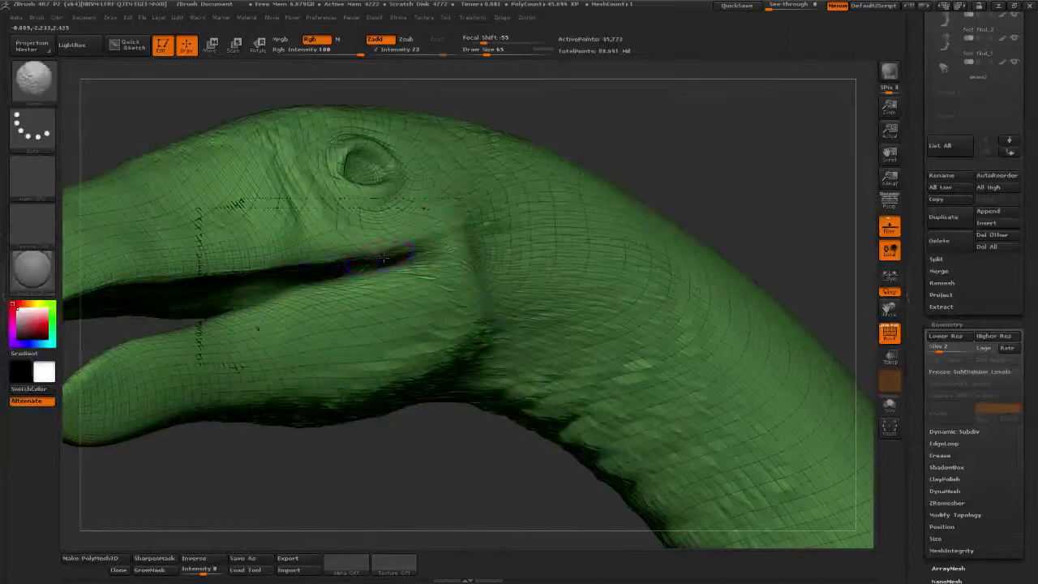
- Smooth the mesh around the corner of the creature's mouth on the head subtool
{"action": "mouse_move", "coordinate": [417, 250]}
{"action": "left_mouse_down", "text": "shift"}
{"action": "mouse_move", "coordinate": [313, 264]}
{"action": "mouse_move", "coordinate": [420, 252]}
{"action": "mouse_move", "coordinate": [370, 254]}
{"action": "left_mouse_up", "text": "shift"}
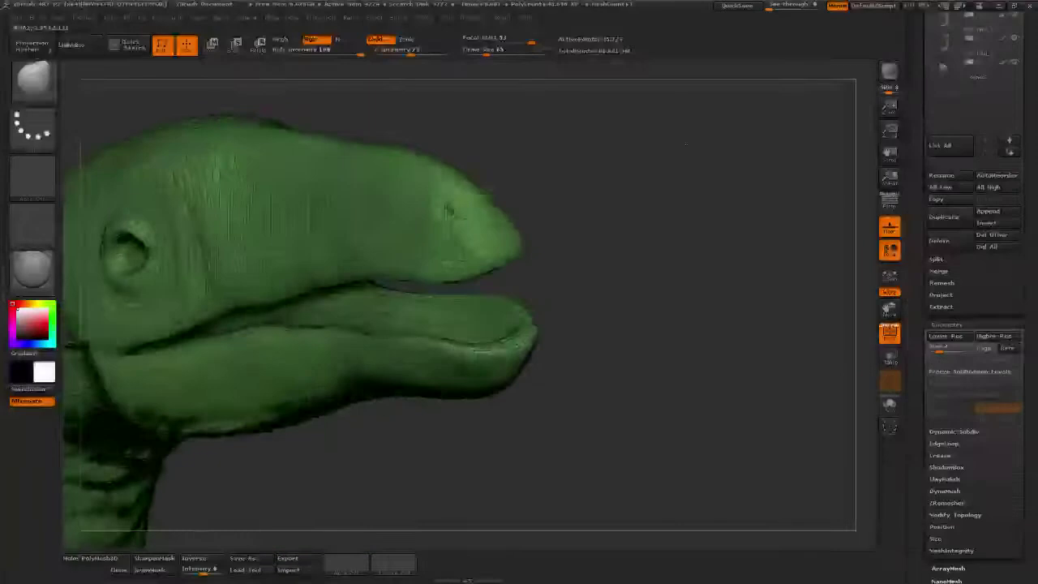
{"action": "mouse_move", "coordinate": [686, 144]}
{"action": "left_mouse_down"}
{"action": "mouse_move", "coordinate": [533, 304]}
{"action": "mouse_move", "coordinate": [538, 204]}
{"action": "left_mouse_up"}
{"action": "mouse_move", "coordinate": [284, 278]}
{"action": "left_mouse_down", "text": "shift"}
{"action": "mouse_move", "coordinate": [657, 222]}
{"action": "mouse_move", "coordinate": [605, 262]}
{"action": "mouse_move", "coordinate": [512, 254]}
{"action": "mouse_move", "coordinate": [535, 267]}
{"action": "mouse_move", "coordinate": [528, 276]}
{"action": "mouse_move", "coordinate": [616, 207]}
{"action": "left_mouse_up", "text": "shift"}
- Reshape the lips and lower jaw from several angles using the Move brush with a draw size of 105
{"action": "left_click_drag", "start_coordinate": [485, 51], "coordinate": [492, 52]}
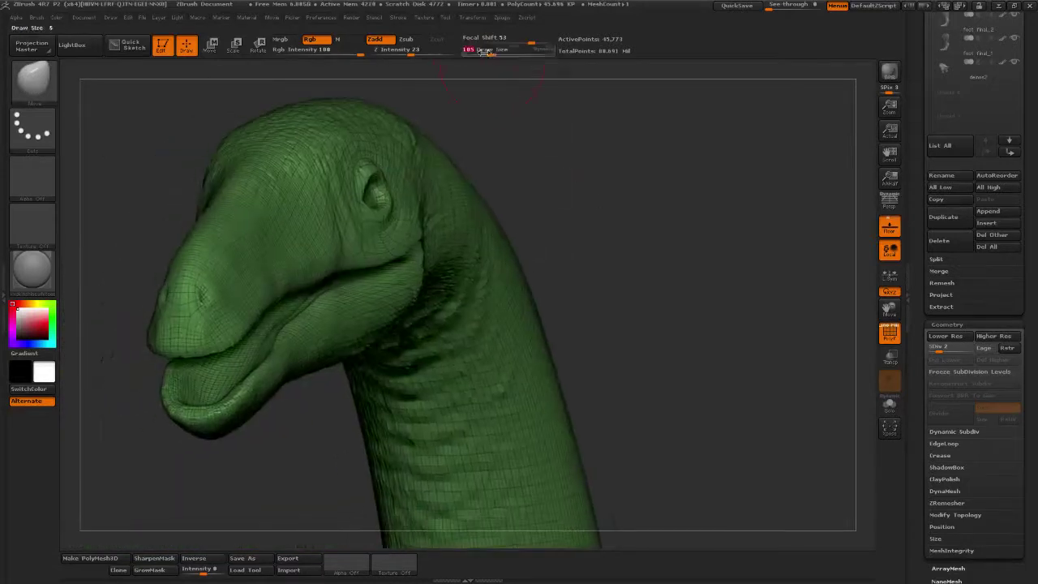
{"action": "left_click_drag", "start_coordinate": [552, 195], "coordinate": [609, 198]}
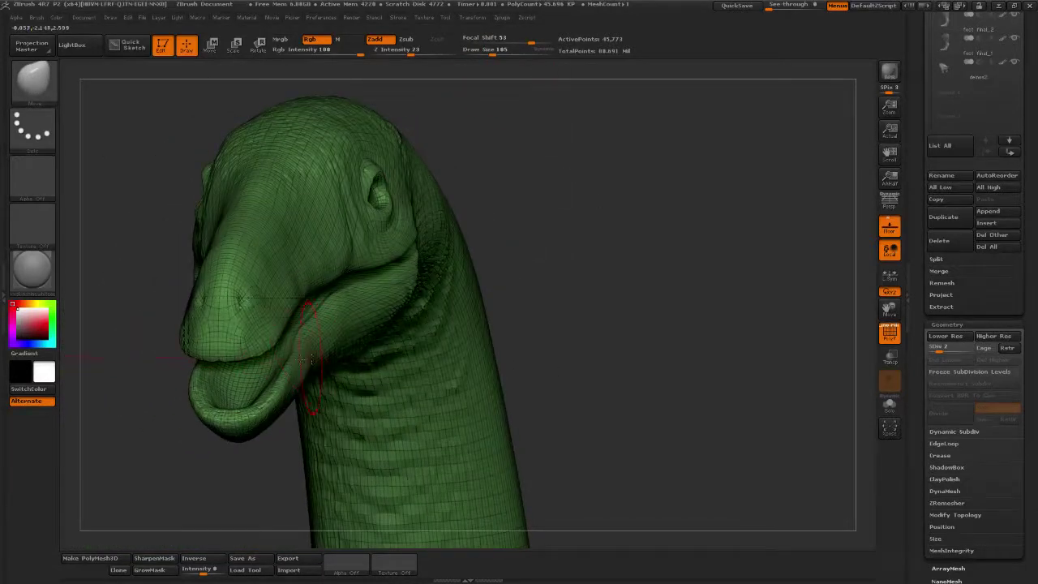
{"action": "mouse_move", "coordinate": [497, 280]}
{"action": "left_mouse_down"}
{"action": "mouse_move", "coordinate": [547, 267]}
{"action": "mouse_move", "coordinate": [492, 284]}
{"action": "left_mouse_up"}
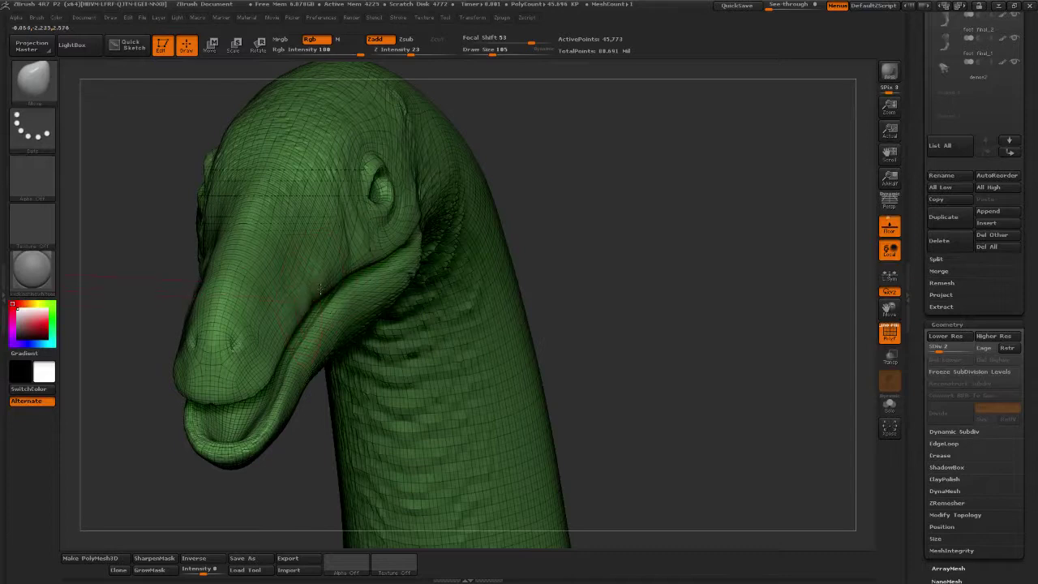
{"action": "left_click_drag", "start_coordinate": [538, 256], "coordinate": [414, 300]}
{"action": "left_click_drag", "start_coordinate": [342, 305], "coordinate": [301, 347]}
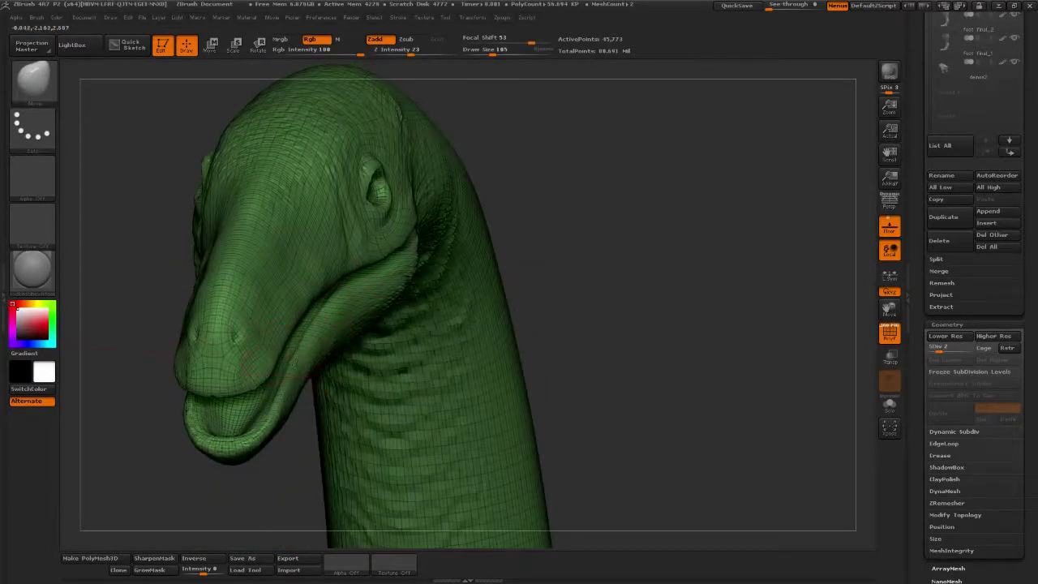
{"action": "left_click_drag", "start_coordinate": [513, 263], "coordinate": [285, 344]}
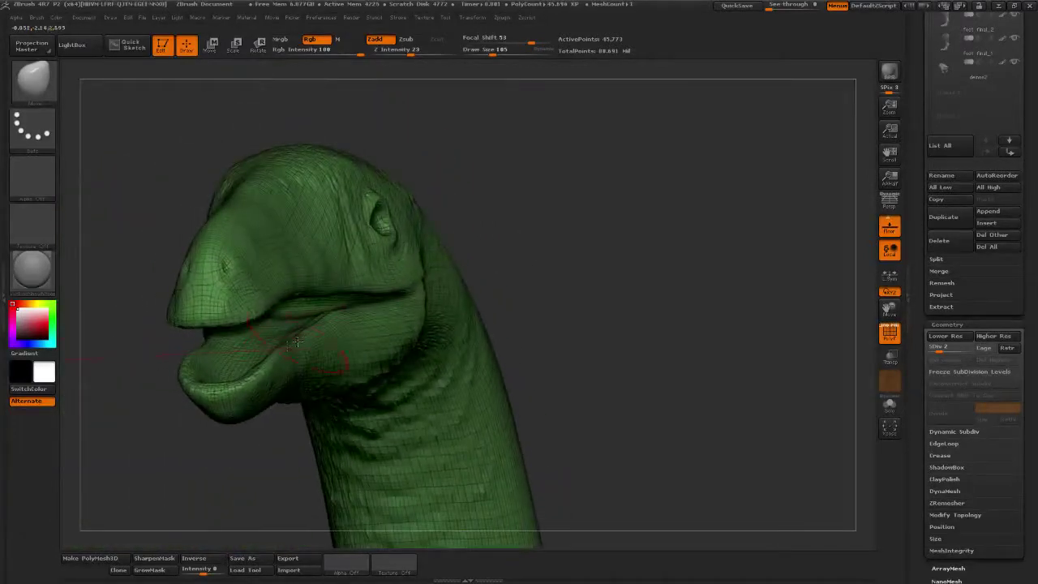
{"action": "left_click_drag", "start_coordinate": [543, 268], "coordinate": [641, 230]}
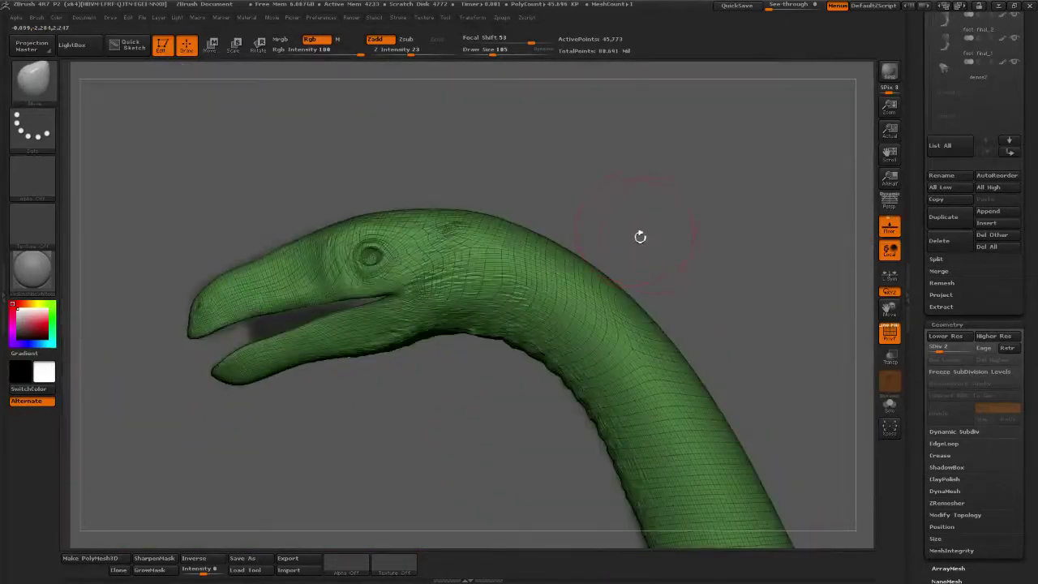
{"action": "mouse_move", "coordinate": [681, 231]}
{"action": "left_mouse_down"}
{"action": "mouse_move", "coordinate": [572, 283]}
{"action": "mouse_move", "coordinate": [588, 235]}
{"action": "mouse_move", "coordinate": [566, 194]}
{"action": "mouse_move", "coordinate": [624, 284]}
{"action": "mouse_move", "coordinate": [341, 272]}
{"action": "left_mouse_up"}
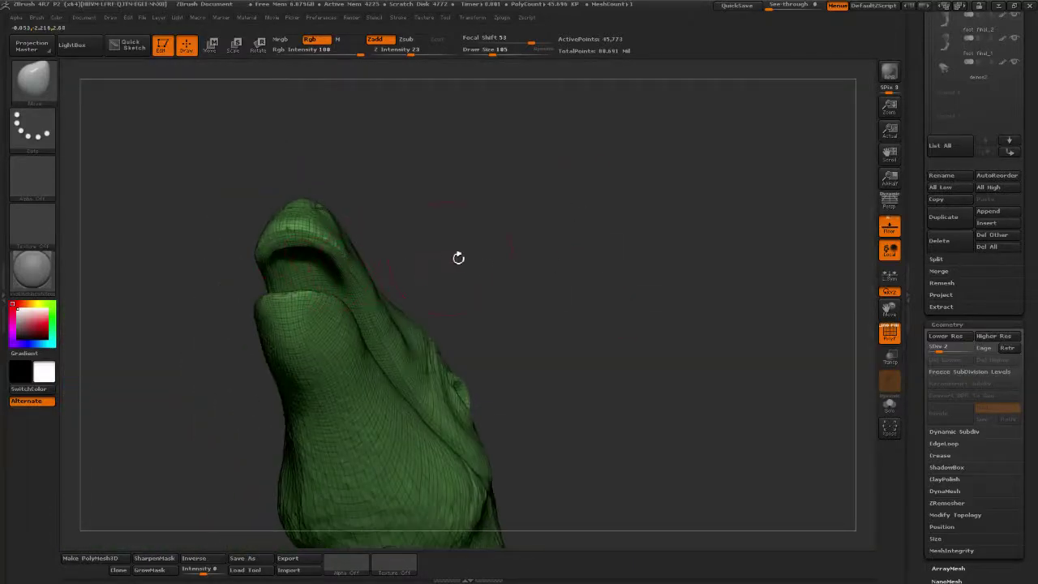
{"action": "left_click_drag", "start_coordinate": [447, 259], "coordinate": [362, 278]}
{"action": "mouse_move", "coordinate": [591, 236]}
{"action": "left_mouse_down"}
{"action": "mouse_move", "coordinate": [623, 228]}
{"action": "mouse_move", "coordinate": [556, 262]}
{"action": "mouse_move", "coordinate": [503, 267]}
{"action": "mouse_move", "coordinate": [581, 262]}
{"action": "mouse_move", "coordinate": [599, 309]}
{"action": "mouse_move", "coordinate": [536, 292]}
{"action": "left_mouse_up"}
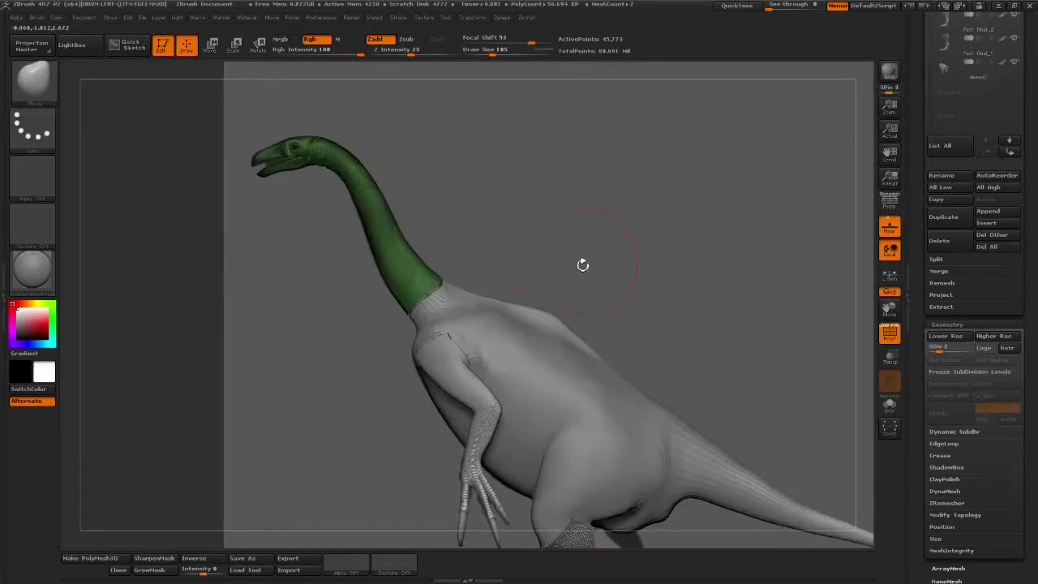
- Turn off the wireframe display and raise the head's subdivision level to 5
{"action": "left_click", "coordinate": [891, 332]}
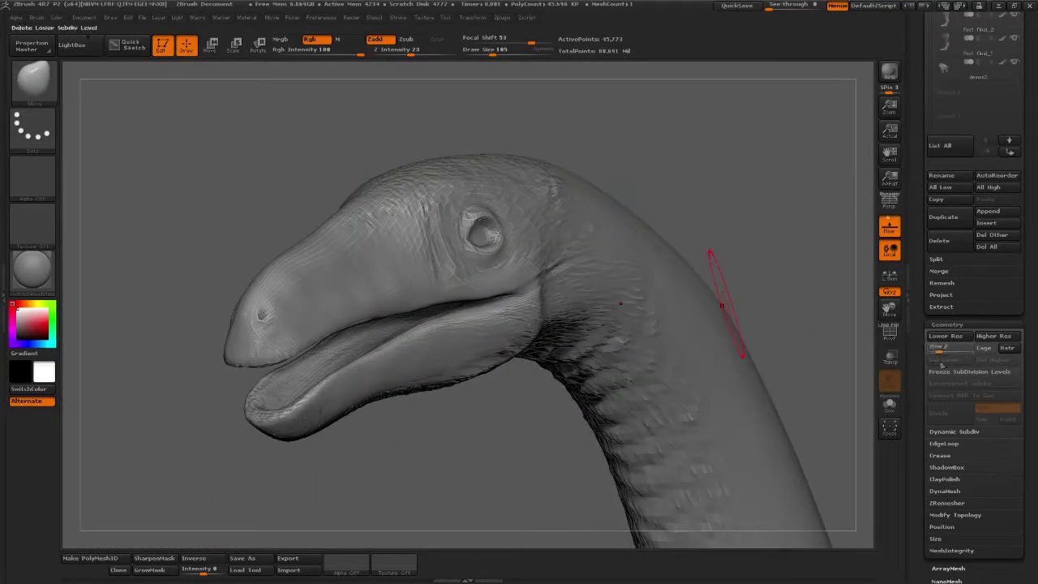
{"action": "left_click_drag", "start_coordinate": [941, 348], "coordinate": [969, 348]}
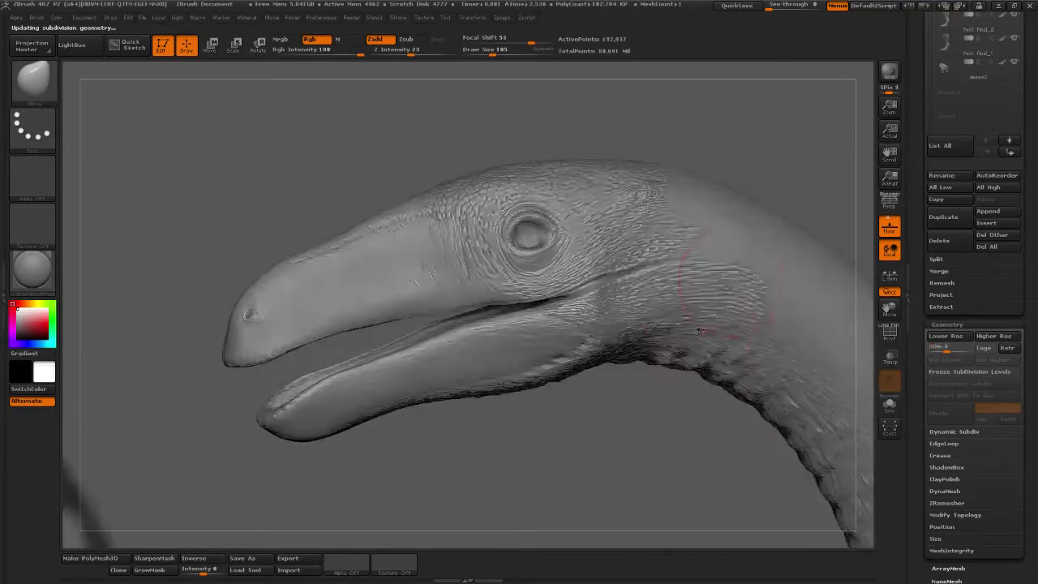
{"action": "left_click_drag", "start_coordinate": [631, 462], "coordinate": [508, 408], "text": "alt"}
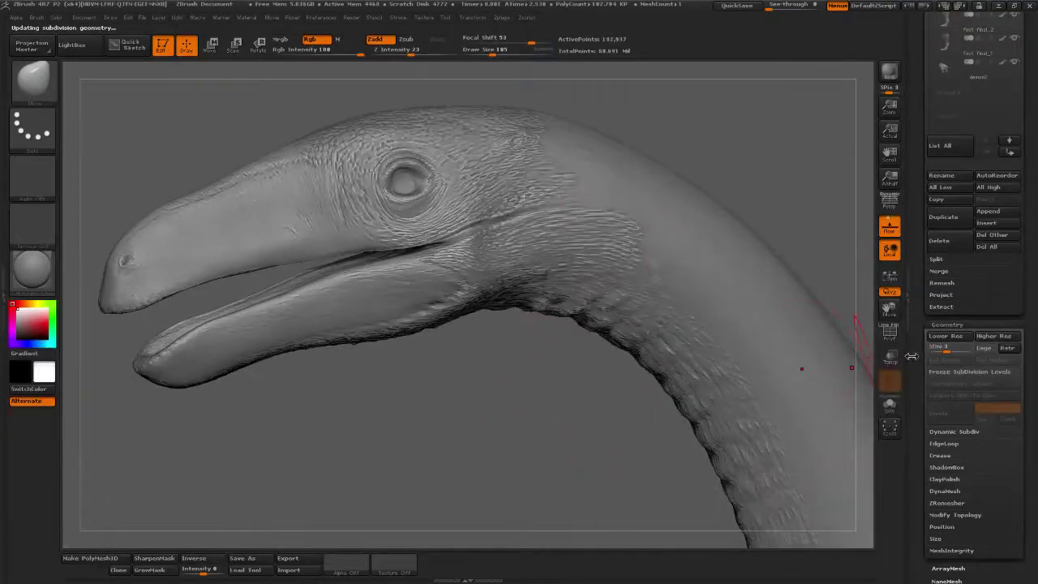
{"action": "left_click_drag", "start_coordinate": [954, 348], "coordinate": [947, 349]}
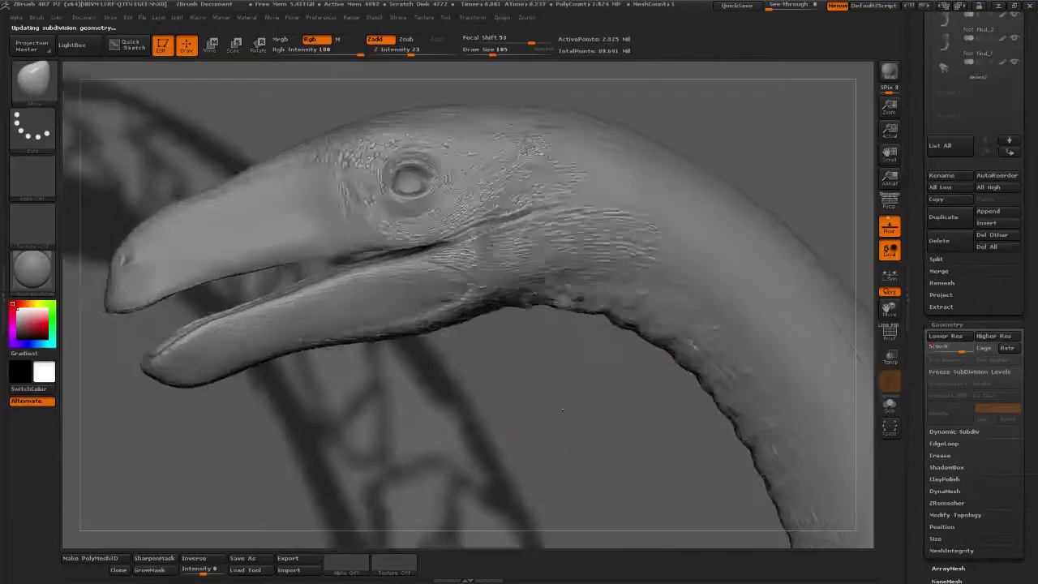
{"action": "left_click_drag", "start_coordinate": [563, 409], "coordinate": [535, 442], "text": "alt"}
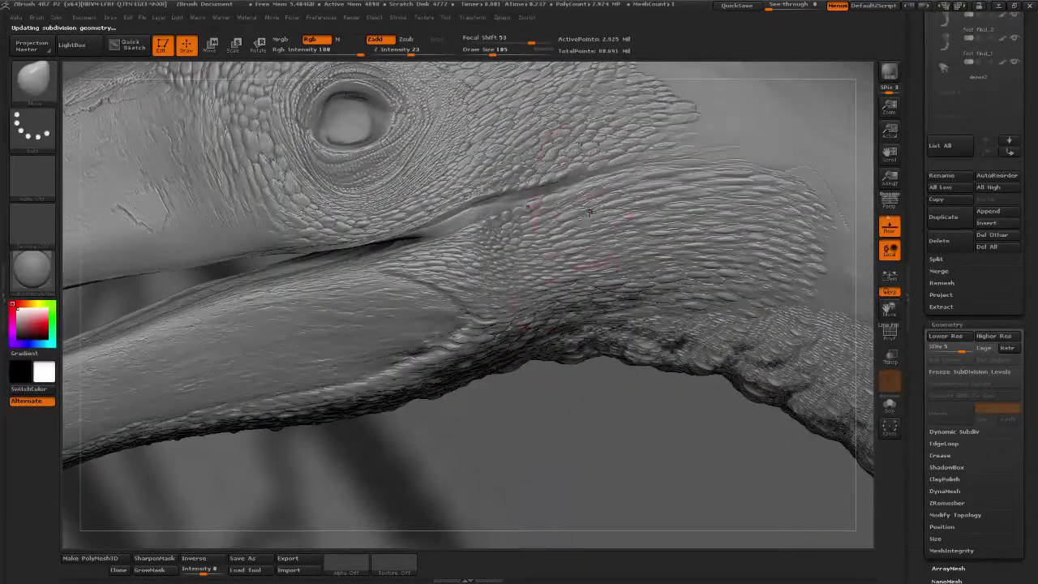
{"action": "mouse_move", "coordinate": [540, 407]}
{"action": "left_mouse_down", "text": "alt"}
{"action": "mouse_move", "coordinate": [372, 370]}
{"action": "mouse_move", "coordinate": [332, 387]}
{"action": "mouse_move", "coordinate": [383, 360]}
{"action": "mouse_move", "coordinate": [500, 363]}
{"action": "left_mouse_up", "text": "alt"}
{"action": "left_click_drag", "start_coordinate": [393, 404], "coordinate": [504, 388], "text": "alt"}
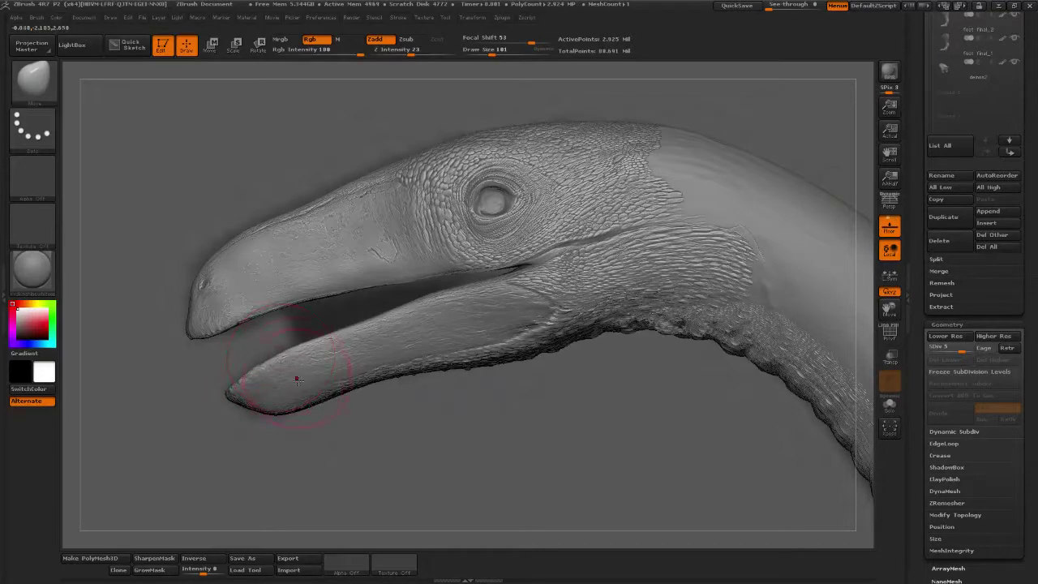
- Smooth away the scale detail around the eye, cheek and jaw at subdivision level 5
{"action": "left_click_drag", "start_coordinate": [566, 398], "coordinate": [598, 324]}
{"action": "left_click_drag", "start_coordinate": [706, 275], "coordinate": [726, 240]}
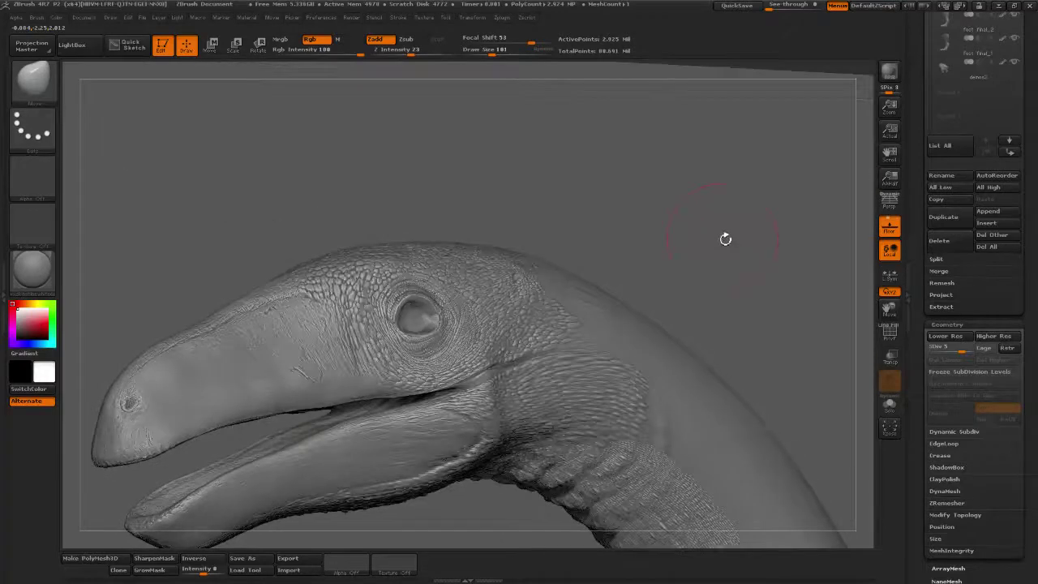
{"action": "left_click", "coordinate": [962, 351]}
{"action": "key", "text": "shift+d"}
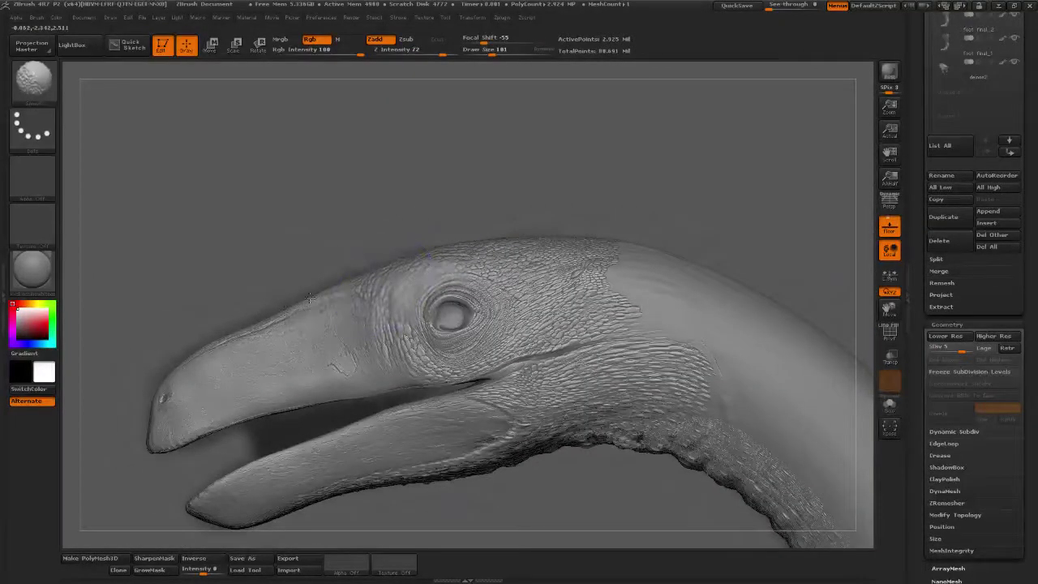
{"action": "mouse_move", "coordinate": [373, 367]}
{"action": "left_mouse_down", "text": "shift"}
{"action": "mouse_move", "coordinate": [442, 373]}
{"action": "mouse_move", "coordinate": [560, 308]}
{"action": "mouse_move", "coordinate": [600, 329]}
{"action": "mouse_move", "coordinate": [606, 281]}
{"action": "left_mouse_up", "text": "shift"}
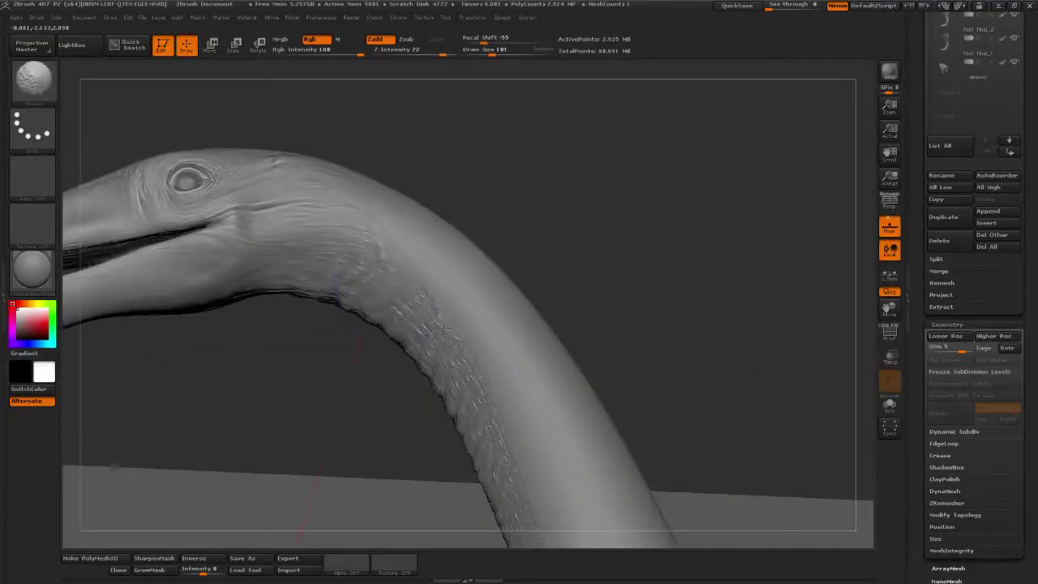
- Smooth out the scales along the side of the upper neck behind the jaw
{"action": "left_click_drag", "start_coordinate": [630, 385], "coordinate": [610, 298], "text": "alt"}
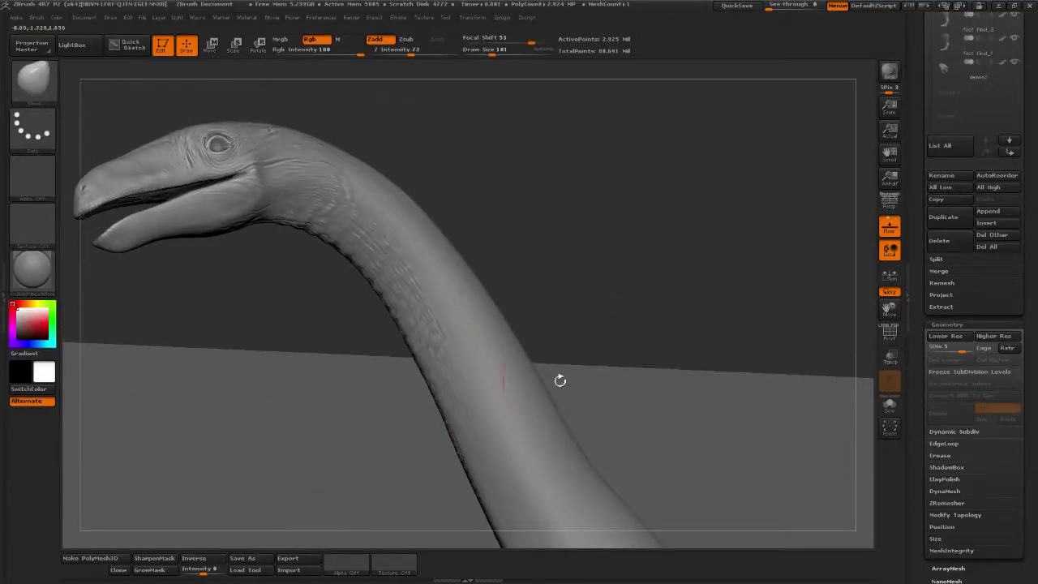
{"action": "mouse_move", "coordinate": [560, 378]}
{"action": "left_mouse_down"}
{"action": "mouse_move", "coordinate": [584, 281]}
{"action": "mouse_move", "coordinate": [464, 422]}
{"action": "left_mouse_up"}
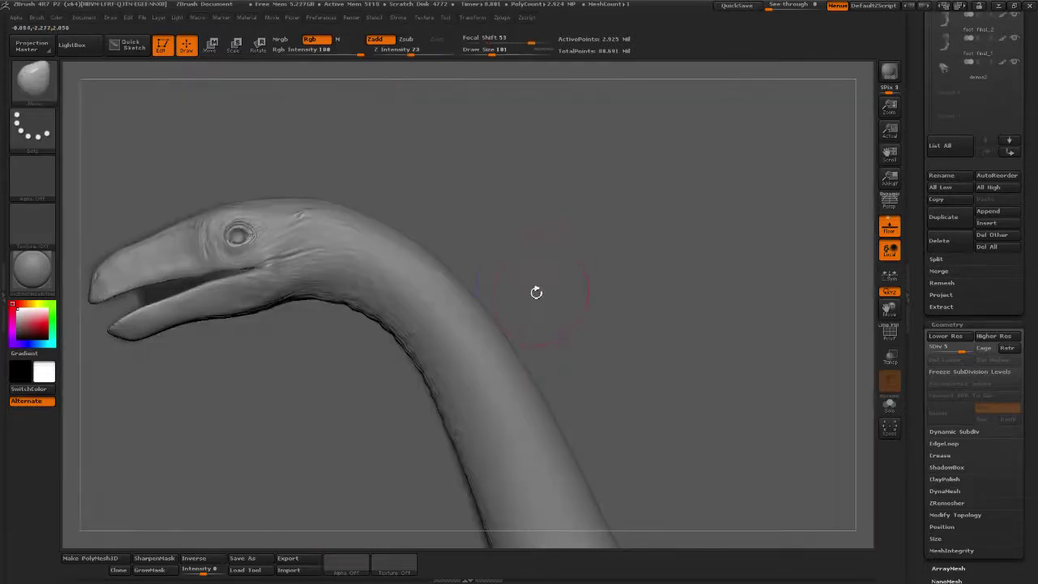
{"action": "left_click_drag", "start_coordinate": [537, 292], "coordinate": [621, 305]}
{"action": "left_click_drag", "start_coordinate": [634, 374], "coordinate": [564, 335], "text": "alt"}
{"action": "mouse_move", "coordinate": [578, 377]}
{"action": "left_mouse_down"}
{"action": "mouse_move", "coordinate": [656, 403]}
{"action": "mouse_move", "coordinate": [633, 304]}
{"action": "mouse_move", "coordinate": [472, 371]}
{"action": "mouse_move", "coordinate": [559, 303]}
{"action": "mouse_move", "coordinate": [519, 365]}
{"action": "left_mouse_up"}
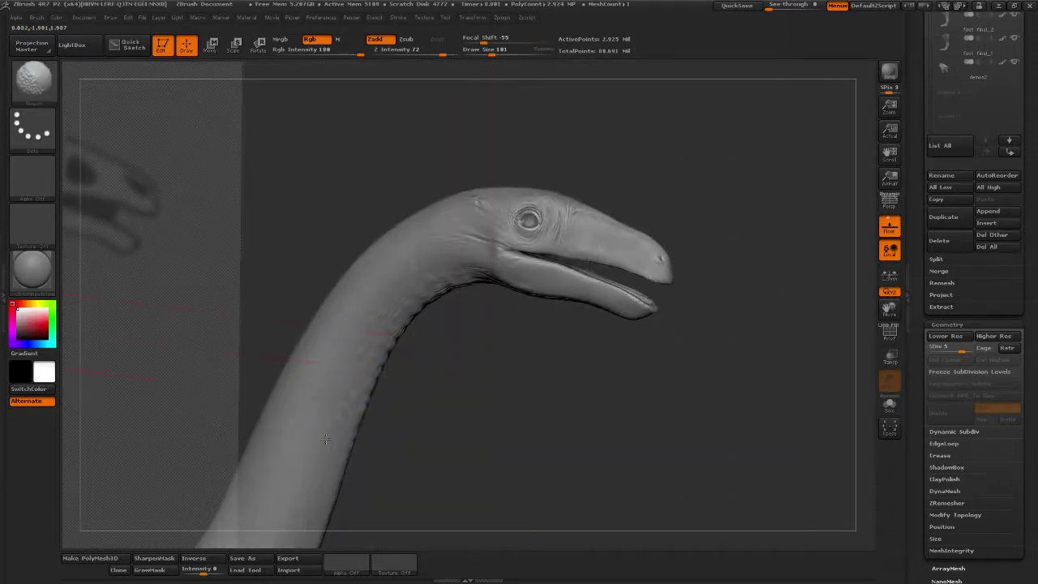
- Soften the remaining skin bumps along the neck's inner curve on both sides
{"action": "key", "text": "b"}
{"action": "key", "text": "m"}
{"action": "key", "text": "v"}
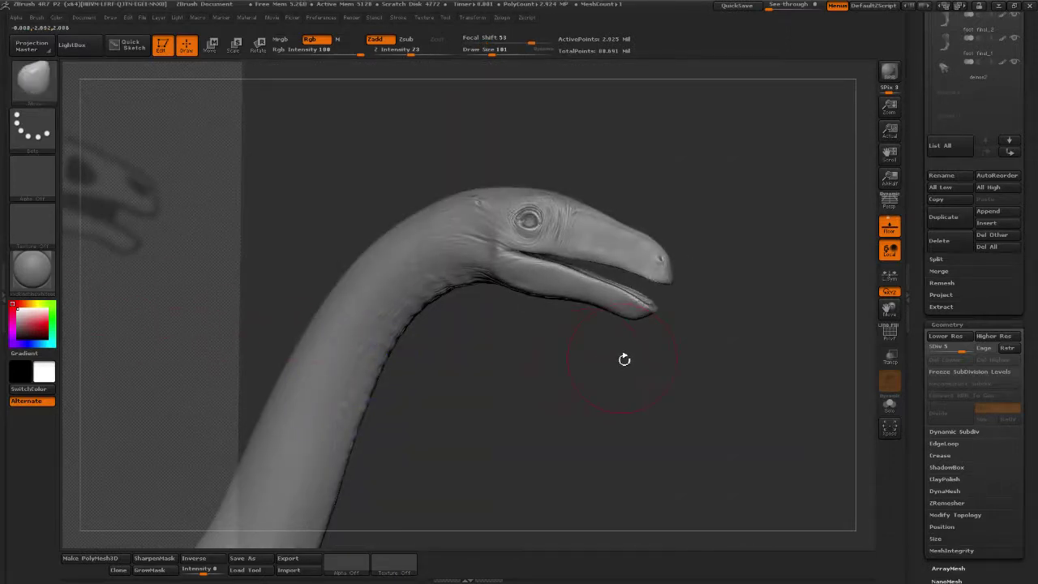
{"action": "left_click_drag", "start_coordinate": [483, 354], "coordinate": [353, 297]}
{"action": "left_click_drag", "start_coordinate": [390, 246], "coordinate": [443, 306]}
{"action": "key", "text": "shift"}
{"action": "left_click_drag", "start_coordinate": [353, 369], "coordinate": [316, 382], "text": "shift"}
{"action": "mouse_move", "coordinate": [524, 331]}
{"action": "left_mouse_down"}
{"action": "mouse_move", "coordinate": [503, 304]}
{"action": "mouse_move", "coordinate": [339, 361]}
{"action": "left_mouse_up"}
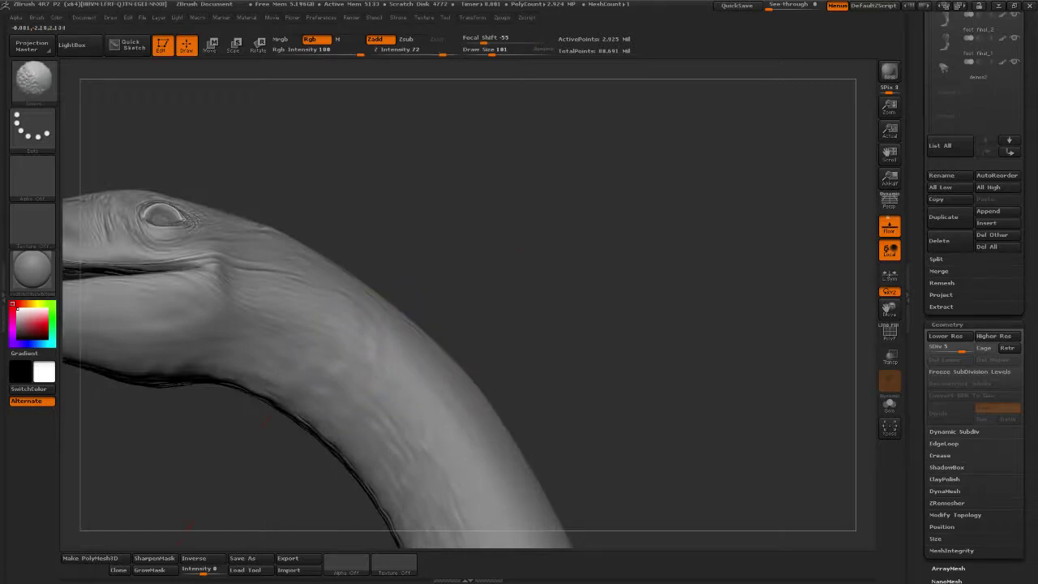
- Smooth the skin texture from the back of the jaw down the throat
{"action": "mouse_move", "coordinate": [560, 343]}
{"action": "left_mouse_down", "text": "alt"}
{"action": "mouse_move", "coordinate": [554, 295]}
{"action": "mouse_move", "coordinate": [487, 267]}
{"action": "left_mouse_up", "text": "alt"}
{"action": "key", "text": "shift"}
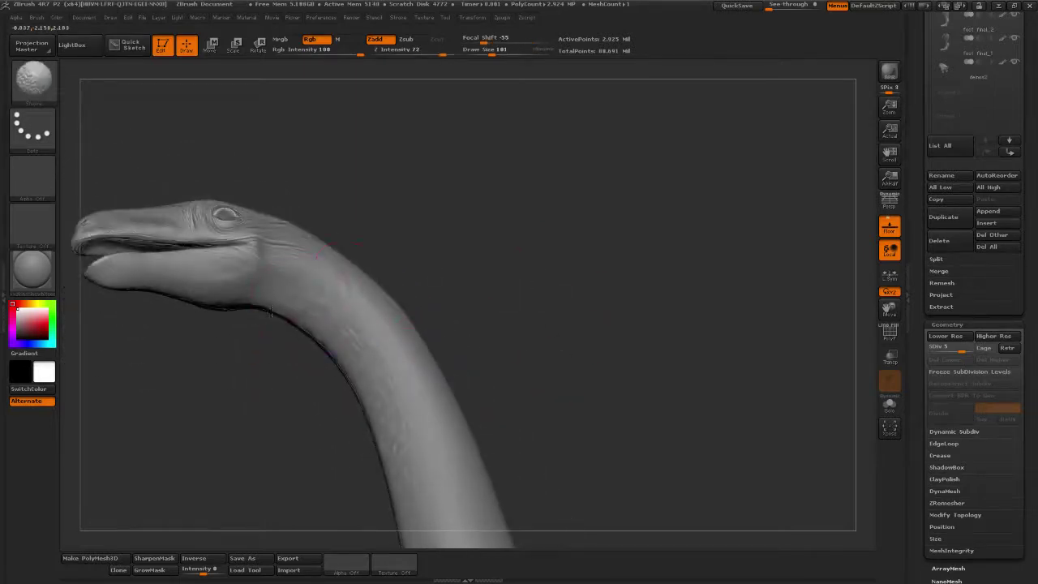
{"action": "key", "text": "shift"}
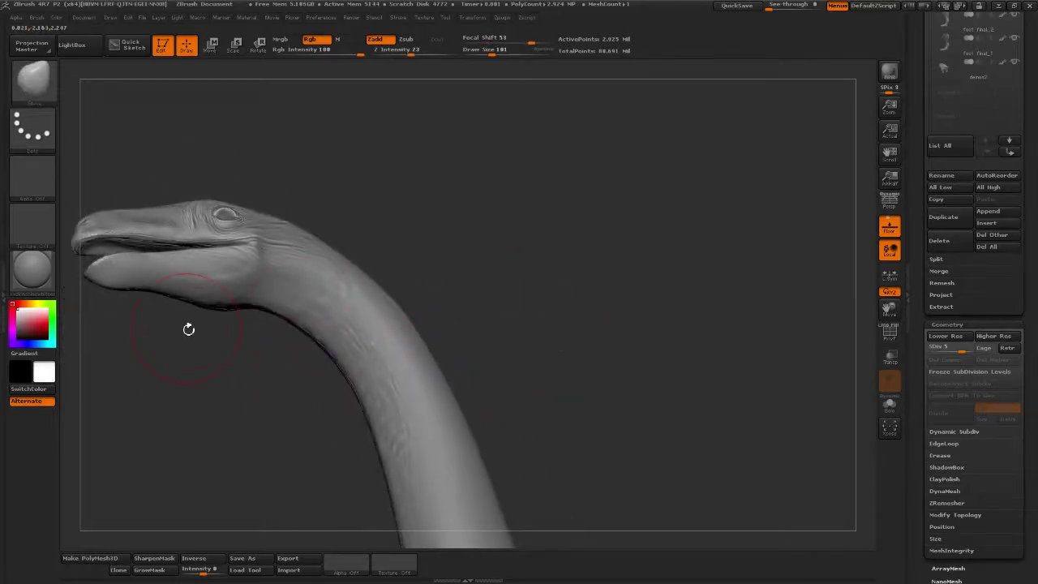
{"action": "left_click_drag", "start_coordinate": [429, 300], "coordinate": [420, 398]}
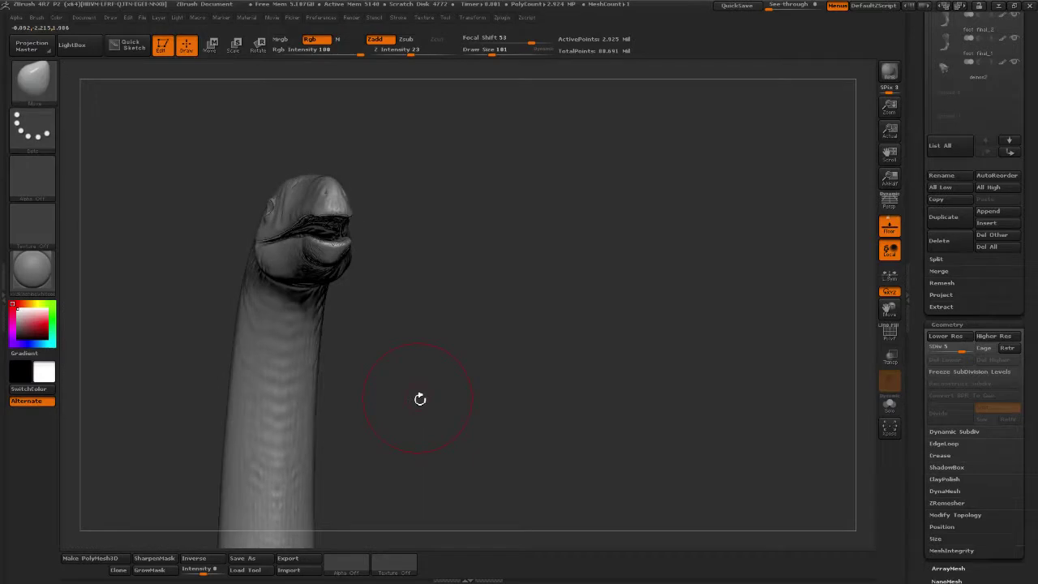
{"action": "left_click_drag", "start_coordinate": [358, 296], "coordinate": [312, 266]}
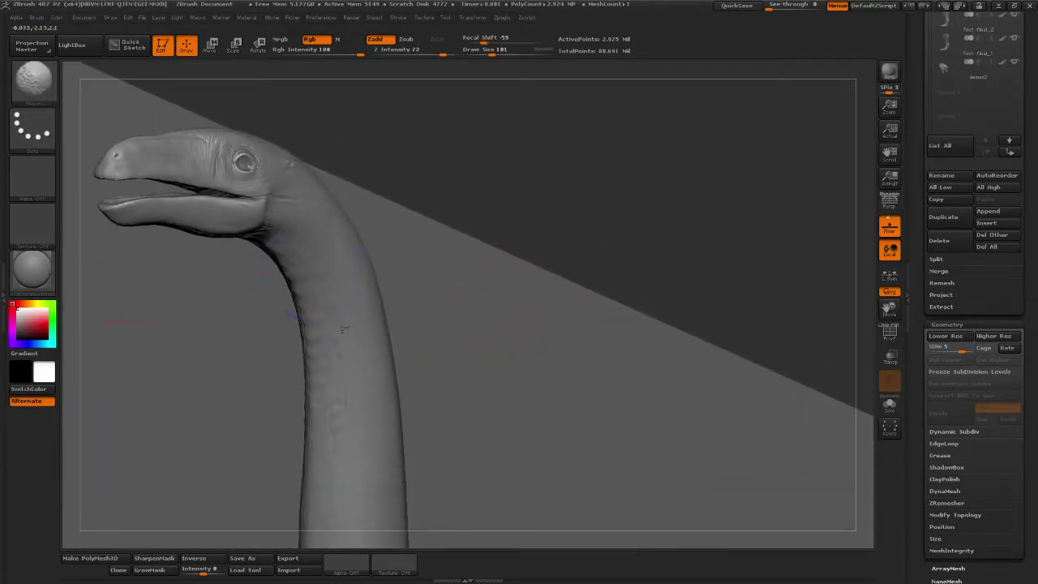
{"action": "left_click_drag", "start_coordinate": [419, 325], "coordinate": [452, 364]}
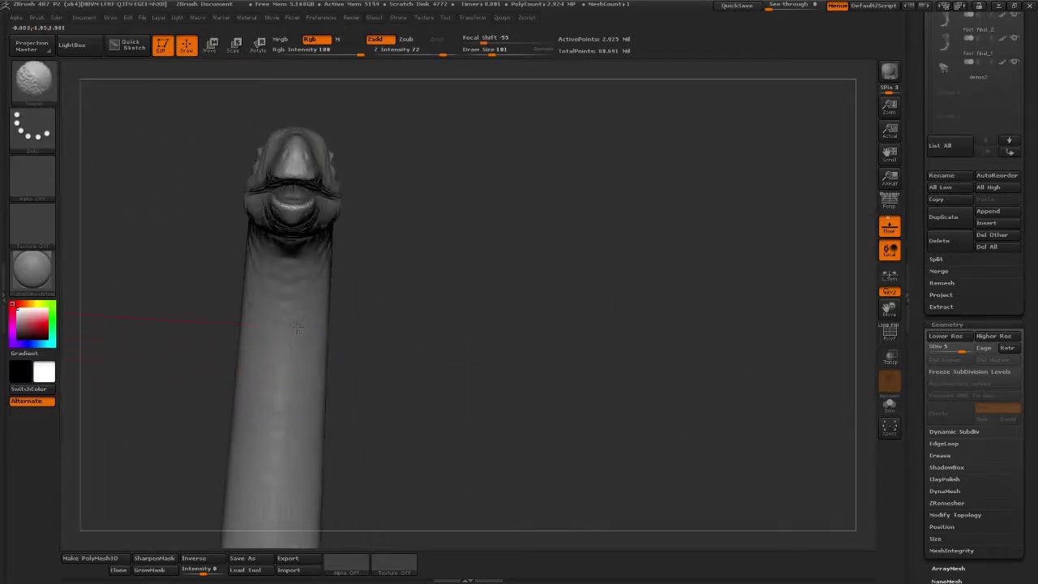
- Smooth the horizontal ridges along the front of the neck down towards its base
{"action": "key", "text": "b"}
{"action": "key", "text": "m"}
{"action": "key", "text": "v"}
{"action": "mouse_move", "coordinate": [413, 354]}
{"action": "left_mouse_down"}
{"action": "mouse_move", "coordinate": [456, 351]}
{"action": "mouse_move", "coordinate": [364, 283]}
{"action": "left_mouse_up"}
{"action": "key", "text": "b"}
{"action": "key", "text": "c"}
{"action": "key", "text": "b"}
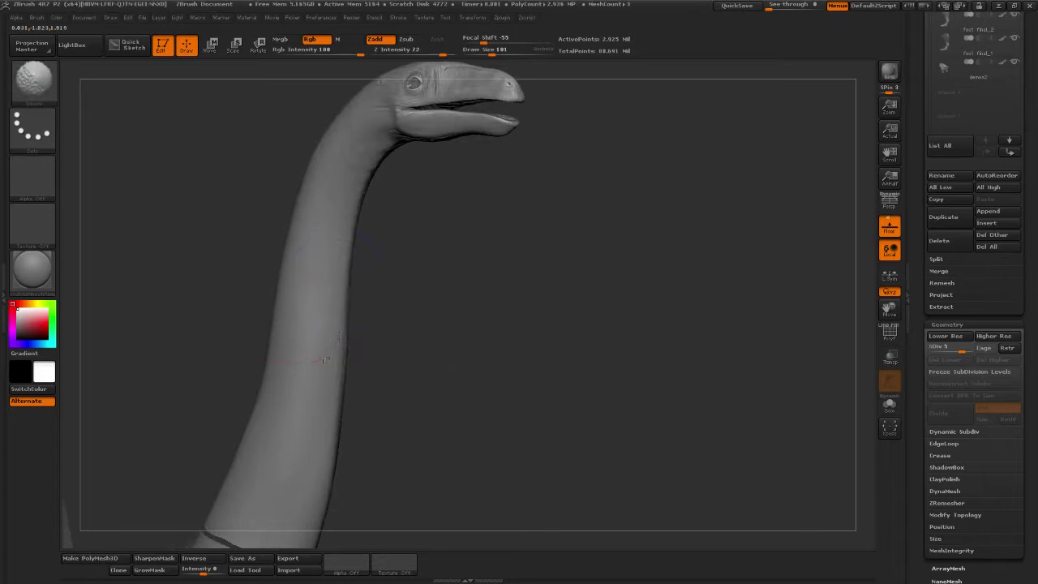
- Smooth the leftover detail on the cheek and lower jaw on the opposite side of the head
{"action": "mouse_move", "coordinate": [465, 238]}
{"action": "left_mouse_down", "text": "alt"}
{"action": "mouse_move", "coordinate": [461, 429]}
{"action": "mouse_move", "coordinate": [370, 389]}
{"action": "mouse_move", "coordinate": [529, 441]}
{"action": "mouse_move", "coordinate": [452, 485]}
{"action": "left_mouse_up", "text": "alt"}
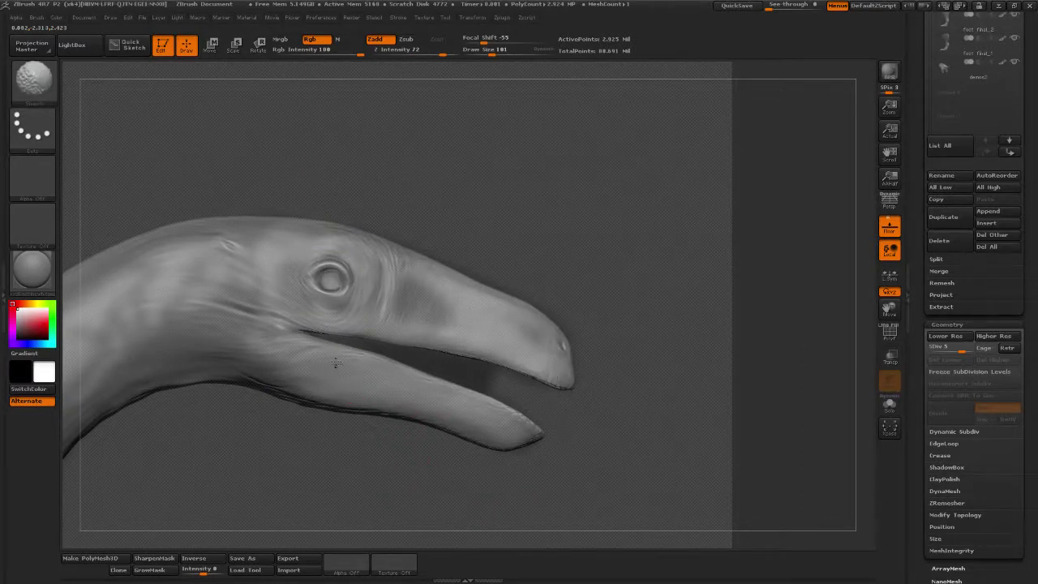
{"action": "left_click_drag", "start_coordinate": [270, 477], "coordinate": [374, 474], "text": "alt"}
{"action": "key", "text": "shift"}
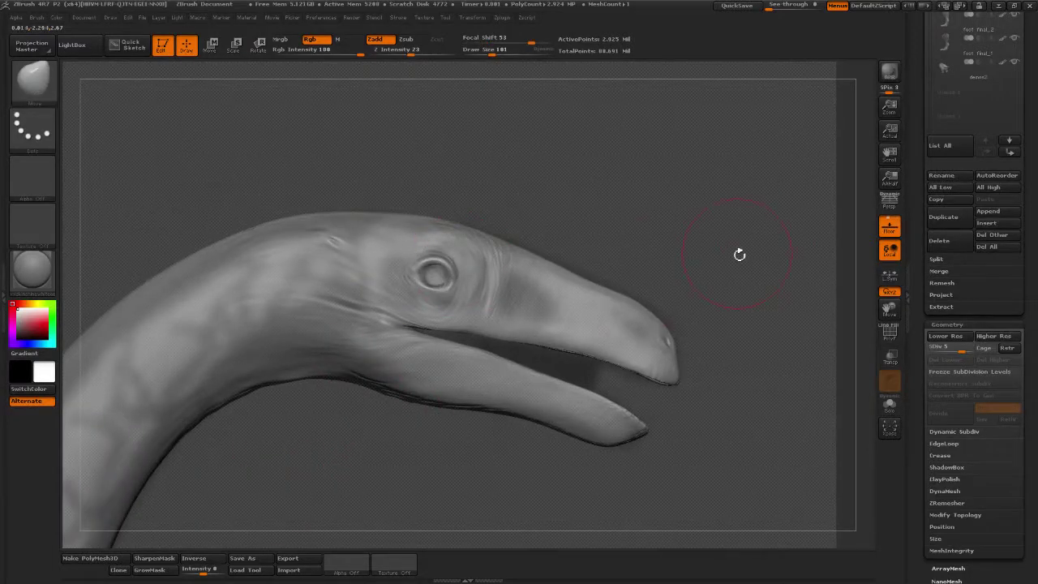
{"action": "left_click_drag", "start_coordinate": [484, 451], "coordinate": [408, 425]}
{"action": "left_click_drag", "start_coordinate": [599, 394], "coordinate": [528, 390]}
- Examine how the head and neck fit the body, and inspect the forearm's scale detail up close
{"action": "left_click_drag", "start_coordinate": [669, 352], "coordinate": [570, 234], "text": "alt"}
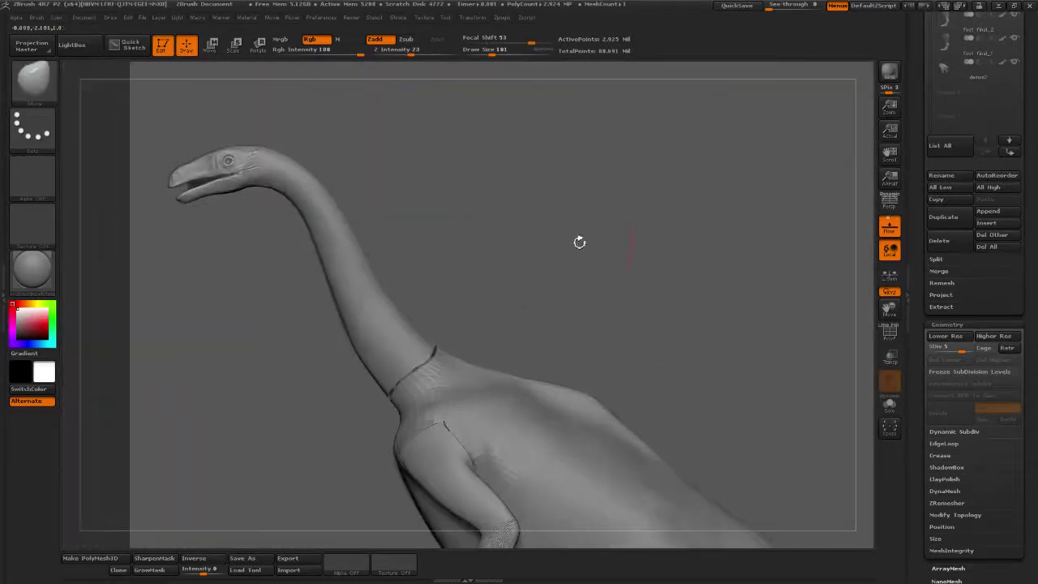
{"action": "left_click_drag", "start_coordinate": [681, 327], "coordinate": [627, 199], "text": "alt"}
{"action": "left_click_drag", "start_coordinate": [302, 436], "coordinate": [168, 117], "text": "alt"}
{"action": "left_click_drag", "start_coordinate": [283, 350], "coordinate": [228, 298], "text": "alt"}
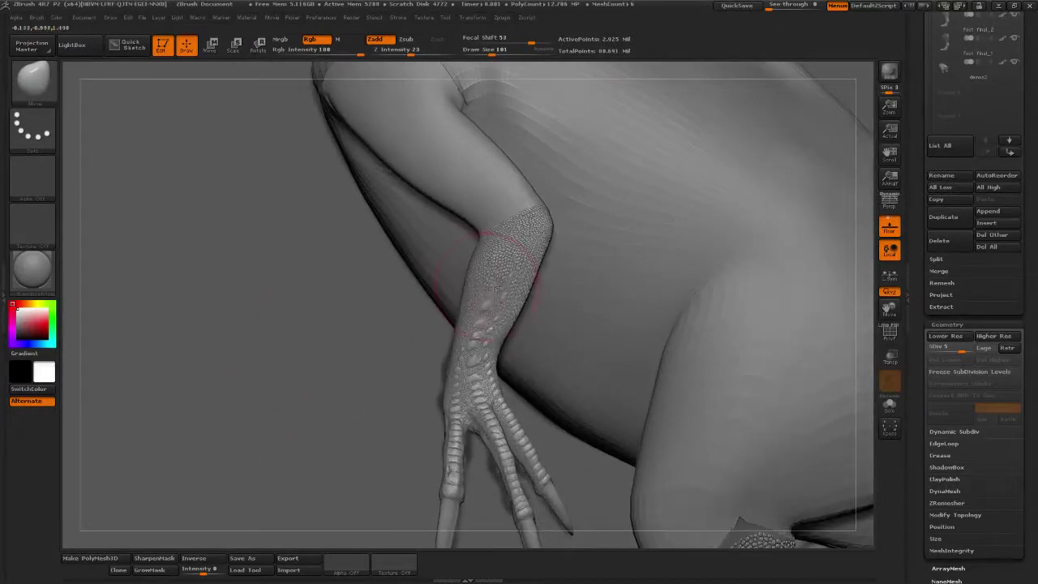
{"action": "left_click_drag", "start_coordinate": [333, 300], "coordinate": [222, 380], "text": "alt"}
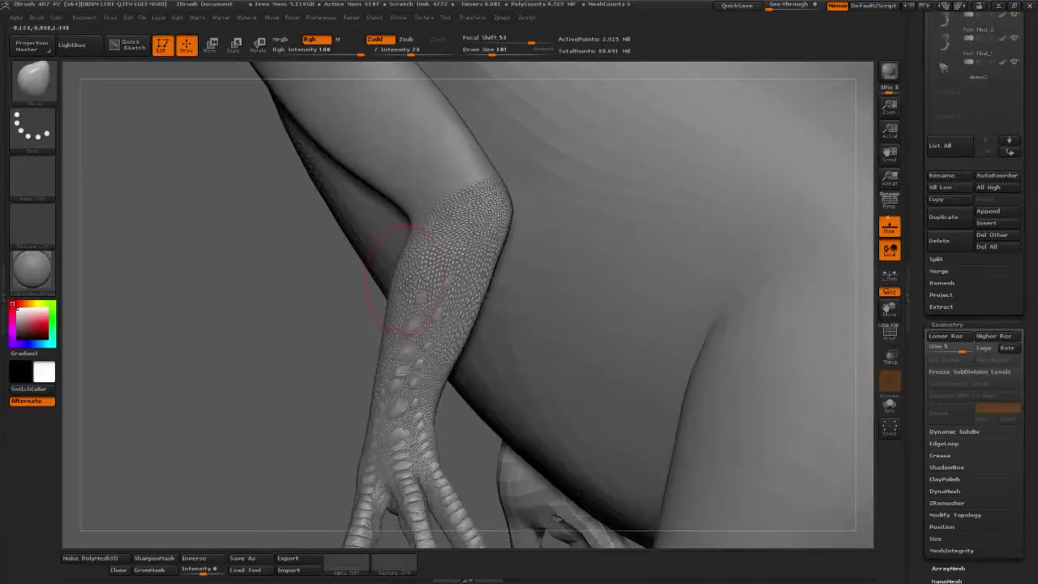
{"action": "left_click_drag", "start_coordinate": [377, 304], "coordinate": [459, 420]}
{"action": "left_click_drag", "start_coordinate": [605, 382], "coordinate": [304, 188]}
{"action": "left_click_drag", "start_coordinate": [388, 413], "coordinate": [427, 261], "text": "alt"}
{"action": "left_click_drag", "start_coordinate": [375, 294], "coordinate": [188, 121]}
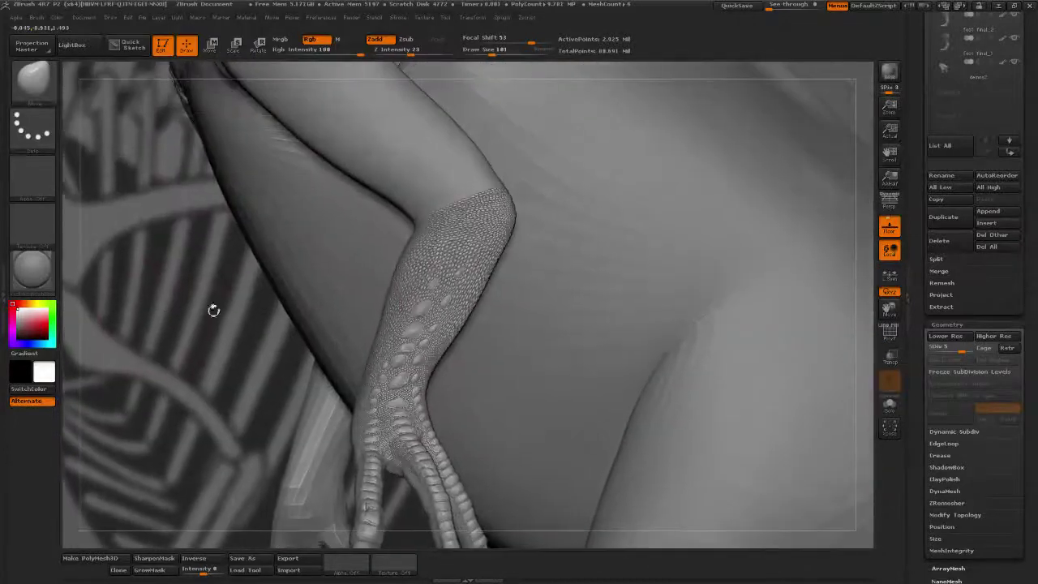
- Examine from the side and front how the scaled forearms and lower legs meet the smooth body, thighs and tail
{"action": "left_click_drag", "start_coordinate": [283, 340], "coordinate": [155, 323]}
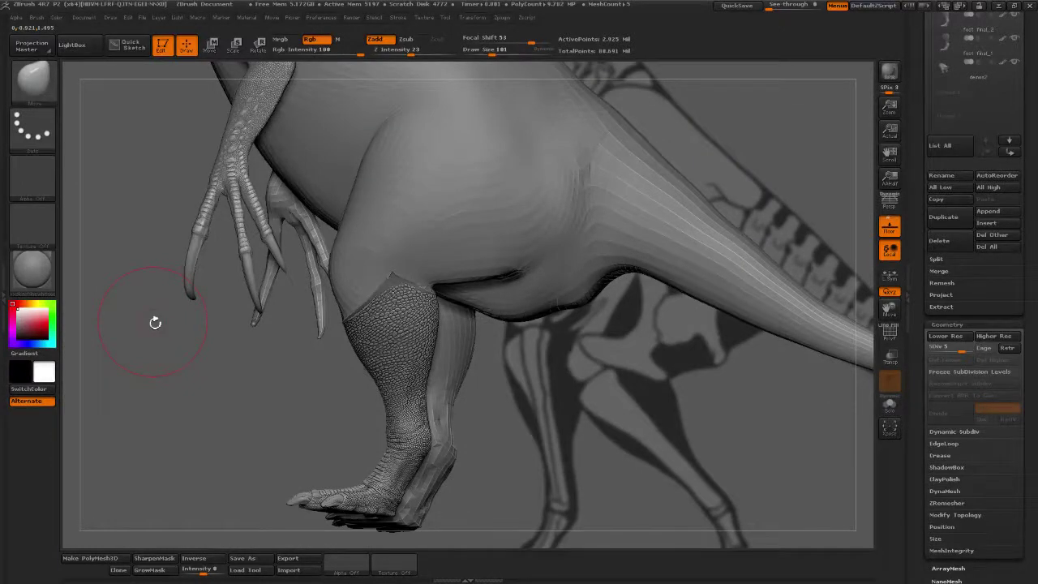
{"action": "left_click_drag", "start_coordinate": [143, 354], "coordinate": [213, 376]}
{"action": "left_click_drag", "start_coordinate": [292, 382], "coordinate": [305, 335]}
{"action": "left_click_drag", "start_coordinate": [323, 440], "coordinate": [344, 443]}
{"action": "left_click_drag", "start_coordinate": [529, 519], "coordinate": [517, 373]}
{"action": "left_click_drag", "start_coordinate": [435, 372], "coordinate": [549, 355]}
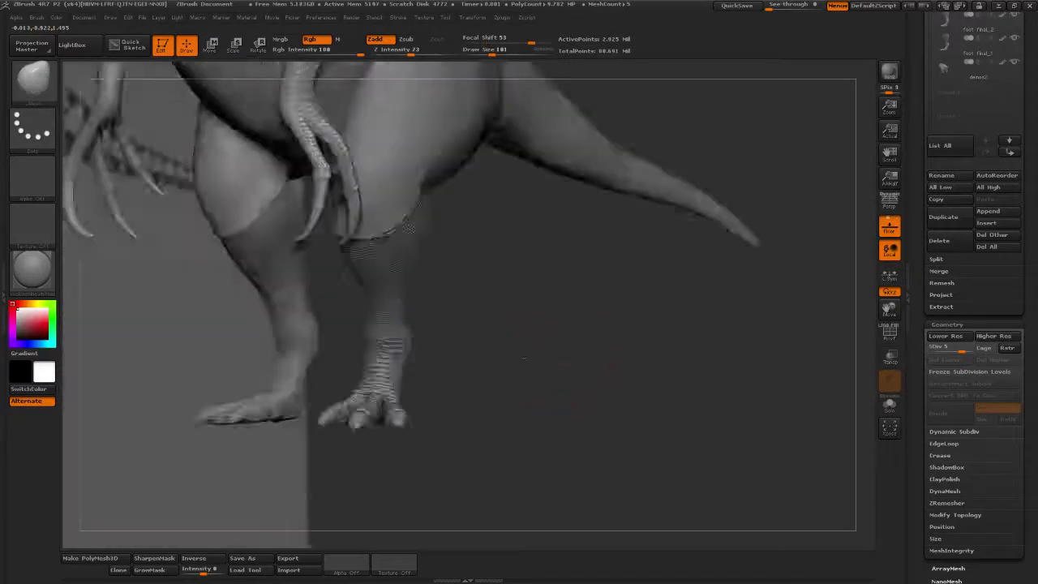
{"action": "left_click_drag", "start_coordinate": [535, 317], "coordinate": [617, 296]}
{"action": "left_click_drag", "start_coordinate": [616, 357], "coordinate": [649, 394], "text": "alt"}
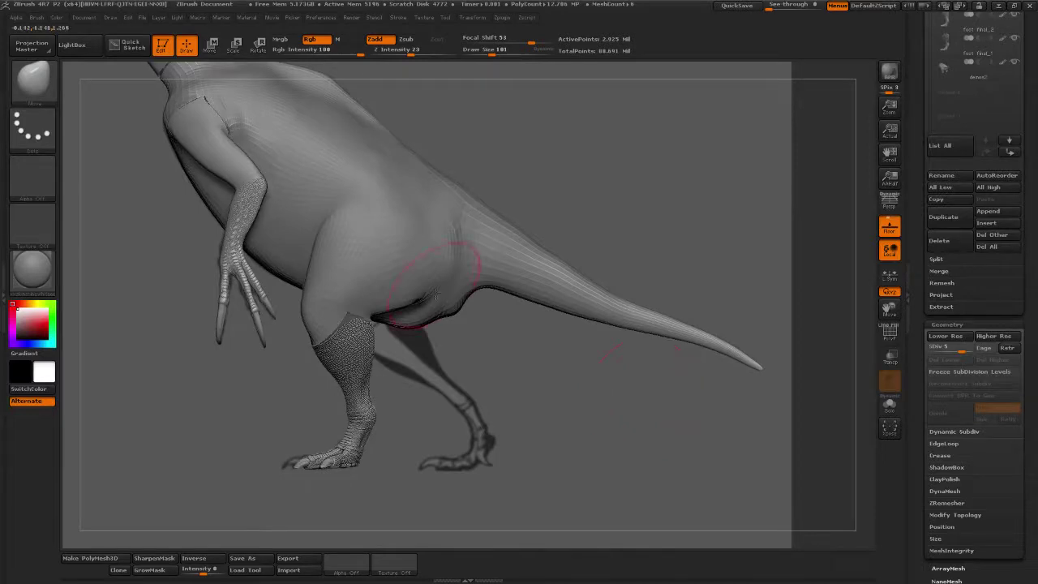
{"action": "left_click_drag", "start_coordinate": [568, 381], "coordinate": [690, 317]}
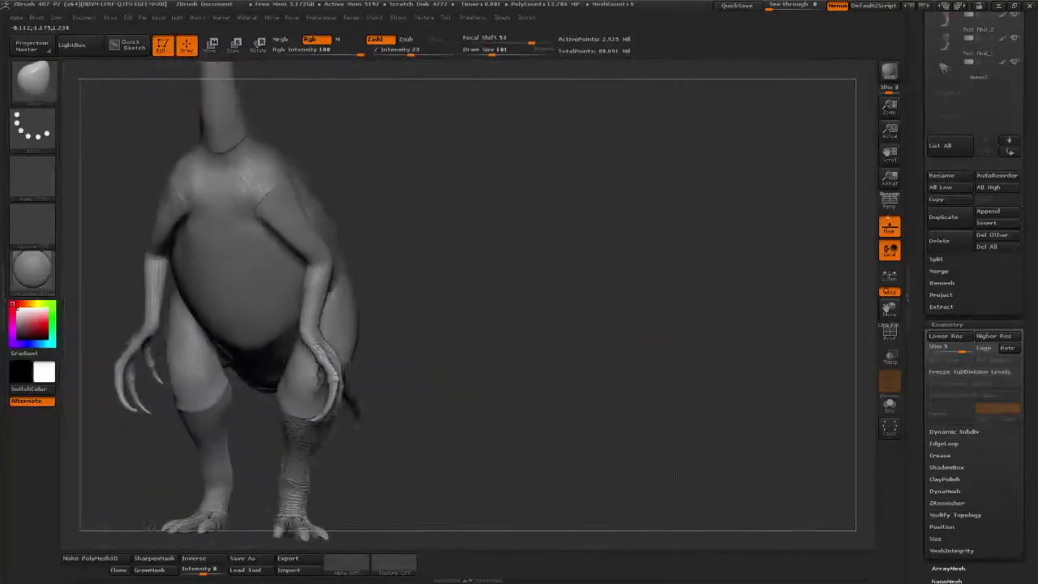
{"action": "mouse_move", "coordinate": [682, 475]}
{"action": "left_mouse_down"}
{"action": "mouse_move", "coordinate": [703, 473]}
{"action": "mouse_move", "coordinate": [672, 473]}
{"action": "left_mouse_up"}
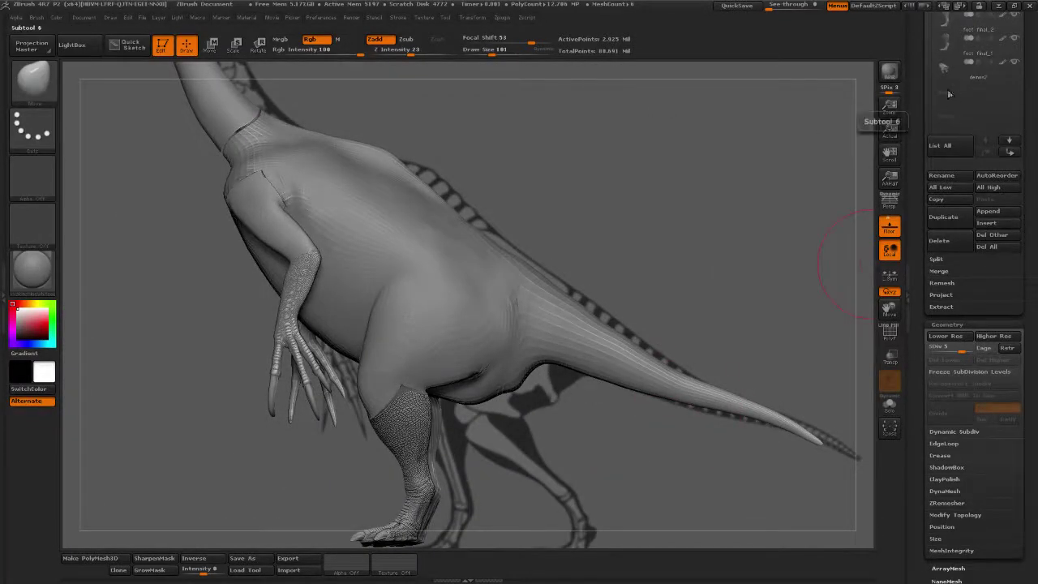
- Load the saved limb tool, isolate its foot subtool 3_2, and inspect the scale detail on the toes up close
{"action": "left_click_drag", "start_coordinate": [916, 81], "coordinate": [917, 261]}
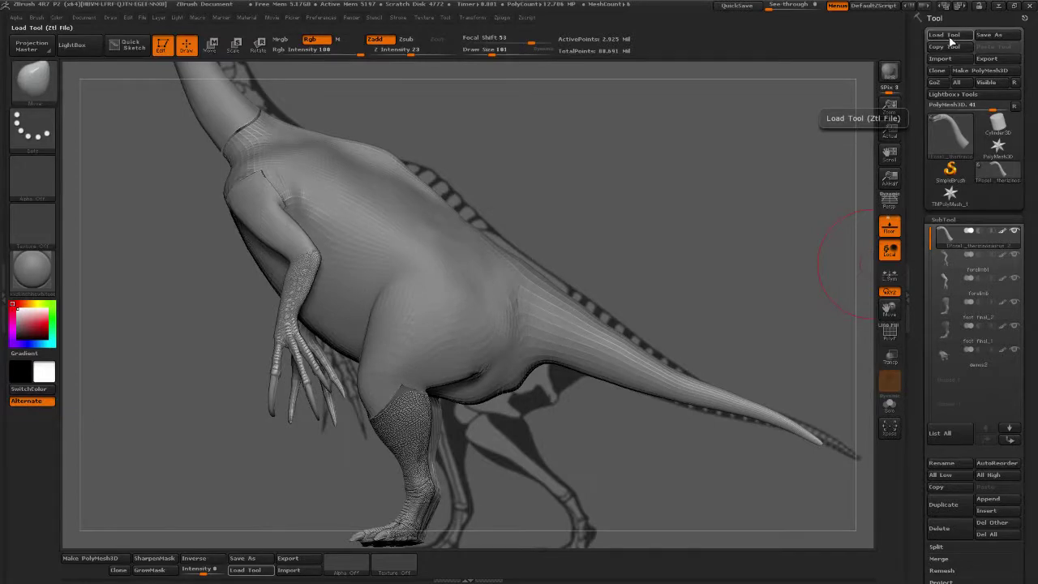
{"action": "left_click", "coordinate": [949, 37]}
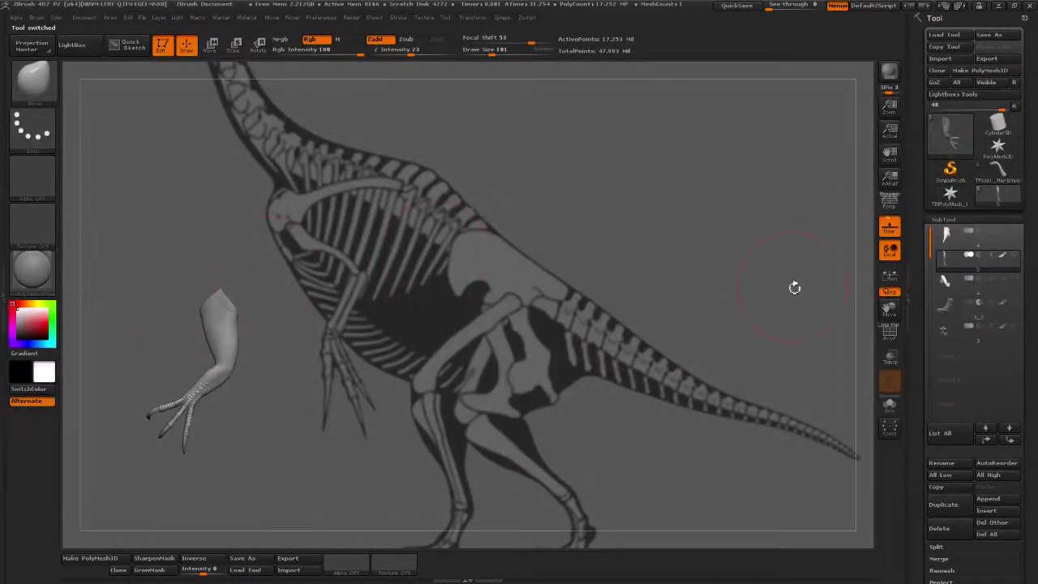
{"action": "left_click_drag", "start_coordinate": [750, 320], "coordinate": [778, 253], "text": "alt"}
{"action": "left_click", "coordinate": [1020, 315]}
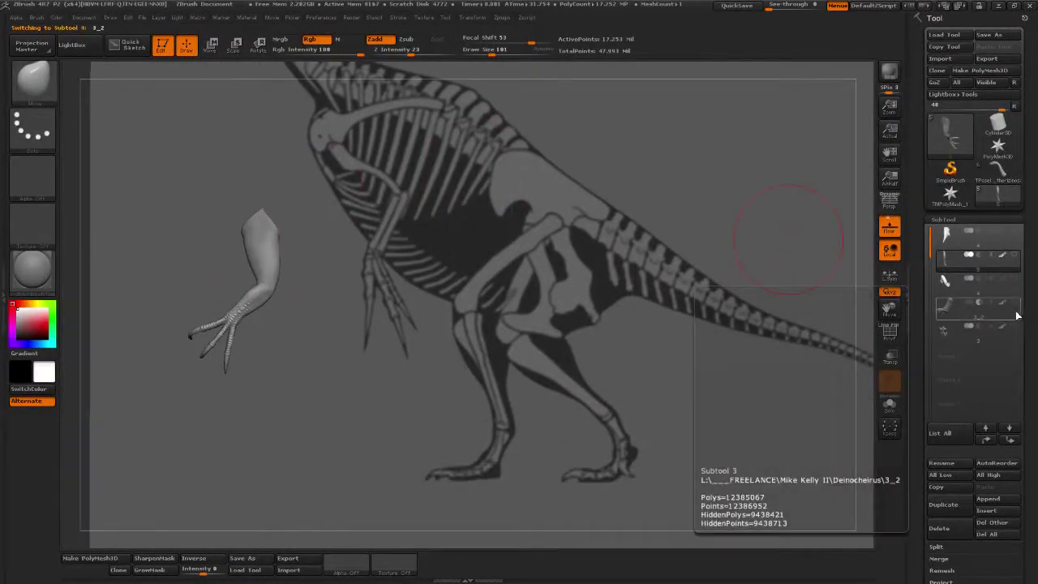
{"action": "left_click_drag", "start_coordinate": [671, 425], "coordinate": [731, 345], "text": "alt"}
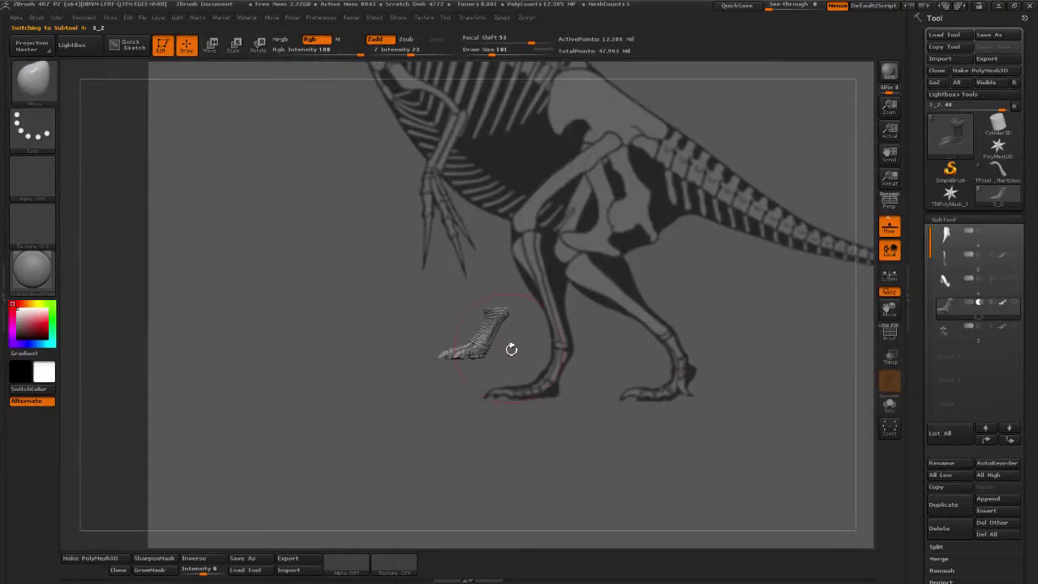
{"action": "left_click_drag", "start_coordinate": [539, 395], "coordinate": [773, 214]}
{"action": "key", "text": "f"}
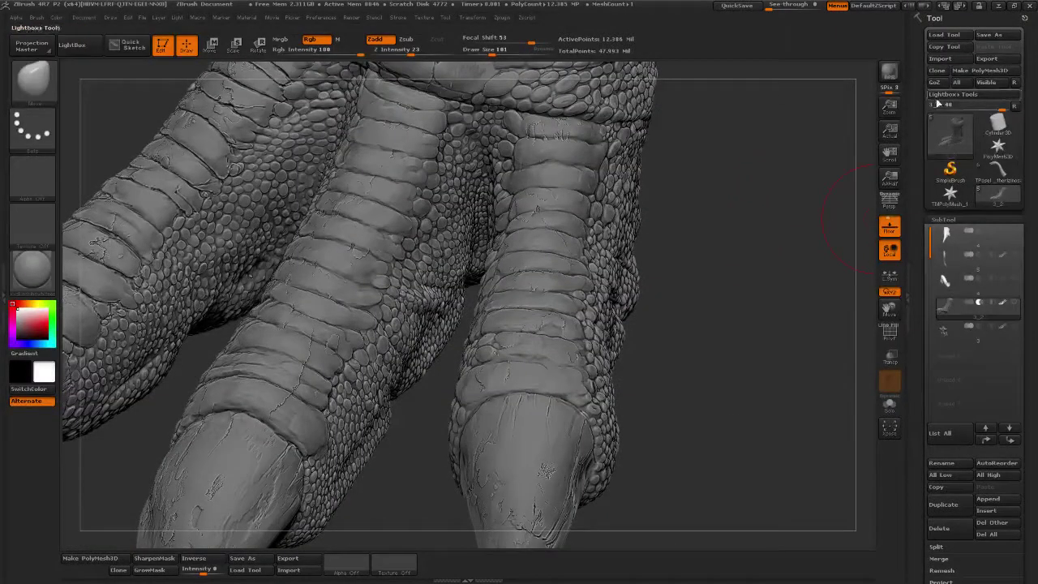
- Load another saved tool and check which body parts its subtools contain, including head 2 and PM3D_Sphere3D1
{"action": "left_click", "coordinate": [947, 34]}
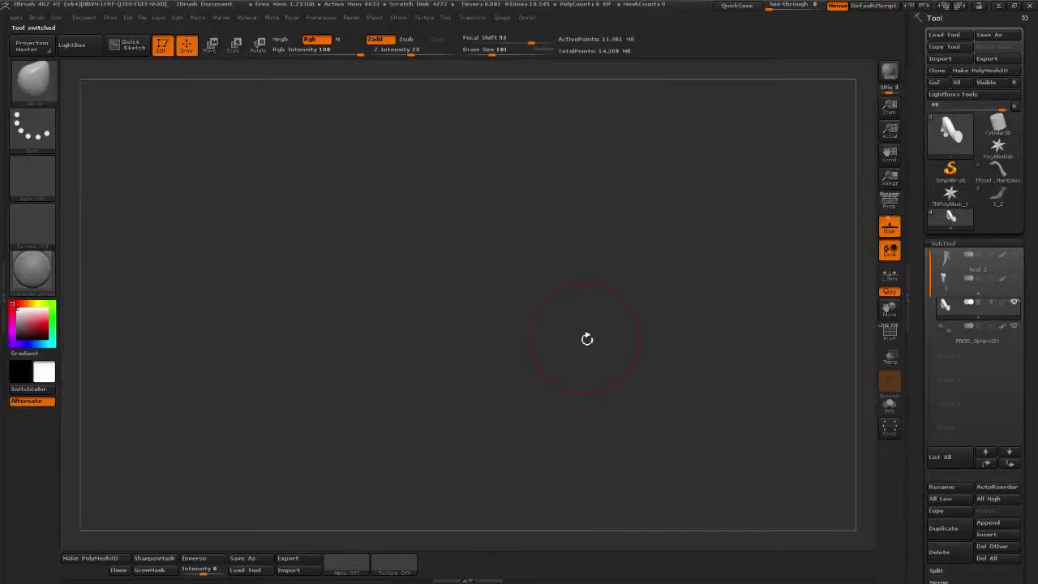
{"action": "mouse_move", "coordinate": [989, 259]}
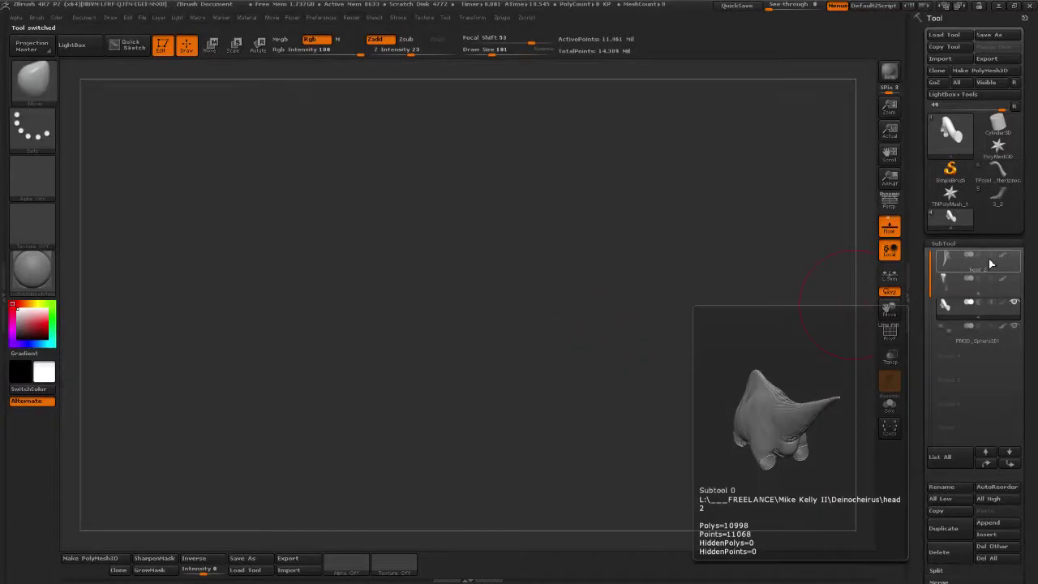
{"action": "mouse_move", "coordinate": [977, 340]}
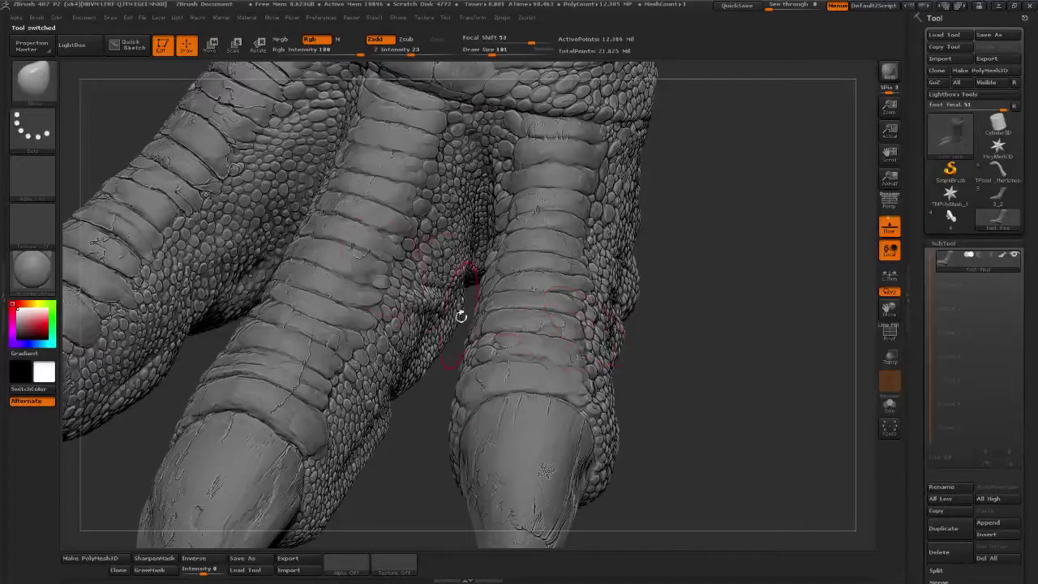
- Set up the TrimDynamic brush with a draw size of 24 for working on the foot's toe scales
{"action": "left_click_drag", "start_coordinate": [706, 268], "coordinate": [755, 241]}
{"action": "left_click_drag", "start_coordinate": [457, 421], "coordinate": [447, 442]}
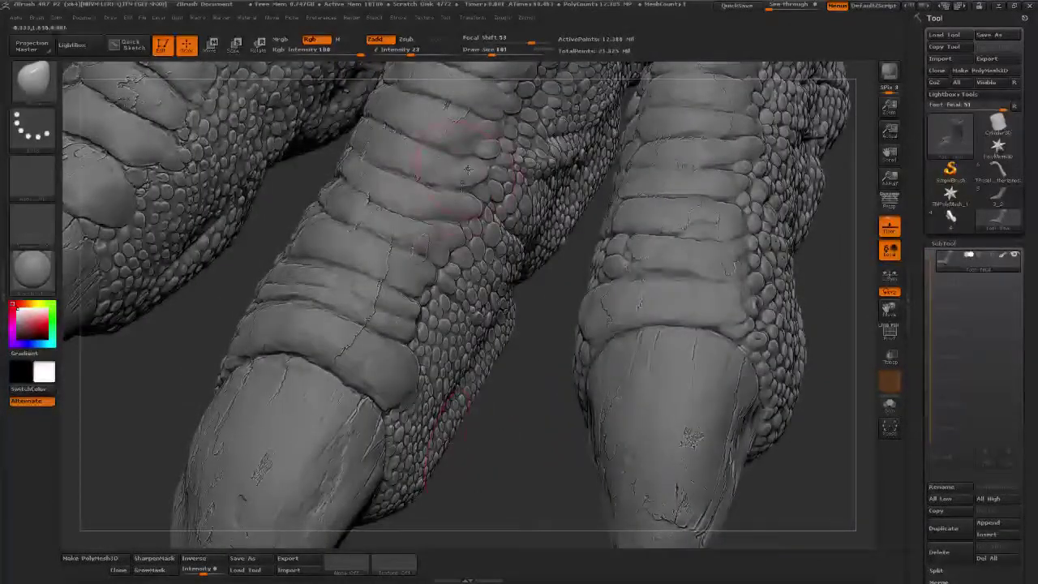
{"action": "left_click_drag", "start_coordinate": [515, 371], "coordinate": [522, 211]}
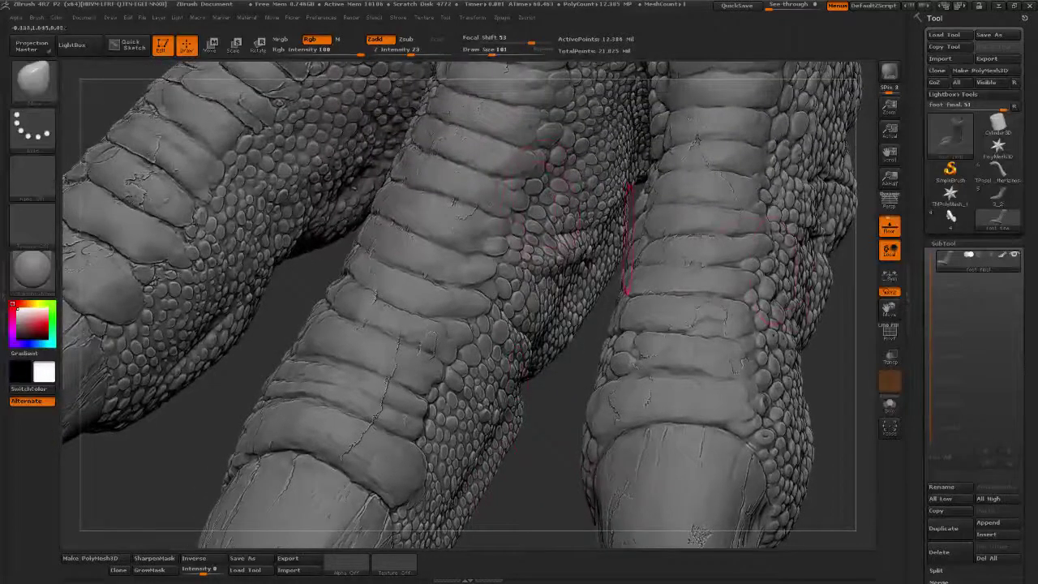
{"action": "left_click_drag", "start_coordinate": [843, 320], "coordinate": [848, 272], "text": "alt"}
{"action": "mouse_move", "coordinate": [456, 394]}
{"action": "left_mouse_down", "text": "alt"}
{"action": "mouse_move", "coordinate": [474, 455]}
{"action": "mouse_move", "coordinate": [496, 464]}
{"action": "left_mouse_up", "text": "alt"}
{"action": "left_click", "coordinate": [480, 50]}
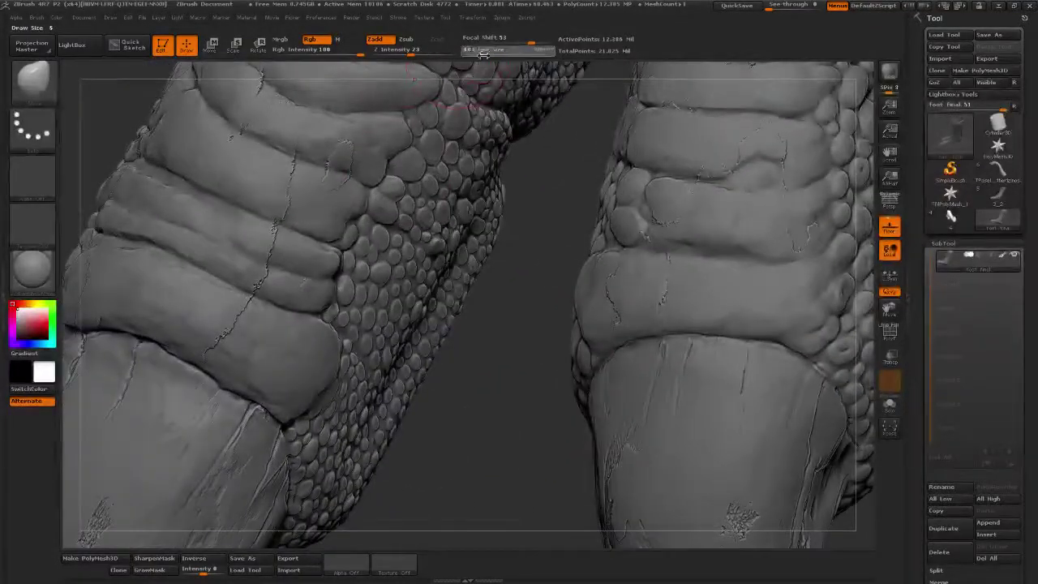
{"action": "left_click", "coordinate": [32, 79]}
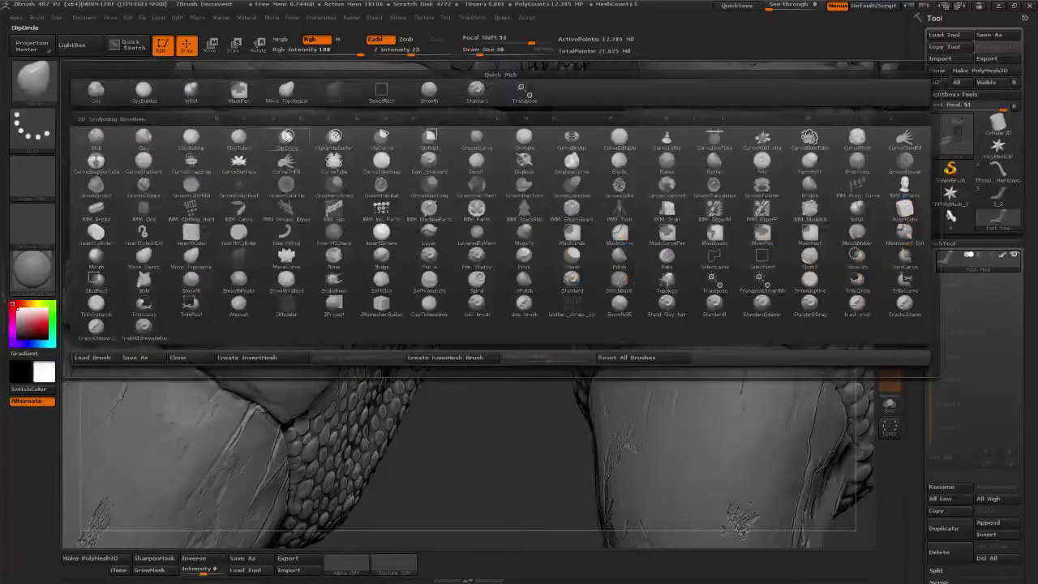
{"action": "left_click", "coordinate": [122, 302]}
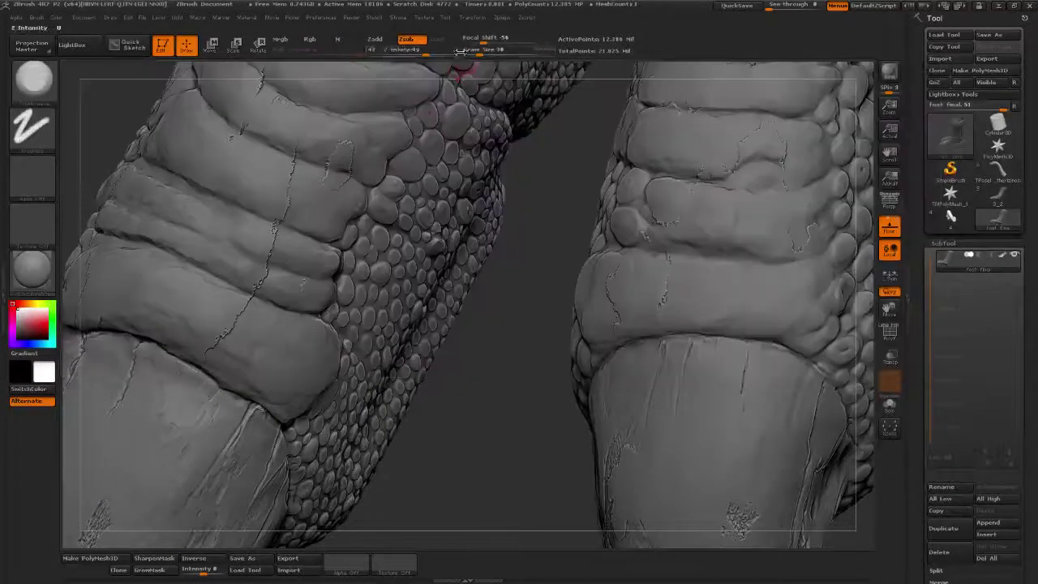
{"action": "left_click_drag", "start_coordinate": [478, 56], "coordinate": [475, 56]}
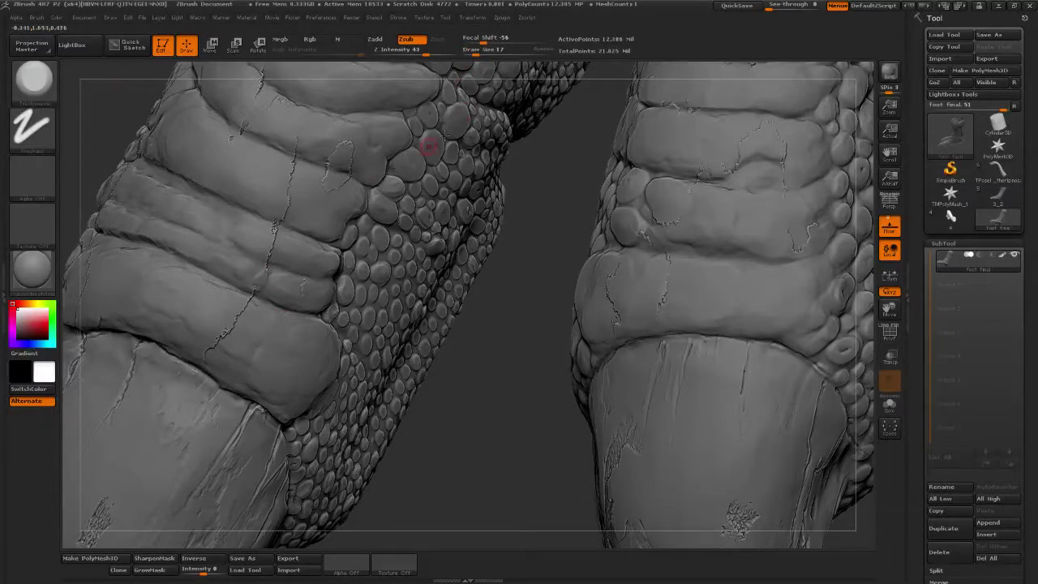
{"action": "left_click_drag", "start_coordinate": [475, 50], "coordinate": [480, 51]}
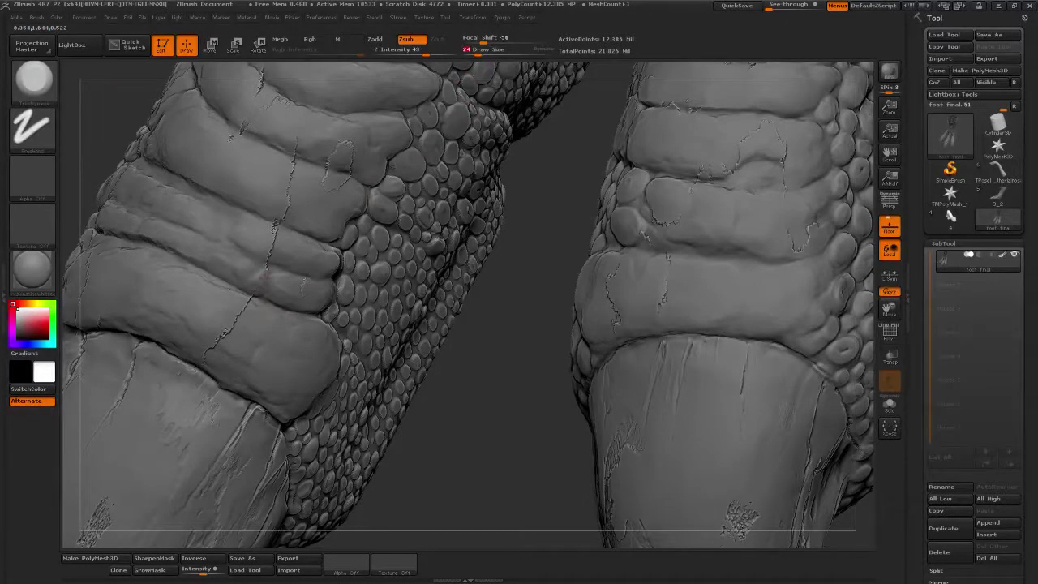
- Tune the trim brush to Z intensity 19, focal shift -46 and draw size 22, and hide the floor grid
{"action": "left_click_drag", "start_coordinate": [490, 367], "coordinate": [486, 338]}
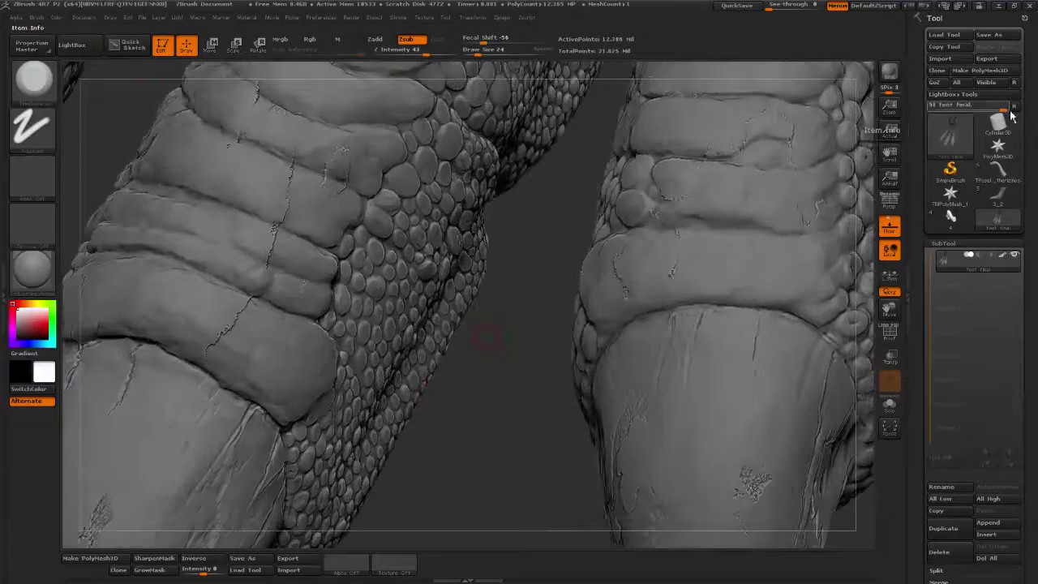
{"action": "key", "text": "ctrl+z"}
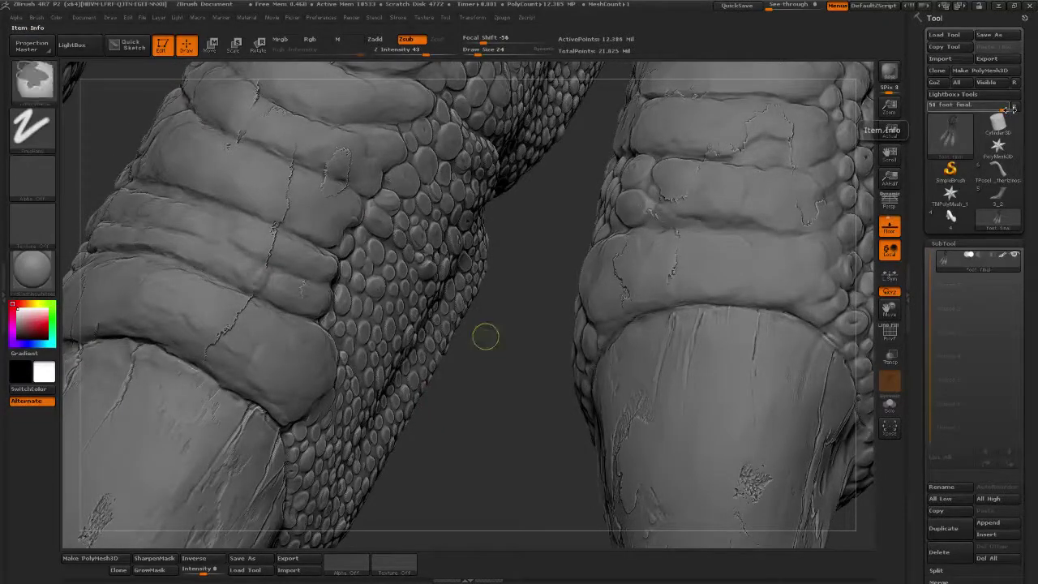
{"action": "key", "text": "ctrl+shift+z"}
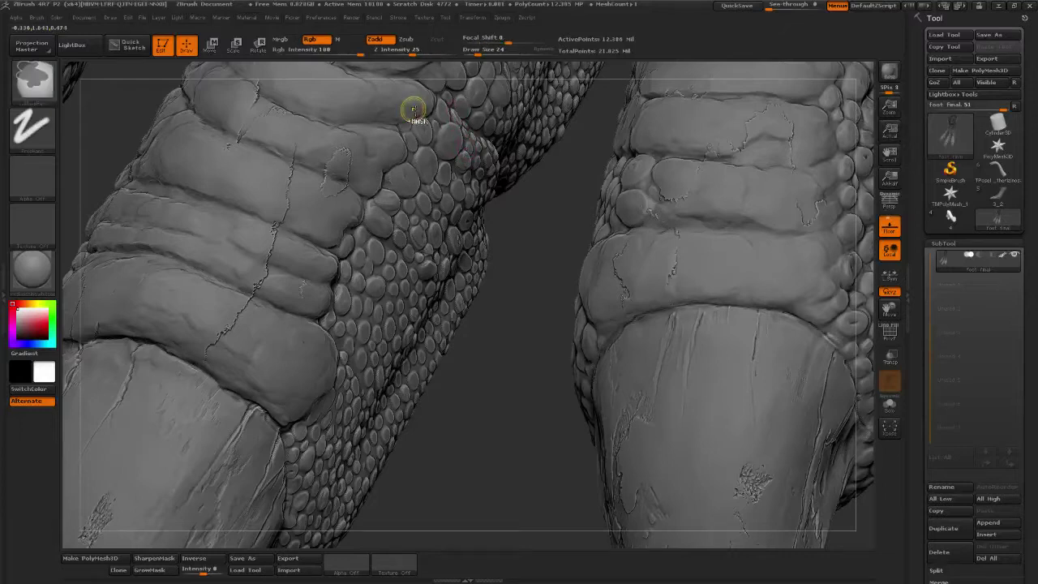
{"action": "left_click_drag", "start_coordinate": [424, 53], "coordinate": [408, 53]}
{"action": "left_click_drag", "start_coordinate": [475, 51], "coordinate": [487, 40]}
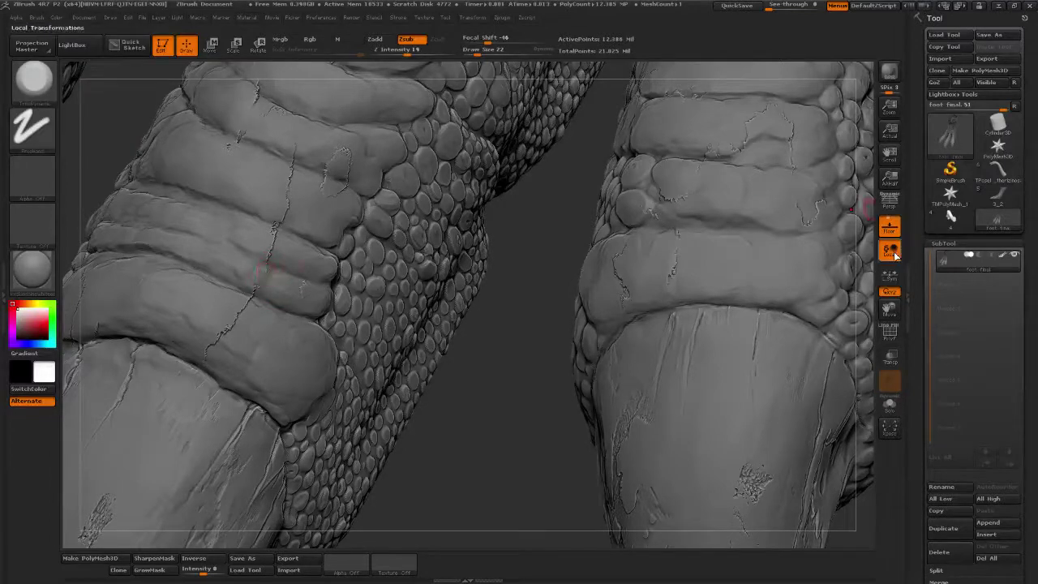
{"action": "left_click", "coordinate": [889, 227]}
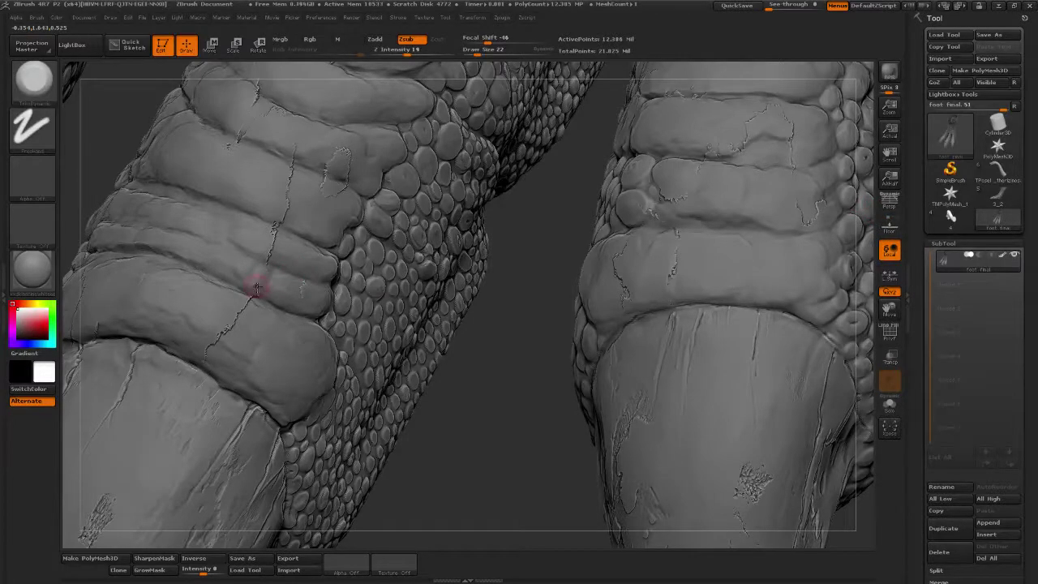
- Flatten the crack across the middle toe's broad scales near the claw, using Z intensity 23 and draw size 14
{"action": "left_click_drag", "start_coordinate": [407, 51], "coordinate": [411, 51]}
{"action": "left_click", "coordinate": [481, 52]}
{"action": "left_click_drag", "start_coordinate": [481, 51], "coordinate": [487, 51]}
{"action": "left_click_drag", "start_coordinate": [479, 50], "coordinate": [474, 50]}
{"action": "left_click_drag", "start_coordinate": [534, 246], "coordinate": [282, 203]}
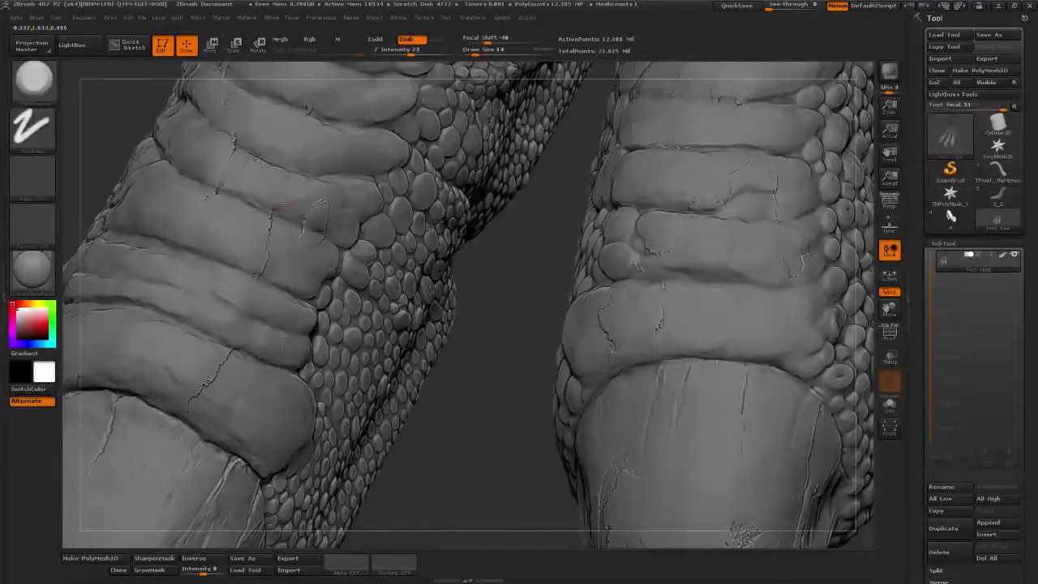
- Set the draw size to 24 and trim the broad scale plates farther up the middle toe
{"action": "left_click_drag", "start_coordinate": [474, 50], "coordinate": [481, 50]}
{"action": "left_click_drag", "start_coordinate": [482, 51], "coordinate": [477, 50]}
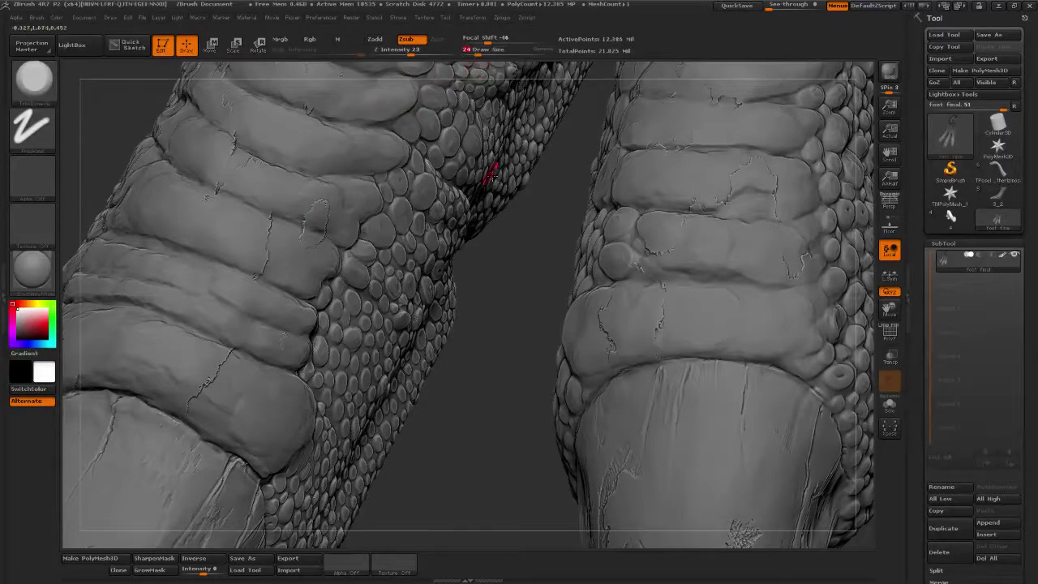
{"action": "mouse_move", "coordinate": [502, 268]}
{"action": "left_mouse_down"}
{"action": "mouse_move", "coordinate": [513, 332]}
{"action": "mouse_move", "coordinate": [498, 319]}
{"action": "mouse_move", "coordinate": [489, 341]}
{"action": "left_mouse_up"}
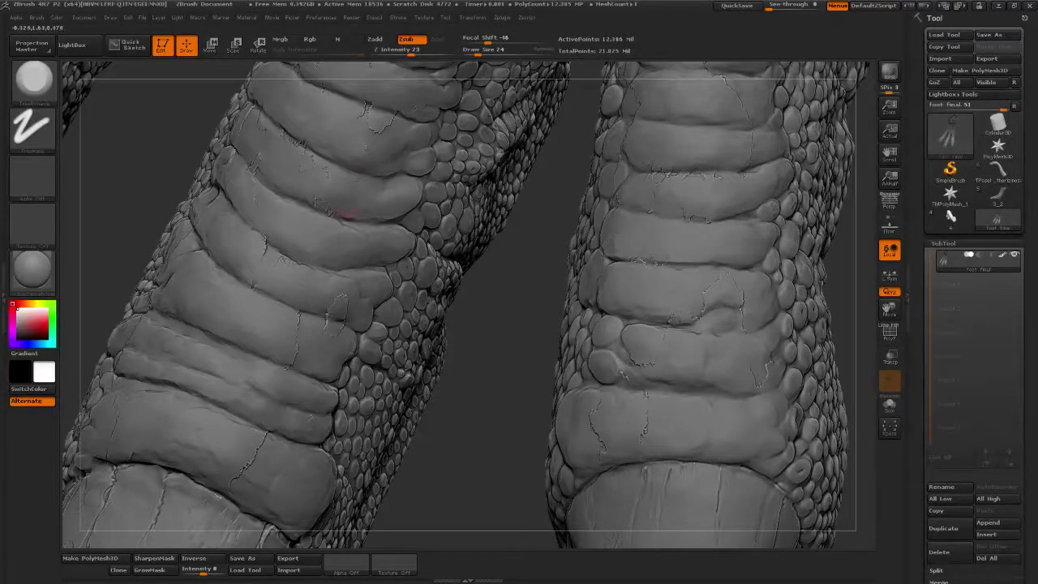
{"action": "left_click_drag", "start_coordinate": [477, 52], "coordinate": [485, 53]}
{"action": "left_click_drag", "start_coordinate": [485, 52], "coordinate": [474, 52]}
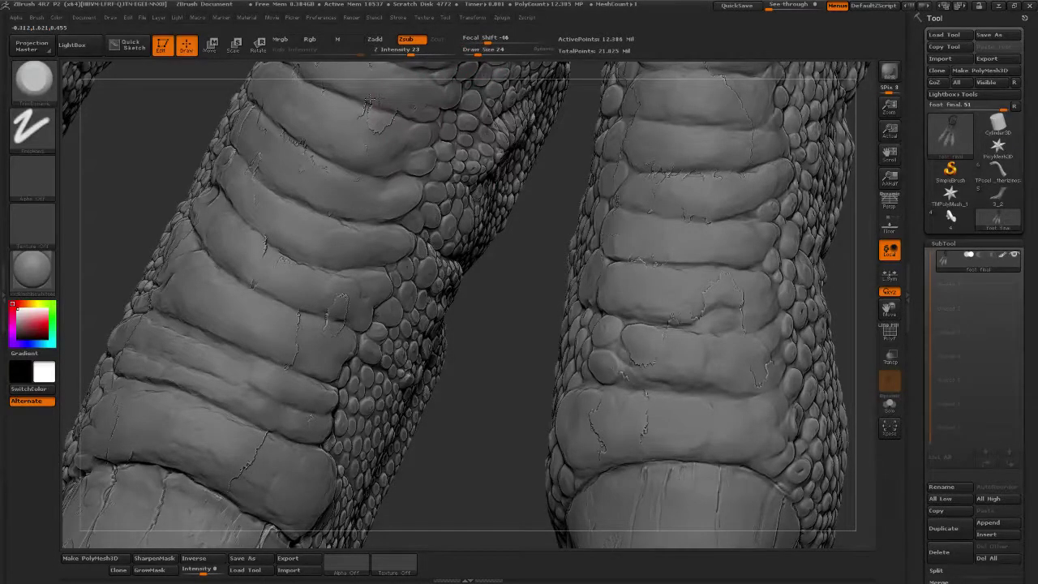
- Refine the surfaces and edges of the middle toe's broad plates and neighbouring small scales down towards the claw
{"action": "left_click_drag", "start_coordinate": [522, 296], "coordinate": [544, 242], "text": "alt"}
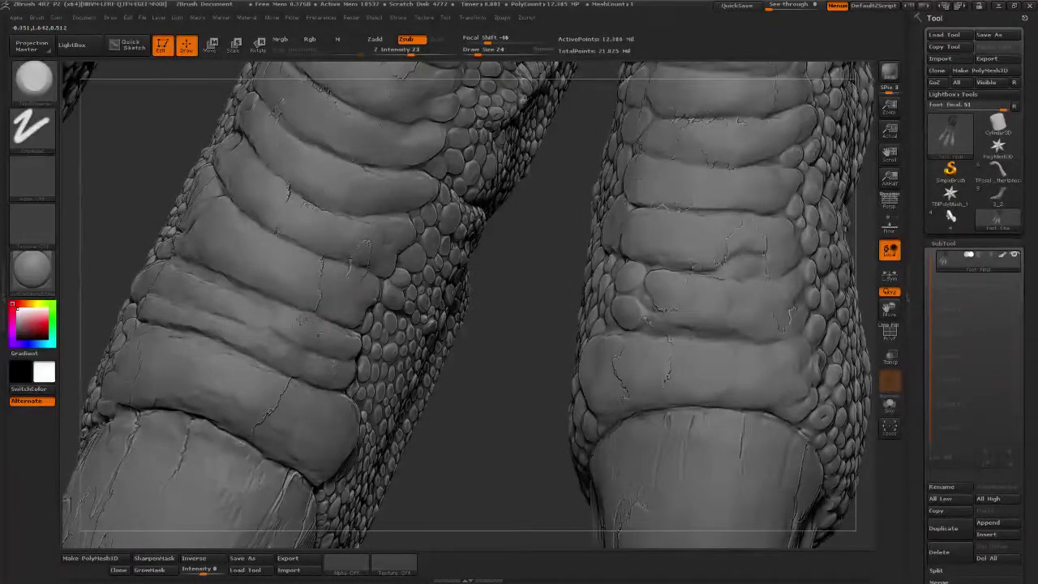
{"action": "left_click_drag", "start_coordinate": [507, 310], "coordinate": [462, 302]}
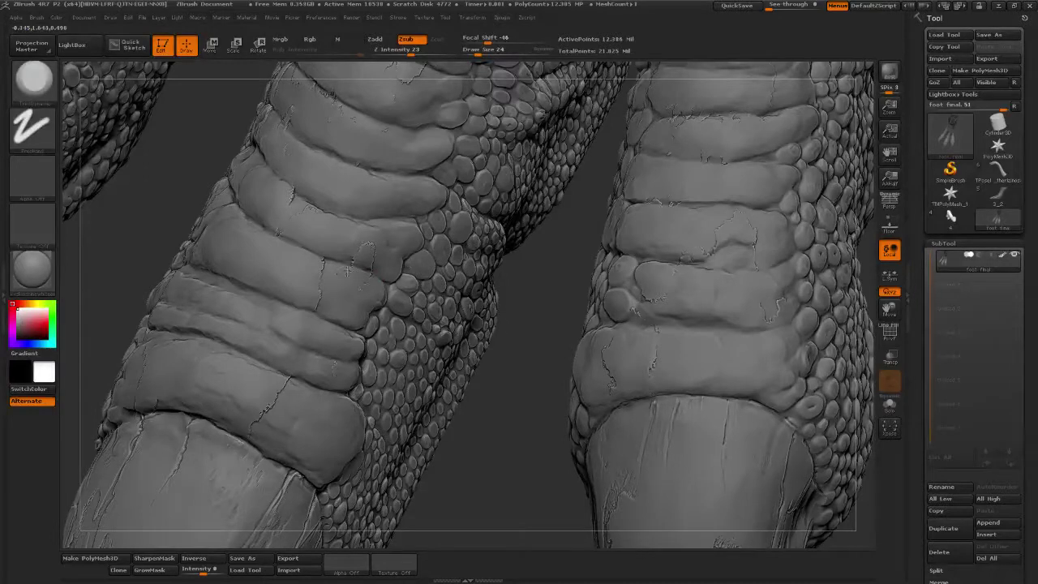
{"action": "left_click_drag", "start_coordinate": [533, 330], "coordinate": [300, 267]}
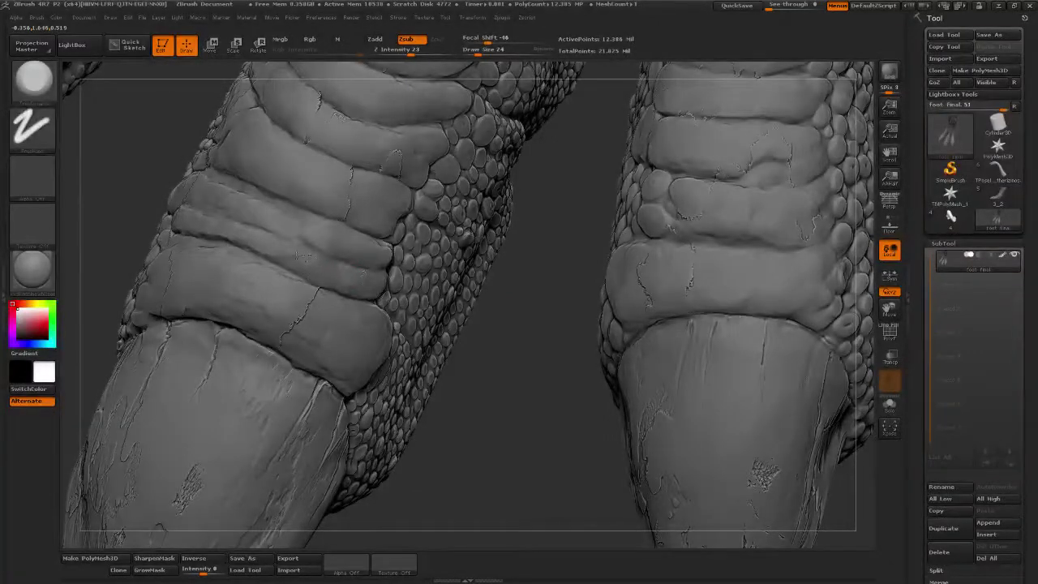
- Raise the brush's Z intensity to 36 and flatten the broad scale plates and side scales along the adjacent toe
{"action": "mouse_move", "coordinate": [537, 349]}
{"action": "left_mouse_down"}
{"action": "mouse_move", "coordinate": [781, 256]}
{"action": "mouse_move", "coordinate": [649, 254]}
{"action": "left_mouse_up"}
{"action": "left_click", "coordinate": [421, 52]}
{"action": "right_click_drag", "start_coordinate": [541, 210], "coordinate": [502, 266], "text": "alt"}
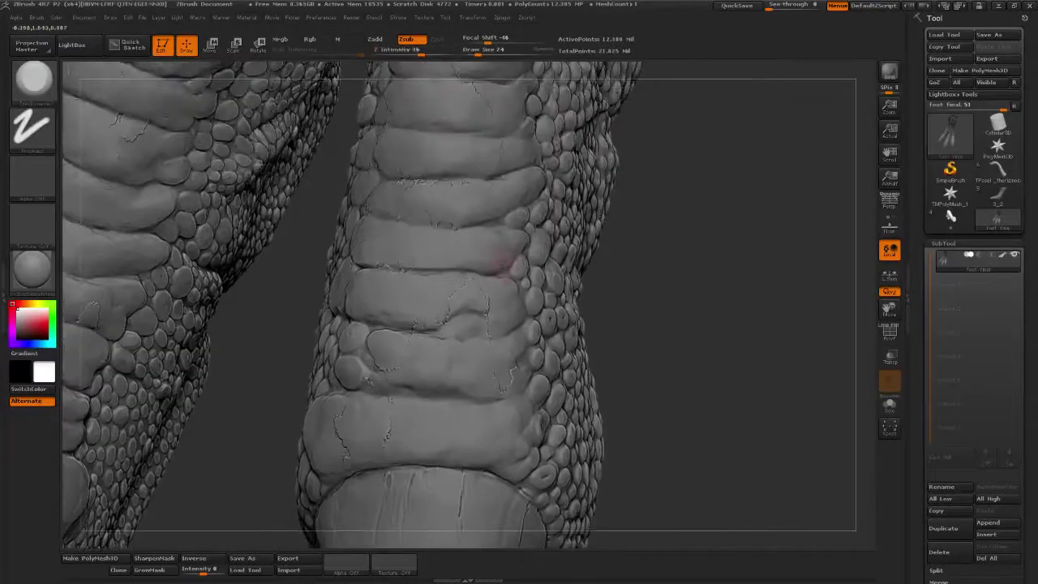
{"action": "left_click_drag", "start_coordinate": [693, 238], "coordinate": [734, 235]}
{"action": "mouse_move", "coordinate": [668, 168]}
{"action": "left_mouse_down"}
{"action": "mouse_move", "coordinate": [695, 193]}
{"action": "mouse_move", "coordinate": [430, 198]}
{"action": "left_mouse_up"}
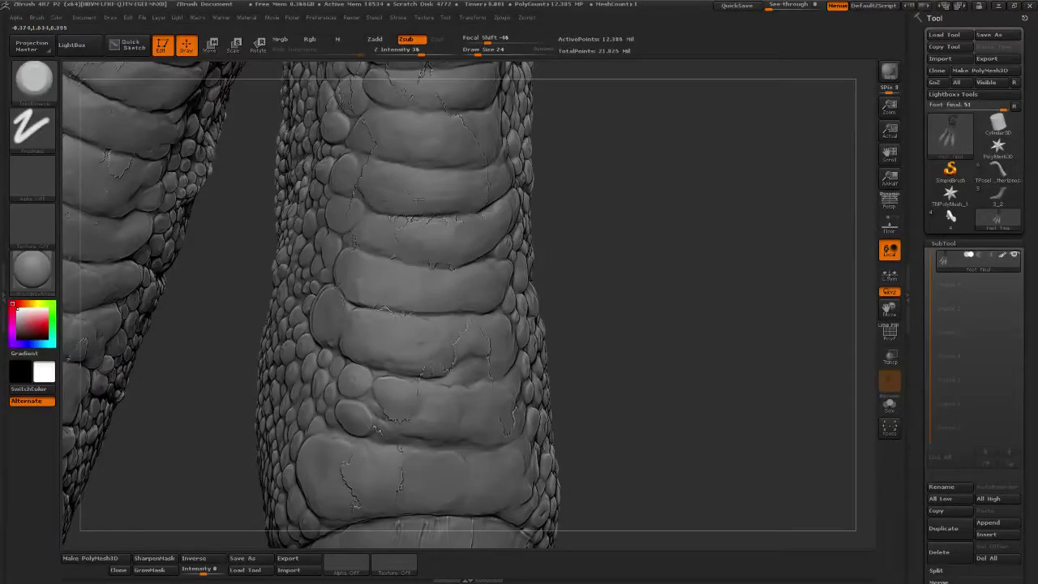
{"action": "mouse_move", "coordinate": [632, 149]}
{"action": "left_mouse_down", "text": "alt"}
{"action": "mouse_move", "coordinate": [624, 218]}
{"action": "mouse_move", "coordinate": [702, 219]}
{"action": "left_mouse_up", "text": "alt"}
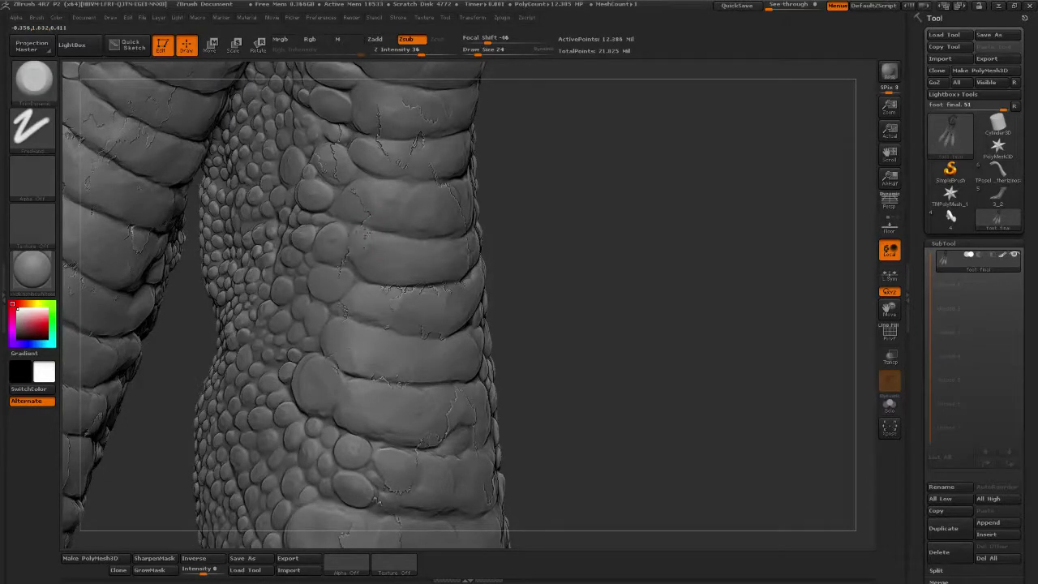
- Switch to the fine crease brush and carve the seam between two broad plates midway along the toe
{"action": "left_click_drag", "start_coordinate": [649, 236], "coordinate": [363, 231]}
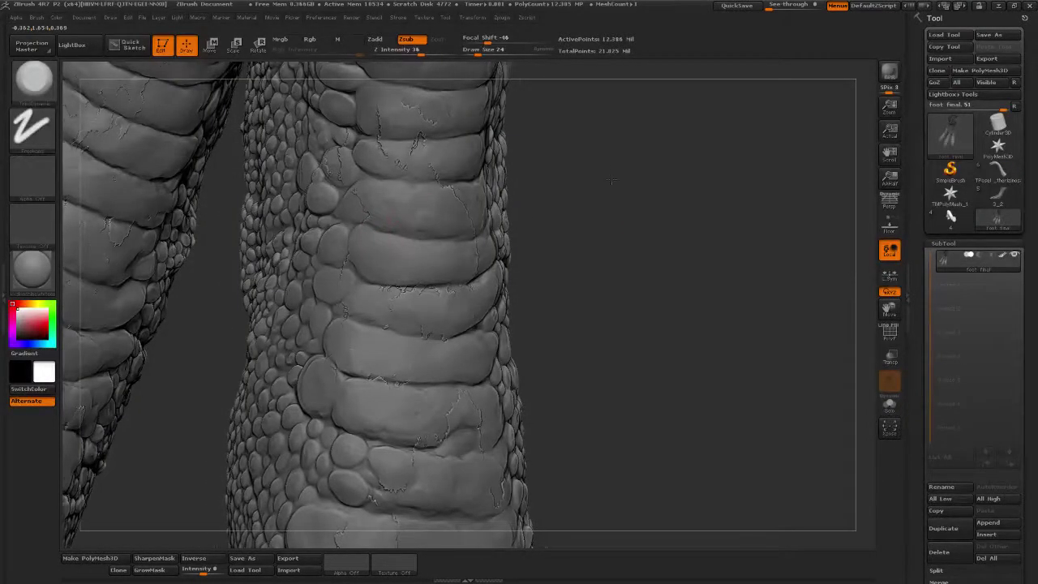
{"action": "left_click_drag", "start_coordinate": [612, 182], "coordinate": [276, 122], "text": "alt"}
{"action": "left_click", "coordinate": [34, 79]}
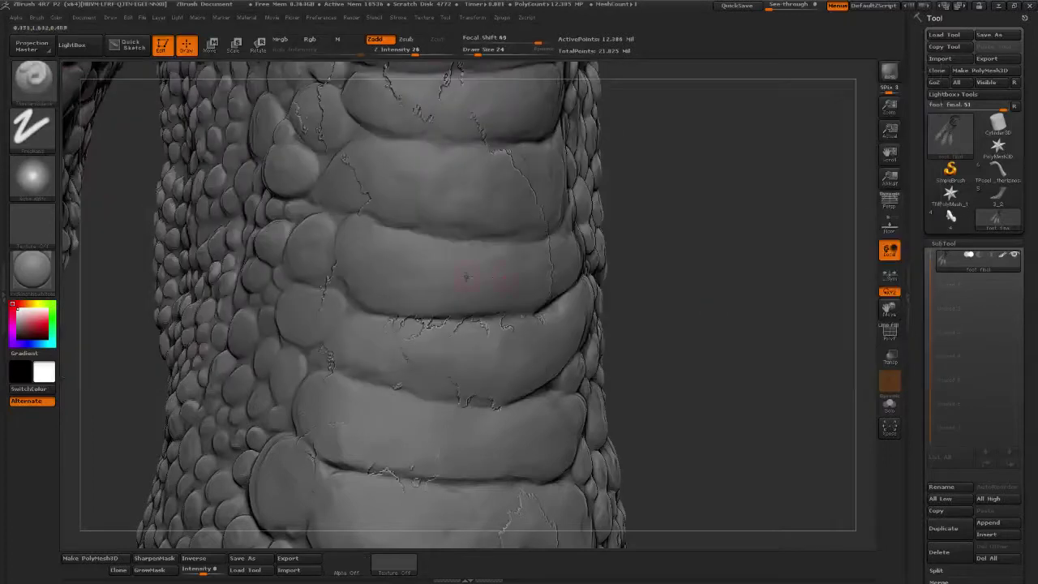
{"action": "left_click", "coordinate": [763, 306]}
{"action": "mouse_move", "coordinate": [366, 217]}
{"action": "left_mouse_down", "text": "shift"}
{"action": "mouse_move", "coordinate": [359, 223]}
{"action": "mouse_move", "coordinate": [355, 203]}
{"action": "left_mouse_up", "text": "shift"}
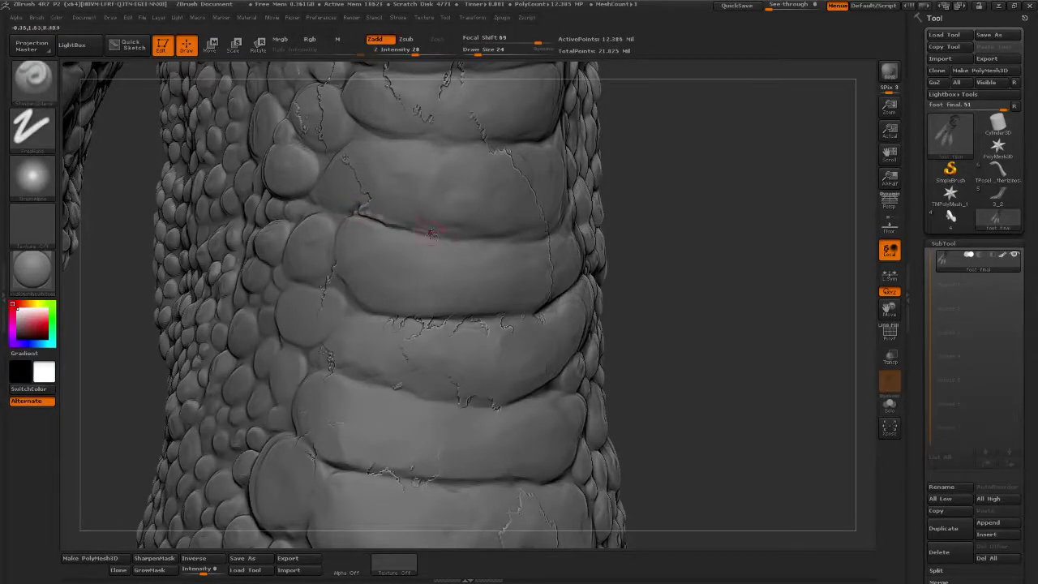
{"action": "left_click_drag", "start_coordinate": [638, 239], "coordinate": [756, 234]}
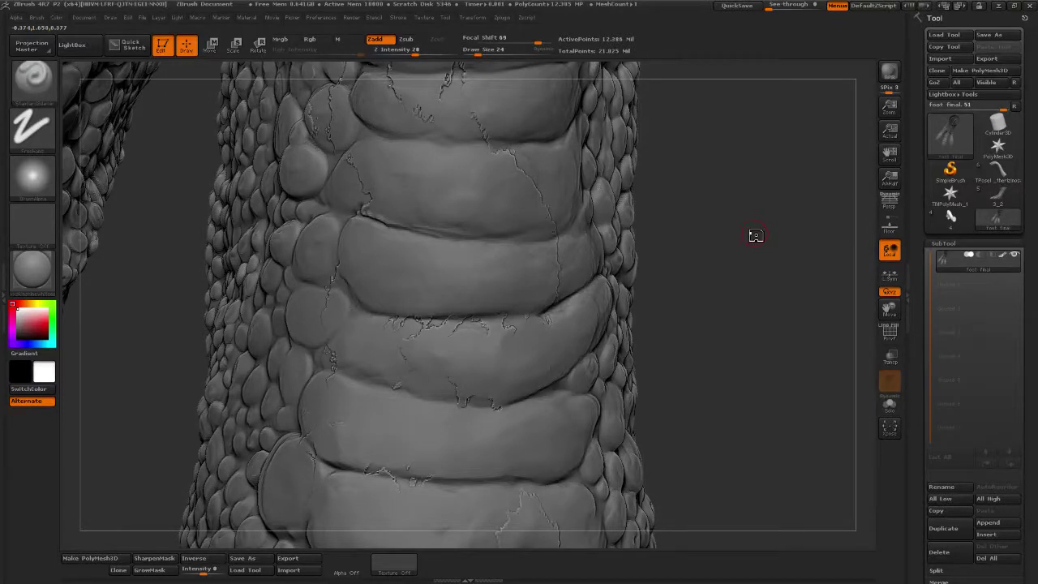
- Smooth and carve the next seam towards the claw, above the broad plate with the arched crack
{"action": "key", "text": "shift"}
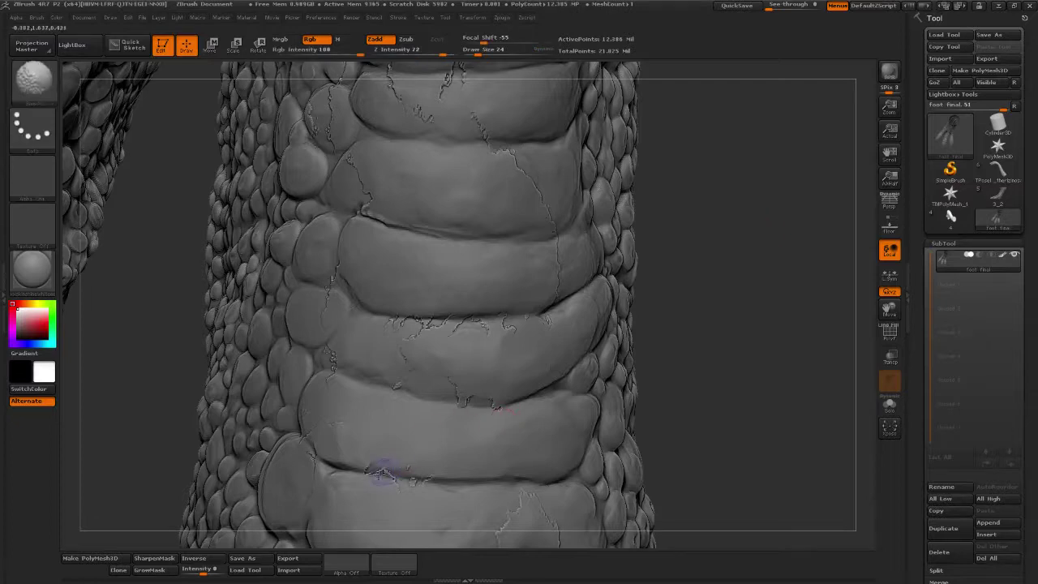
{"action": "left_click_drag", "start_coordinate": [390, 467], "coordinate": [396, 467], "text": "shift"}
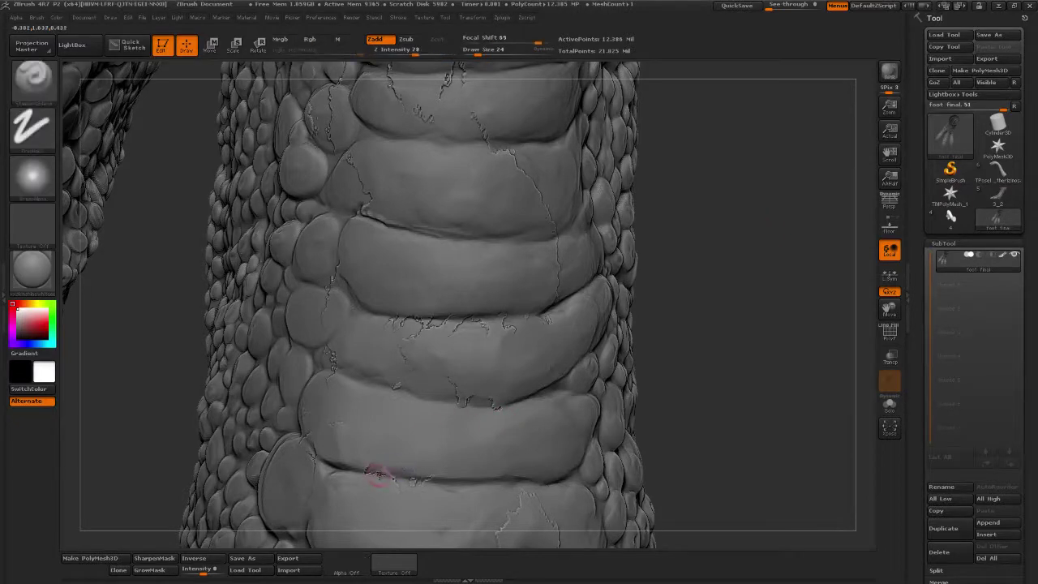
{"action": "left_click_drag", "start_coordinate": [700, 410], "coordinate": [758, 292]}
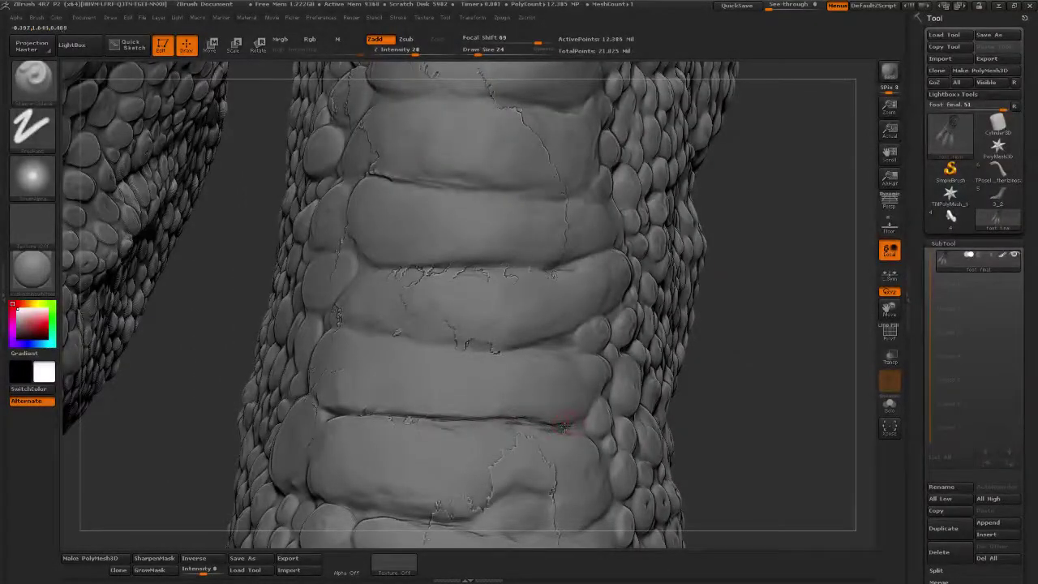
{"action": "left_click_drag", "start_coordinate": [498, 423], "coordinate": [562, 428], "text": "shift"}
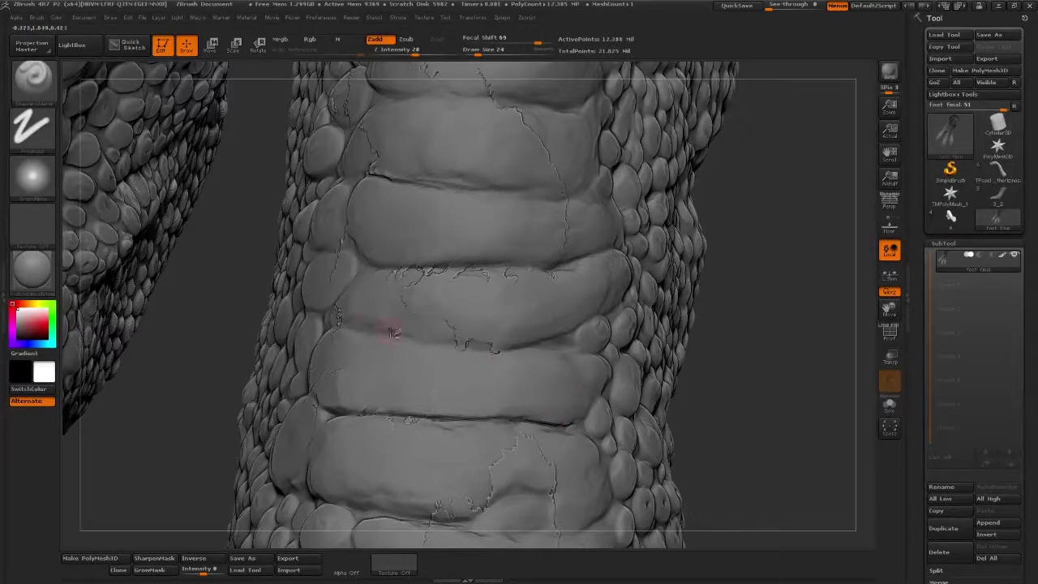
- Carve the seams along both long edges of the curved, cracked plate midway along the toe and smooth them
{"action": "mouse_move", "coordinate": [339, 316]}
{"action": "left_mouse_down"}
{"action": "mouse_move", "coordinate": [496, 347]}
{"action": "mouse_move", "coordinate": [440, 352]}
{"action": "mouse_move", "coordinate": [480, 354]}
{"action": "left_mouse_up"}
{"action": "mouse_move", "coordinate": [787, 296]}
{"action": "left_mouse_down", "text": "alt"}
{"action": "mouse_move", "coordinate": [770, 364]}
{"action": "mouse_move", "coordinate": [791, 365]}
{"action": "left_mouse_up", "text": "alt"}
{"action": "left_click_drag", "start_coordinate": [373, 335], "coordinate": [527, 334]}
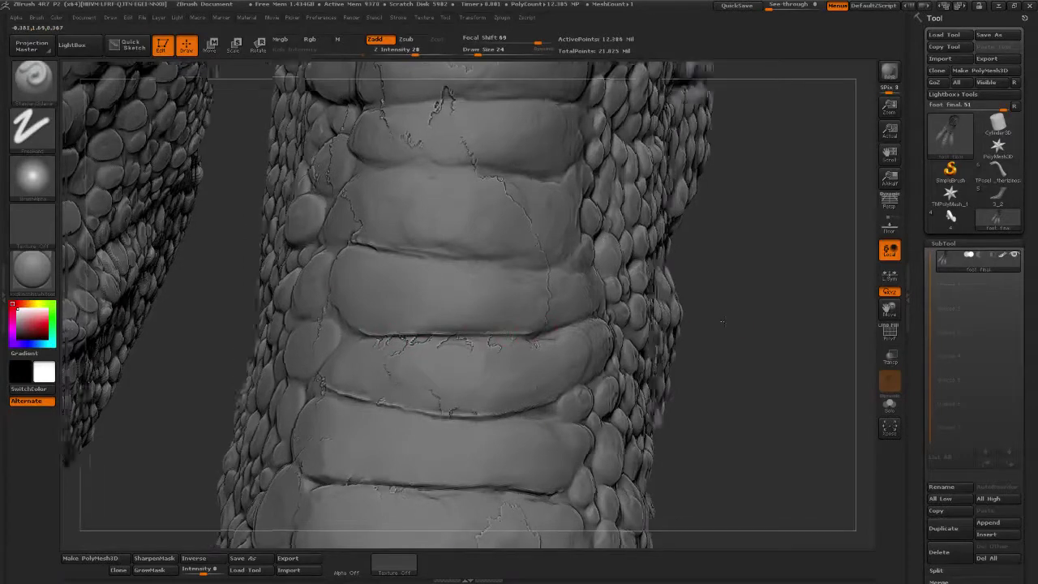
{"action": "left_click_drag", "start_coordinate": [726, 322], "coordinate": [666, 323]}
{"action": "key", "text": "shift"}
{"action": "left_click_drag", "start_coordinate": [550, 336], "coordinate": [521, 337]}
{"action": "key", "text": "shift"}
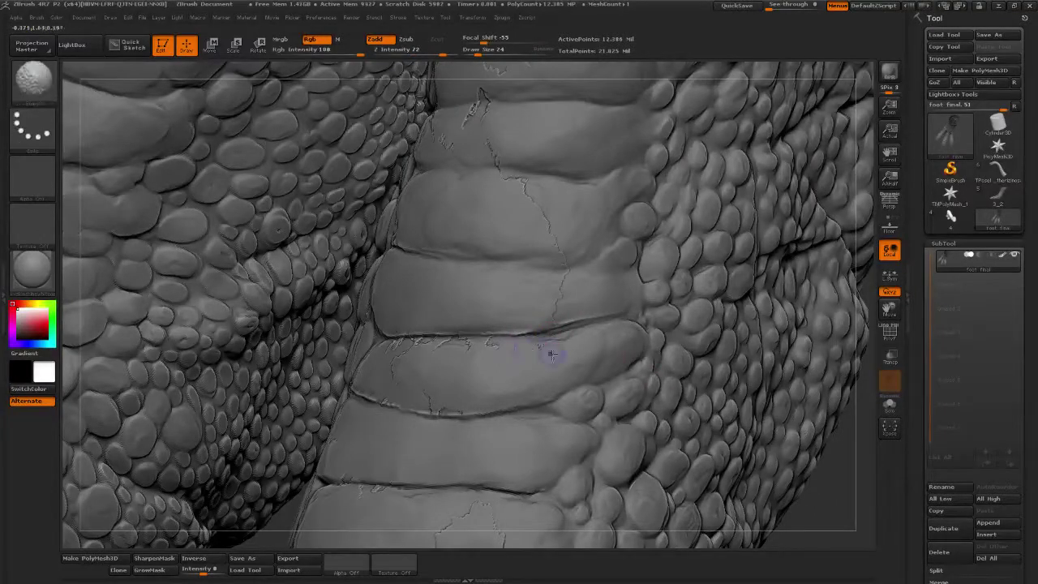
- Deepen the seam above the neighbouring middle plate and extend it around the plate's outer end beside the small side scales
{"action": "mouse_move", "coordinate": [861, 465]}
{"action": "left_mouse_down"}
{"action": "mouse_move", "coordinate": [869, 470]}
{"action": "mouse_move", "coordinate": [824, 403]}
{"action": "mouse_move", "coordinate": [848, 397]}
{"action": "left_mouse_up"}
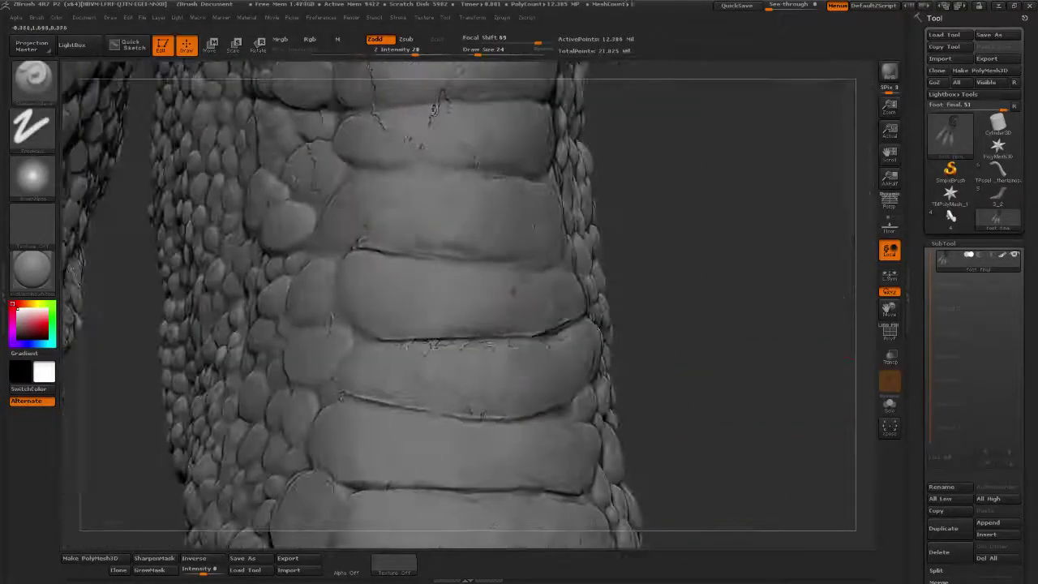
{"action": "left_click_drag", "start_coordinate": [380, 250], "coordinate": [459, 255]}
{"action": "mouse_move", "coordinate": [771, 276]}
{"action": "left_mouse_down"}
{"action": "mouse_move", "coordinate": [751, 270]}
{"action": "mouse_move", "coordinate": [798, 271]}
{"action": "left_mouse_up"}
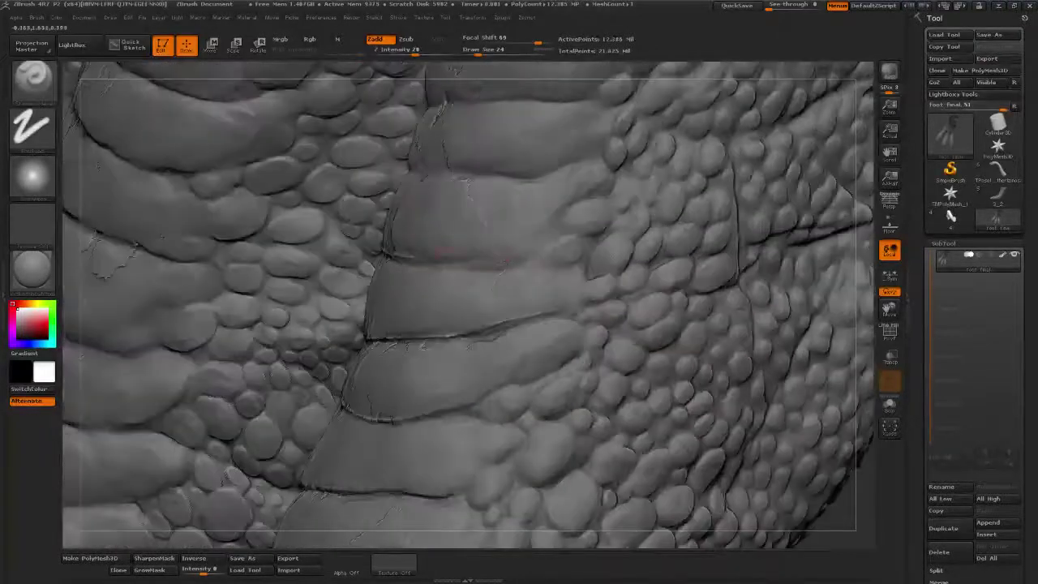
{"action": "mouse_move", "coordinate": [444, 263]}
{"action": "left_mouse_down"}
{"action": "mouse_move", "coordinate": [512, 268]}
{"action": "mouse_move", "coordinate": [497, 271]}
{"action": "mouse_move", "coordinate": [550, 243]}
{"action": "mouse_move", "coordinate": [594, 184]}
{"action": "left_mouse_up"}
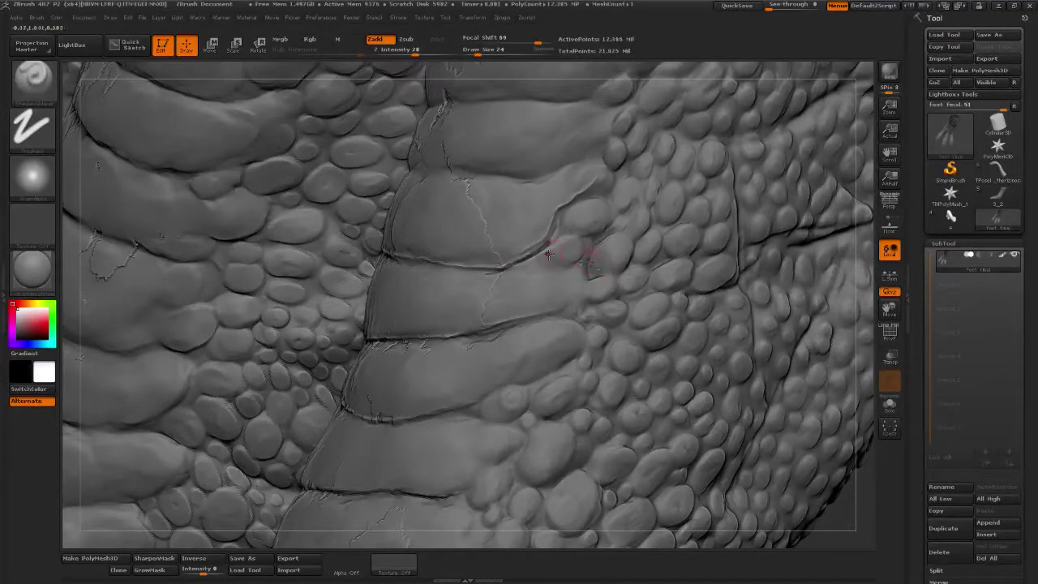
{"action": "key", "text": "shift"}
{"action": "mouse_move", "coordinate": [571, 258]}
{"action": "left_mouse_down", "text": "shift"}
{"action": "mouse_move", "coordinate": [558, 241]}
{"action": "mouse_move", "coordinate": [587, 236]}
{"action": "left_mouse_up", "text": "shift"}
{"action": "left_click_drag", "start_coordinate": [585, 278], "coordinate": [562, 315]}
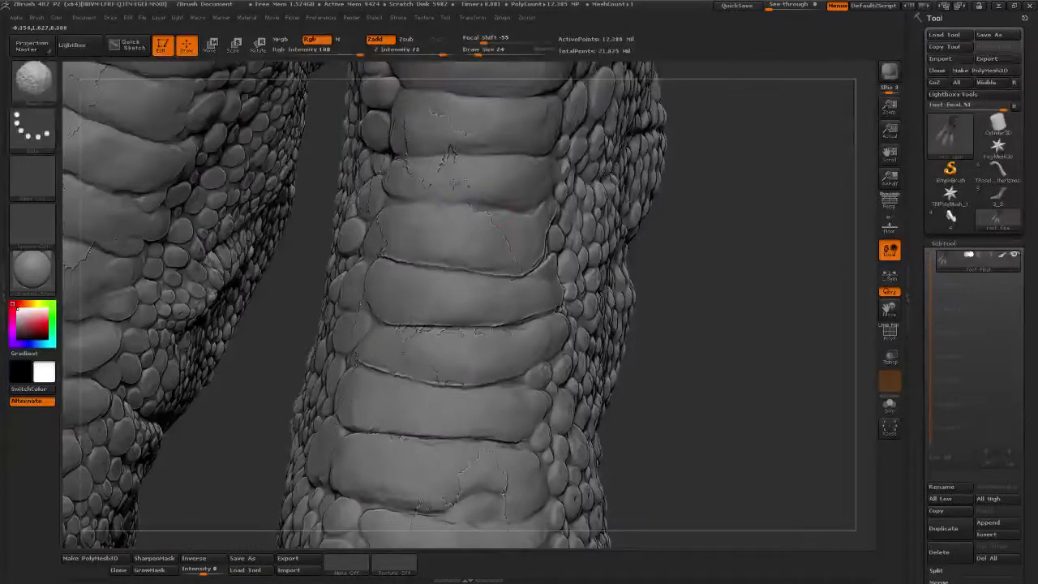
- Carve the seams above and below the narrow cracked plate farther up the toe, out to the side scales
{"action": "key", "text": "2"}
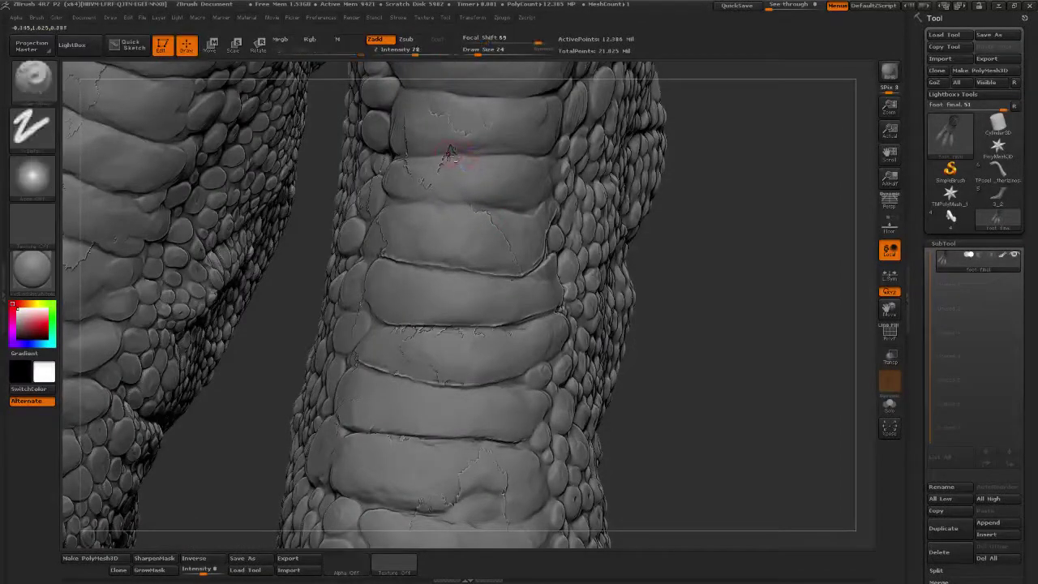
{"action": "left_click_drag", "start_coordinate": [464, 151], "coordinate": [504, 151]}
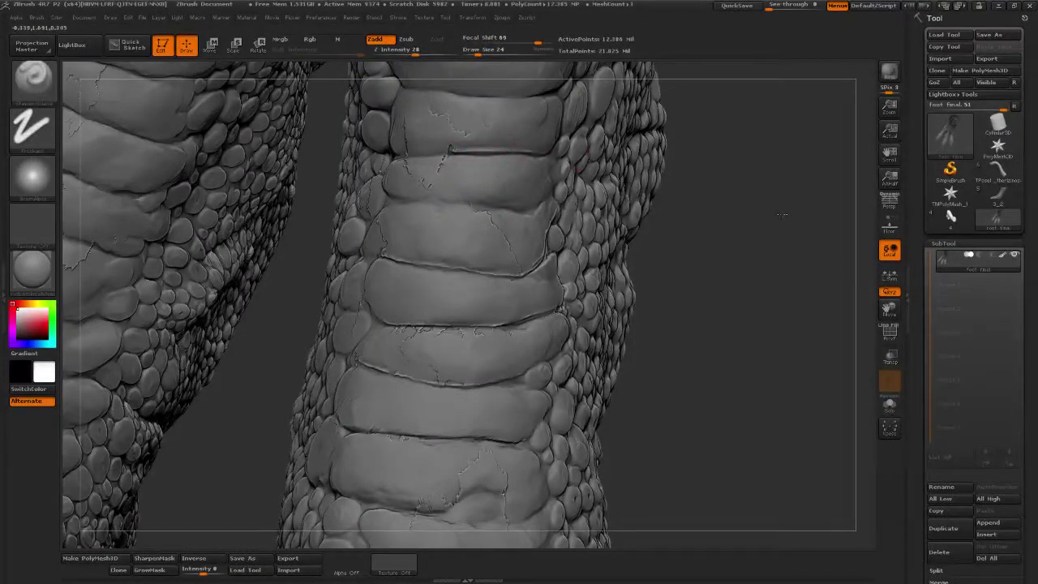
{"action": "right_click_drag", "start_coordinate": [578, 171], "coordinate": [456, 162]}
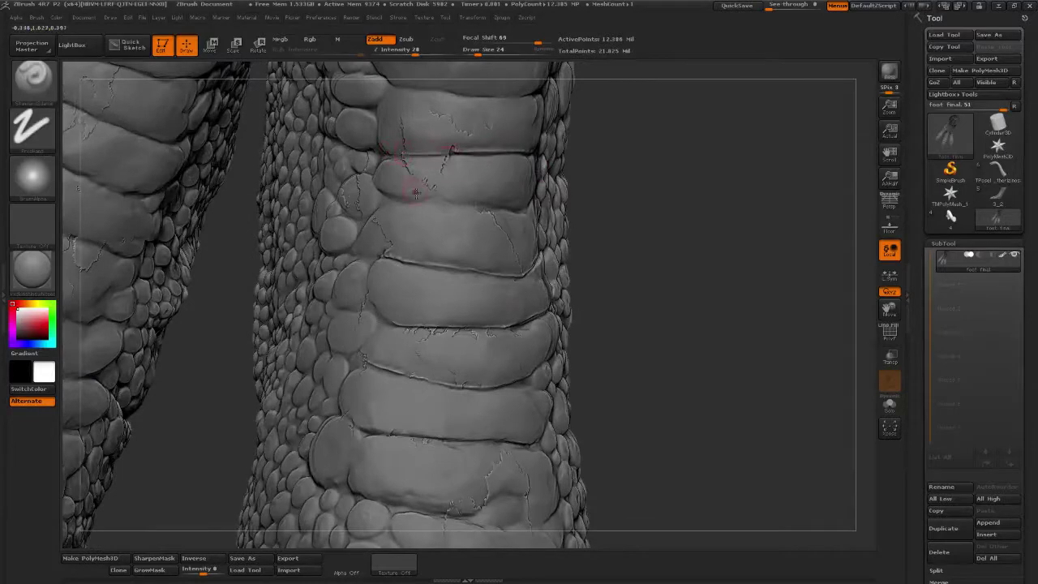
{"action": "left_click_drag", "start_coordinate": [633, 219], "coordinate": [551, 212]}
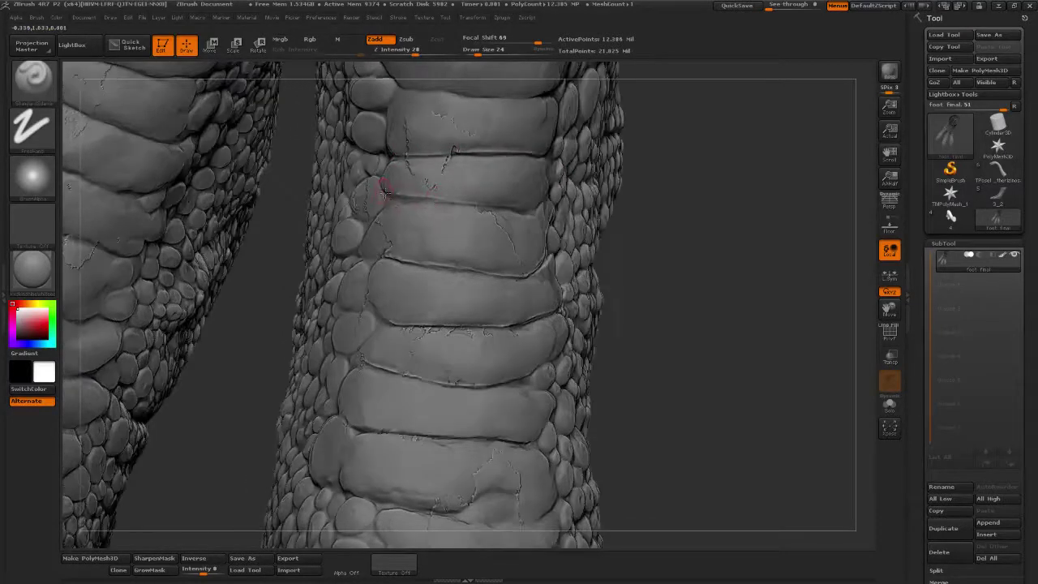
{"action": "left_click_drag", "start_coordinate": [401, 196], "coordinate": [459, 202], "text": "shift"}
{"action": "mouse_move", "coordinate": [679, 213]}
{"action": "left_mouse_down"}
{"action": "mouse_move", "coordinate": [618, 197]}
{"action": "mouse_move", "coordinate": [457, 208]}
{"action": "left_mouse_up"}
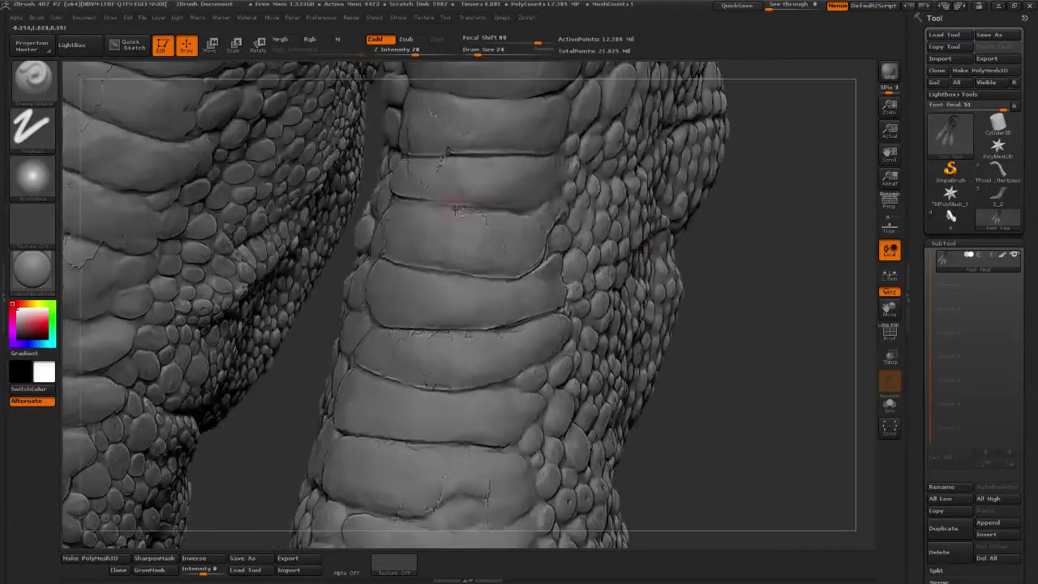
{"action": "left_click_drag", "start_coordinate": [760, 211], "coordinate": [521, 211]}
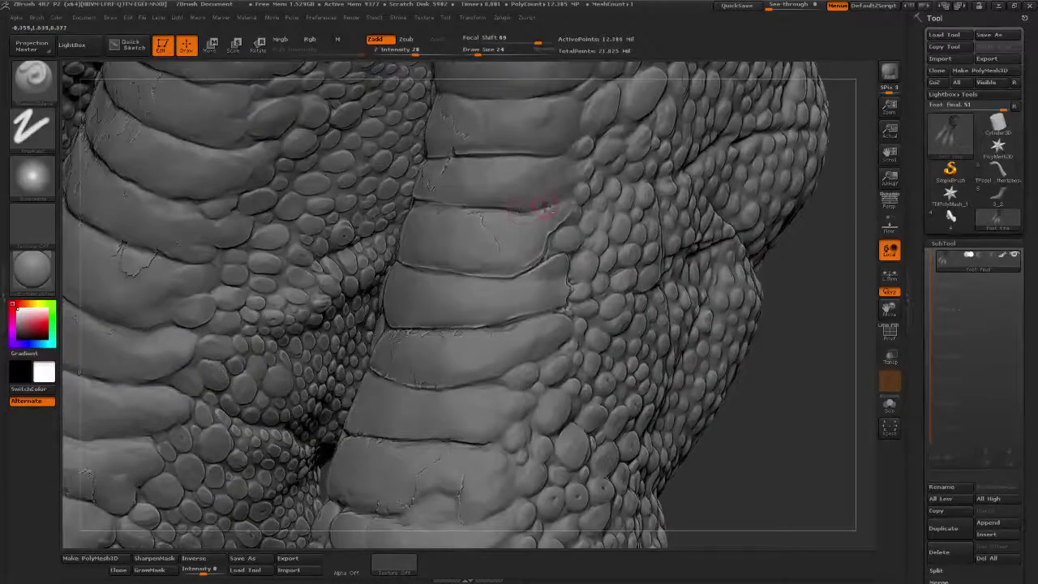
{"action": "mouse_move", "coordinate": [851, 243]}
{"action": "left_mouse_down", "text": "alt"}
{"action": "mouse_move", "coordinate": [758, 304]}
{"action": "mouse_move", "coordinate": [770, 325]}
{"action": "mouse_move", "coordinate": [745, 323]}
{"action": "left_mouse_up", "text": "alt"}
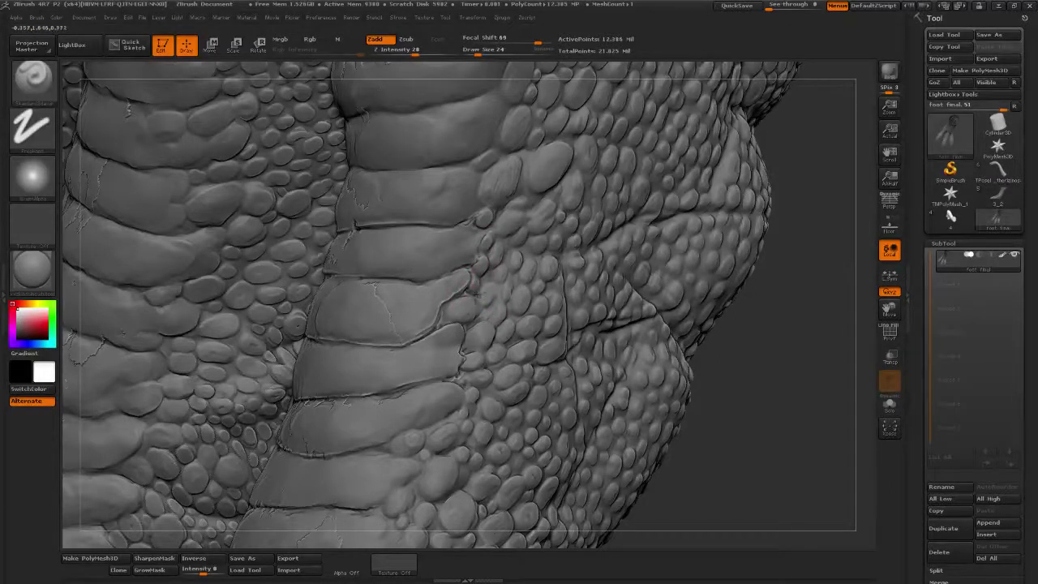
- Smooth and sharpen the narrow upper plate's seams, cleaning up the ragged crack where it meets the plate above
{"action": "key", "text": "shift"}
{"action": "left_click_drag", "start_coordinate": [742, 304], "coordinate": [769, 278]}
{"action": "key", "text": "shift"}
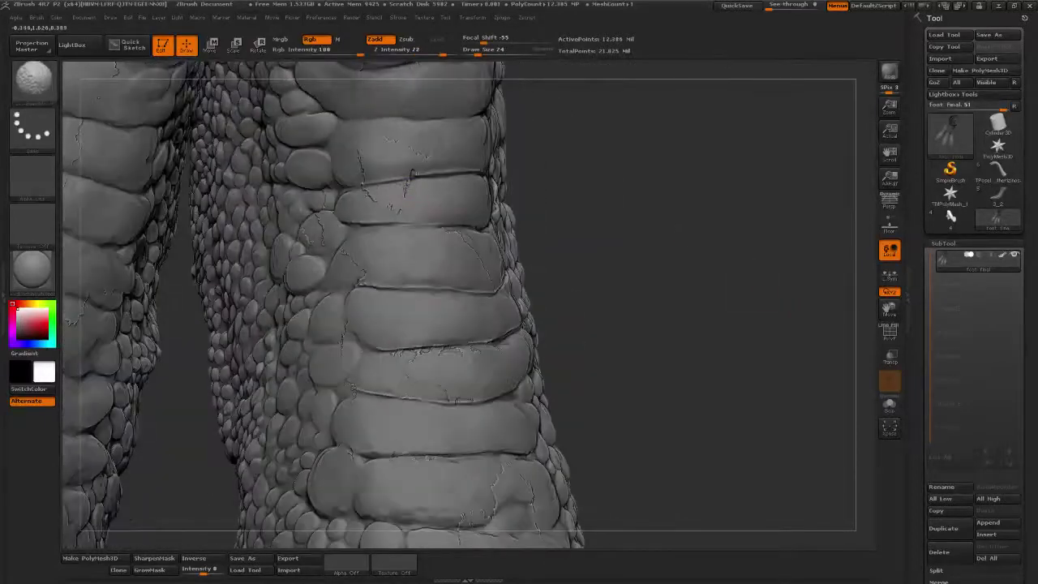
{"action": "key", "text": "2"}
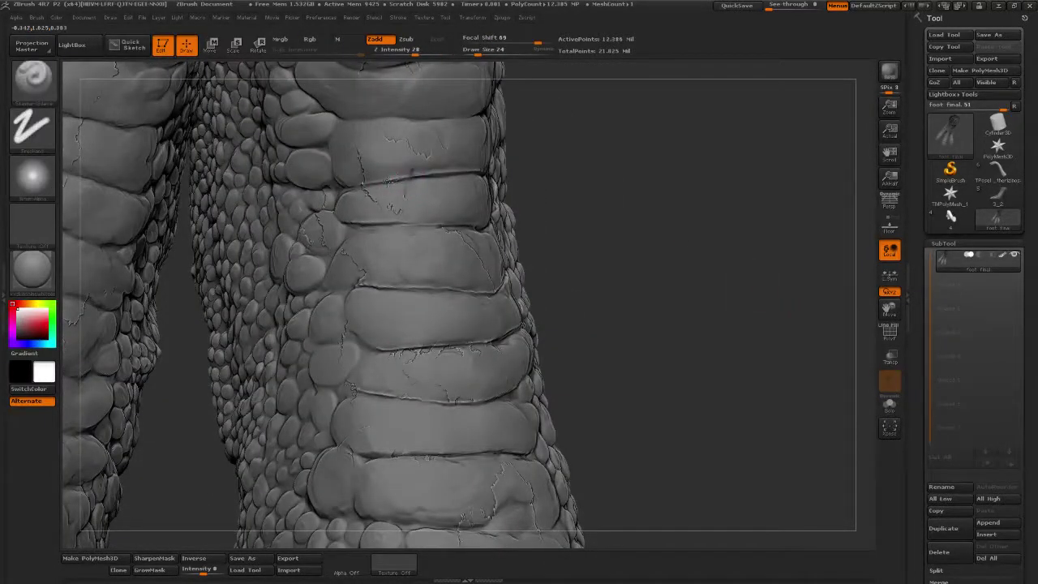
{"action": "key", "text": "1"}
{"action": "key", "text": "2"}
{"action": "key", "text": "1"}
{"action": "key", "text": "2"}
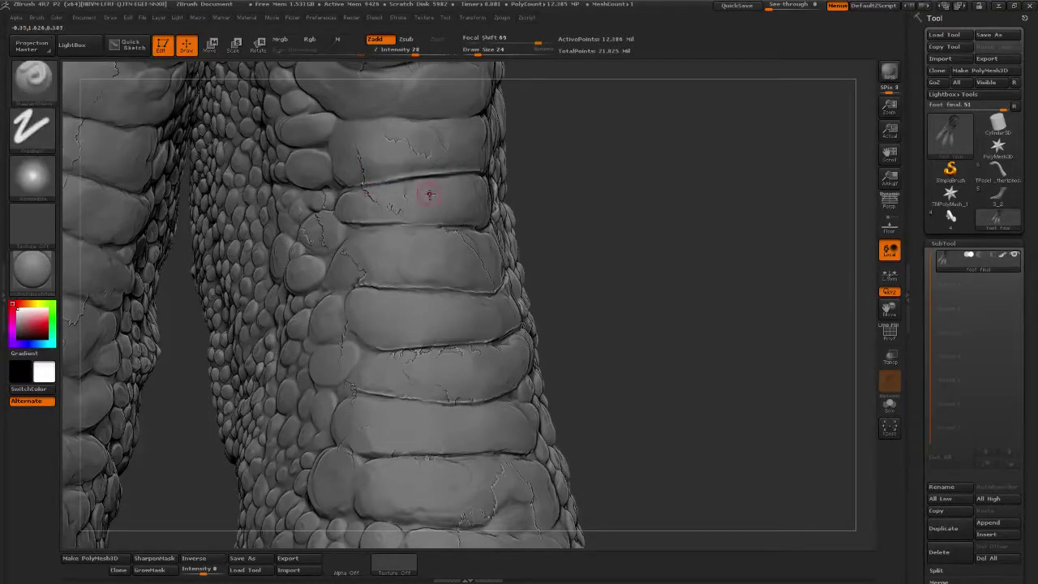
{"action": "key", "text": "1"}
{"action": "key", "text": "2"}
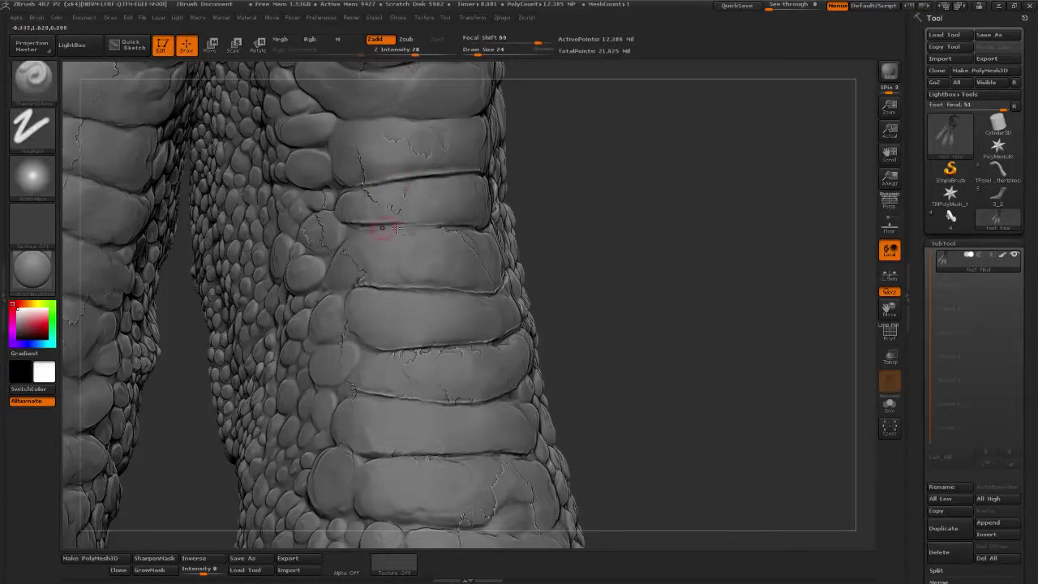
- Carve outlines around the middle plates' ends facing the adjacent toe, separating them from the round side scales
{"action": "mouse_move", "coordinate": [619, 243]}
{"action": "left_mouse_down"}
{"action": "mouse_move", "coordinate": [643, 257]}
{"action": "mouse_move", "coordinate": [397, 364]}
{"action": "left_mouse_up"}
{"action": "key", "text": "1"}
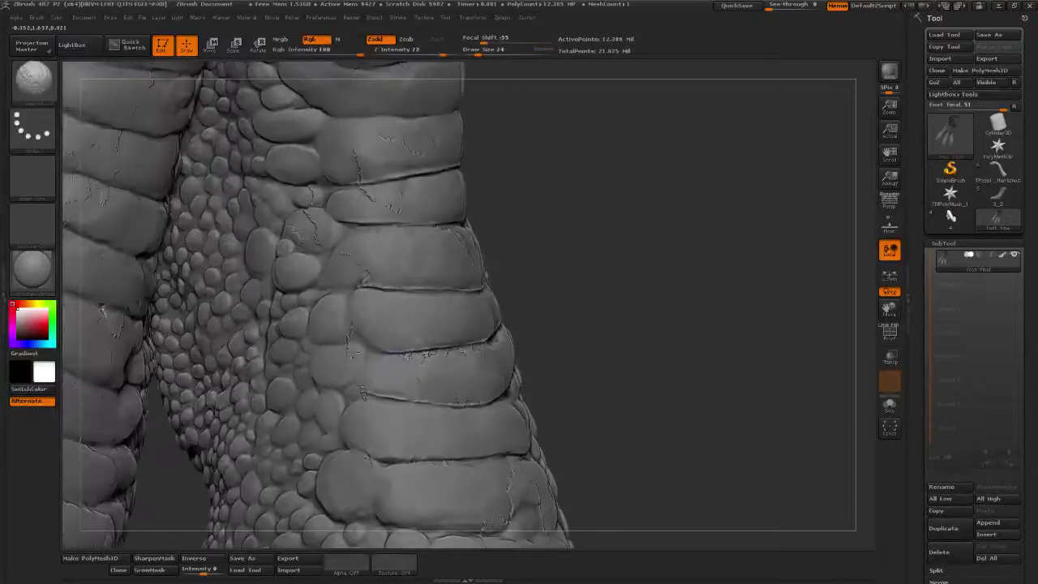
{"action": "key", "text": "2"}
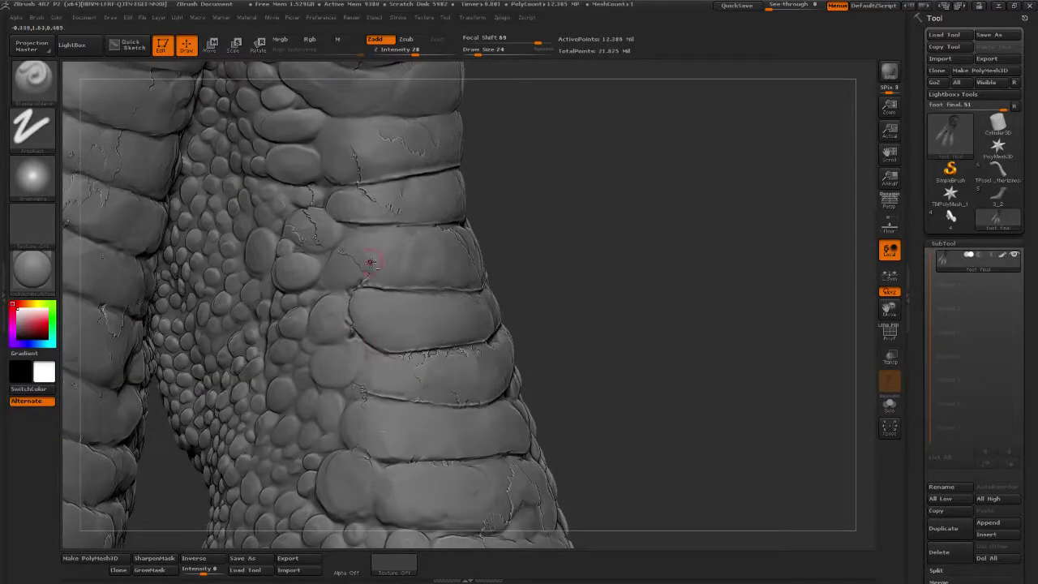
{"action": "key", "text": "shift"}
{"action": "left_click_drag", "start_coordinate": [682, 239], "coordinate": [679, 163], "text": "alt"}
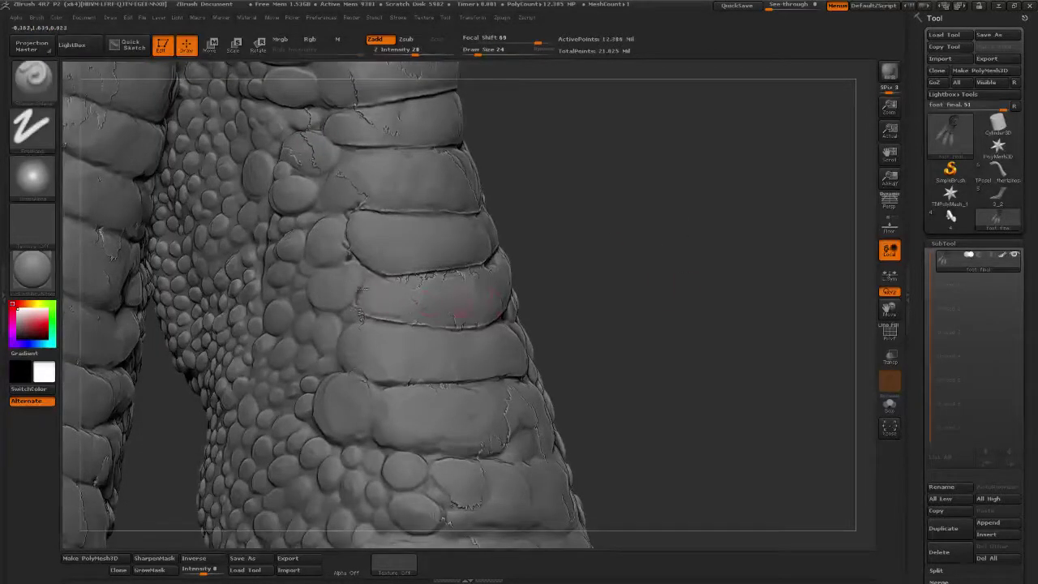
{"action": "right_click_drag", "start_coordinate": [514, 309], "coordinate": [356, 316]}
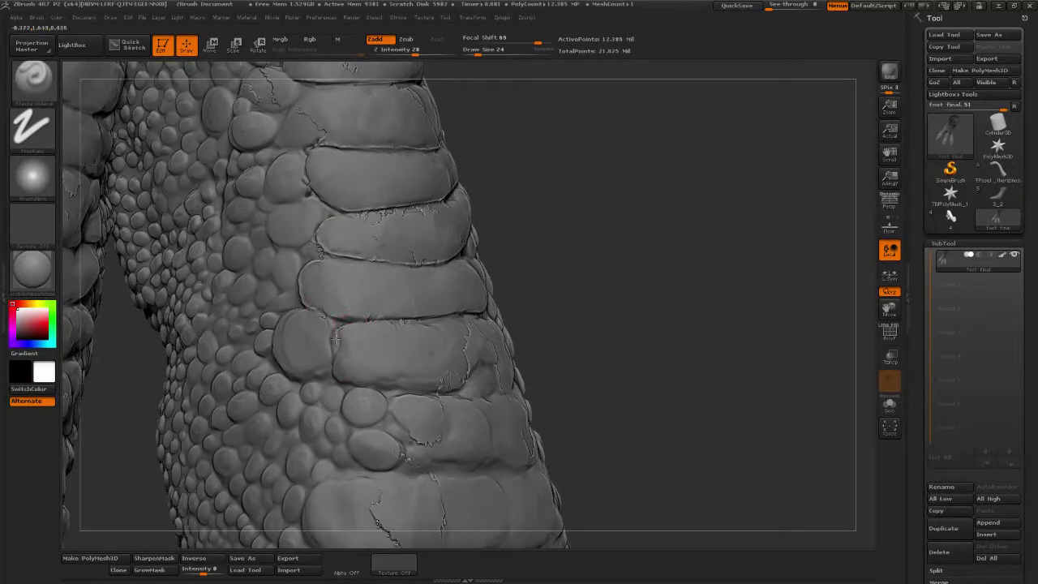
- Carve the seams between the last three broad plates above the claw
{"action": "key", "text": "shift"}
{"action": "left_click_drag", "start_coordinate": [602, 351], "coordinate": [665, 352]}
{"action": "left_click_drag", "start_coordinate": [371, 384], "coordinate": [430, 384]}
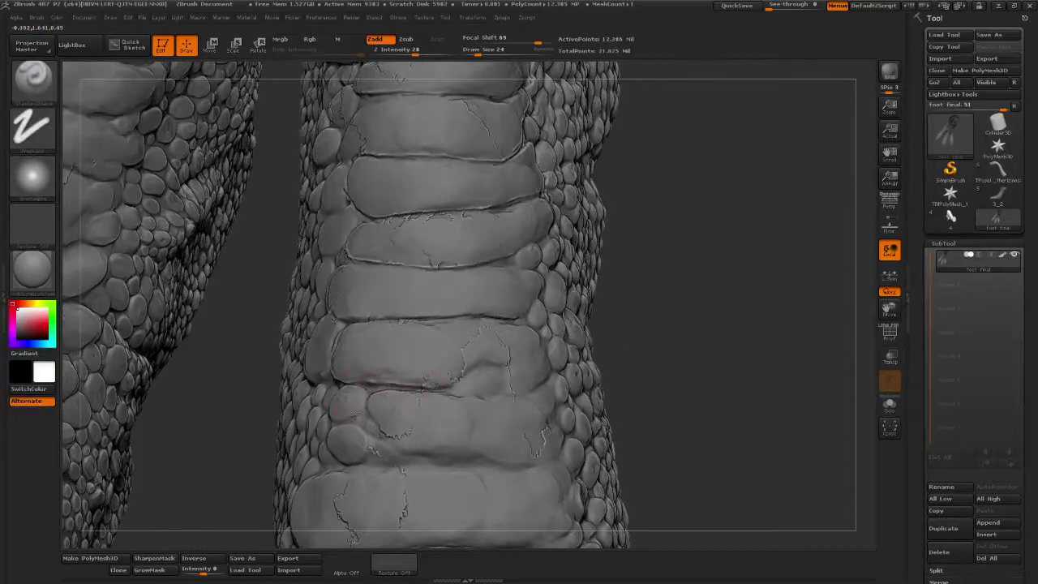
{"action": "left_click_drag", "start_coordinate": [702, 417], "coordinate": [696, 275]}
{"action": "mouse_move", "coordinate": [302, 415]}
{"action": "left_mouse_down"}
{"action": "mouse_move", "coordinate": [399, 386]}
{"action": "mouse_move", "coordinate": [487, 389]}
{"action": "mouse_move", "coordinate": [549, 407]}
{"action": "left_mouse_up"}
{"action": "mouse_move", "coordinate": [660, 369]}
{"action": "left_mouse_down"}
{"action": "mouse_move", "coordinate": [683, 369]}
{"action": "mouse_move", "coordinate": [600, 369]}
{"action": "left_mouse_up"}
{"action": "left_click_drag", "start_coordinate": [548, 407], "coordinate": [496, 401]}
- Extend the seam above the last broad plate before the claw around its outer end at the side scales
{"action": "left_click_drag", "start_coordinate": [804, 303], "coordinate": [859, 304]}
{"action": "left_click_drag", "start_coordinate": [511, 309], "coordinate": [557, 294]}
{"action": "mouse_move", "coordinate": [712, 271]}
{"action": "left_mouse_down"}
{"action": "mouse_move", "coordinate": [667, 316]}
{"action": "mouse_move", "coordinate": [531, 339]}
{"action": "left_mouse_up"}
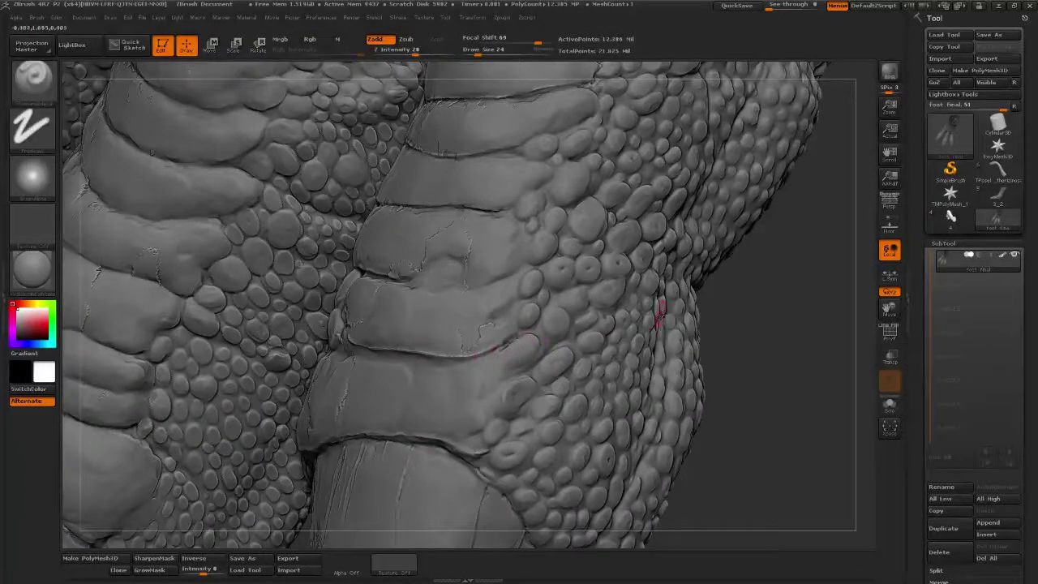
{"action": "left_click_drag", "start_coordinate": [503, 349], "coordinate": [478, 373]}
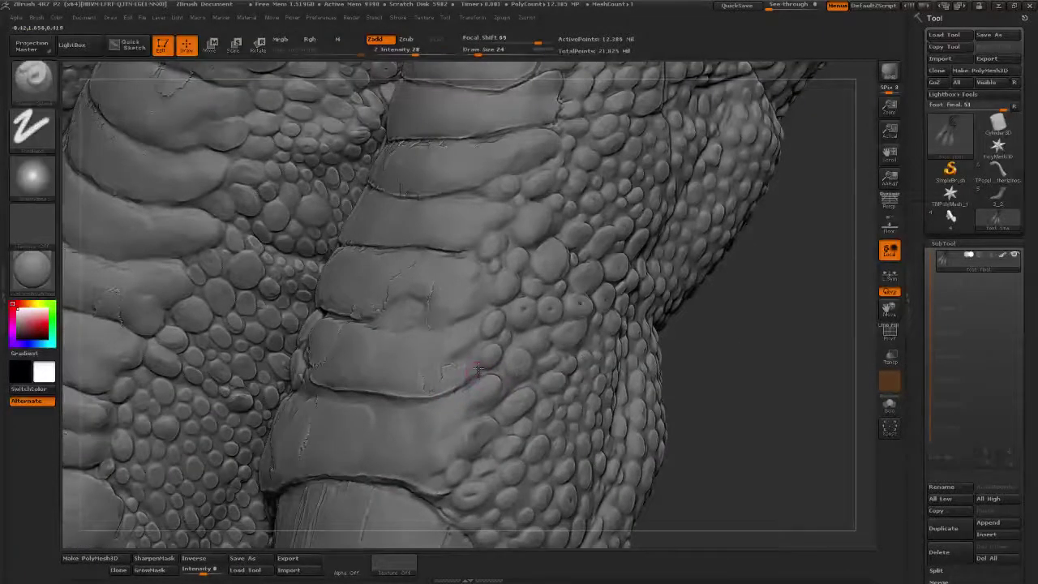
- Outline the outer ends of the lower and middle broad plates where they meet the small side scales
{"action": "mouse_move", "coordinate": [474, 346]}
{"action": "left_mouse_down"}
{"action": "mouse_move", "coordinate": [475, 331]}
{"action": "mouse_move", "coordinate": [435, 329]}
{"action": "left_mouse_up"}
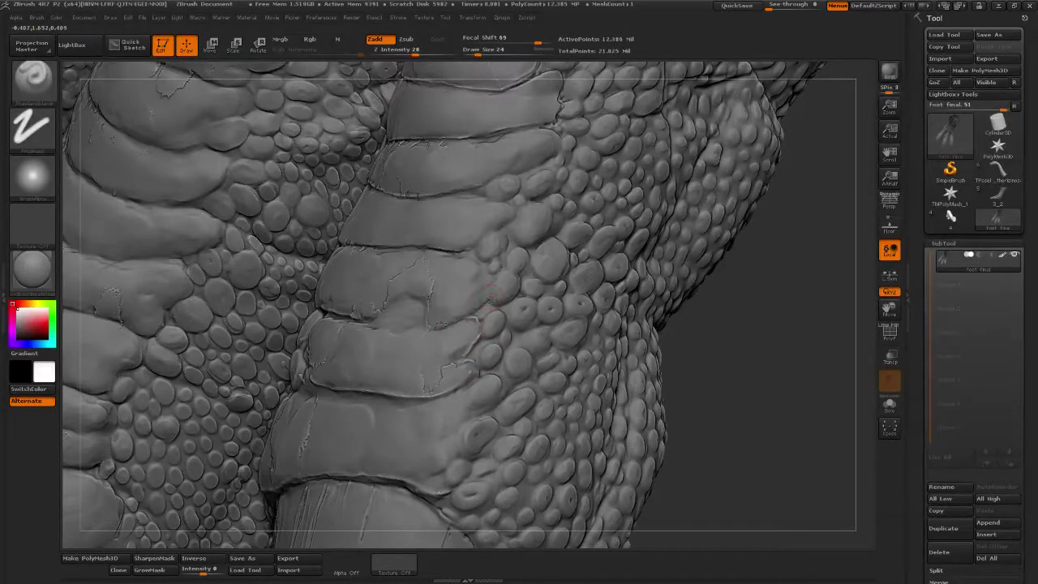
{"action": "left_click_drag", "start_coordinate": [480, 271], "coordinate": [474, 309]}
{"action": "mouse_move", "coordinate": [785, 252]}
{"action": "left_mouse_down"}
{"action": "mouse_move", "coordinate": [436, 297]}
{"action": "mouse_move", "coordinate": [412, 285]}
{"action": "mouse_move", "coordinate": [472, 267]}
{"action": "mouse_move", "coordinate": [492, 243]}
{"action": "left_mouse_up"}
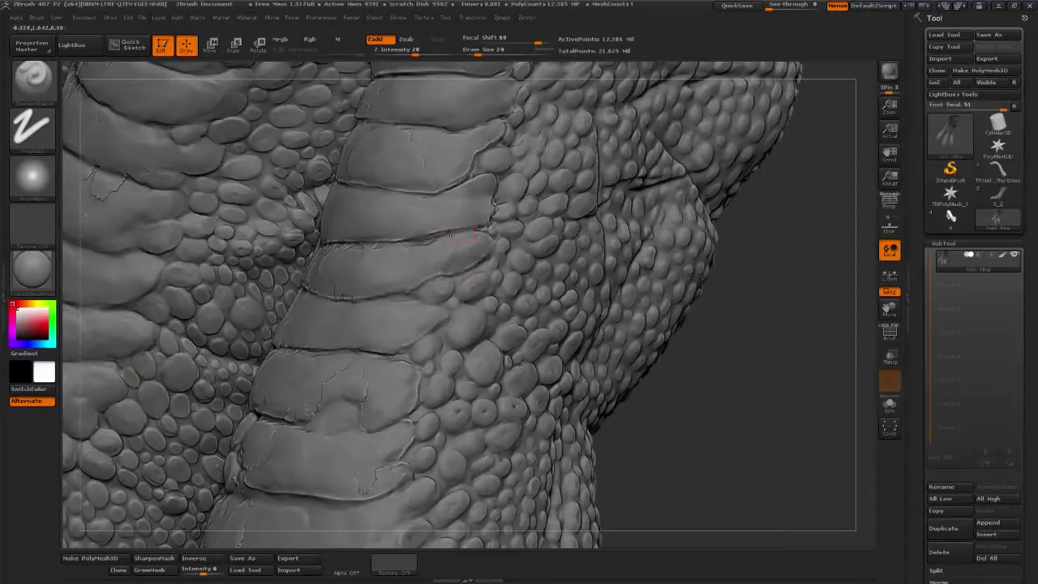
{"action": "left_click_drag", "start_coordinate": [758, 296], "coordinate": [725, 404]}
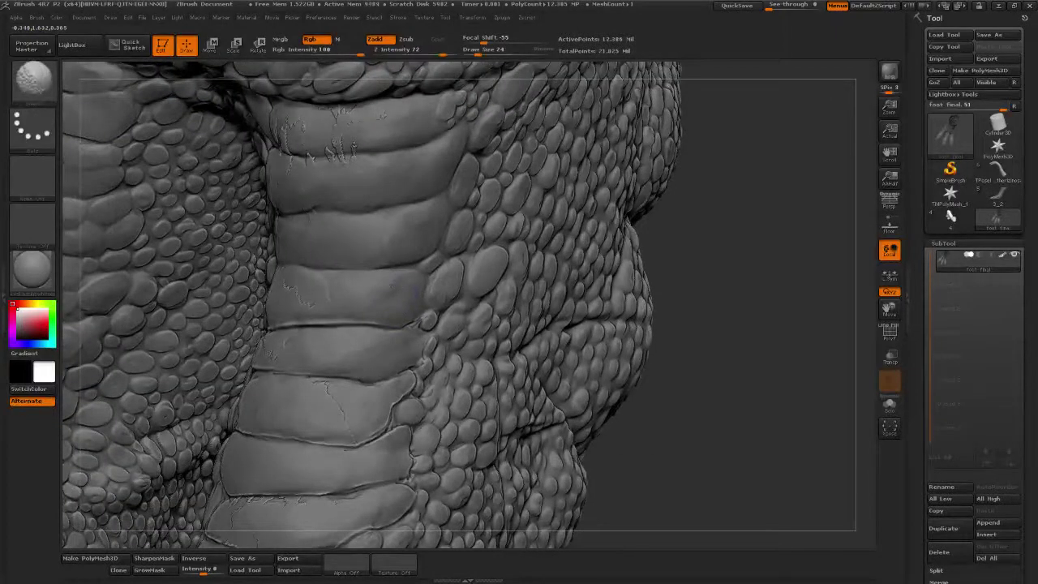
- Smooth the outer part of the middle broad plate and outline its end against the small side scales
{"action": "left_click_drag", "start_coordinate": [376, 298], "coordinate": [401, 283], "text": "shift"}
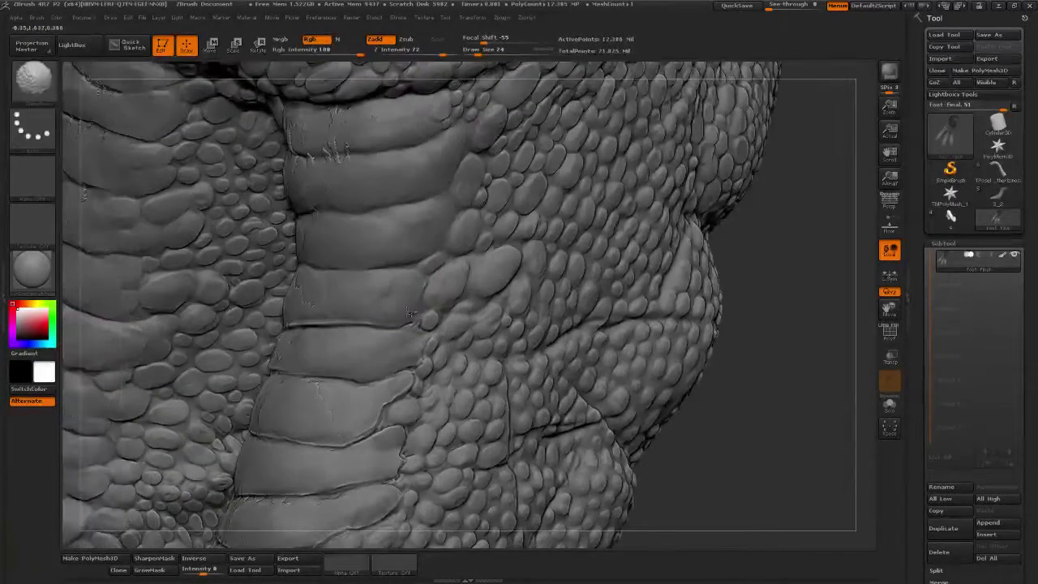
{"action": "key", "text": "b"}
{"action": "key", "text": "s"}
{"action": "key", "text": "h"}
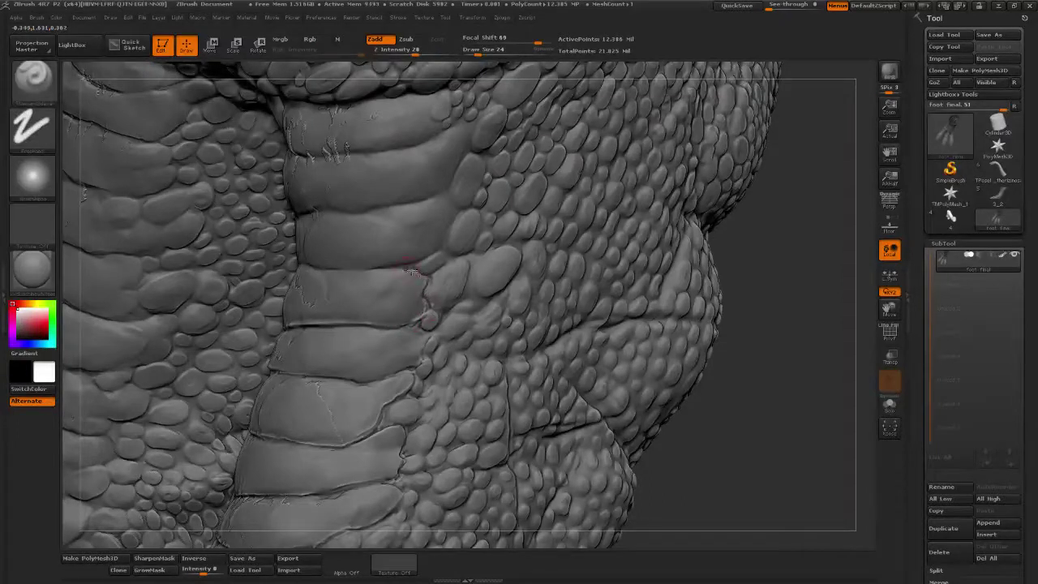
{"action": "left_click_drag", "start_coordinate": [797, 288], "coordinate": [414, 272]}
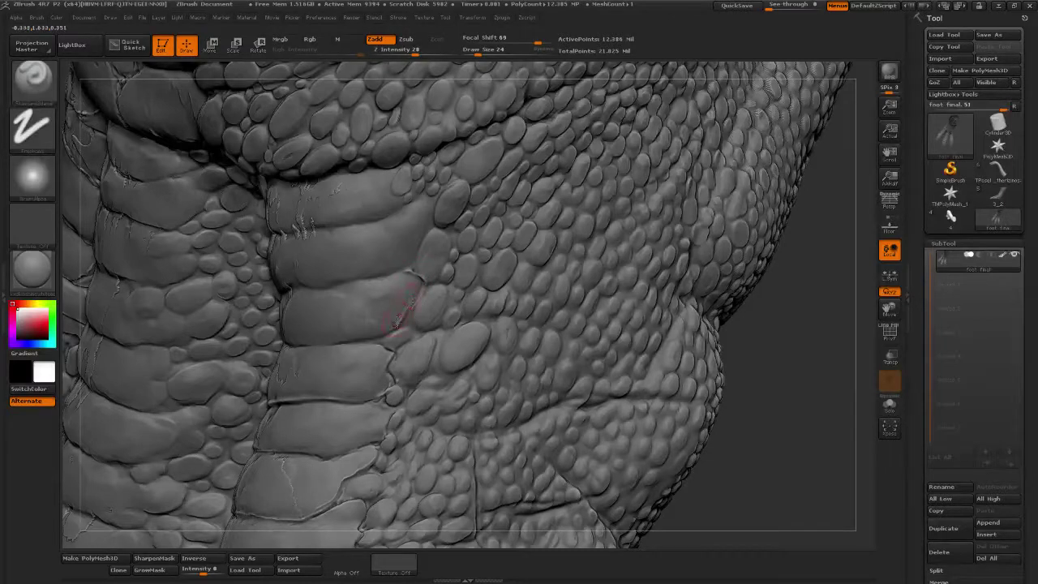
- Carve around the outer ends of the next two broad plates up the toe, separating them from the side scales
{"action": "key", "text": "shift"}
{"action": "key", "text": "b"}
{"action": "key", "text": "c"}
{"action": "key", "text": "l"}
{"action": "left_click_drag", "start_coordinate": [405, 274], "coordinate": [413, 296]}
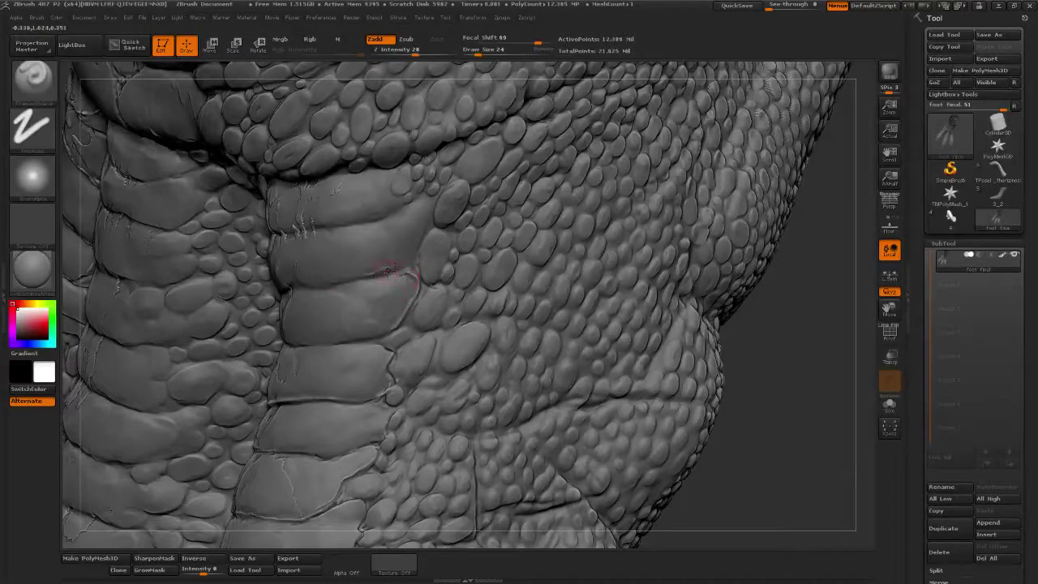
{"action": "mouse_move", "coordinate": [411, 264]}
{"action": "left_mouse_down"}
{"action": "mouse_move", "coordinate": [432, 201]}
{"action": "mouse_move", "coordinate": [347, 227]}
{"action": "mouse_move", "coordinate": [417, 204]}
{"action": "mouse_move", "coordinate": [430, 211]}
{"action": "left_mouse_up"}
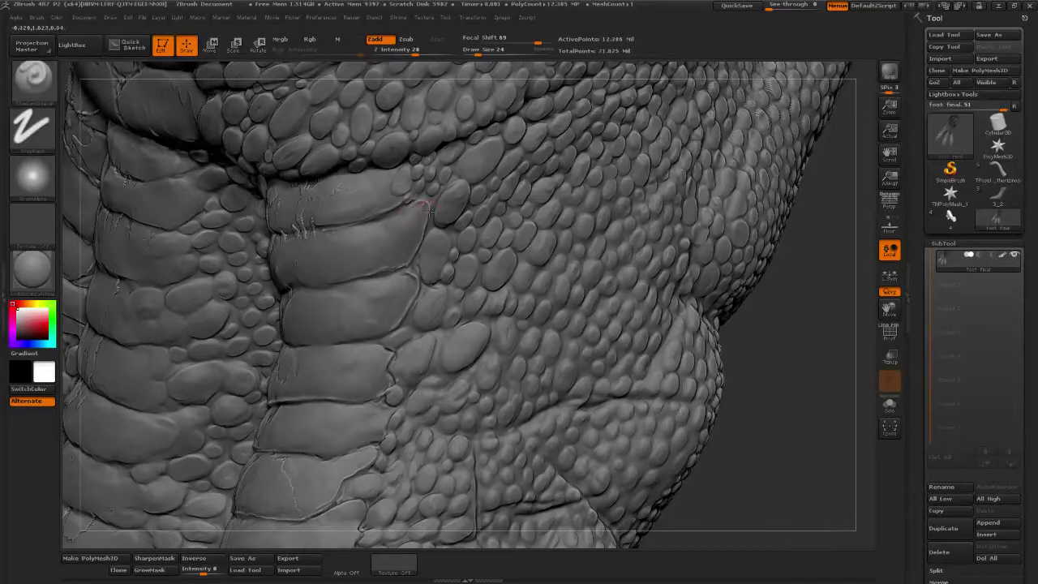
- Carve the opposite end of the cracked broad plate and outline the elongated side scale next to it
{"action": "mouse_move", "coordinate": [714, 313]}
{"action": "left_mouse_down"}
{"action": "mouse_move", "coordinate": [421, 354]}
{"action": "mouse_move", "coordinate": [356, 309]}
{"action": "mouse_move", "coordinate": [358, 361]}
{"action": "mouse_move", "coordinate": [266, 322]}
{"action": "left_mouse_up"}
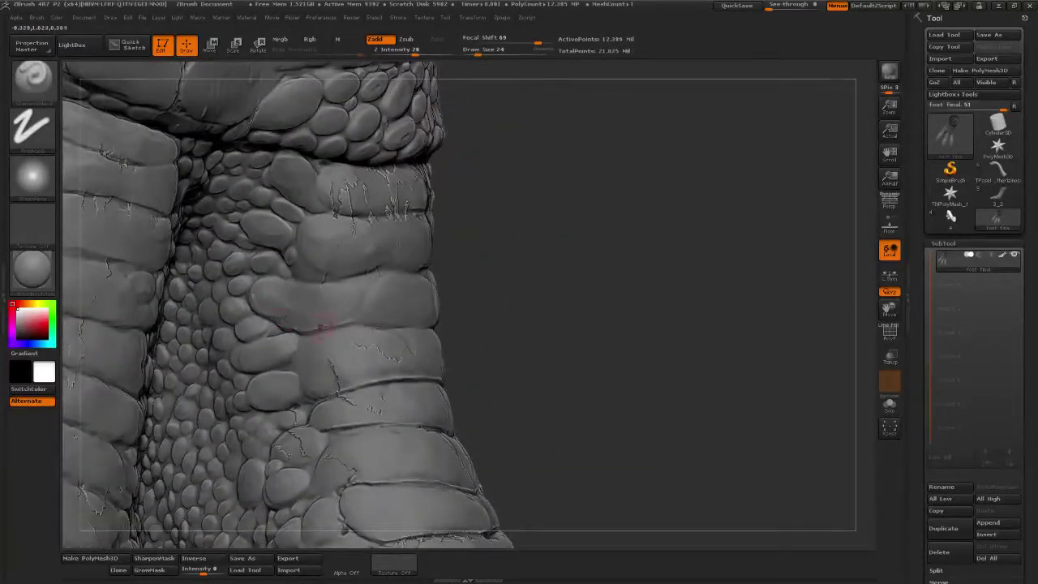
{"action": "mouse_move", "coordinate": [283, 321]}
{"action": "right_mouse_down"}
{"action": "mouse_move", "coordinate": [463, 343]}
{"action": "mouse_move", "coordinate": [312, 371]}
{"action": "right_mouse_up"}
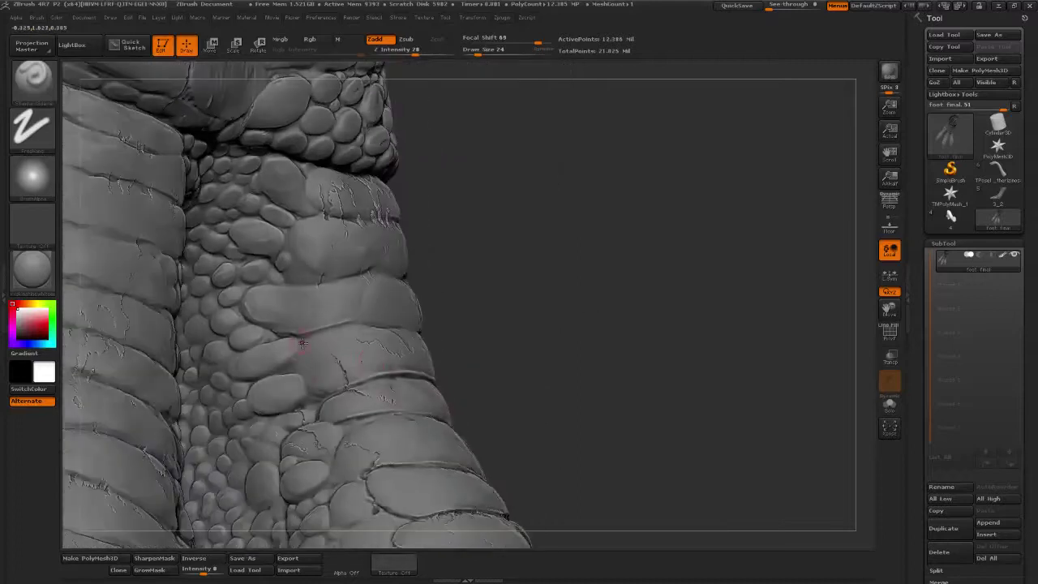
{"action": "left_click_drag", "start_coordinate": [304, 352], "coordinate": [296, 364], "text": "shift"}
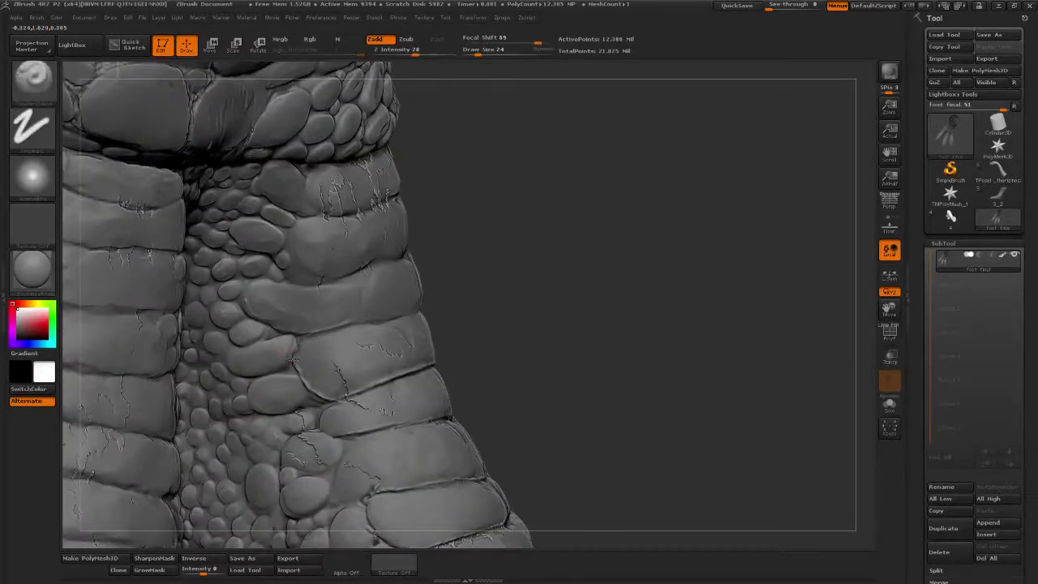
{"action": "mouse_move", "coordinate": [283, 368]}
{"action": "left_mouse_down"}
{"action": "mouse_move", "coordinate": [234, 365]}
{"action": "mouse_move", "coordinate": [258, 347]}
{"action": "left_mouse_up"}
{"action": "key", "text": "2"}
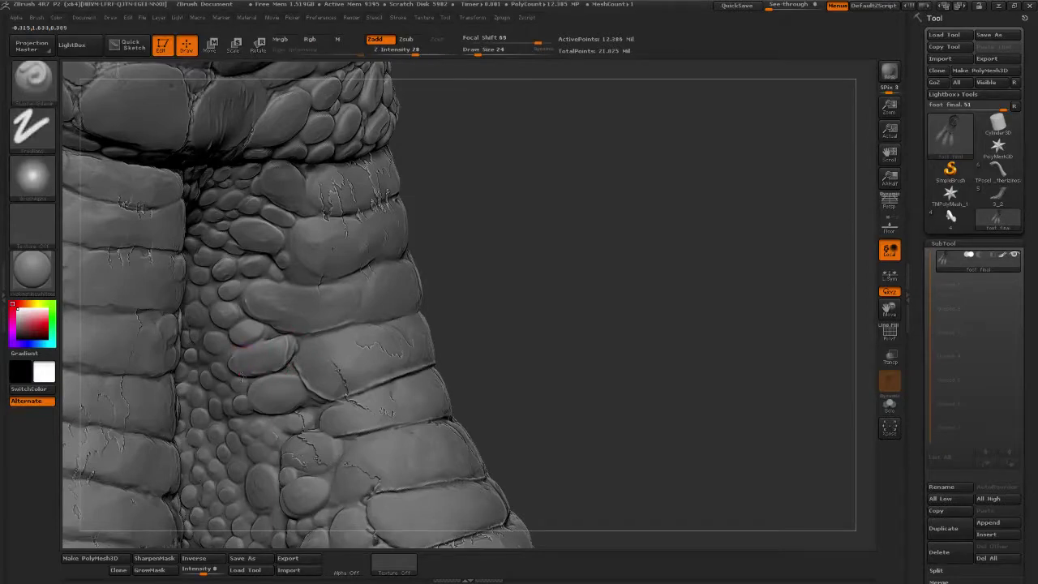
{"action": "left_click_drag", "start_coordinate": [611, 313], "coordinate": [578, 255], "text": "alt"}
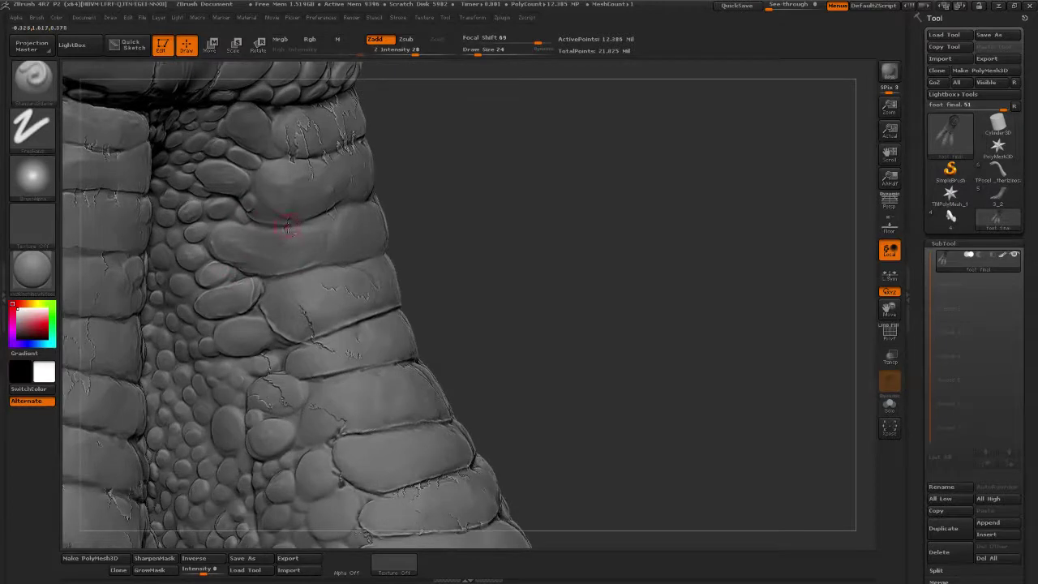
{"action": "mouse_move", "coordinate": [630, 301]}
{"action": "left_mouse_down"}
{"action": "mouse_move", "coordinate": [616, 285]}
{"action": "mouse_move", "coordinate": [628, 254]}
{"action": "mouse_move", "coordinate": [638, 322]}
{"action": "mouse_move", "coordinate": [596, 231]}
{"action": "left_mouse_up"}
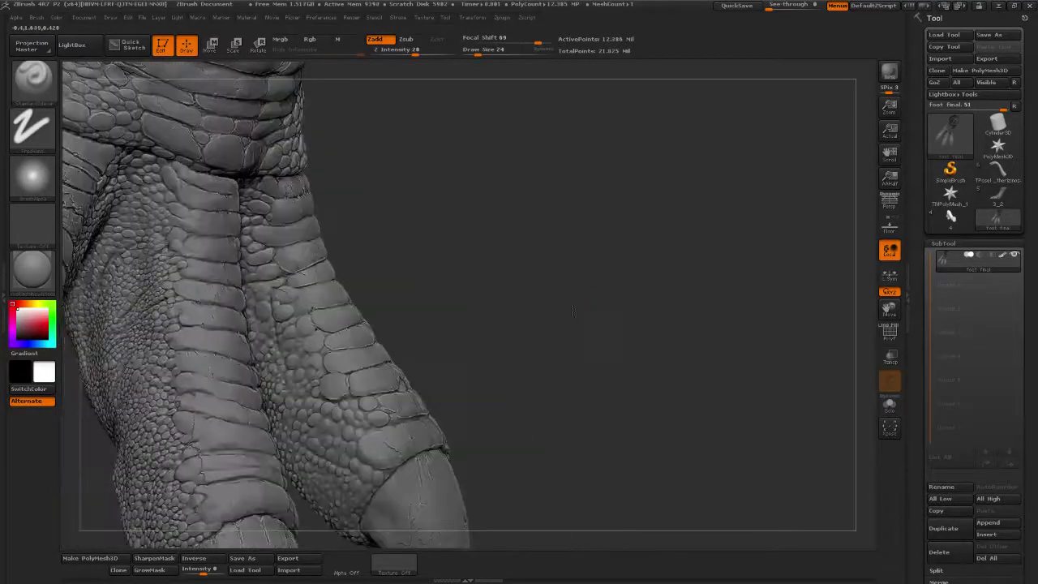
- Carve the seam above the last broad plate before the middle toe's claw
{"action": "mouse_move", "coordinate": [577, 336]}
{"action": "left_mouse_down"}
{"action": "mouse_move", "coordinate": [578, 325]}
{"action": "mouse_move", "coordinate": [600, 320]}
{"action": "mouse_move", "coordinate": [694, 144]}
{"action": "left_mouse_up"}
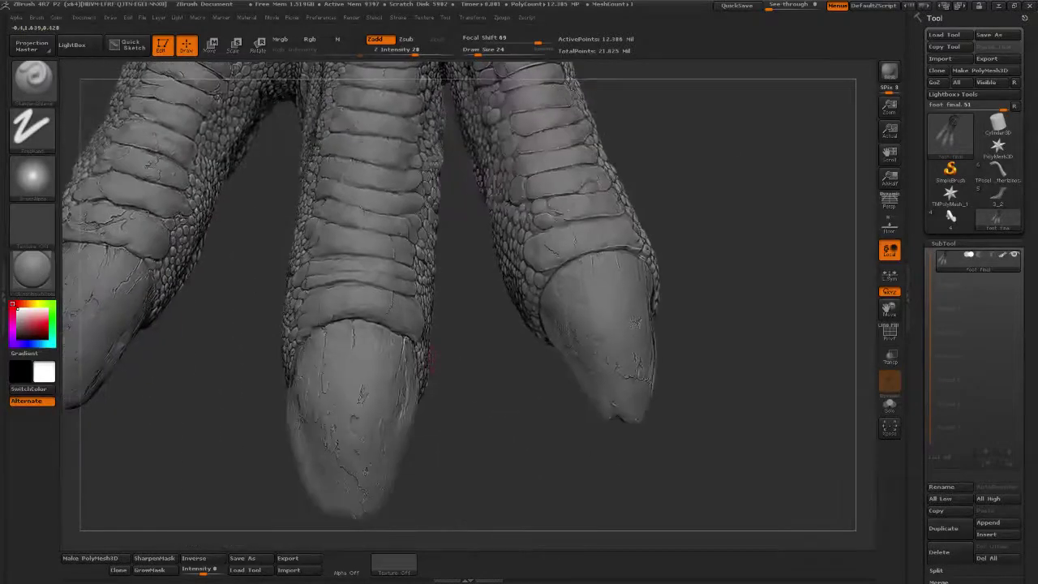
{"action": "mouse_move", "coordinate": [496, 402]}
{"action": "left_mouse_down"}
{"action": "mouse_move", "coordinate": [455, 406]}
{"action": "mouse_move", "coordinate": [496, 413]}
{"action": "left_mouse_up"}
{"action": "left_click_drag", "start_coordinate": [399, 462], "coordinate": [406, 473]}
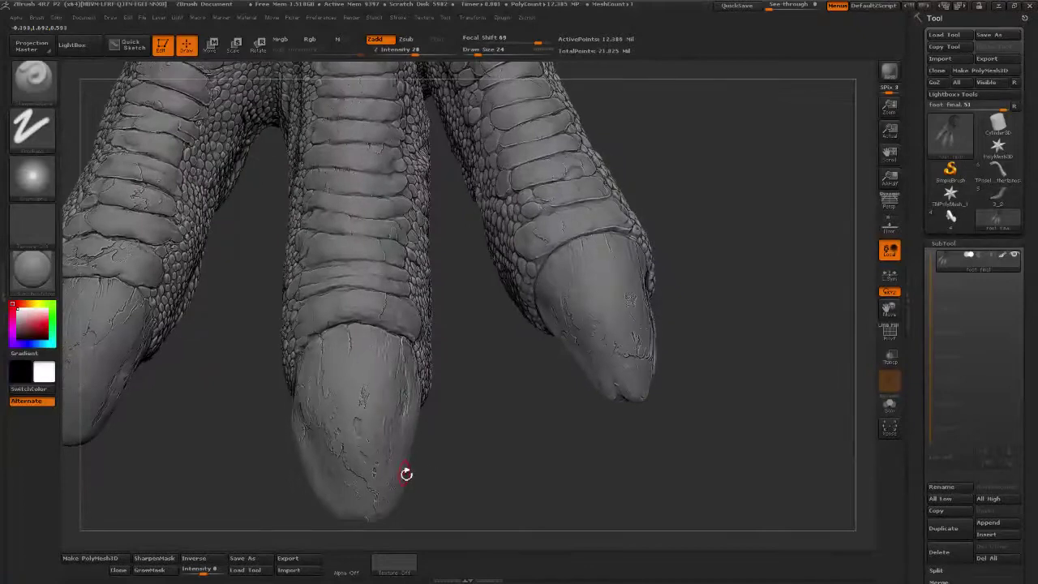
{"action": "mouse_move", "coordinate": [518, 386]}
{"action": "left_mouse_down", "text": "alt"}
{"action": "mouse_move", "coordinate": [552, 426]}
{"action": "mouse_move", "coordinate": [617, 461]}
{"action": "left_mouse_up", "text": "alt"}
{"action": "left_click_drag", "start_coordinate": [552, 438], "coordinate": [551, 405]}
{"action": "left_click_drag", "start_coordinate": [519, 365], "coordinate": [626, 406], "text": "alt"}
{"action": "mouse_move", "coordinate": [632, 285]}
{"action": "left_mouse_down"}
{"action": "mouse_move", "coordinate": [596, 329]}
{"action": "mouse_move", "coordinate": [235, 369]}
{"action": "mouse_move", "coordinate": [281, 338]}
{"action": "mouse_move", "coordinate": [347, 333]}
{"action": "left_mouse_up"}
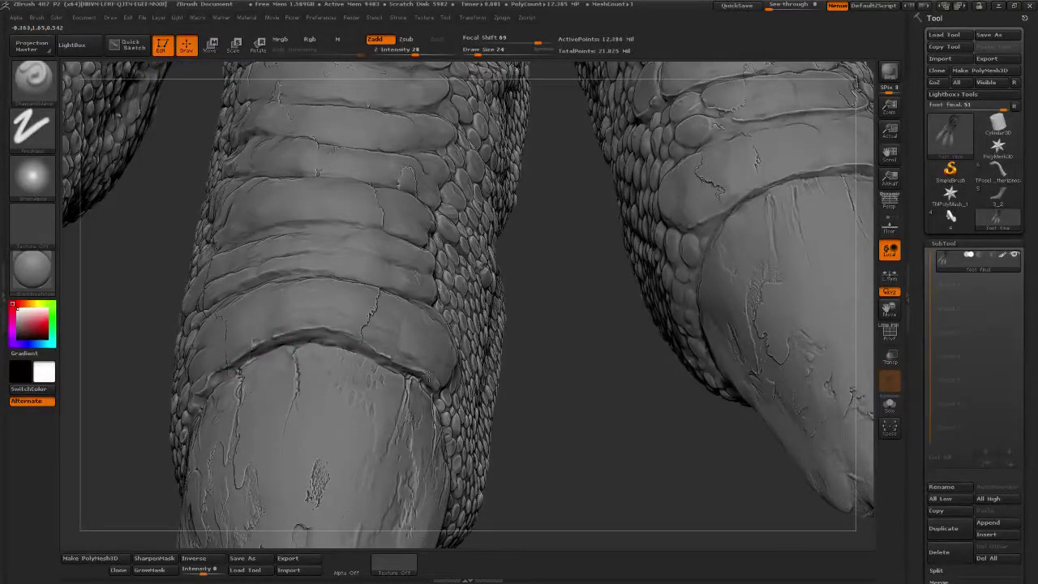
{"action": "left_click_drag", "start_coordinate": [536, 364], "coordinate": [554, 403]}
{"action": "mouse_move", "coordinate": [217, 336]}
{"action": "left_mouse_down"}
{"action": "mouse_move", "coordinate": [351, 321]}
{"action": "mouse_move", "coordinate": [381, 331]}
{"action": "left_mouse_up"}
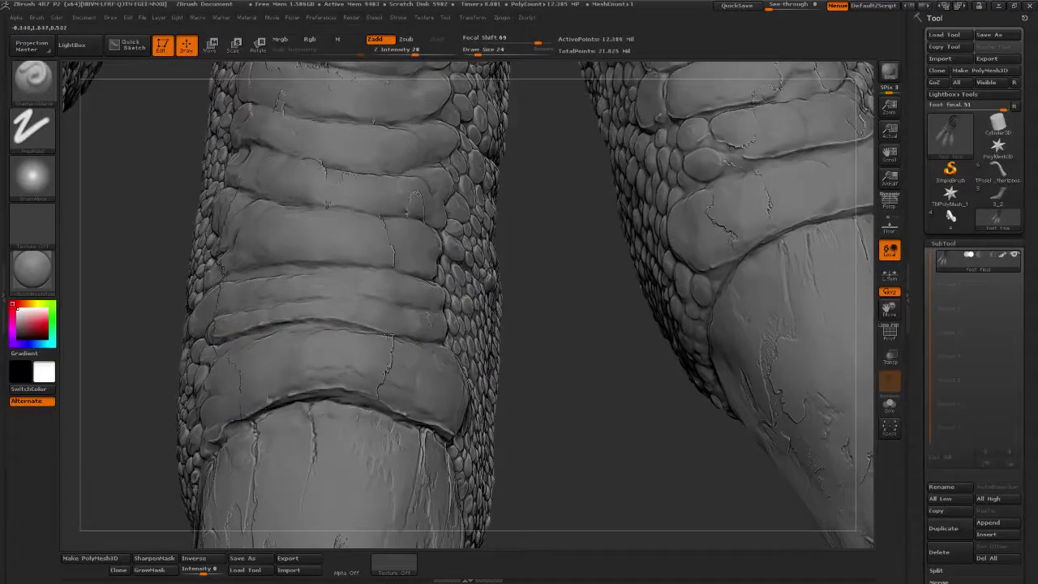
- Carve the seam above the middle toe's narrow creased plate and deepen the short crease near that plate's end
{"action": "mouse_move", "coordinate": [580, 317]}
{"action": "left_mouse_down"}
{"action": "mouse_move", "coordinate": [266, 313]}
{"action": "mouse_move", "coordinate": [427, 325]}
{"action": "left_mouse_up"}
{"action": "left_click_drag", "start_coordinate": [592, 328], "coordinate": [527, 320]}
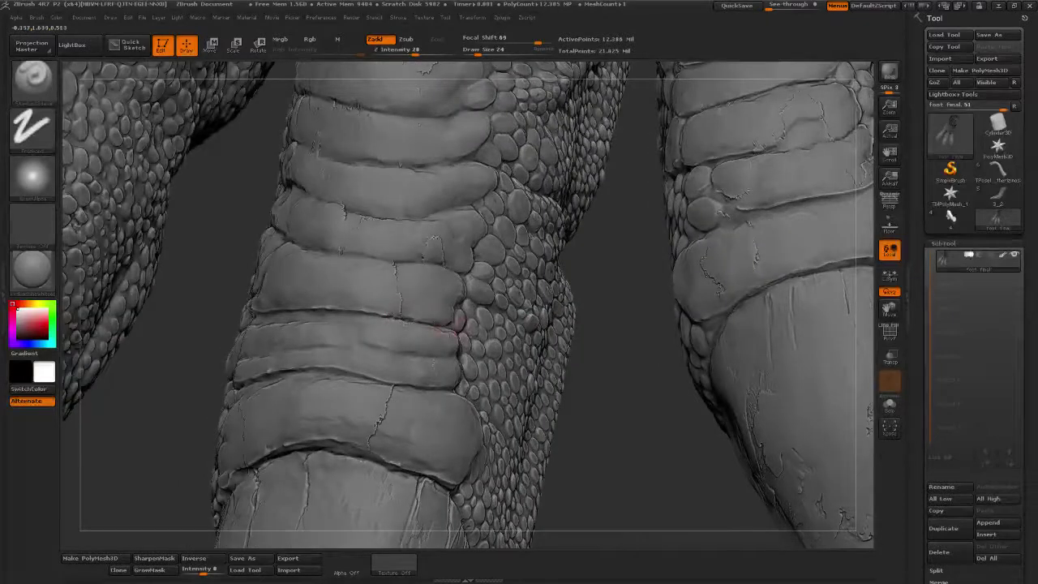
{"action": "mouse_move", "coordinate": [620, 314]}
{"action": "left_mouse_down"}
{"action": "mouse_move", "coordinate": [613, 351]}
{"action": "mouse_move", "coordinate": [562, 351]}
{"action": "mouse_move", "coordinate": [406, 412]}
{"action": "left_mouse_up"}
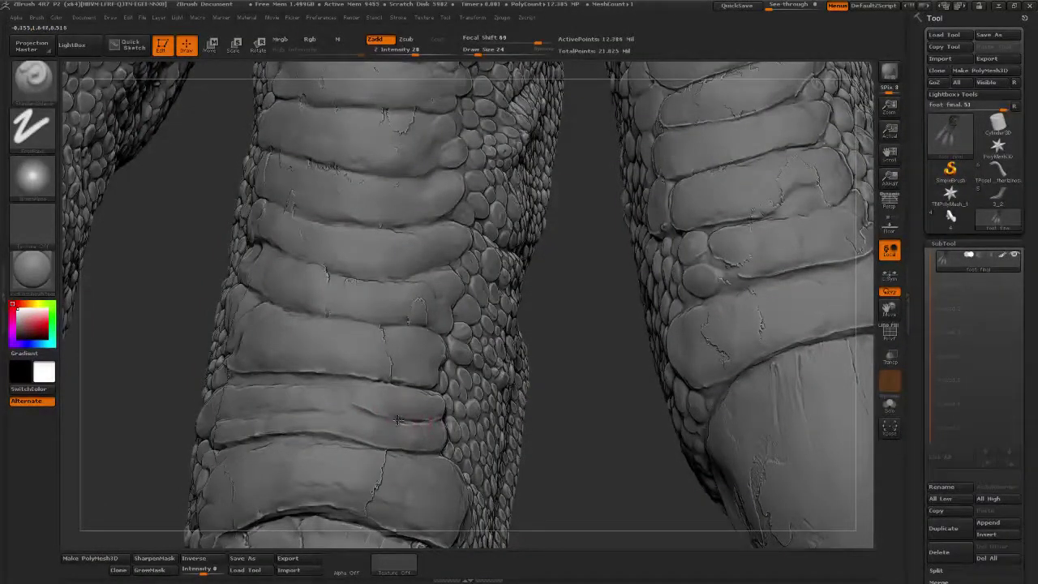
- Carve the next three seams between the broad plates further up the middle toe, across their full width
{"action": "mouse_move", "coordinate": [586, 359]}
{"action": "left_mouse_down"}
{"action": "mouse_move", "coordinate": [571, 383]}
{"action": "mouse_move", "coordinate": [484, 359]}
{"action": "mouse_move", "coordinate": [236, 331]}
{"action": "left_mouse_up"}
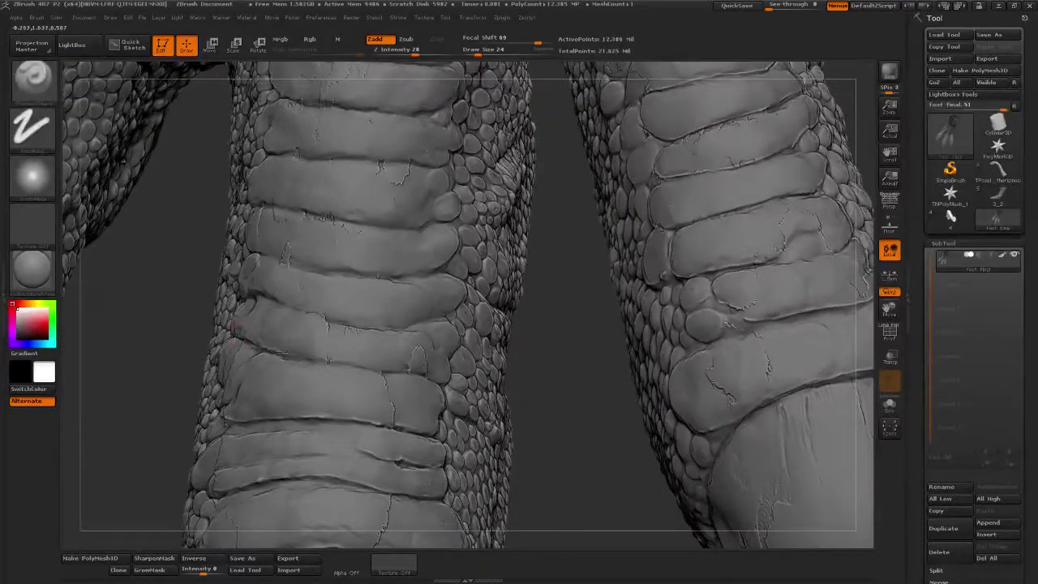
{"action": "left_click_drag", "start_coordinate": [581, 363], "coordinate": [430, 369]}
{"action": "mouse_move", "coordinate": [626, 446]}
{"action": "left_mouse_down"}
{"action": "mouse_move", "coordinate": [585, 459]}
{"action": "mouse_move", "coordinate": [241, 302]}
{"action": "left_mouse_up"}
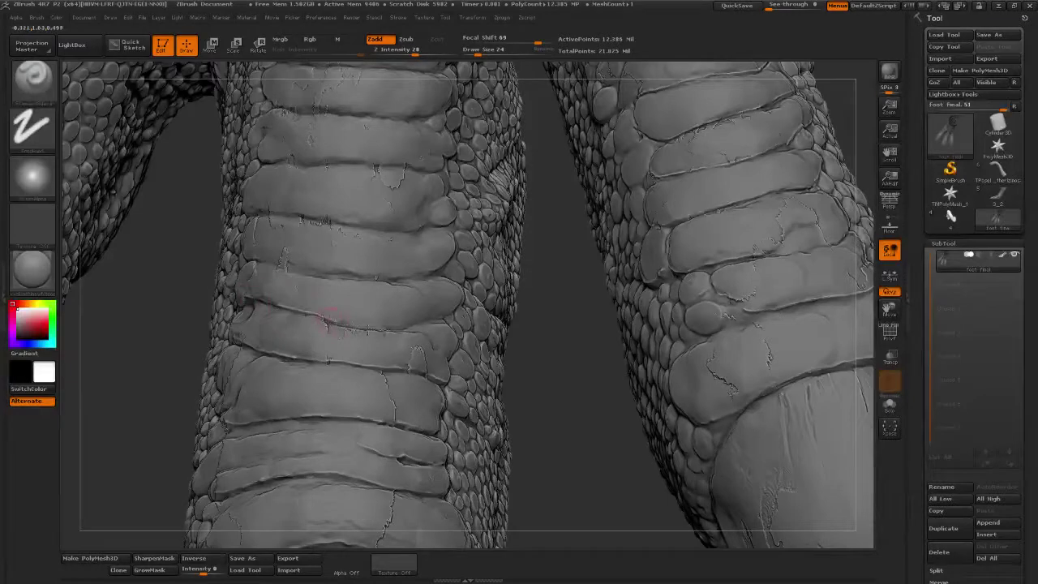
{"action": "left_click_drag", "start_coordinate": [331, 319], "coordinate": [391, 323]}
{"action": "left_click_drag", "start_coordinate": [593, 333], "coordinate": [523, 329]}
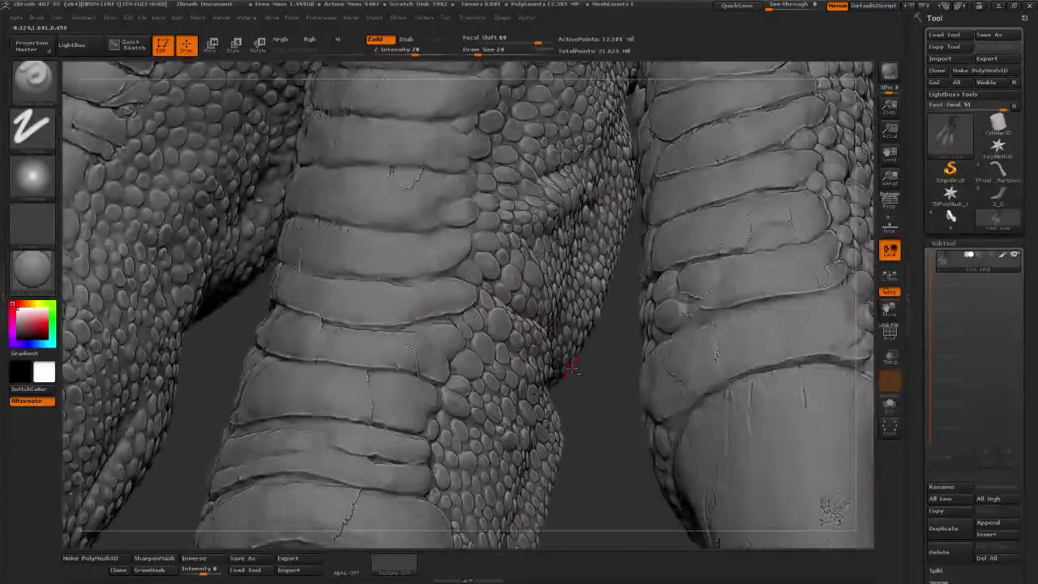
{"action": "mouse_move", "coordinate": [565, 369]}
{"action": "left_mouse_down", "text": "alt"}
{"action": "mouse_move", "coordinate": [565, 444]}
{"action": "mouse_move", "coordinate": [606, 464]}
{"action": "mouse_move", "coordinate": [235, 342]}
{"action": "left_mouse_up", "text": "alt"}
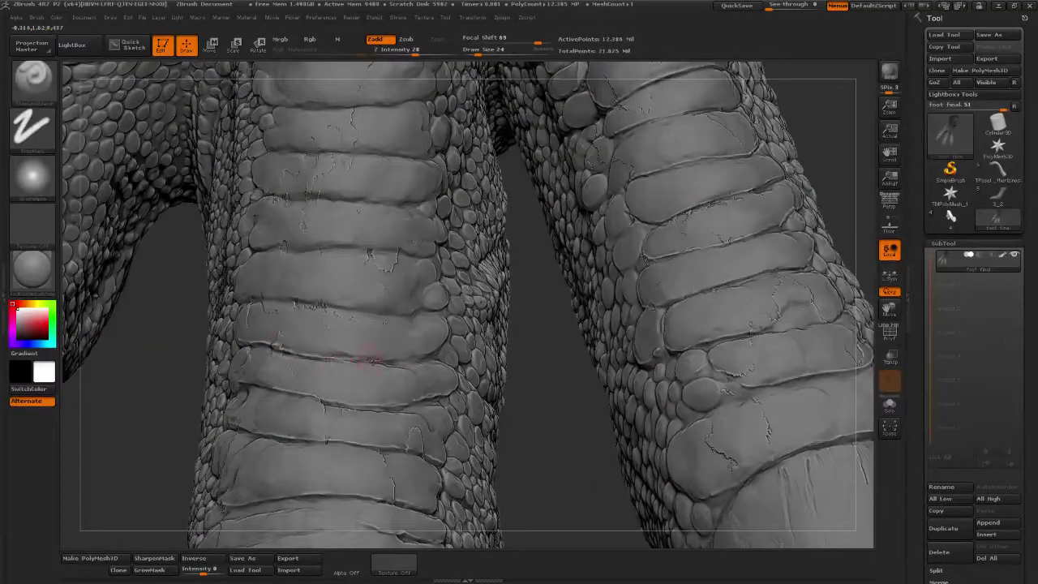
{"action": "left_click_drag", "start_coordinate": [545, 363], "coordinate": [543, 404], "text": "alt"}
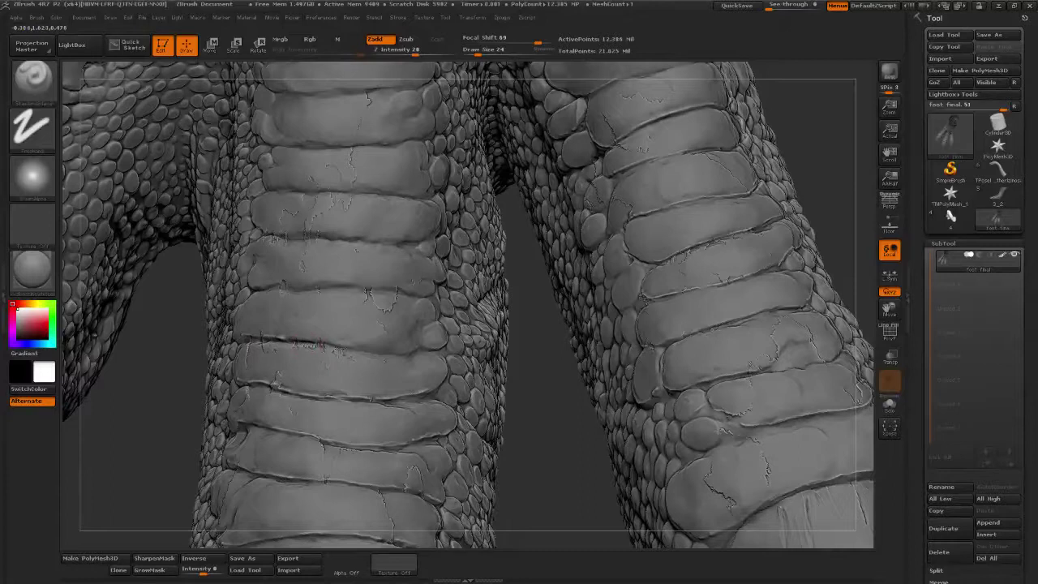
- Carve the next plate seam up with a small notch in it, and outline the round scale at its end
{"action": "key", "text": "shift"}
{"action": "mouse_move", "coordinate": [297, 346]}
{"action": "left_mouse_down"}
{"action": "mouse_move", "coordinate": [355, 352]}
{"action": "mouse_move", "coordinate": [324, 301]}
{"action": "mouse_move", "coordinate": [320, 344]}
{"action": "mouse_move", "coordinate": [318, 331]}
{"action": "mouse_move", "coordinate": [353, 352]}
{"action": "left_mouse_up"}
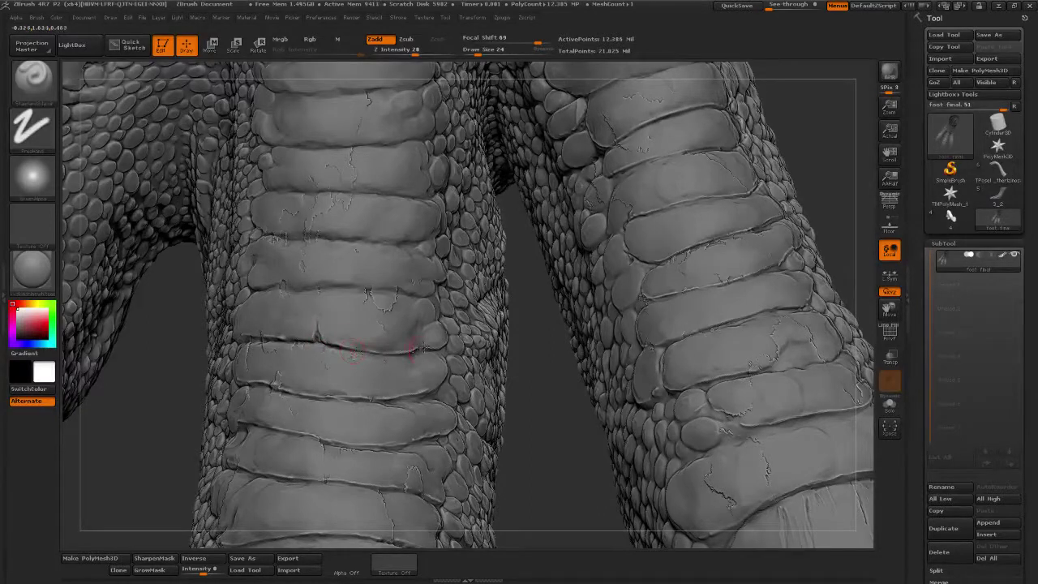
{"action": "key", "text": "shift"}
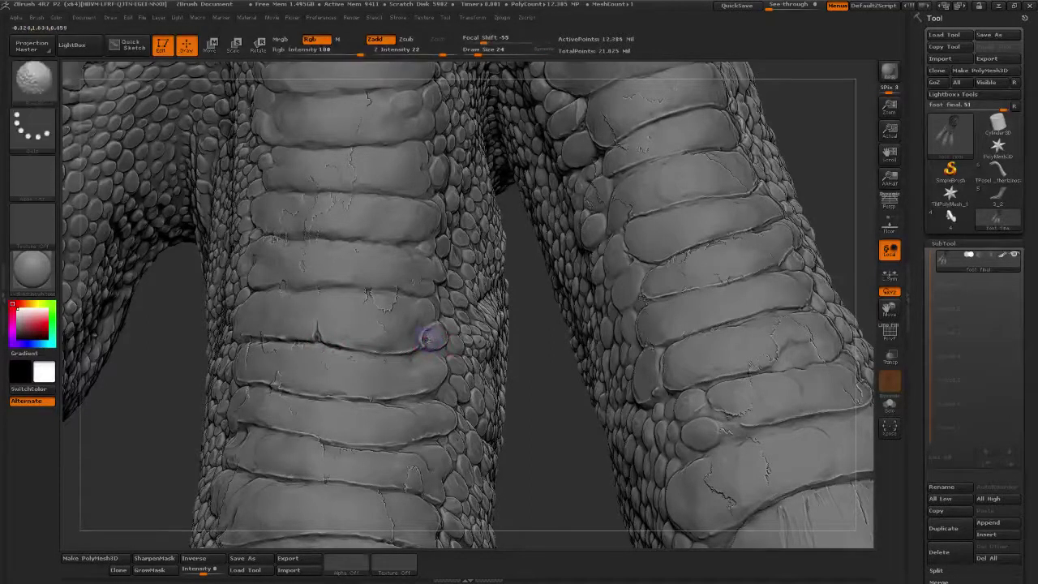
{"action": "mouse_move", "coordinate": [418, 350]}
{"action": "left_mouse_down"}
{"action": "mouse_move", "coordinate": [423, 327]}
{"action": "mouse_move", "coordinate": [440, 320]}
{"action": "left_mouse_up"}
{"action": "key", "text": "shift"}
{"action": "mouse_move", "coordinate": [572, 378]}
{"action": "left_mouse_down"}
{"action": "mouse_move", "coordinate": [563, 436]}
{"action": "mouse_move", "coordinate": [577, 446]}
{"action": "mouse_move", "coordinate": [551, 460]}
{"action": "left_mouse_up"}
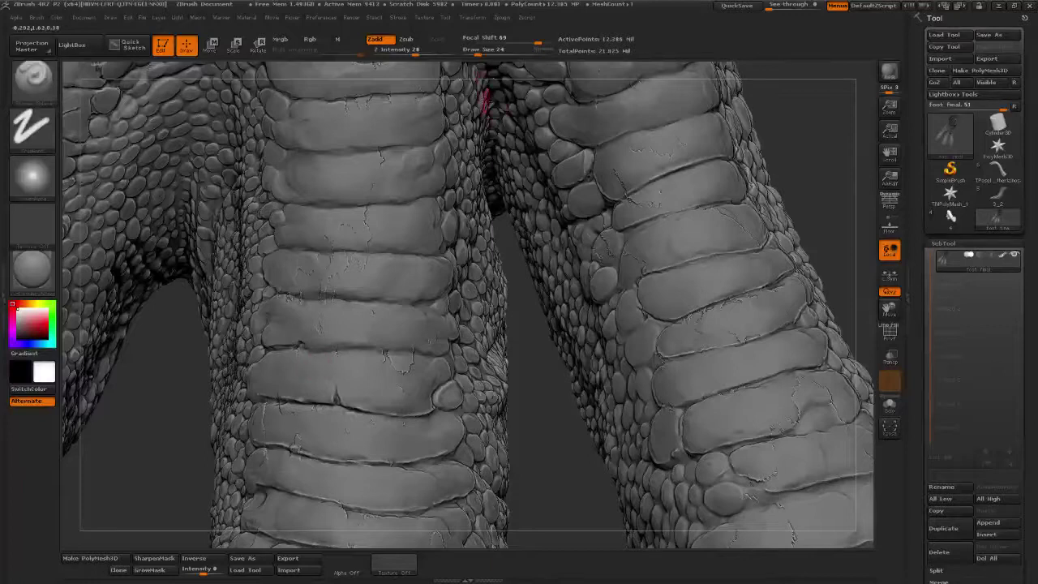
- Reduce the brush's draw size to 15 and carve the next two seams up the middle toe
{"action": "left_click", "coordinate": [474, 52]}
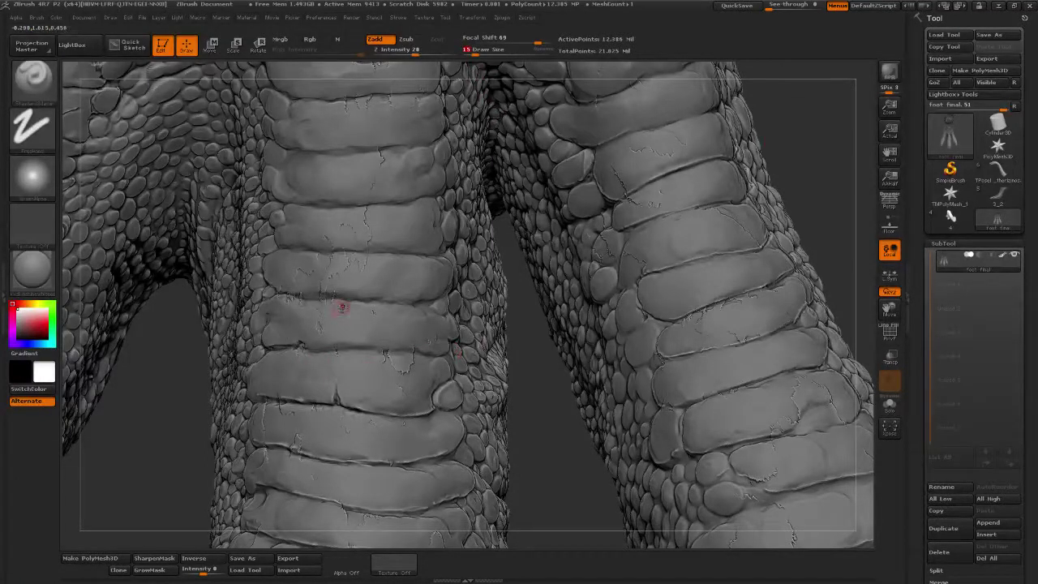
{"action": "mouse_move", "coordinate": [327, 301]}
{"action": "left_mouse_down", "text": "shift"}
{"action": "mouse_move", "coordinate": [297, 309]}
{"action": "mouse_move", "coordinate": [313, 298]}
{"action": "mouse_move", "coordinate": [433, 303]}
{"action": "left_mouse_up", "text": "shift"}
{"action": "left_click_drag", "start_coordinate": [557, 365], "coordinate": [515, 337]}
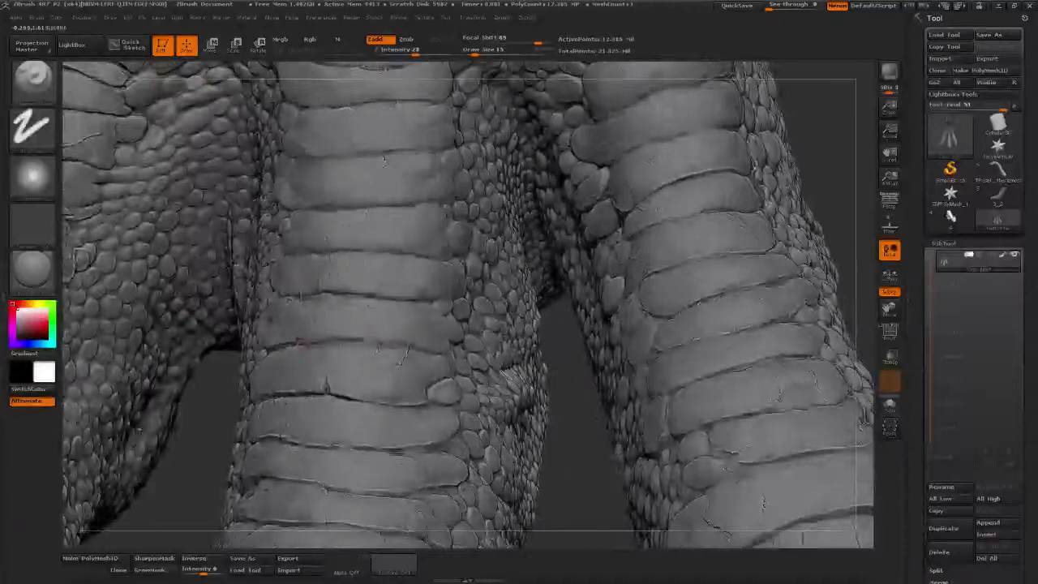
{"action": "mouse_move", "coordinate": [373, 343]}
{"action": "left_mouse_down"}
{"action": "mouse_move", "coordinate": [395, 344]}
{"action": "mouse_move", "coordinate": [300, 344]}
{"action": "left_mouse_up"}
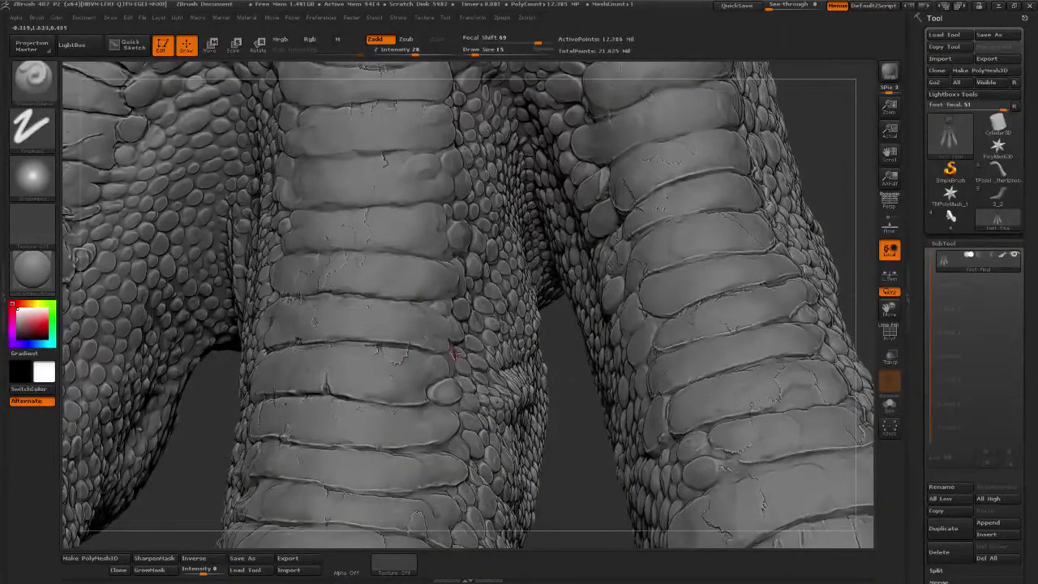
{"action": "left_click_drag", "start_coordinate": [558, 372], "coordinate": [529, 370]}
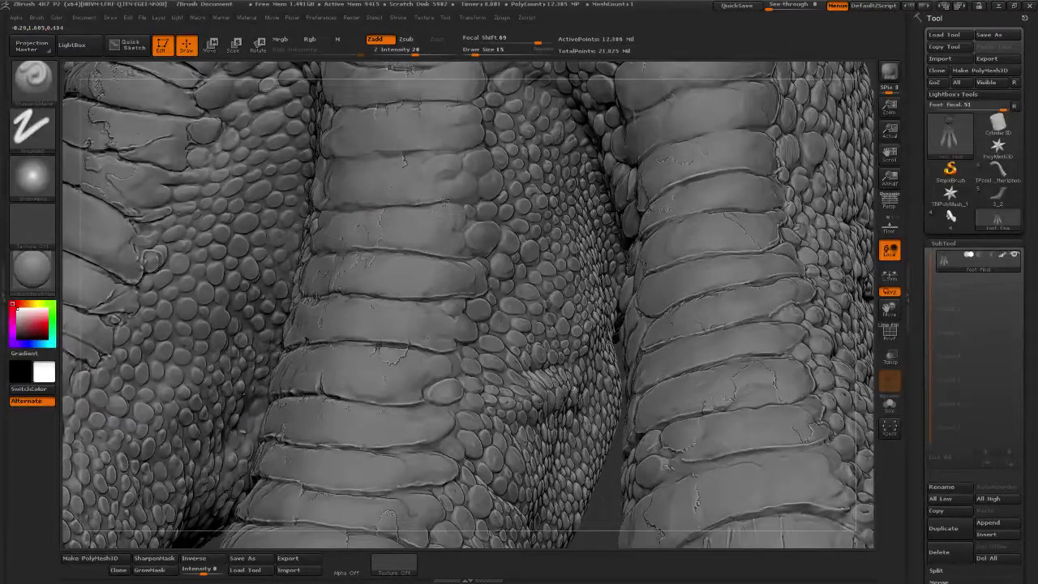
- Smooth and refine the seams between the uppermost broad plates of the middle toe
{"action": "left_click_drag", "start_coordinate": [523, 74], "coordinate": [495, 158]}
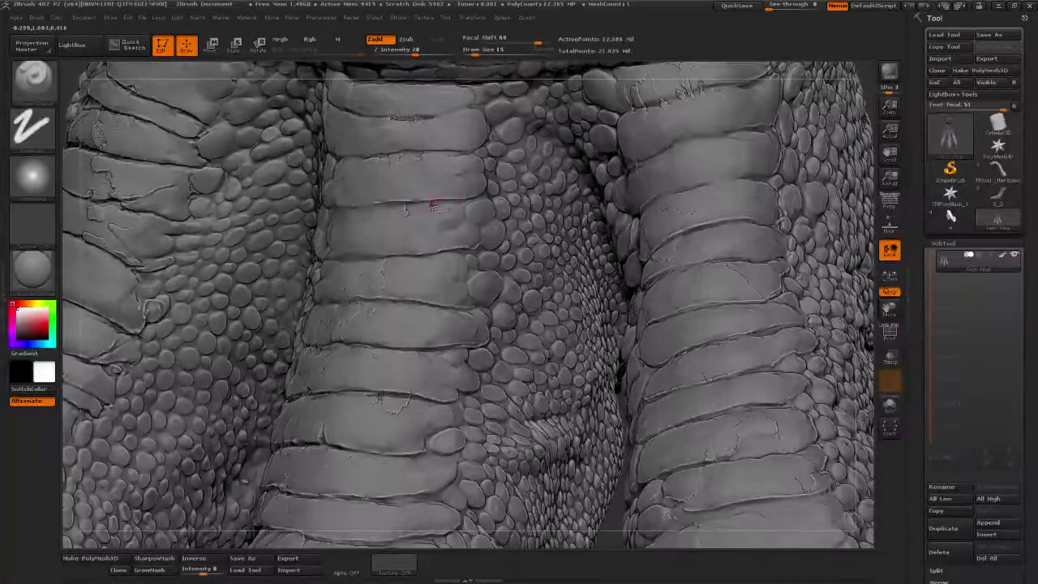
{"action": "mouse_move", "coordinate": [380, 153]}
{"action": "left_mouse_down", "text": "shift"}
{"action": "mouse_move", "coordinate": [408, 143]}
{"action": "mouse_move", "coordinate": [433, 153]}
{"action": "left_mouse_up", "text": "shift"}
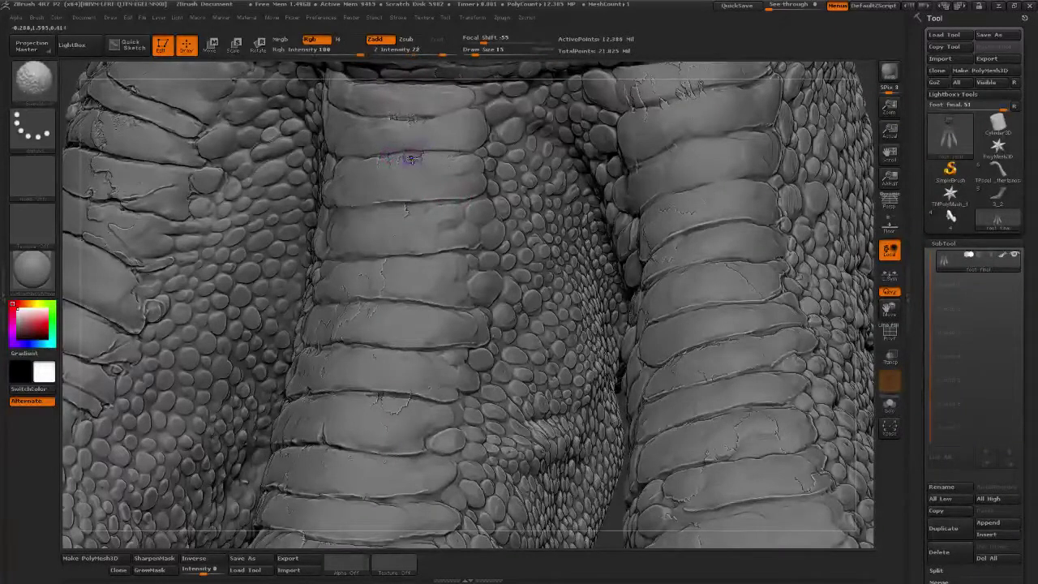
{"action": "key", "text": "shift"}
{"action": "key", "text": "shift"}
{"action": "left_click_drag", "start_coordinate": [375, 119], "coordinate": [436, 119]}
- Outline the elongated scale beside the middle toe's top plates and carve around the upper plates' ends on that side
{"action": "left_click_drag", "start_coordinate": [490, 72], "coordinate": [495, 164], "text": "alt"}
{"action": "right_click_drag", "start_coordinate": [519, 104], "coordinate": [399, 261]}
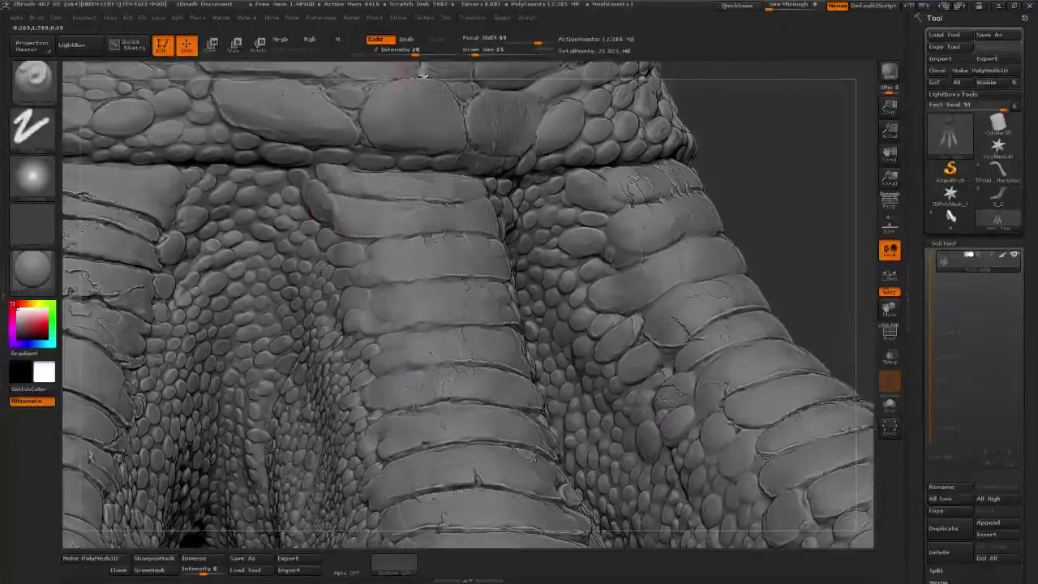
{"action": "right_click_drag", "start_coordinate": [424, 70], "coordinate": [337, 215]}
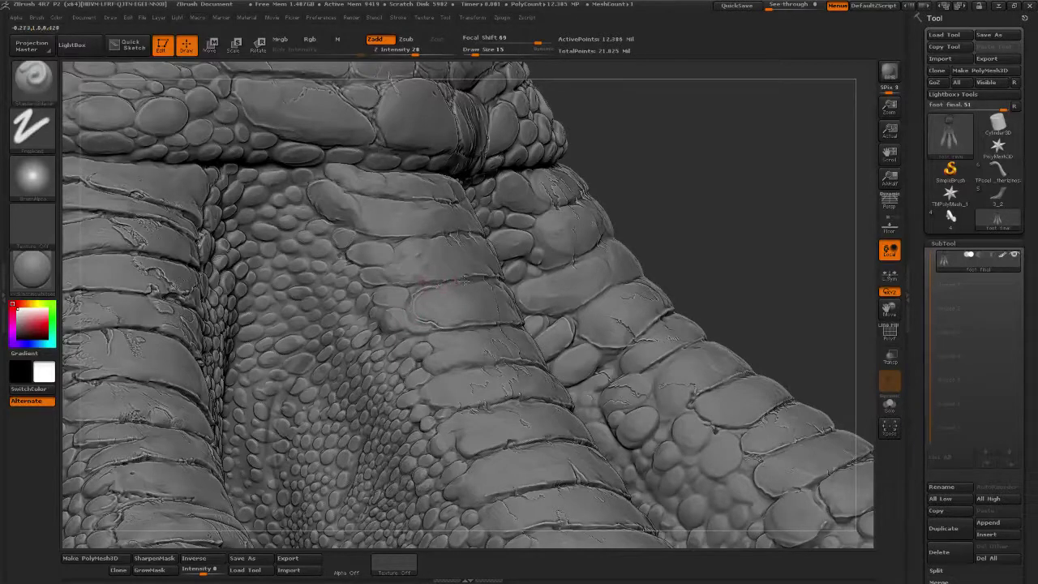
{"action": "mouse_move", "coordinate": [825, 272]}
{"action": "left_mouse_down", "text": "alt"}
{"action": "mouse_move", "coordinate": [739, 178]}
{"action": "mouse_move", "coordinate": [697, 190]}
{"action": "left_mouse_up", "text": "alt"}
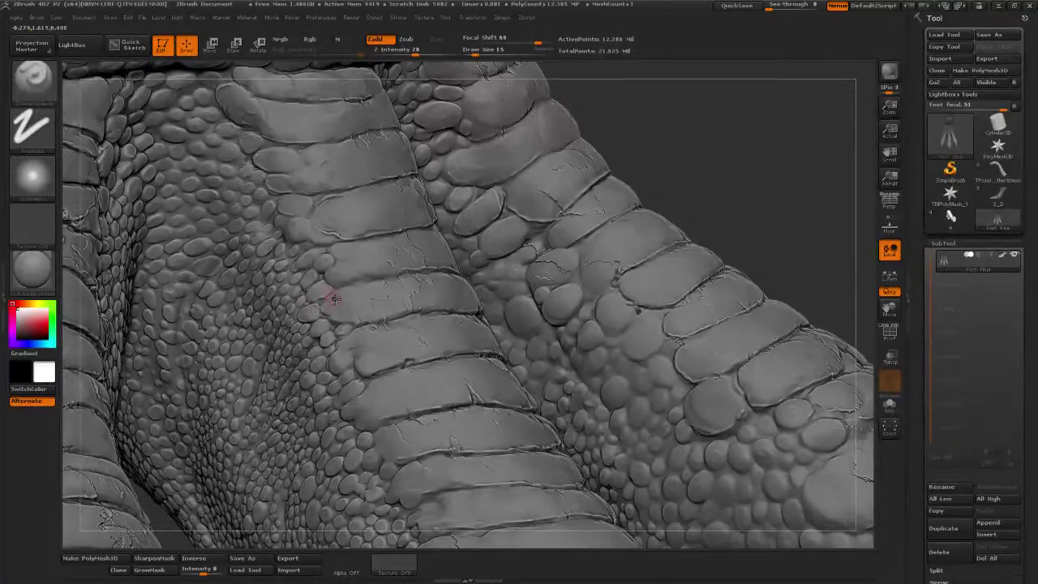
{"action": "left_click_drag", "start_coordinate": [732, 225], "coordinate": [257, 240]}
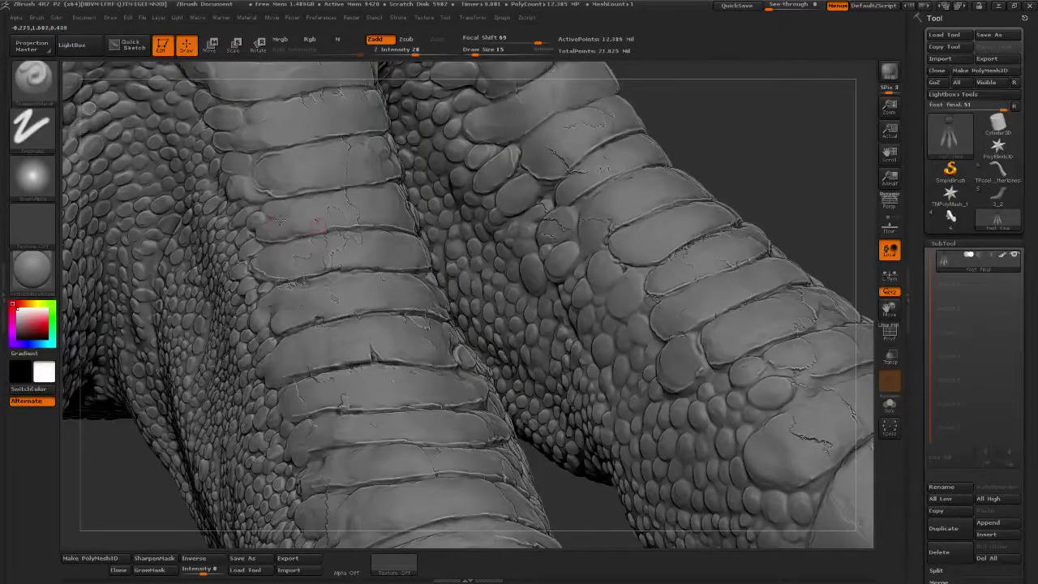
- Carve and smooth the seams separating the rounded end scales from the middle toe's lower plates
{"action": "left_click_drag", "start_coordinate": [751, 227], "coordinate": [679, 147], "text": "alt"}
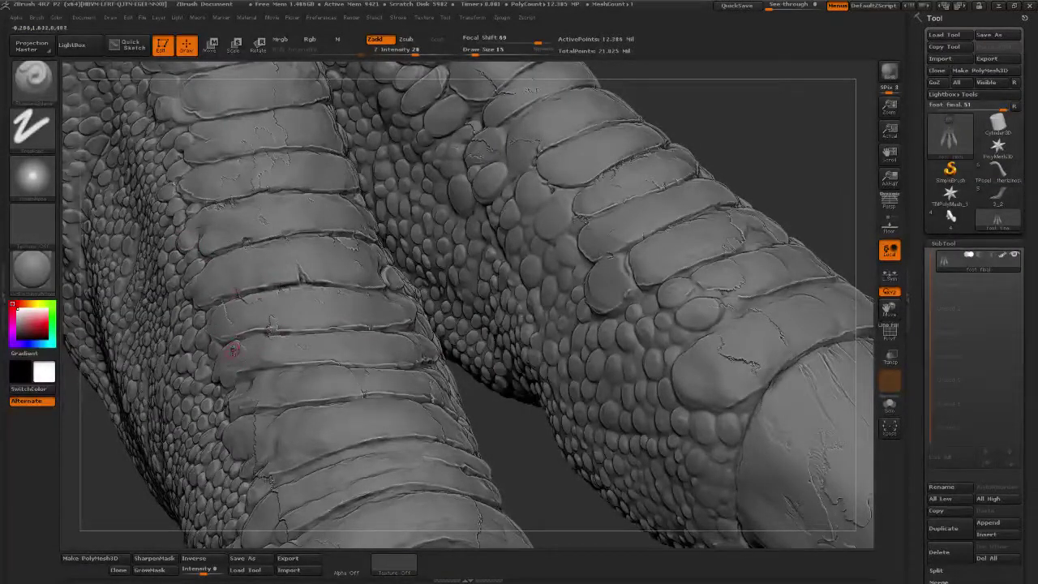
{"action": "left_click_drag", "start_coordinate": [513, 461], "coordinate": [515, 367]}
{"action": "left_click_drag", "start_coordinate": [490, 404], "coordinate": [435, 323], "text": "alt"}
{"action": "key", "text": "shift"}
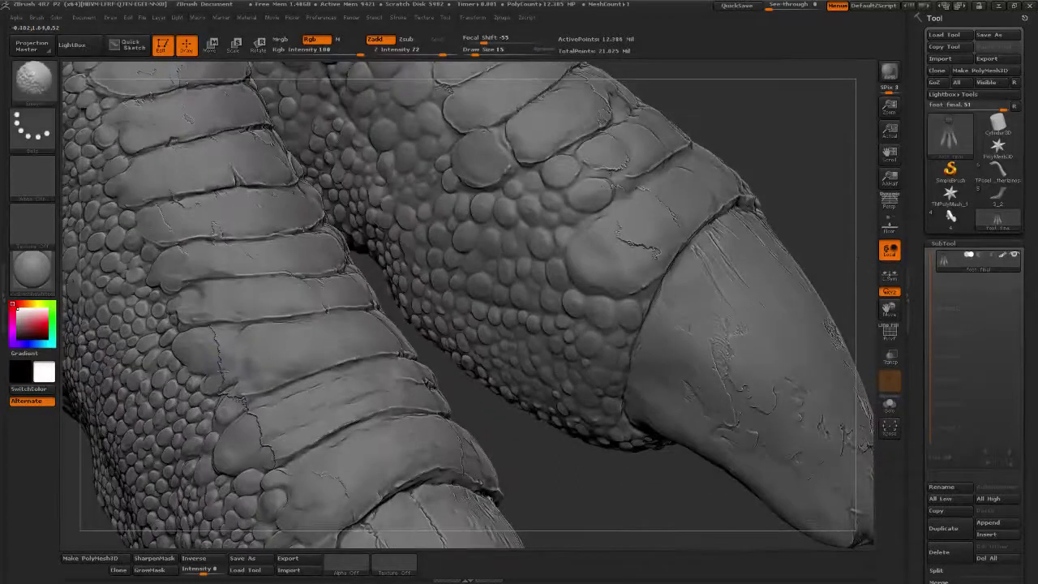
{"action": "mouse_move", "coordinate": [214, 343]}
{"action": "left_mouse_down"}
{"action": "mouse_move", "coordinate": [217, 352]}
{"action": "mouse_move", "coordinate": [220, 335]}
{"action": "mouse_move", "coordinate": [219, 354]}
{"action": "mouse_move", "coordinate": [231, 327]}
{"action": "mouse_move", "coordinate": [216, 319]}
{"action": "left_mouse_up"}
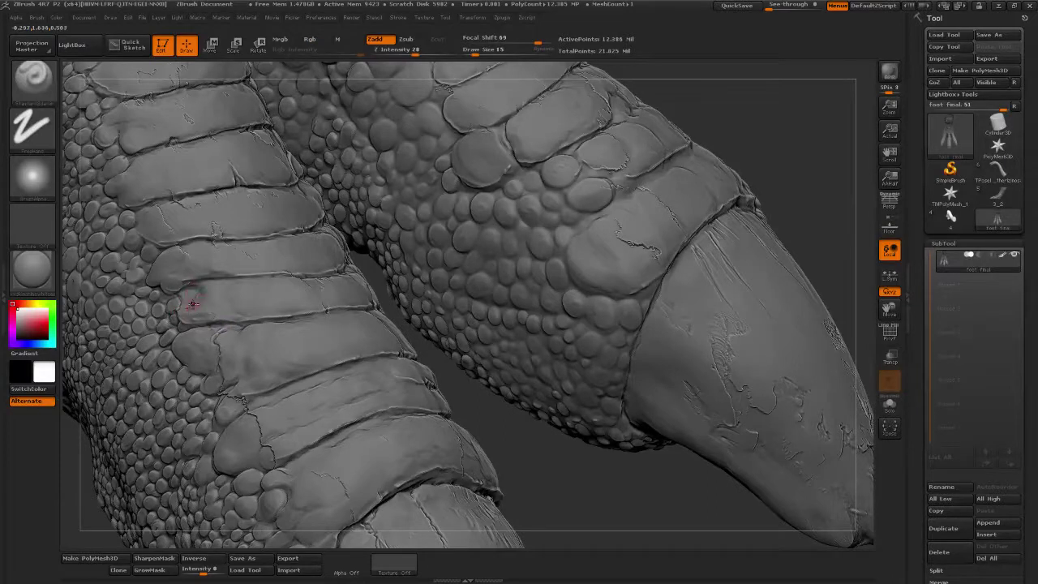
{"action": "left_click_drag", "start_coordinate": [195, 319], "coordinate": [194, 297]}
- Refine the outlines of the small scales beside the middle toe's last plate, just above the claw
{"action": "left_click_drag", "start_coordinate": [571, 471], "coordinate": [499, 353], "text": "alt"}
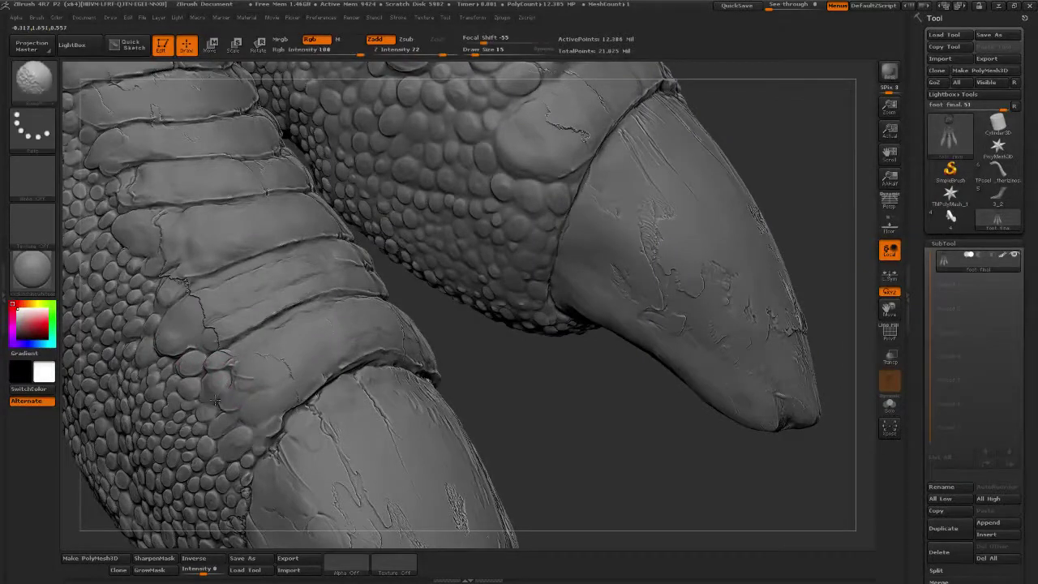
{"action": "mouse_move", "coordinate": [544, 433]}
{"action": "left_mouse_down", "text": "alt"}
{"action": "mouse_move", "coordinate": [493, 370]}
{"action": "mouse_move", "coordinate": [438, 365]}
{"action": "left_mouse_up", "text": "alt"}
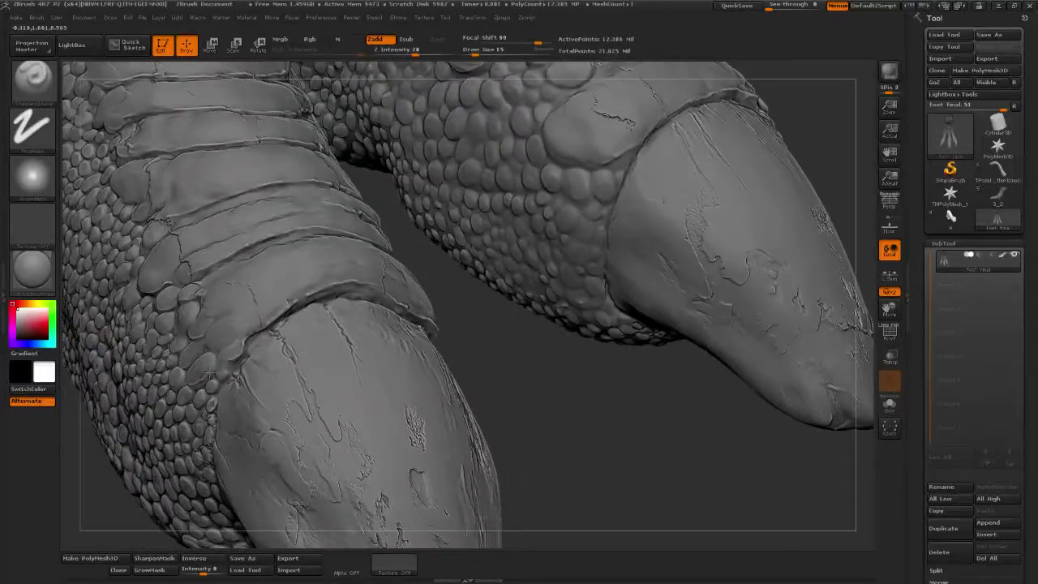
{"action": "left_click_drag", "start_coordinate": [452, 320], "coordinate": [477, 363]}
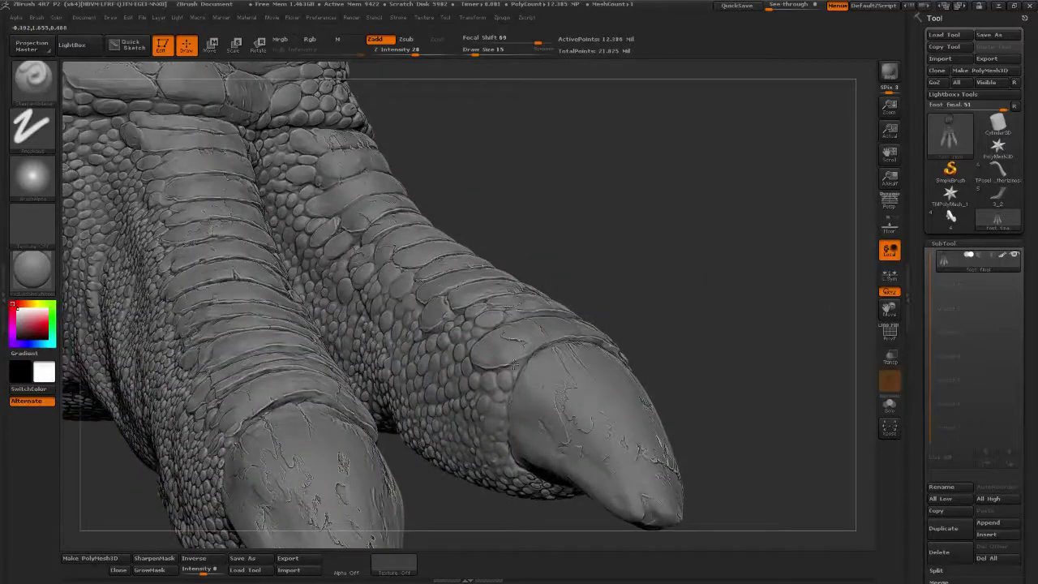
- Outline and smooth the rounded scales at the inner ends of the outer toe's middle plates
{"action": "mouse_move", "coordinate": [399, 300]}
{"action": "left_mouse_down", "text": "shift"}
{"action": "mouse_move", "coordinate": [408, 294]}
{"action": "mouse_move", "coordinate": [399, 299]}
{"action": "left_mouse_up", "text": "shift"}
{"action": "mouse_move", "coordinate": [611, 209]}
{"action": "left_mouse_down", "text": "alt"}
{"action": "mouse_move", "coordinate": [554, 314]}
{"action": "mouse_move", "coordinate": [612, 433]}
{"action": "mouse_move", "coordinate": [598, 327]}
{"action": "mouse_move", "coordinate": [568, 295]}
{"action": "left_mouse_up", "text": "alt"}
{"action": "key", "text": "1"}
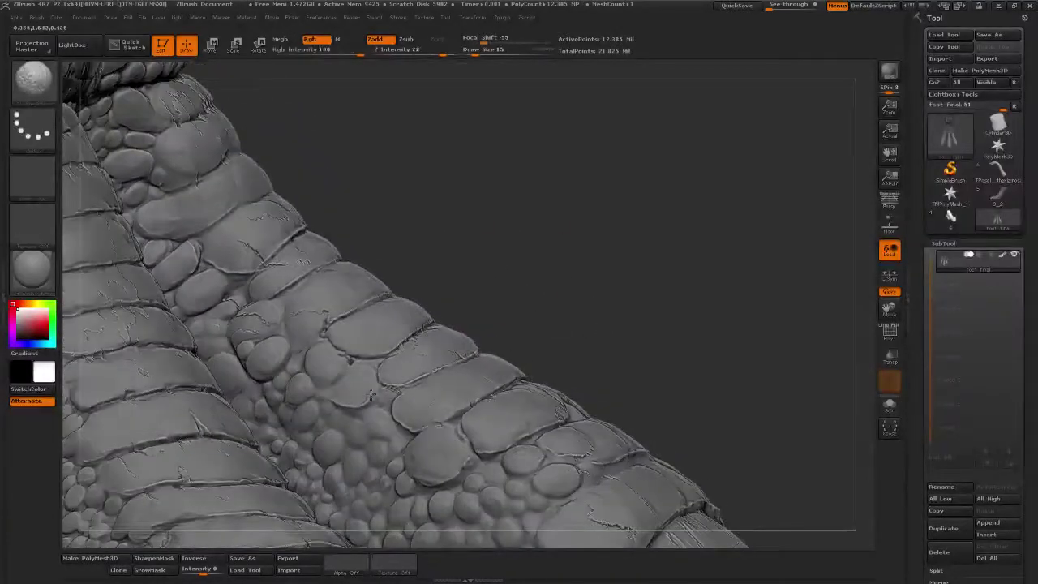
{"action": "mouse_move", "coordinate": [335, 401]}
{"action": "left_mouse_down", "text": "shift"}
{"action": "mouse_move", "coordinate": [350, 411]}
{"action": "mouse_move", "coordinate": [339, 402]}
{"action": "left_mouse_up", "text": "shift"}
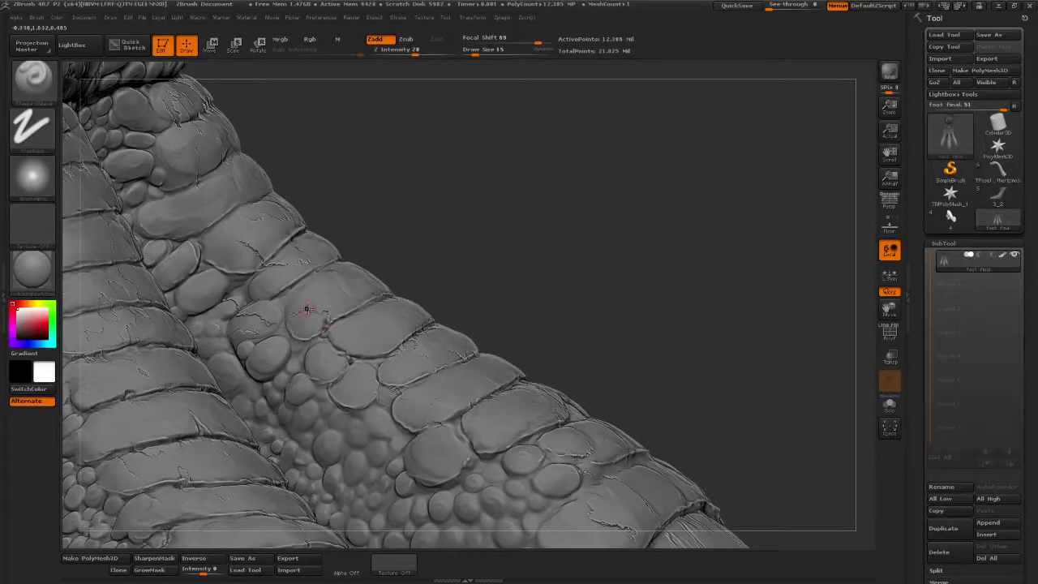
{"action": "mouse_move", "coordinate": [428, 250]}
{"action": "left_mouse_down"}
{"action": "mouse_move", "coordinate": [657, 282]}
{"action": "mouse_move", "coordinate": [268, 301]}
{"action": "left_mouse_up"}
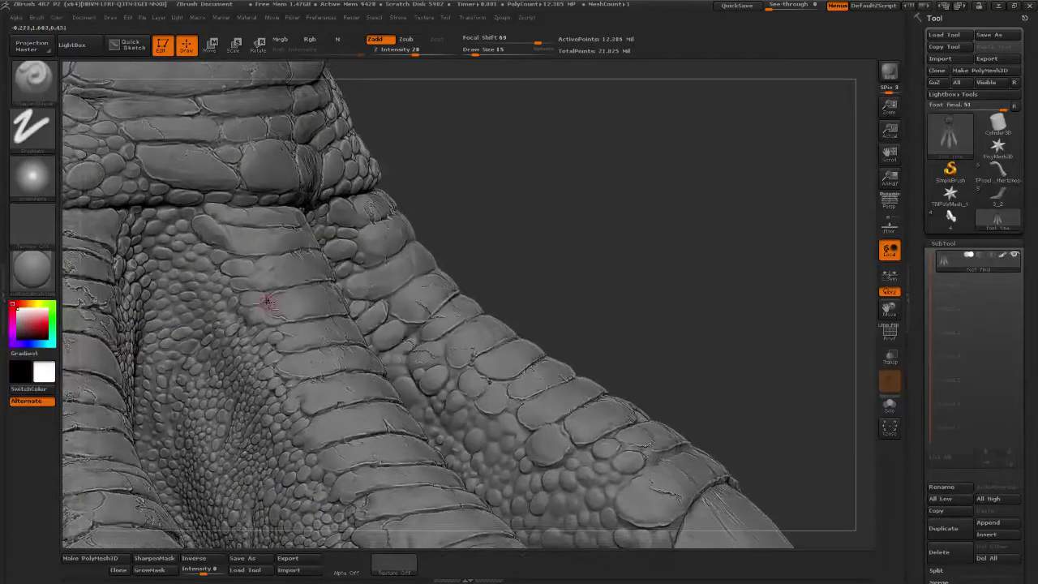
- Carve the lower end of the vertical crack in a lower middle-toe plate and smooth the crack
{"action": "left_click_drag", "start_coordinate": [475, 246], "coordinate": [567, 253]}
{"action": "mouse_move", "coordinate": [695, 204]}
{"action": "left_mouse_down", "text": "alt"}
{"action": "mouse_move", "coordinate": [656, 203]}
{"action": "mouse_move", "coordinate": [736, 236]}
{"action": "left_mouse_up", "text": "alt"}
{"action": "mouse_move", "coordinate": [836, 240]}
{"action": "left_mouse_down"}
{"action": "mouse_move", "coordinate": [750, 244]}
{"action": "mouse_move", "coordinate": [746, 319]}
{"action": "left_mouse_up"}
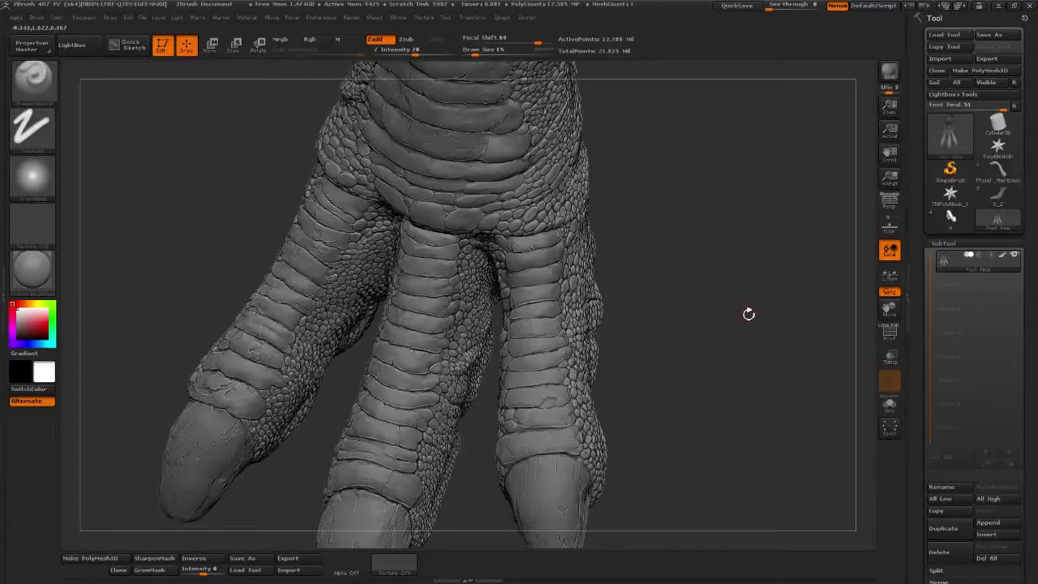
{"action": "mouse_move", "coordinate": [661, 541]}
{"action": "left_mouse_down", "text": "alt"}
{"action": "mouse_move", "coordinate": [679, 380]}
{"action": "mouse_move", "coordinate": [658, 468]}
{"action": "left_mouse_up", "text": "alt"}
{"action": "left_click_drag", "start_coordinate": [694, 276], "coordinate": [649, 33], "text": "alt"}
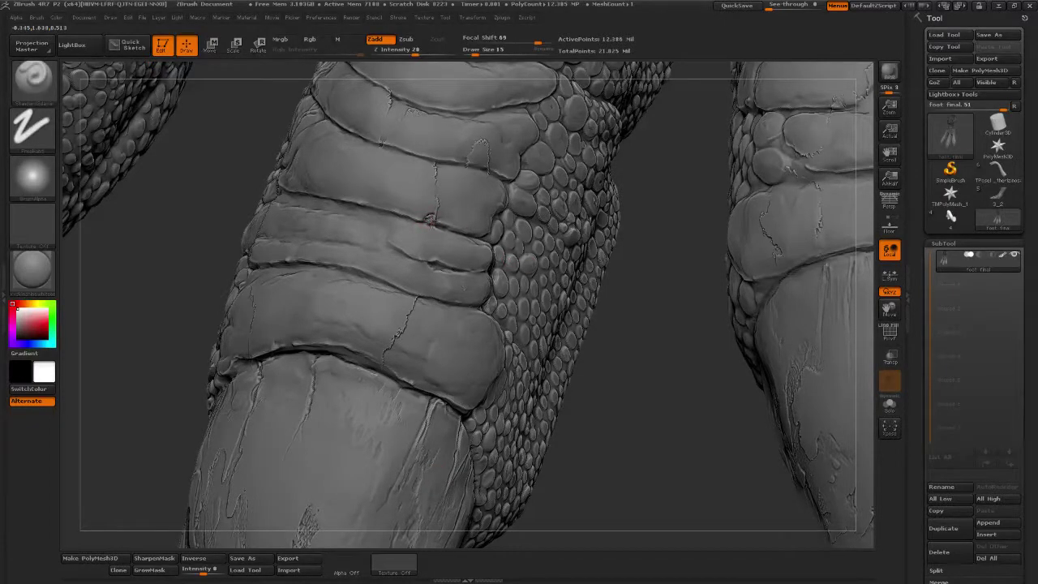
{"action": "left_click_drag", "start_coordinate": [425, 220], "coordinate": [437, 221]}
{"action": "key", "text": "shift"}
{"action": "left_click_drag", "start_coordinate": [438, 178], "coordinate": [434, 166], "text": "shift"}
{"action": "mouse_move", "coordinate": [624, 280]}
{"action": "left_mouse_down"}
{"action": "mouse_move", "coordinate": [634, 230]}
{"action": "mouse_move", "coordinate": [494, 186]}
{"action": "left_mouse_up"}
{"action": "key", "text": "shift"}
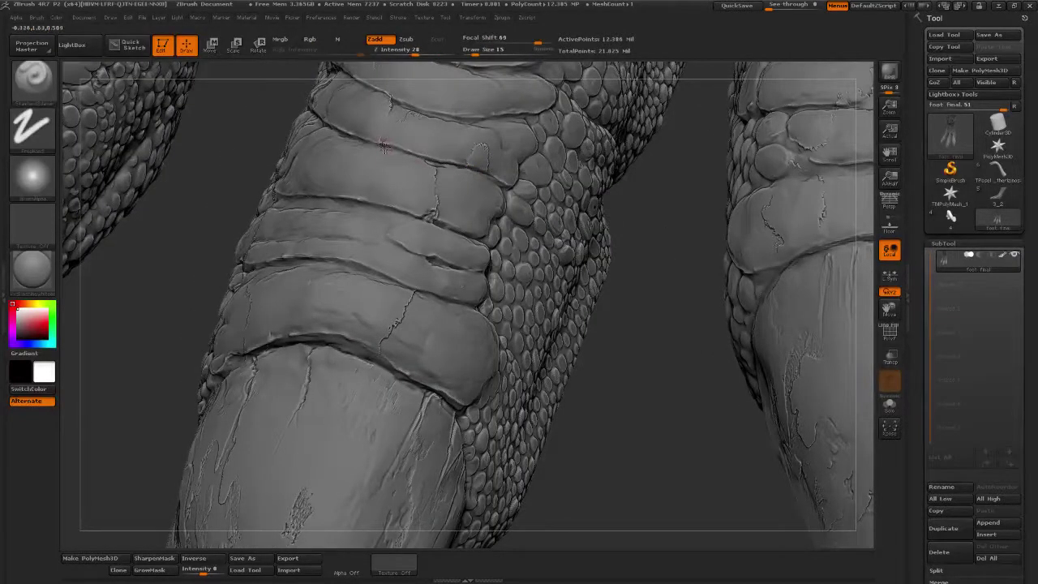
- Extend the diagonal crack in the middle toe's last plate down to the edge above the claw
{"action": "key", "text": "shift"}
{"action": "mouse_move", "coordinate": [636, 344]}
{"action": "left_mouse_down"}
{"action": "mouse_move", "coordinate": [629, 350]}
{"action": "mouse_move", "coordinate": [640, 349]}
{"action": "left_mouse_up"}
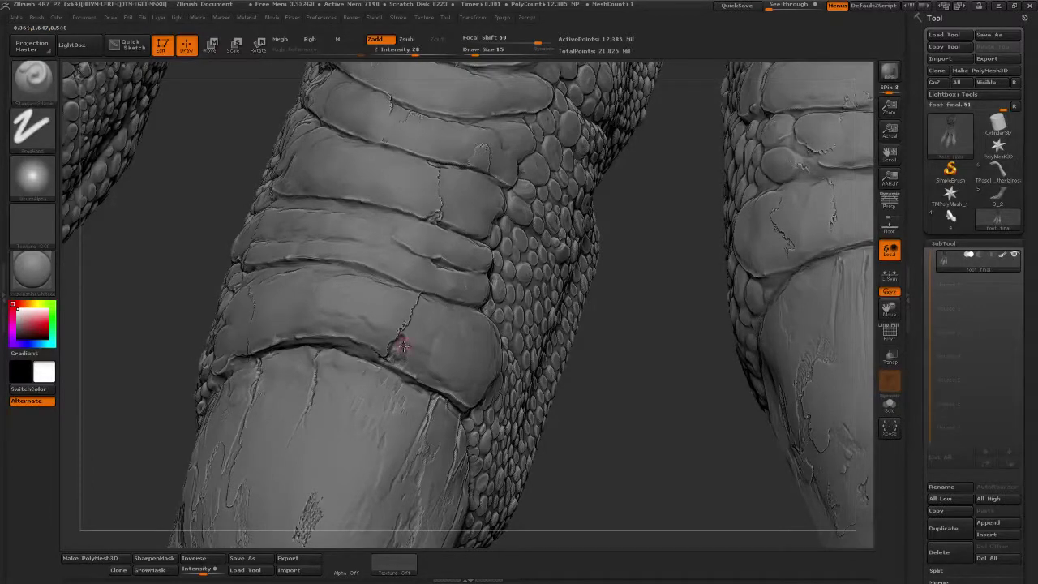
{"action": "mouse_move", "coordinate": [408, 344]}
{"action": "left_mouse_down"}
{"action": "mouse_move", "coordinate": [406, 370]}
{"action": "mouse_move", "coordinate": [393, 365]}
{"action": "left_mouse_up"}
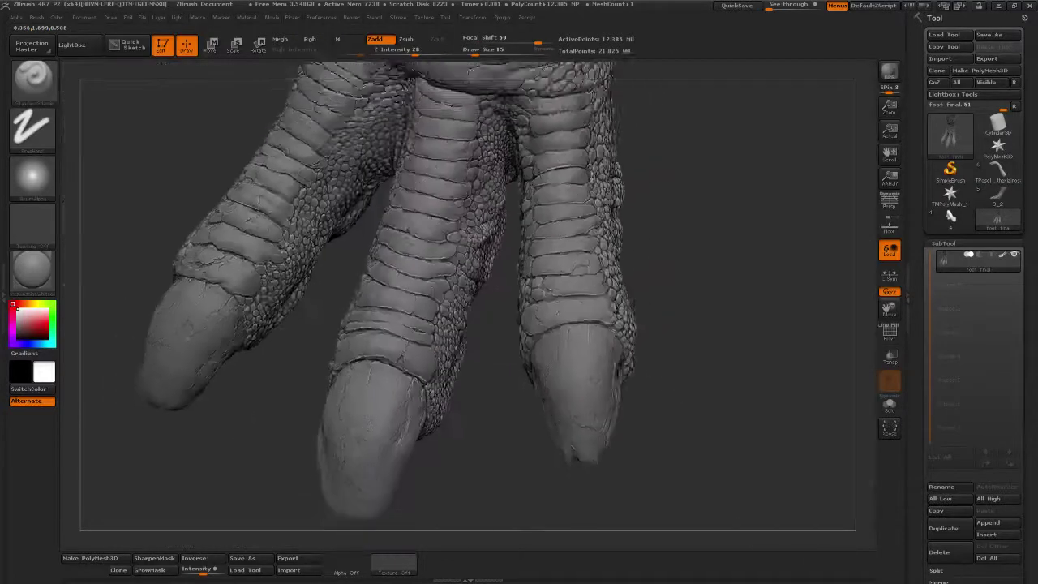
- Frame all three toes and save the foot as a tool file
{"action": "right_click_drag", "start_coordinate": [486, 244], "coordinate": [537, 147], "text": "ctrl"}
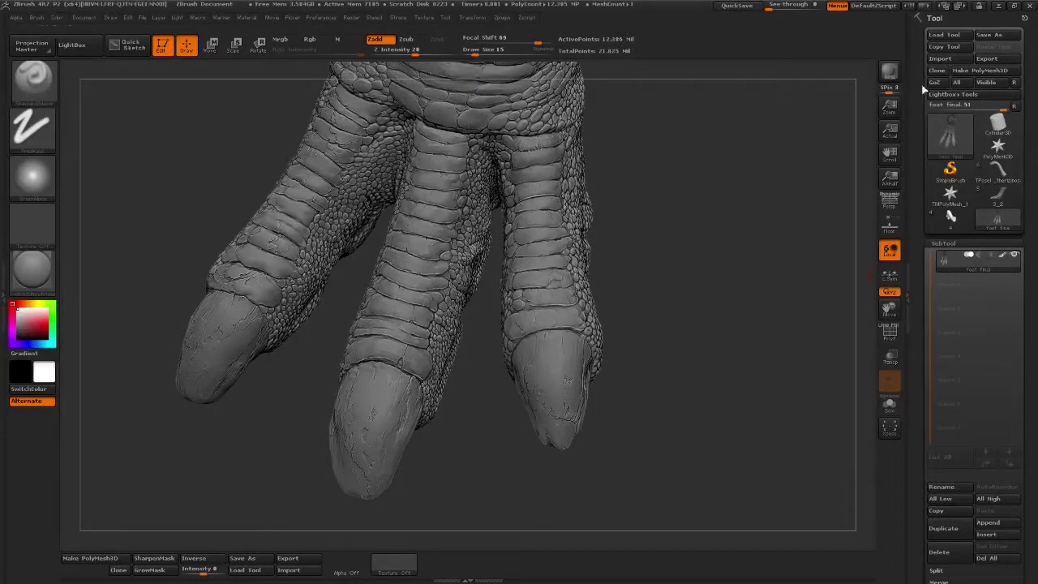
{"action": "left_click", "coordinate": [986, 36]}
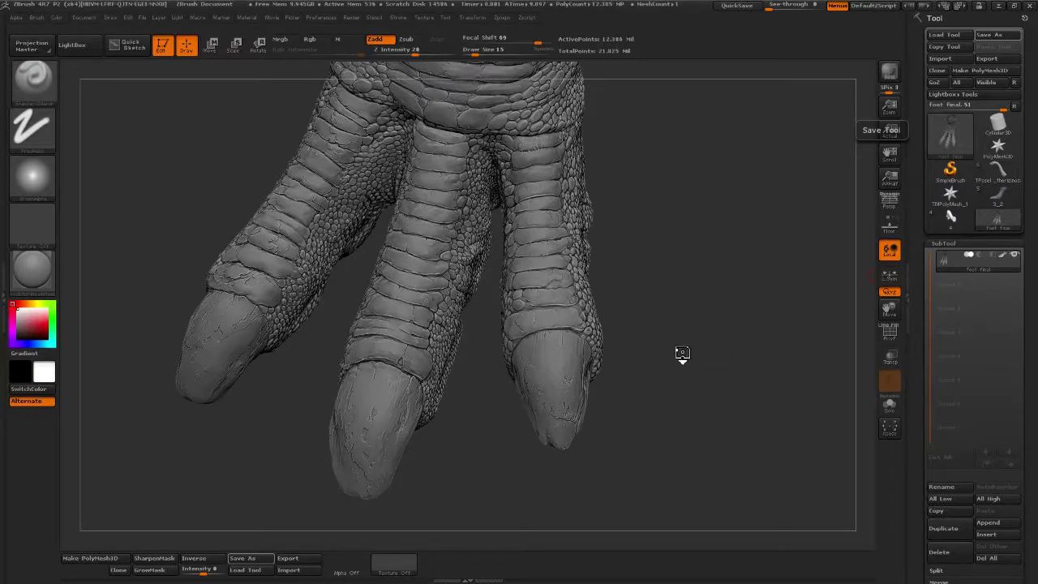
- Inspect the foot and ankle from the side, and save the foot tool again
{"action": "left_click_drag", "start_coordinate": [686, 359], "coordinate": [691, 360]}
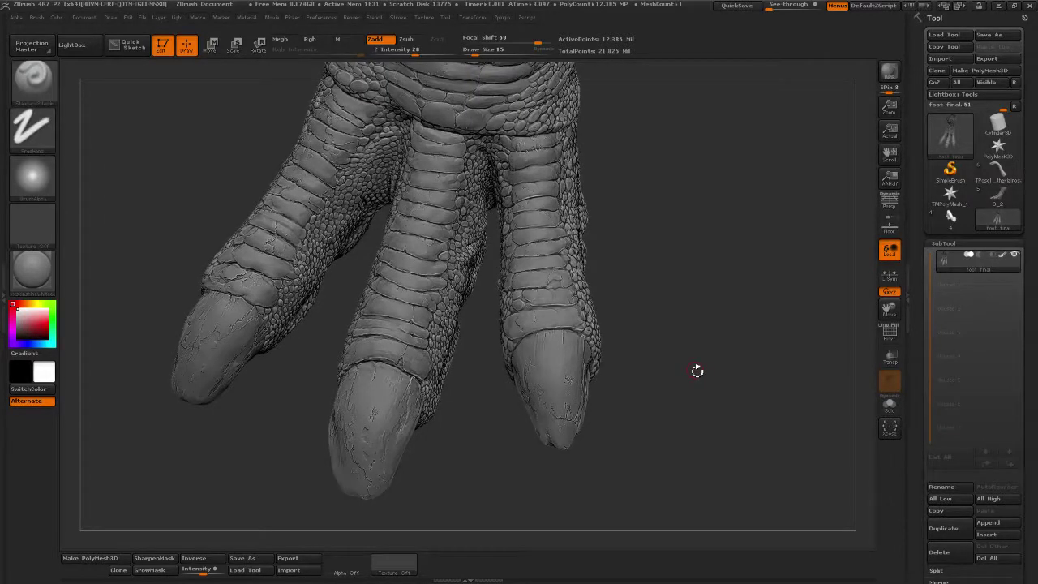
{"action": "left_click_drag", "start_coordinate": [716, 303], "coordinate": [689, 373]}
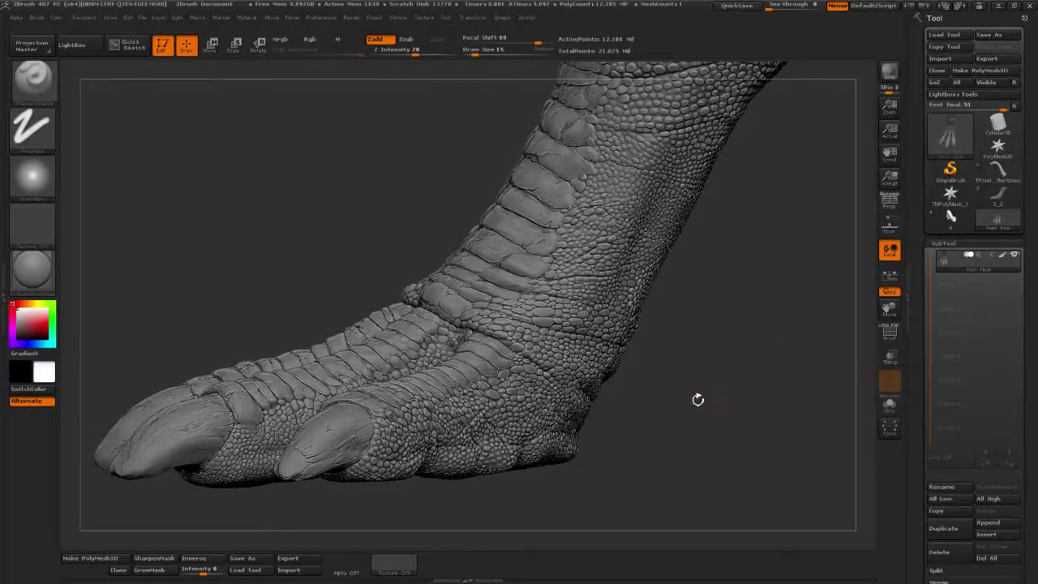
{"action": "left_click_drag", "start_coordinate": [696, 408], "coordinate": [757, 388]}
{"action": "left_click_drag", "start_coordinate": [690, 421], "coordinate": [667, 415]}
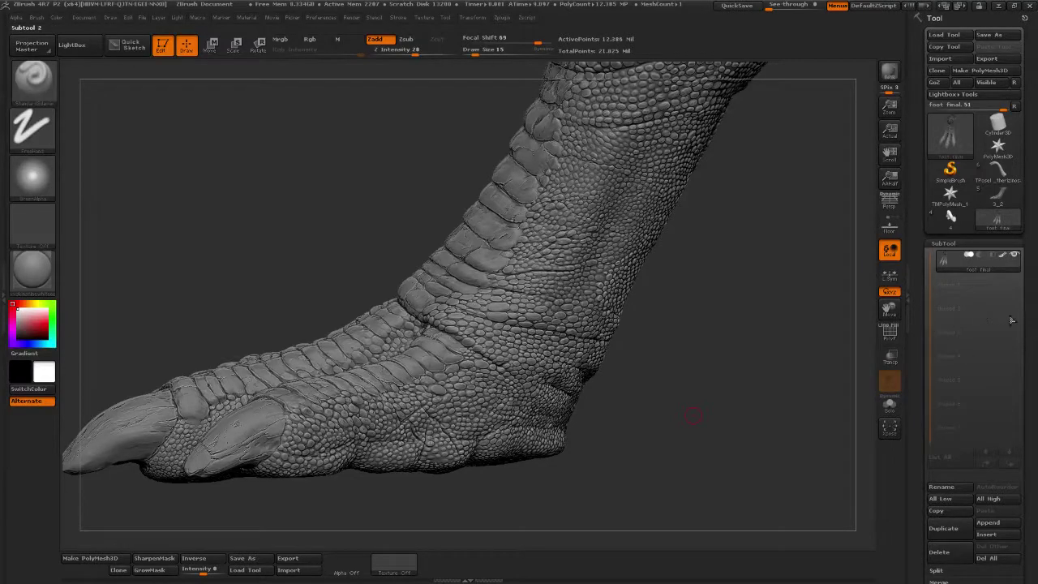
{"action": "left_click_drag", "start_coordinate": [718, 287], "coordinate": [746, 364], "text": "alt"}
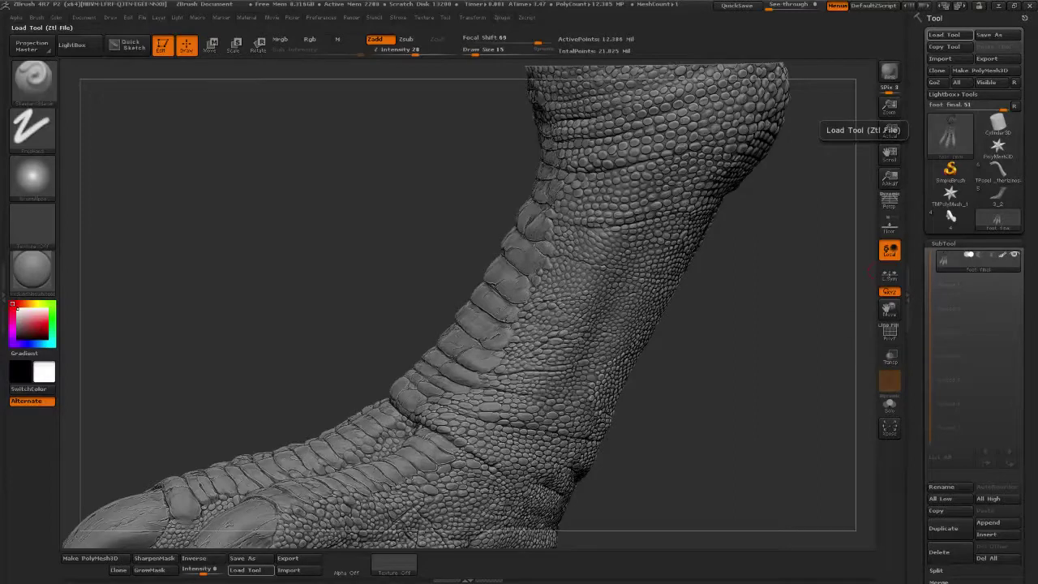
{"action": "left_click", "coordinate": [1002, 37]}
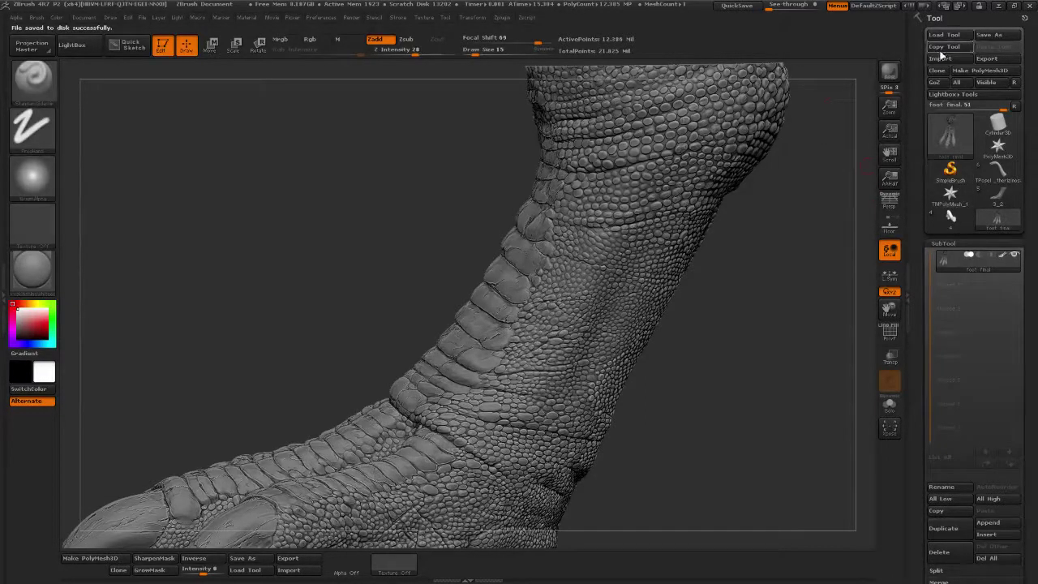
- Load the tool file containing the clawed forelimb and clone the forelimb subtool as a separate tool
{"action": "left_click", "coordinate": [934, 36]}
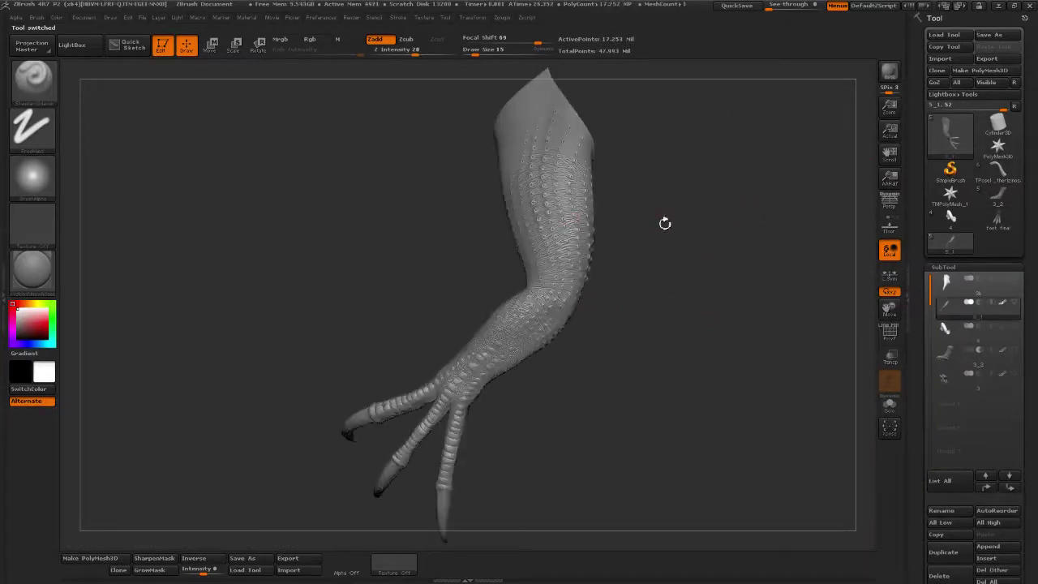
{"action": "left_click_drag", "start_coordinate": [712, 214], "coordinate": [719, 281], "text": "alt"}
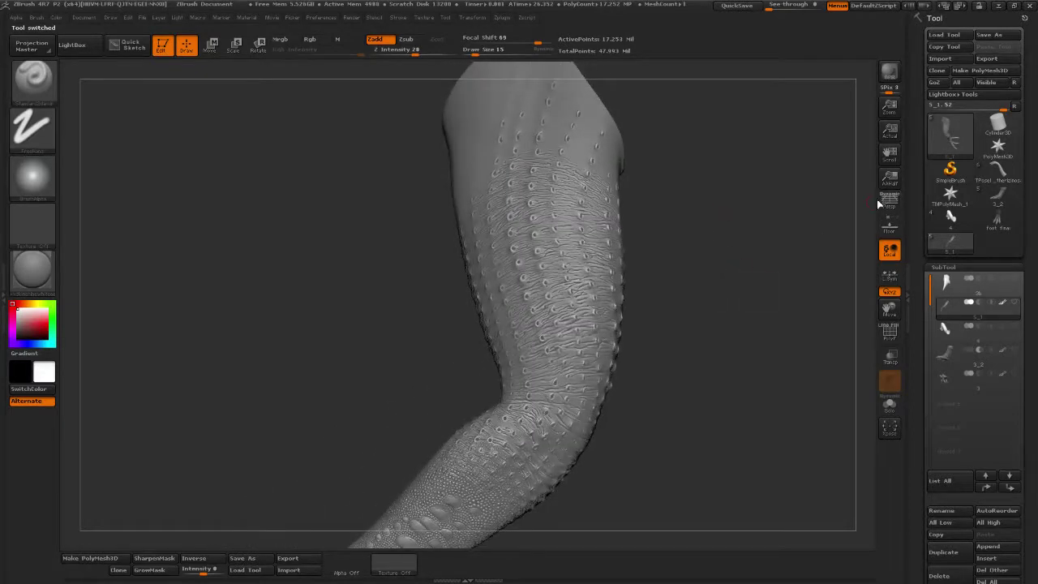
{"action": "left_click", "coordinate": [941, 72]}
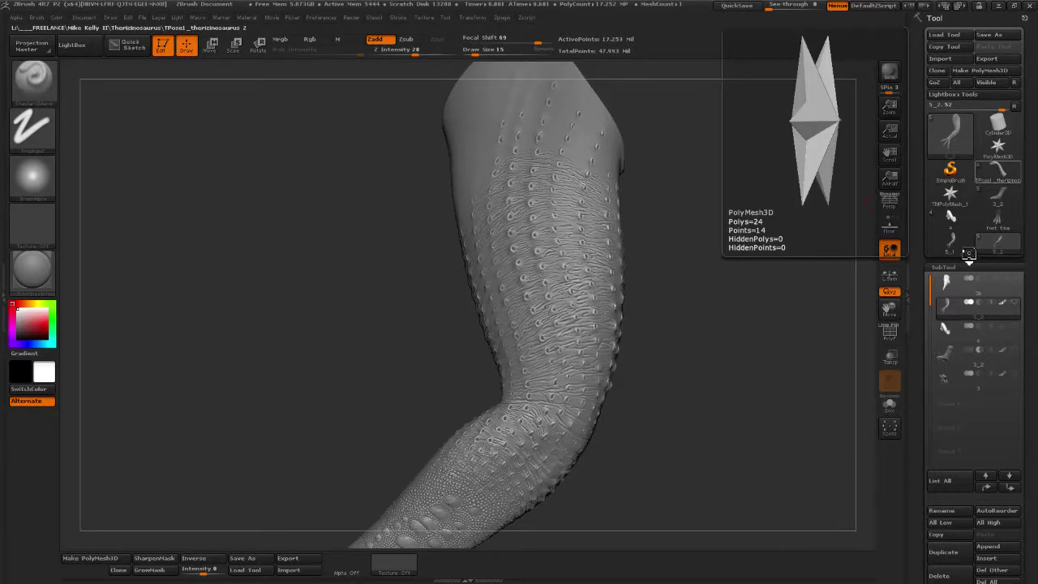
- Delete all subtools of the loaded multi-part model, starting with the body, keeping only the separate forelimb clone
{"action": "mouse_move", "coordinate": [955, 253]}
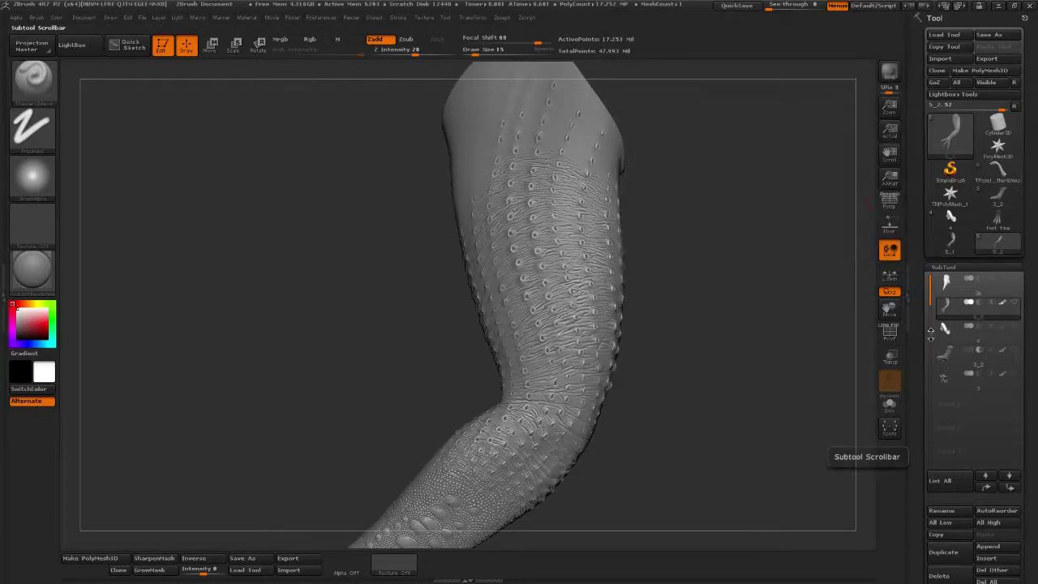
{"action": "left_click", "coordinate": [951, 377]}
{"action": "scroll", "coordinate": [918, 424], "scroll_direction": "down", "scroll_amount": 5}
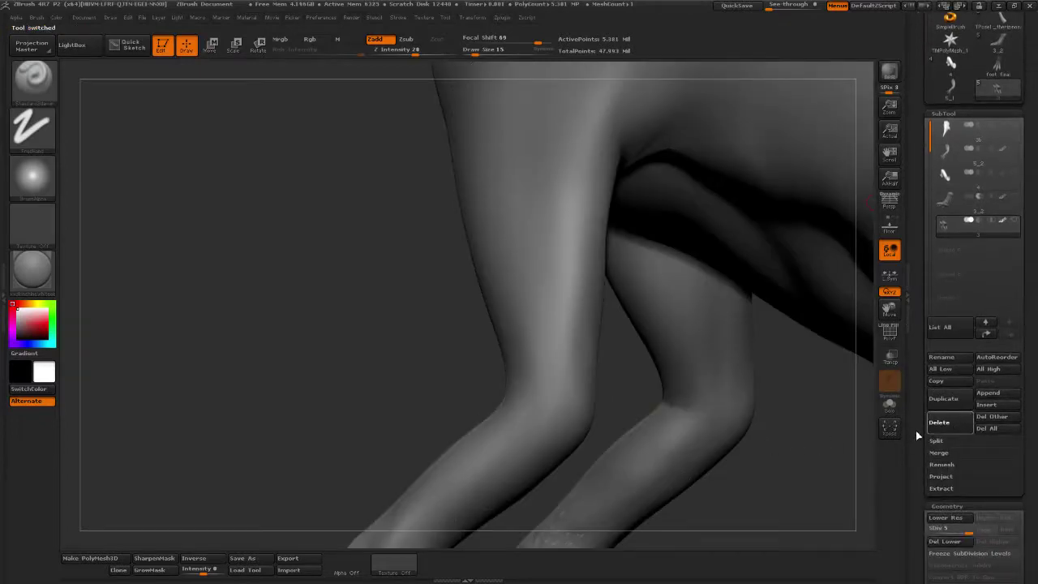
{"action": "left_click", "coordinate": [941, 423]}
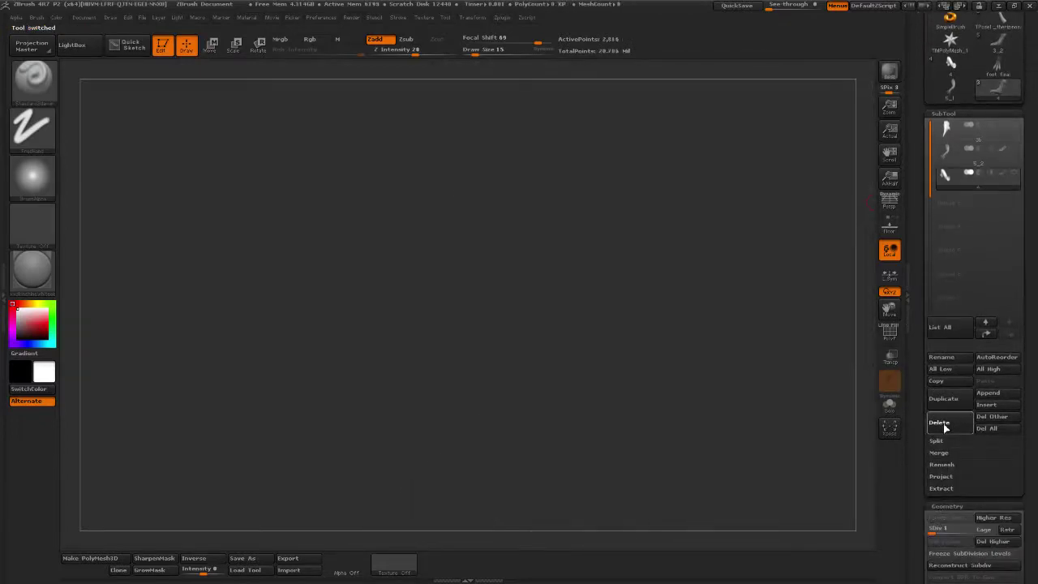
{"action": "left_click", "coordinate": [943, 423]}
{"action": "left_click", "coordinate": [944, 423]}
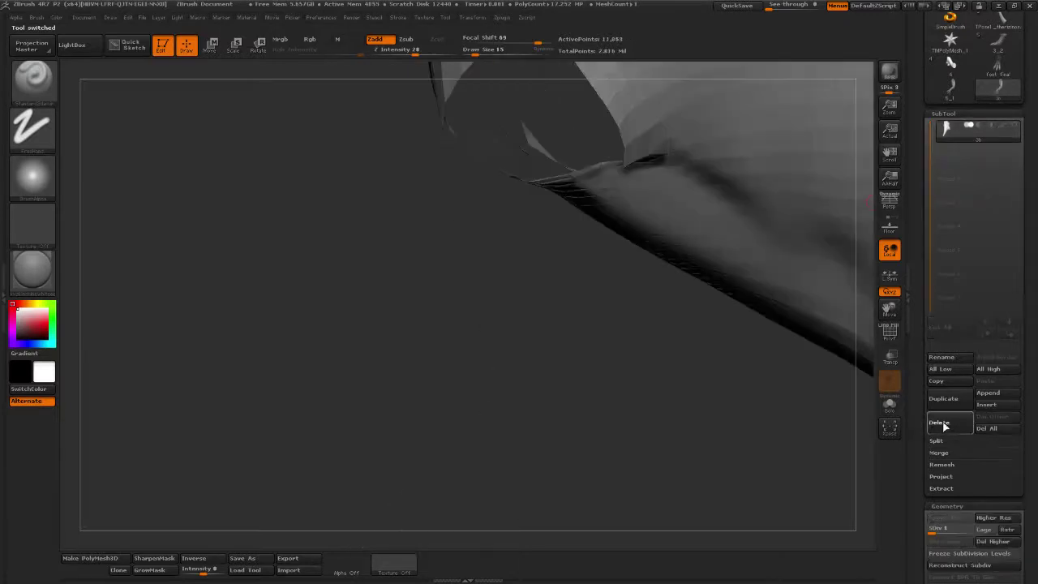
{"action": "left_click", "coordinate": [944, 424]}
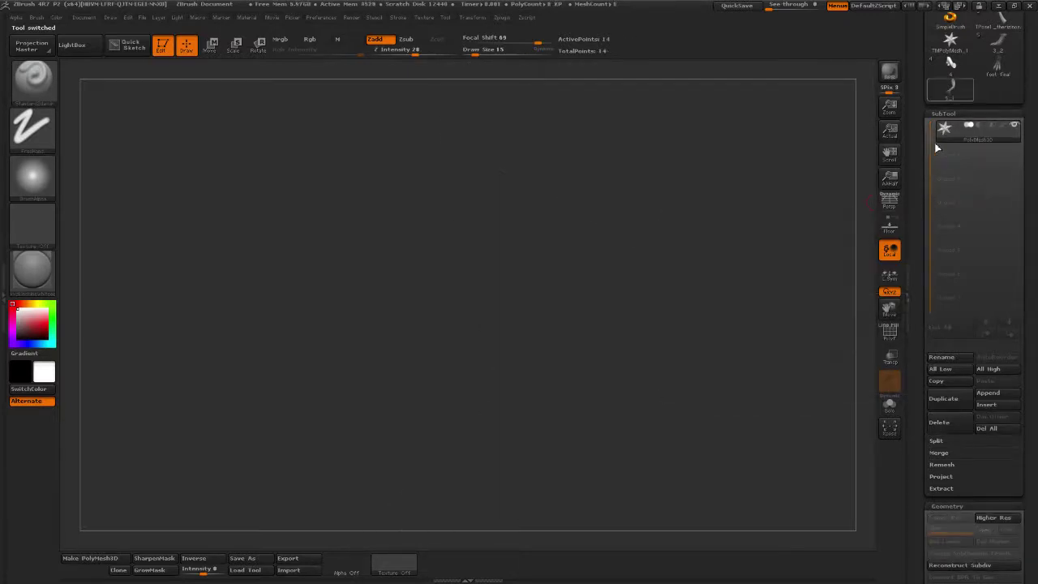
- Switch to the cloned forelimb, save it as the tool file "forelimb", and inspect its arm and claws
{"action": "key", "text": "ctrl+z"}
{"action": "left_click_drag", "start_coordinate": [921, 138], "coordinate": [922, 256]}
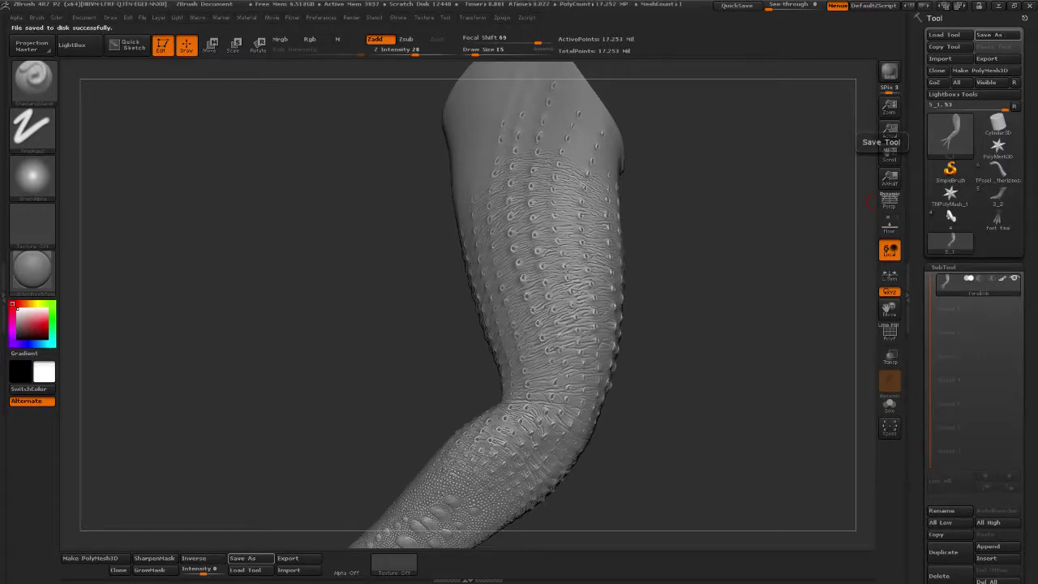
{"action": "left_click_drag", "start_coordinate": [790, 301], "coordinate": [791, 245]}
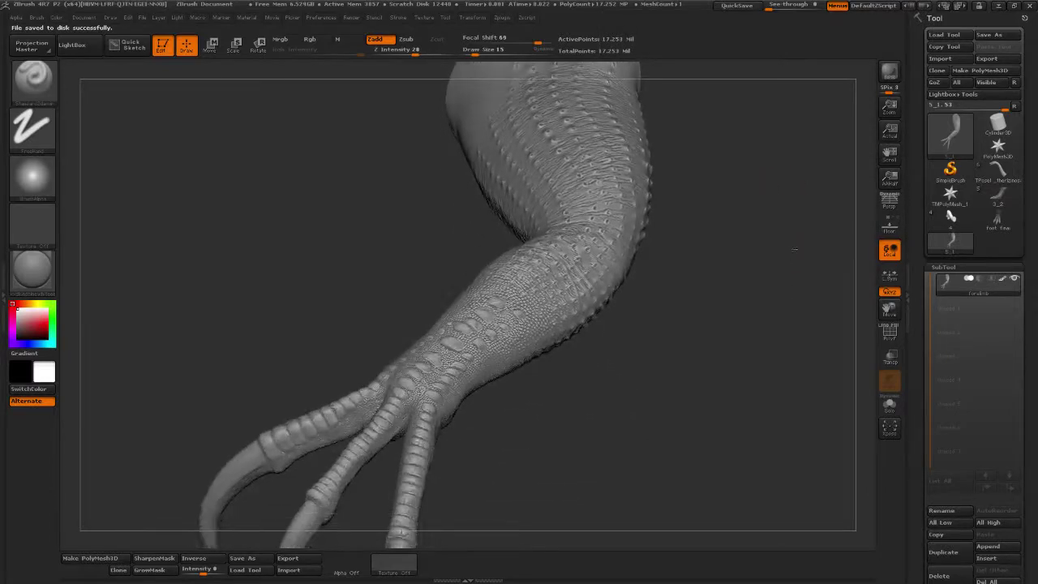
{"action": "mouse_move", "coordinate": [723, 290]}
{"action": "left_mouse_down"}
{"action": "mouse_move", "coordinate": [681, 292]}
{"action": "mouse_move", "coordinate": [716, 342]}
{"action": "left_mouse_up"}
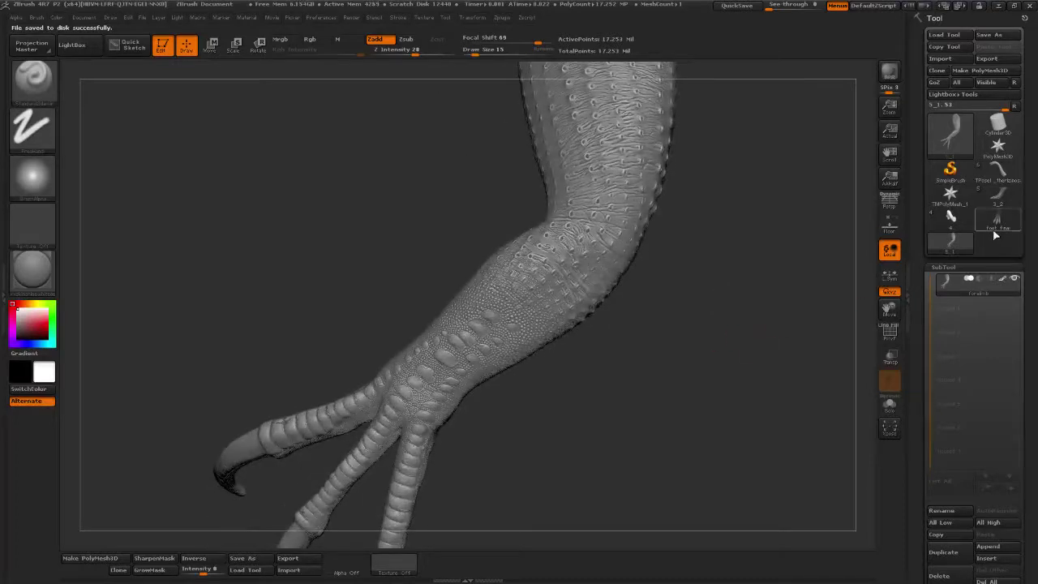
- Delete the forelimb subtool from the session to empty the canvas
{"action": "mouse_move", "coordinate": [996, 231]}
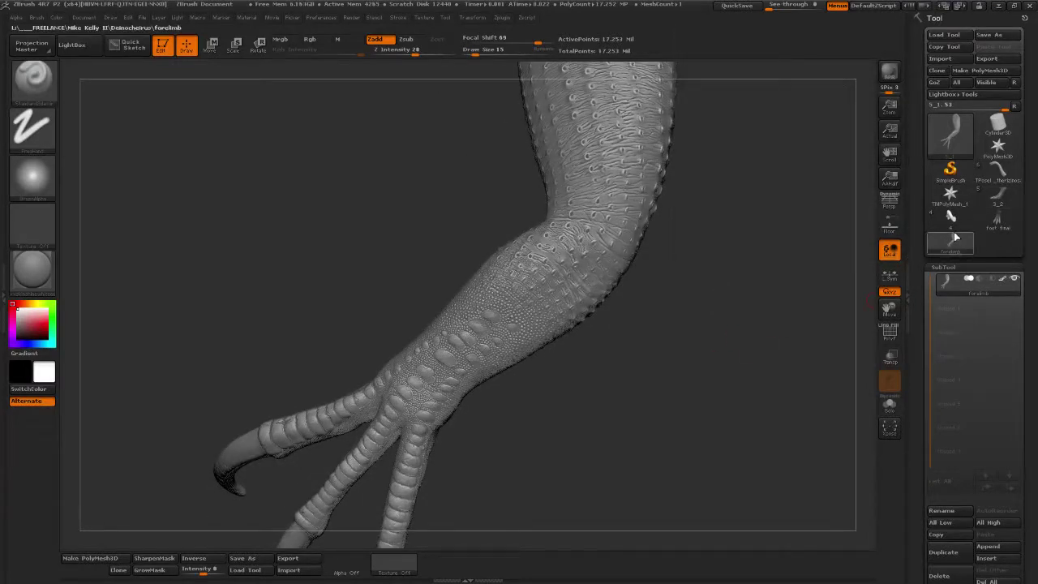
{"action": "mouse_move", "coordinate": [980, 110]}
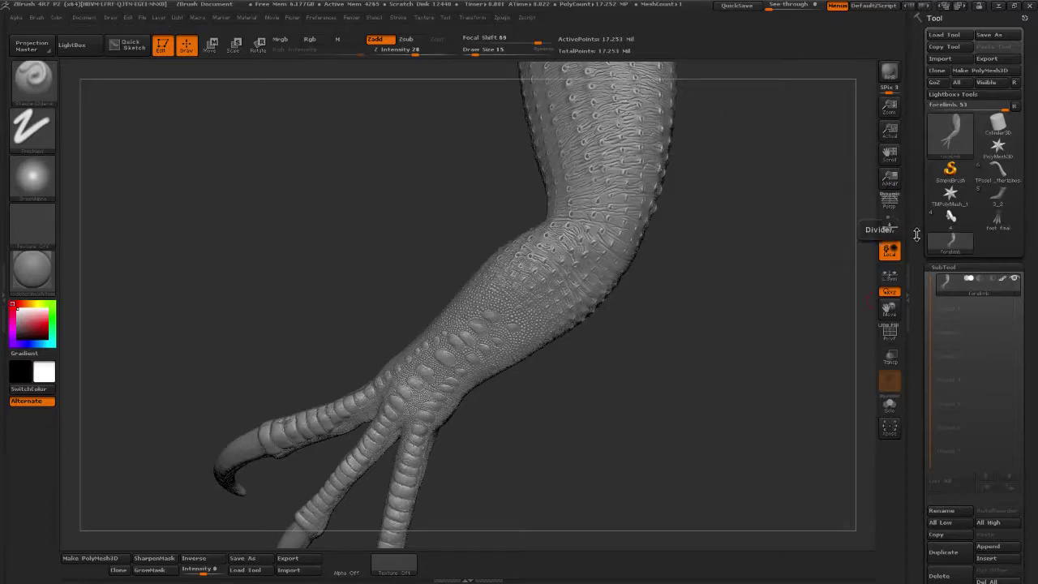
{"action": "scroll", "coordinate": [978, 365], "scroll_direction": "down", "scroll_amount": 5}
{"action": "left_click", "coordinate": [953, 359]}
{"action": "scroll", "coordinate": [921, 347], "scroll_direction": "up", "scroll_amount": 5}
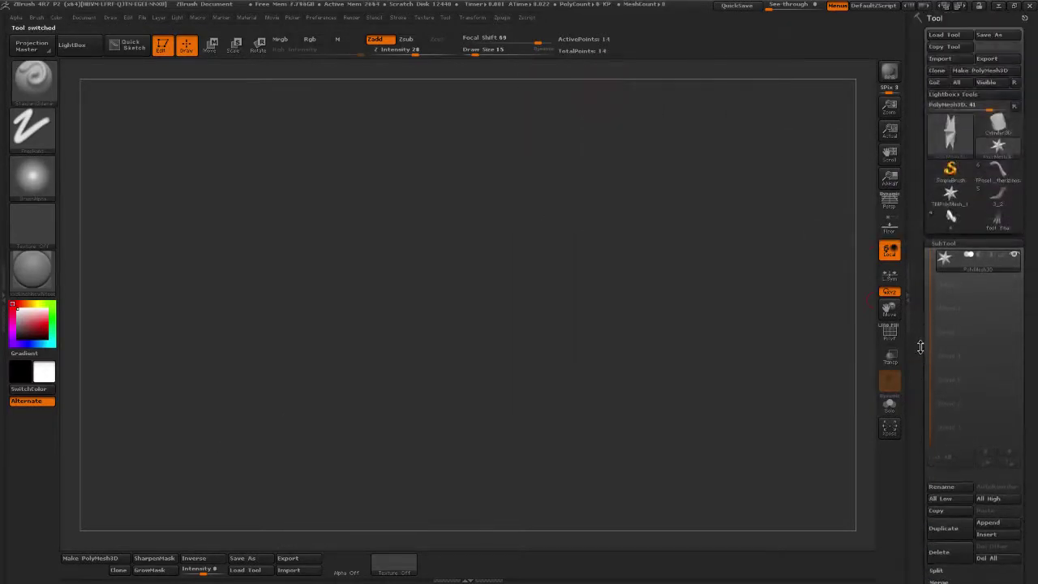
- Switch between the loaded multi-part dinosaur tools and compare their parts to find the forelimb version
{"action": "left_click", "coordinate": [963, 219]}
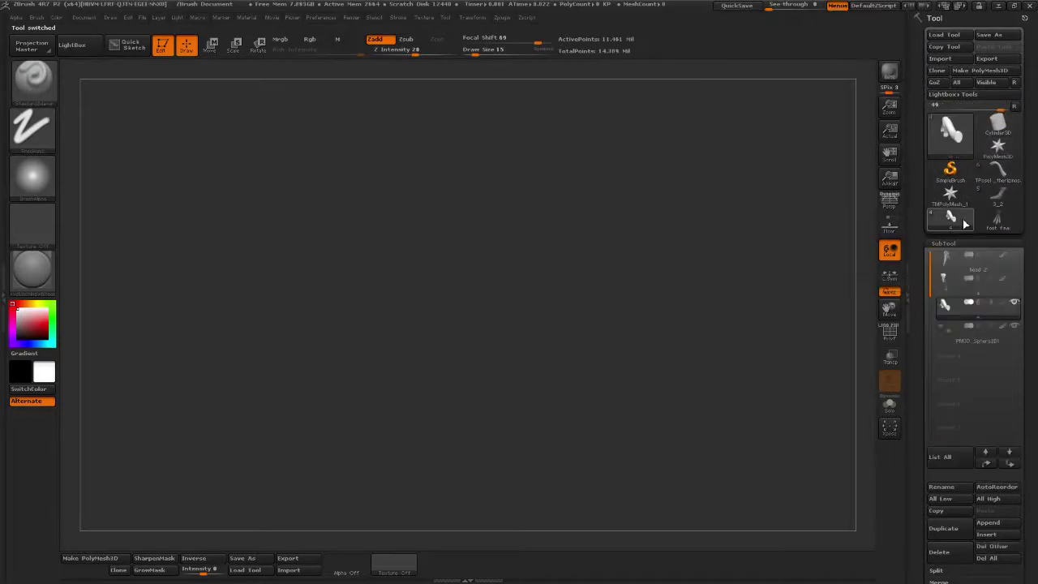
{"action": "left_click", "coordinate": [961, 222]}
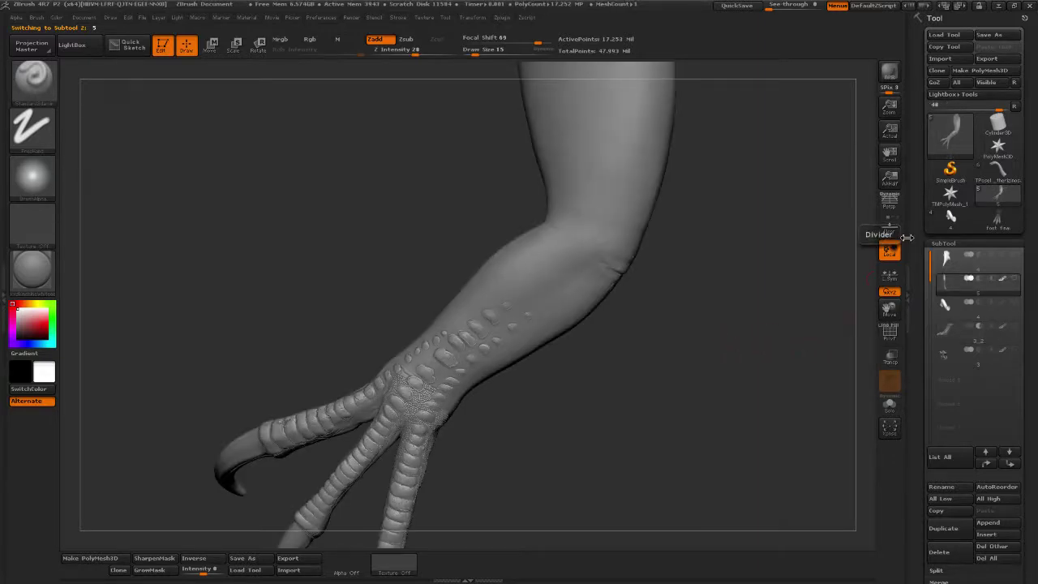
{"action": "left_click", "coordinate": [1001, 179]}
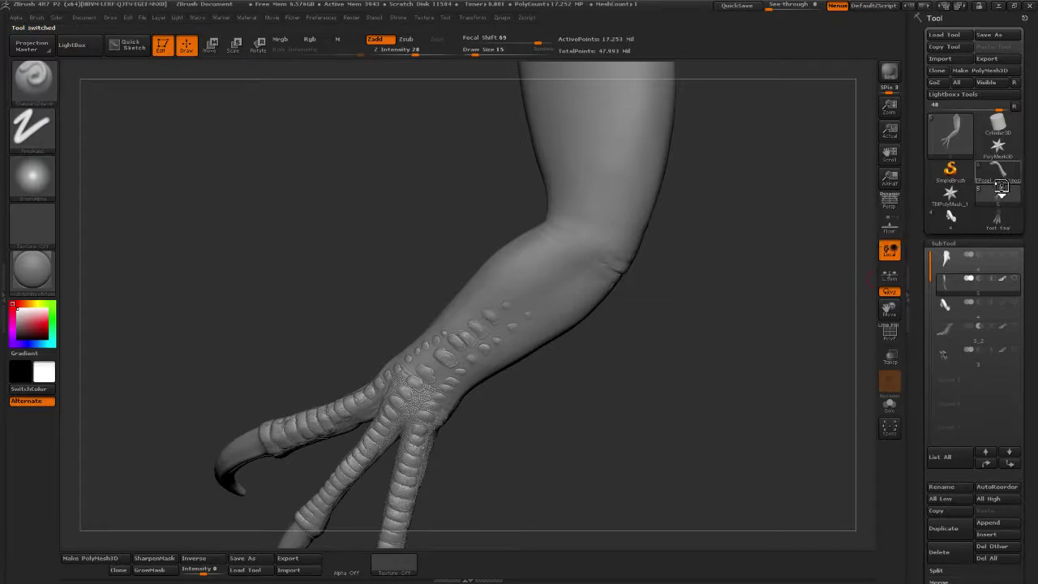
{"action": "left_click", "coordinate": [962, 226]}
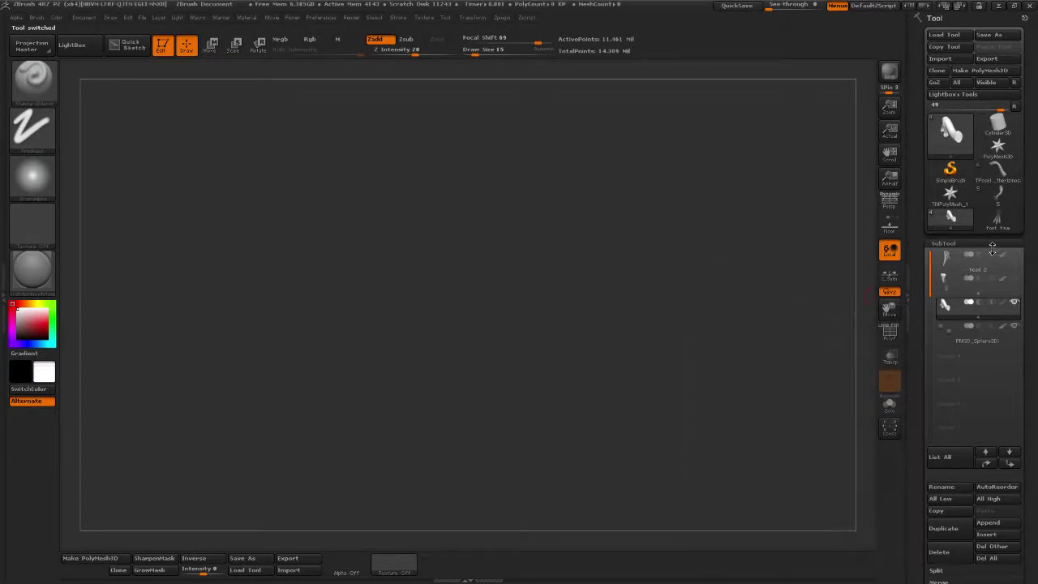
{"action": "mouse_move", "coordinate": [996, 204]}
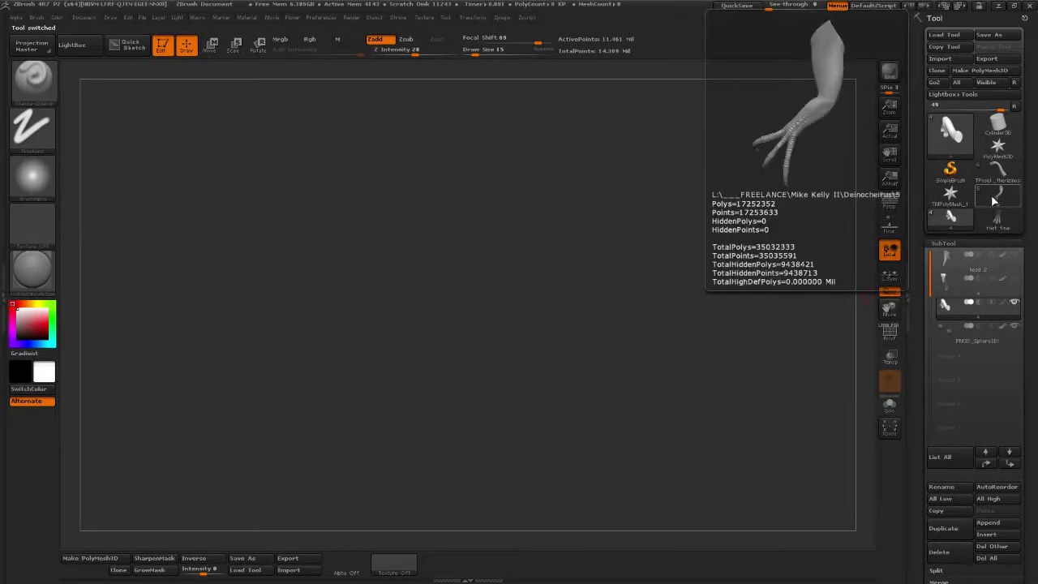
{"action": "mouse_move", "coordinate": [994, 171]}
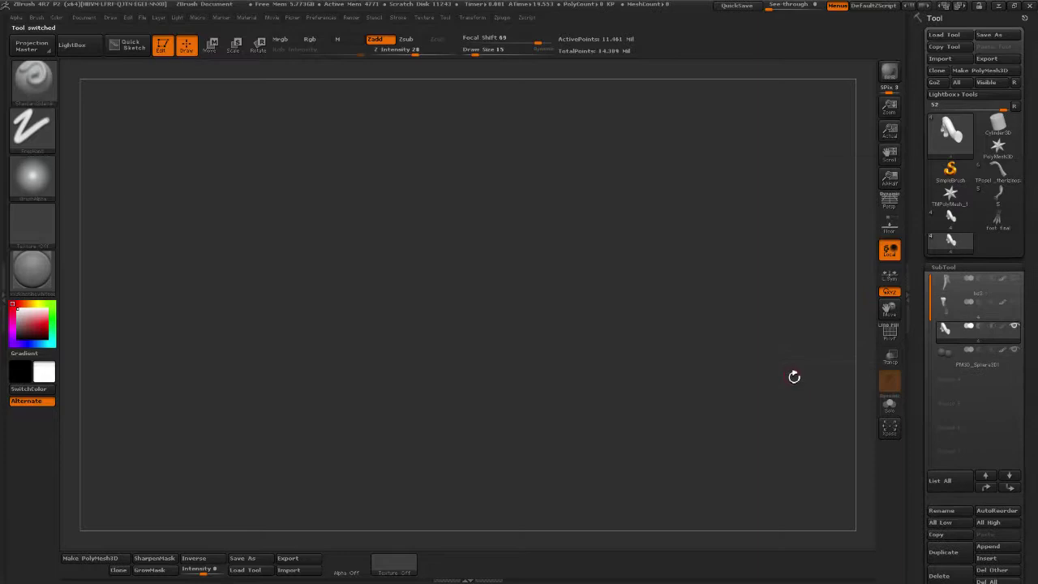
- Delete all subtools of the newly loaded duplicate model, including the limb, sphere eyes and body parts
{"action": "mouse_move", "coordinate": [978, 277]}
{"action": "left_click_drag", "start_coordinate": [915, 445], "coordinate": [918, 414]}
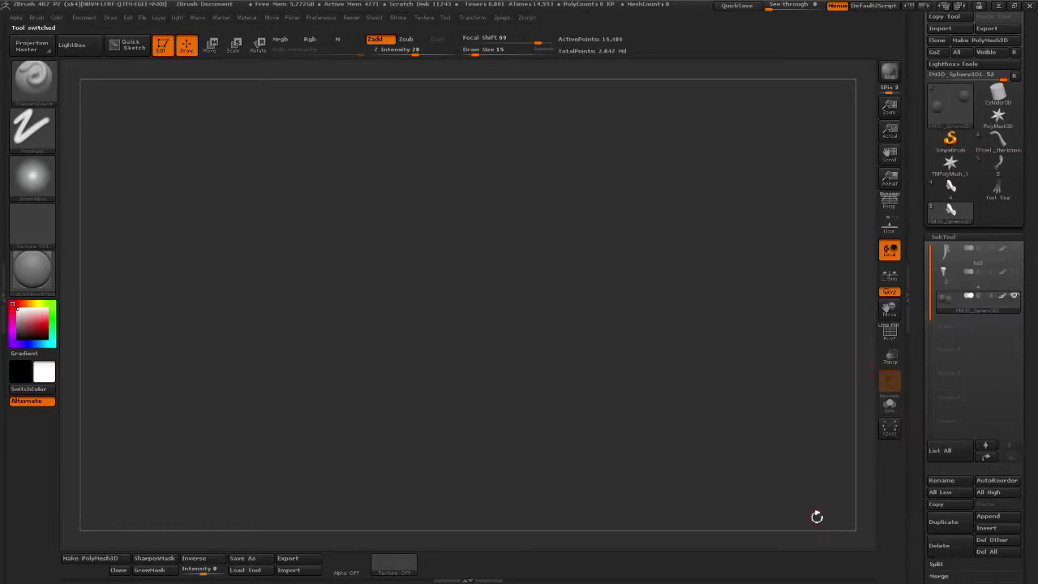
{"action": "left_click", "coordinate": [941, 552]}
{"action": "left_click", "coordinate": [955, 549]}
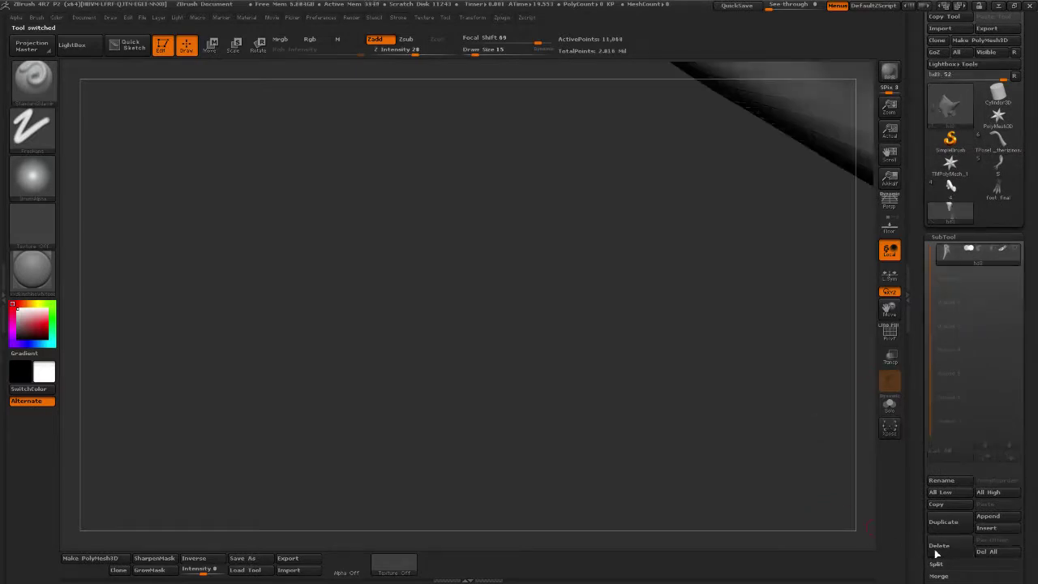
- Select the other loaded model containing the "head 2" subtool and delete all its subtools from the session
{"action": "left_click", "coordinate": [950, 188]}
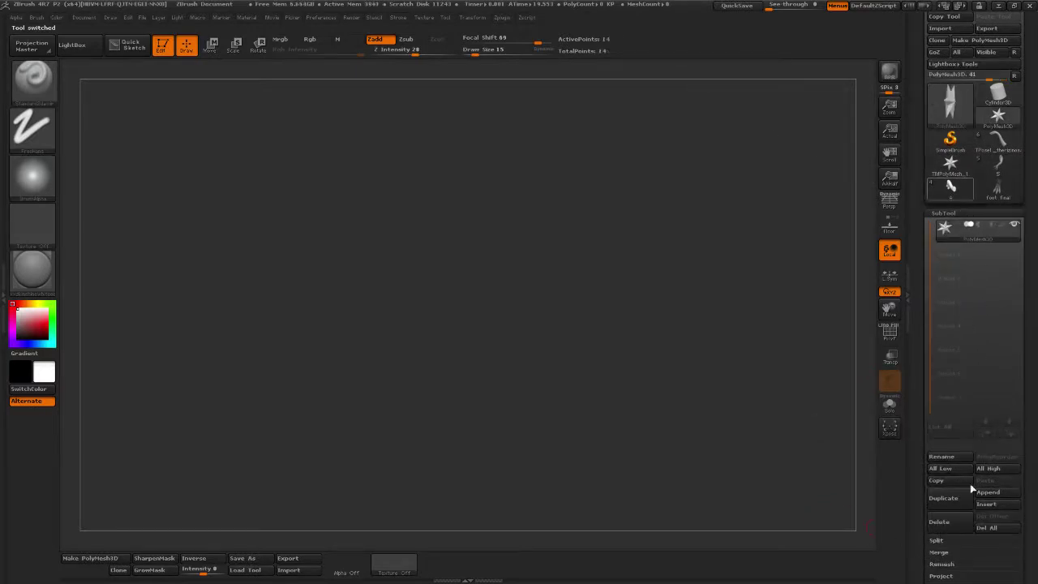
{"action": "left_click", "coordinate": [945, 527]}
{"action": "left_click", "coordinate": [944, 527]}
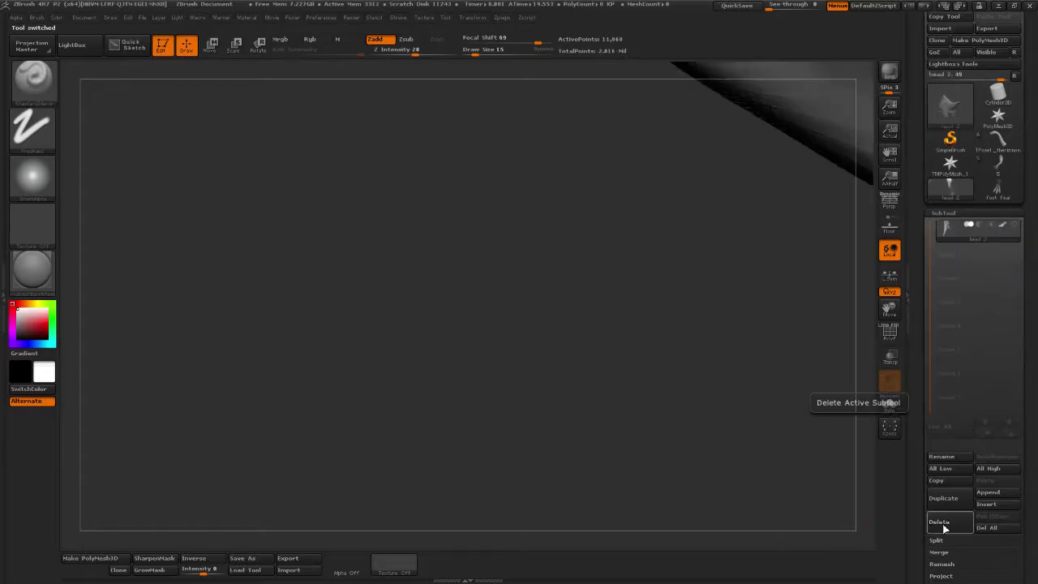
{"action": "left_click", "coordinate": [944, 528]}
- Switch to the foot_final tool and delete its subtool from the session
{"action": "mouse_move", "coordinate": [960, 193]}
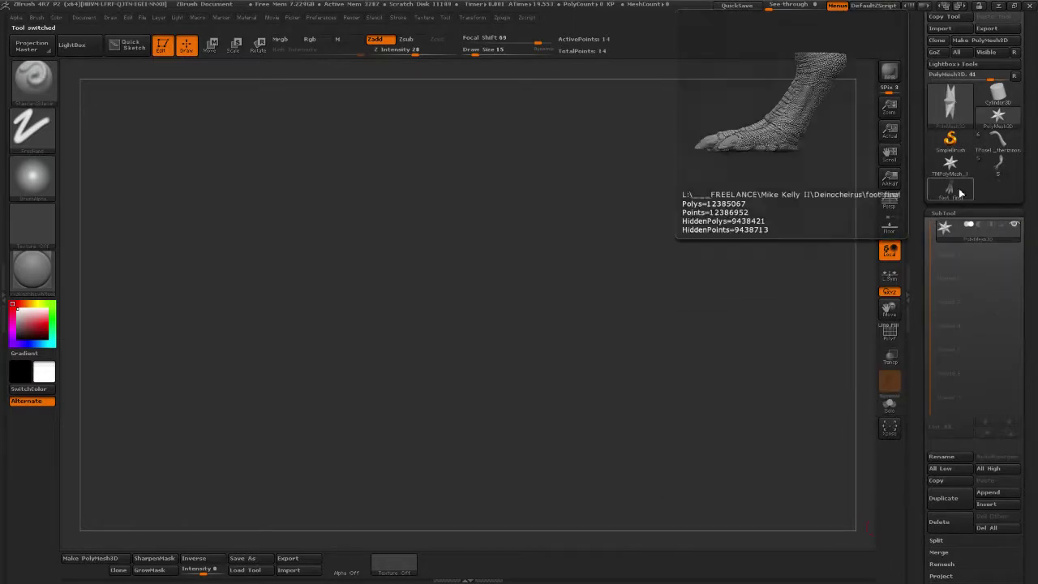
{"action": "left_click", "coordinate": [959, 193]}
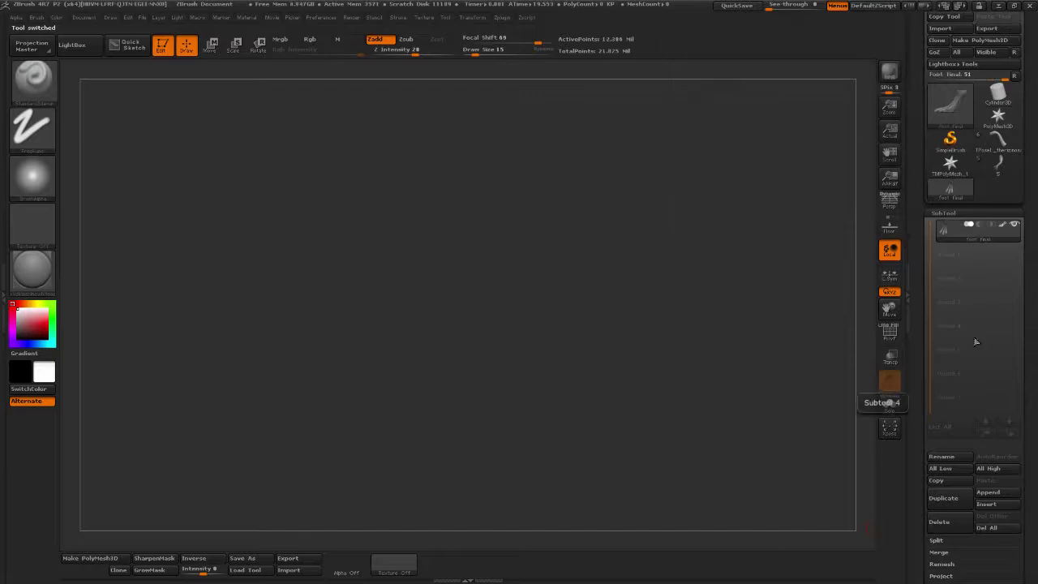
{"action": "left_click", "coordinate": [957, 418]}
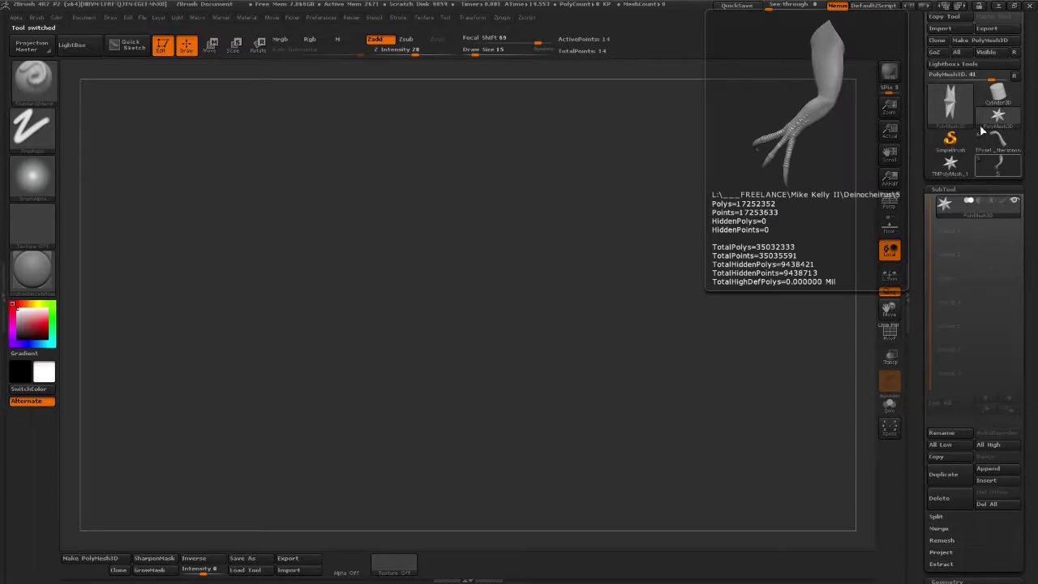
- Clone the fully scaled forelimb subtool as a separate tool and save it as the tool file "forelimb2"
{"action": "left_click", "coordinate": [990, 175]}
{"action": "left_click_drag", "start_coordinate": [920, 76], "coordinate": [923, 226]}
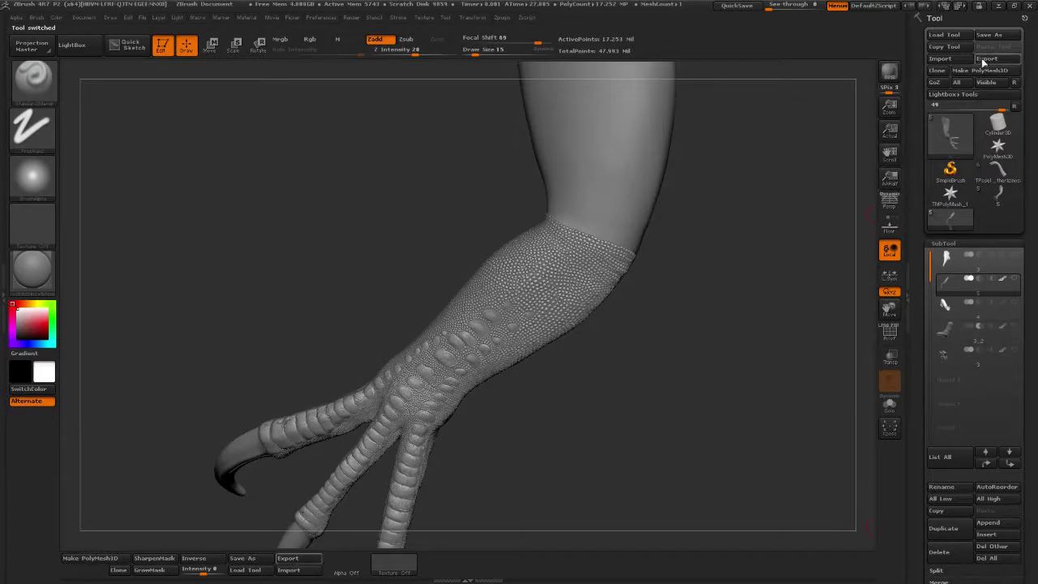
{"action": "left_click", "coordinate": [941, 75]}
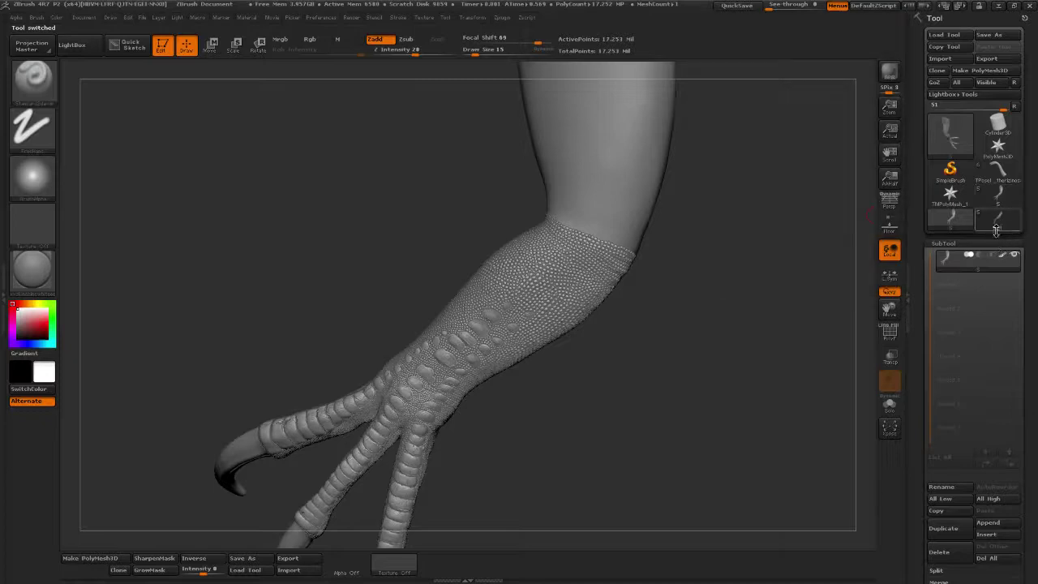
{"action": "left_click", "coordinate": [991, 37]}
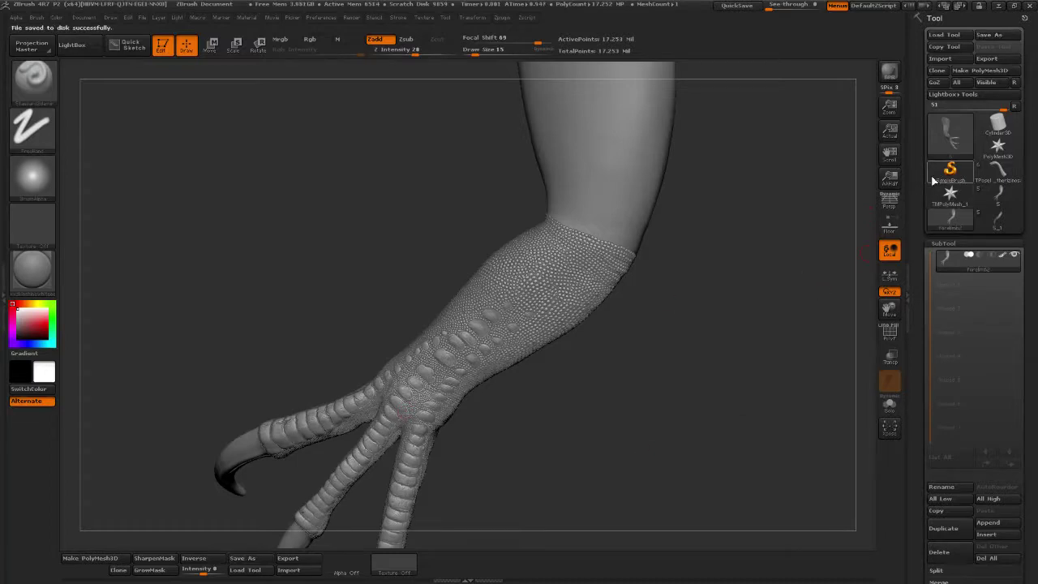
- Switch to the assembled therizinosaurus model and examine its scaled forelimbs, claws, legs and feet
{"action": "mouse_move", "coordinate": [932, 183]}
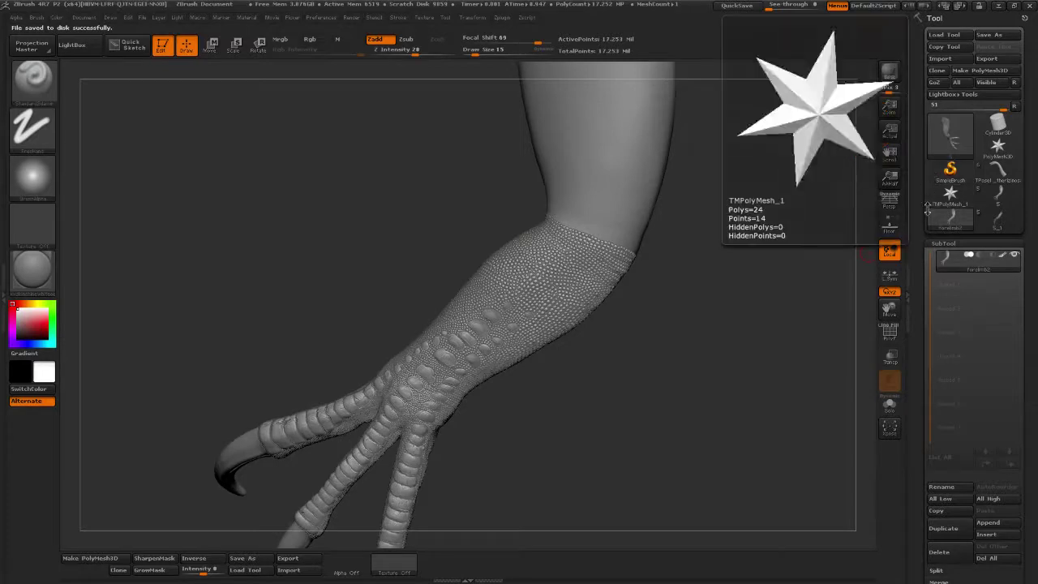
{"action": "left_click", "coordinate": [1000, 185]}
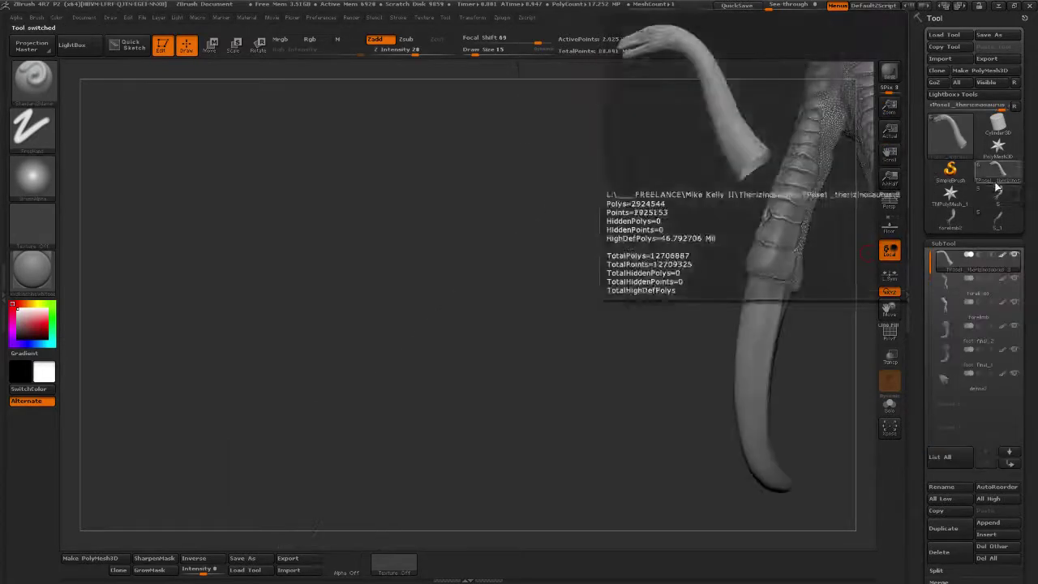
{"action": "left_click_drag", "start_coordinate": [589, 261], "coordinate": [197, 343], "text": "alt"}
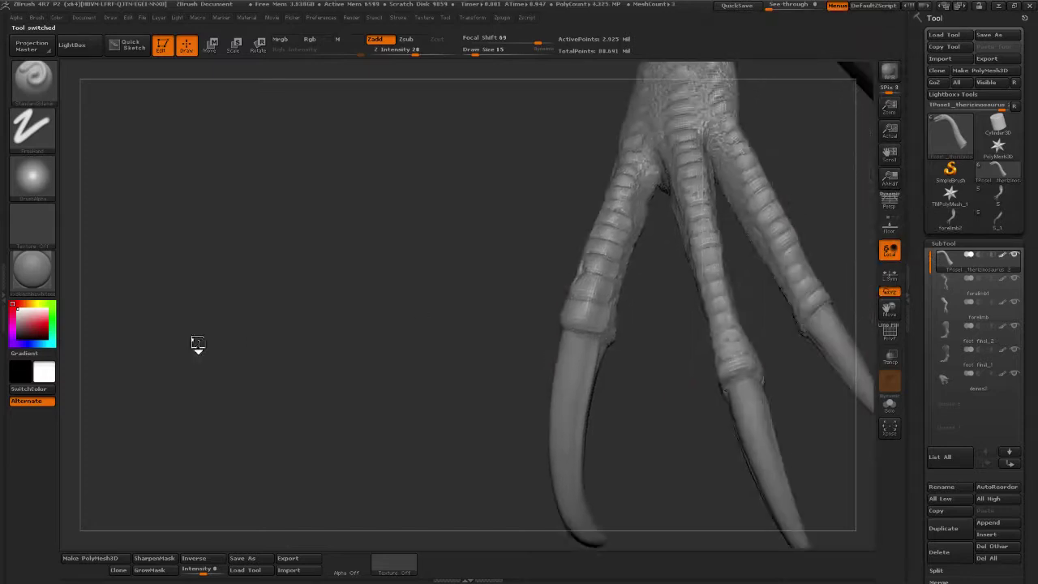
{"action": "left_click_drag", "start_coordinate": [667, 276], "coordinate": [438, 288], "text": "alt"}
{"action": "left_click_drag", "start_coordinate": [300, 100], "coordinate": [271, 330], "text": "alt"}
{"action": "left_click_drag", "start_coordinate": [298, 442], "coordinate": [266, 334], "text": "alt"}
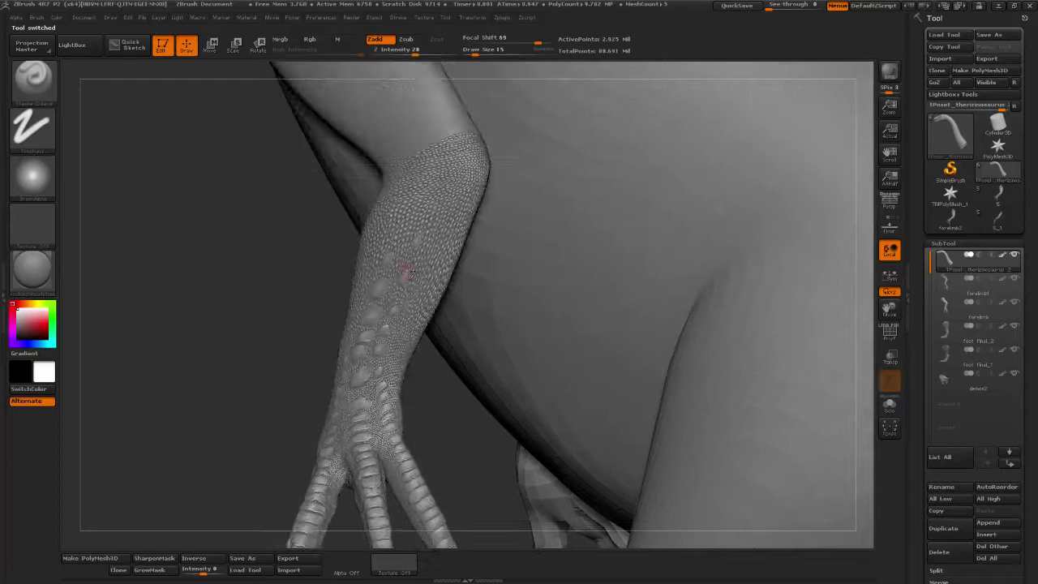
{"action": "left_click_drag", "start_coordinate": [201, 293], "coordinate": [252, 317]}
{"action": "mouse_move", "coordinate": [397, 416]}
{"action": "left_mouse_down", "text": "alt"}
{"action": "mouse_move", "coordinate": [356, 369]}
{"action": "mouse_move", "coordinate": [452, 496]}
{"action": "left_mouse_up", "text": "alt"}
{"action": "mouse_move", "coordinate": [681, 473]}
{"action": "left_mouse_down", "text": "shift"}
{"action": "mouse_move", "coordinate": [734, 491]}
{"action": "mouse_move", "coordinate": [644, 361]}
{"action": "mouse_move", "coordinate": [505, 449]}
{"action": "left_mouse_up", "text": "shift"}
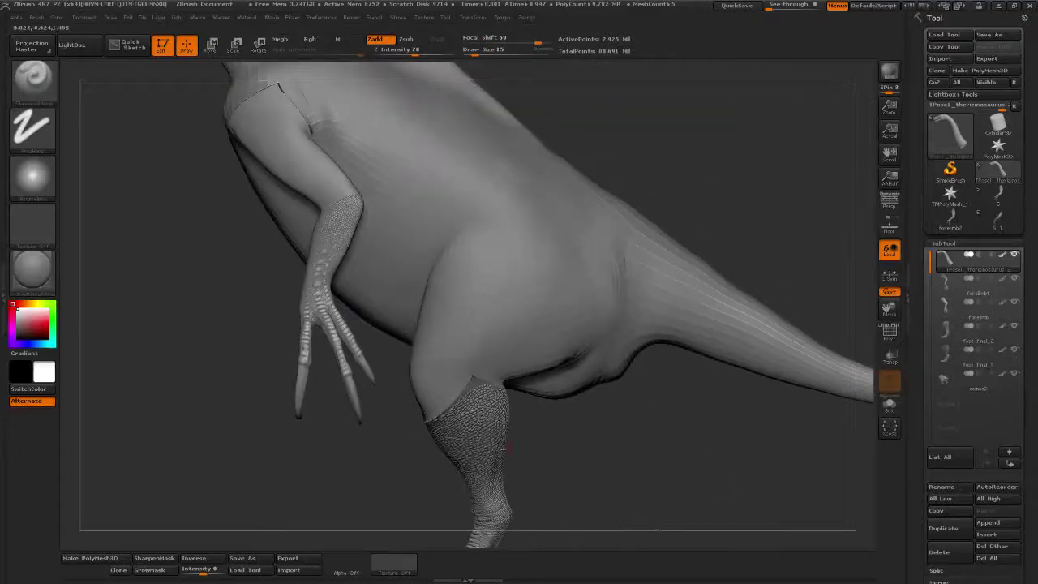
{"action": "left_click_drag", "start_coordinate": [661, 473], "coordinate": [760, 447]}
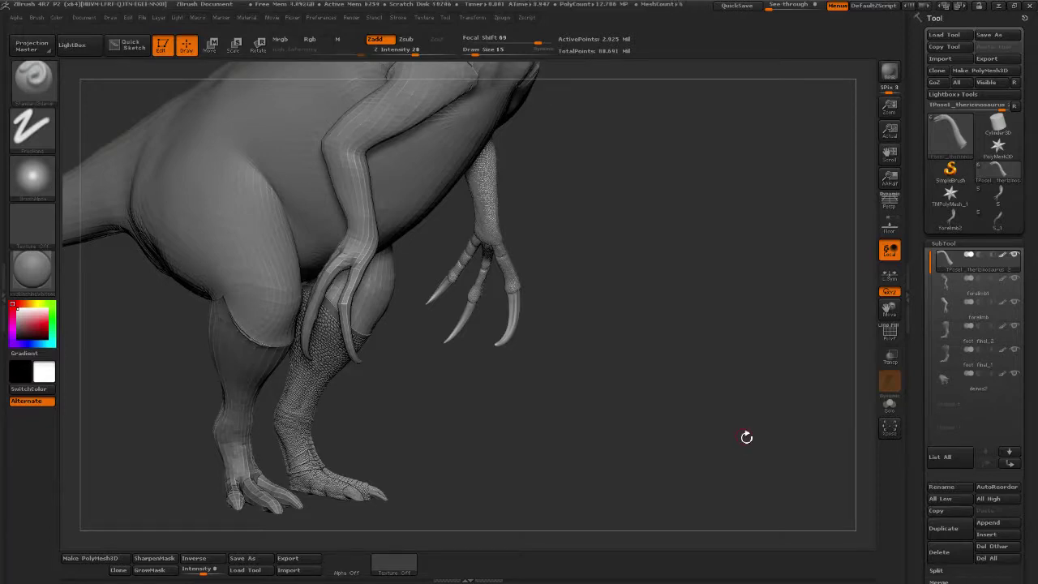
- Check the therizinosaurus's shoulder, neck and head, and save the assembled model as a tool file
{"action": "left_click_drag", "start_coordinate": [623, 296], "coordinate": [470, 469]}
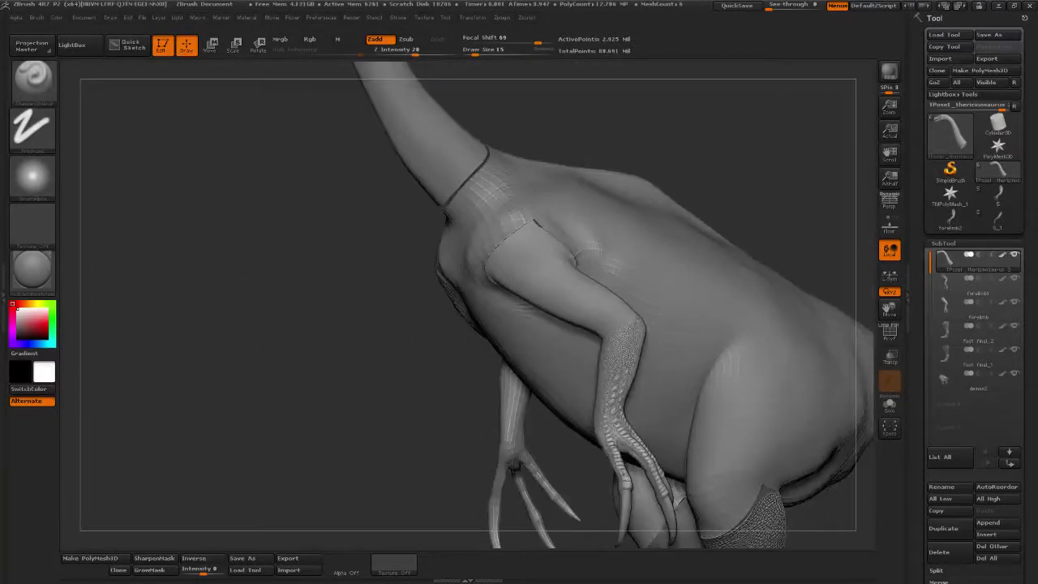
{"action": "left_click_drag", "start_coordinate": [546, 270], "coordinate": [512, 389], "text": "alt"}
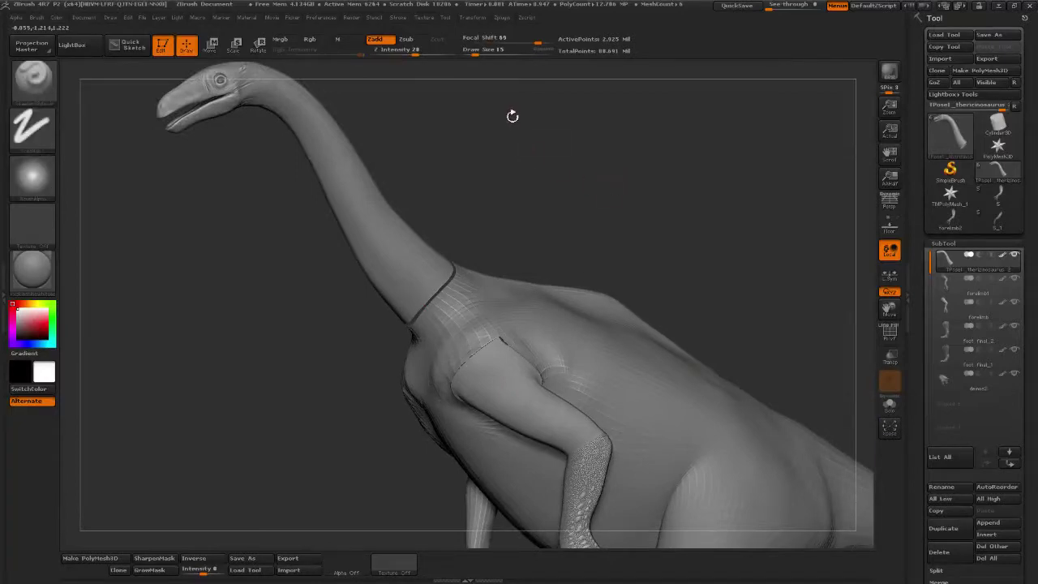
{"action": "left_click_drag", "start_coordinate": [513, 116], "coordinate": [528, 250]}
{"action": "left_click_drag", "start_coordinate": [403, 244], "coordinate": [638, 161]}
{"action": "left_click_drag", "start_coordinate": [438, 430], "coordinate": [575, 269]}
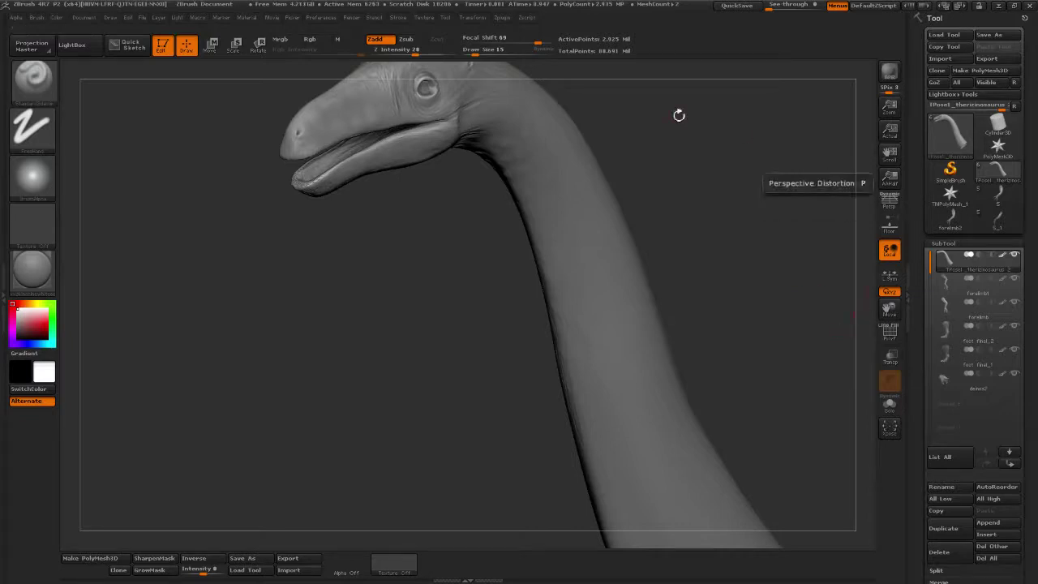
{"action": "left_click_drag", "start_coordinate": [798, 162], "coordinate": [586, 134], "text": "alt"}
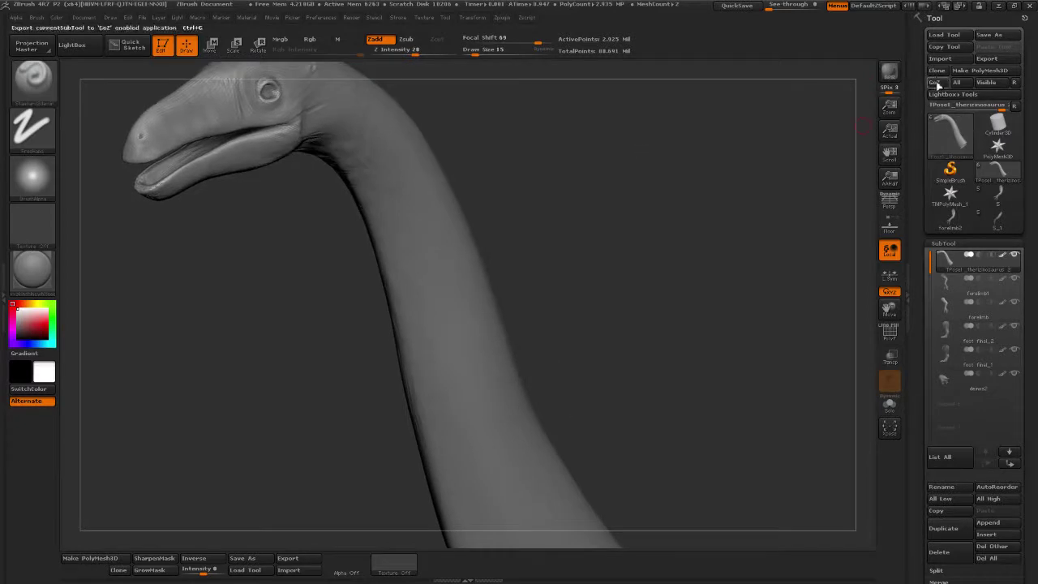
{"action": "left_click", "coordinate": [989, 37]}
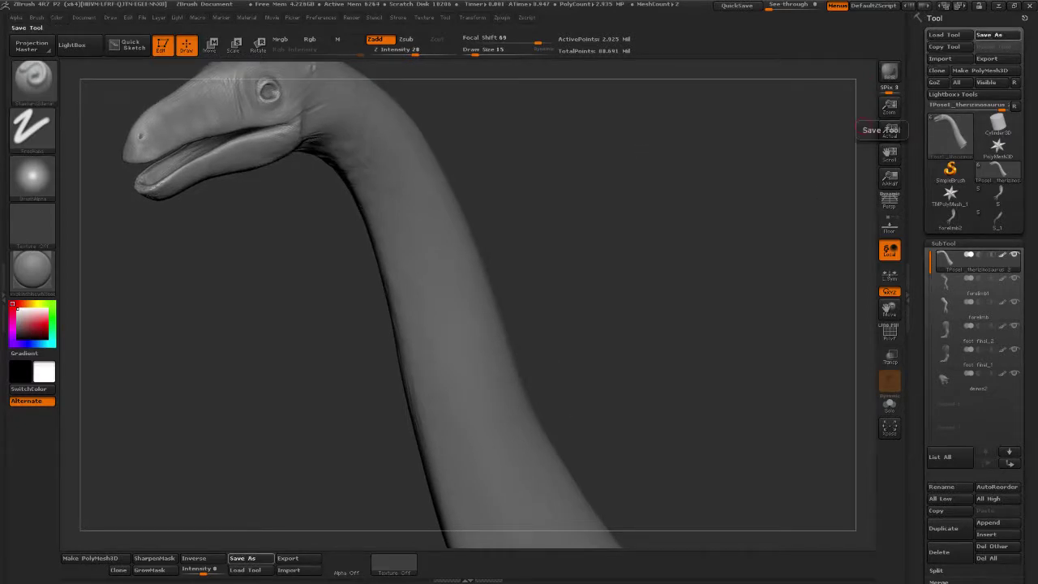
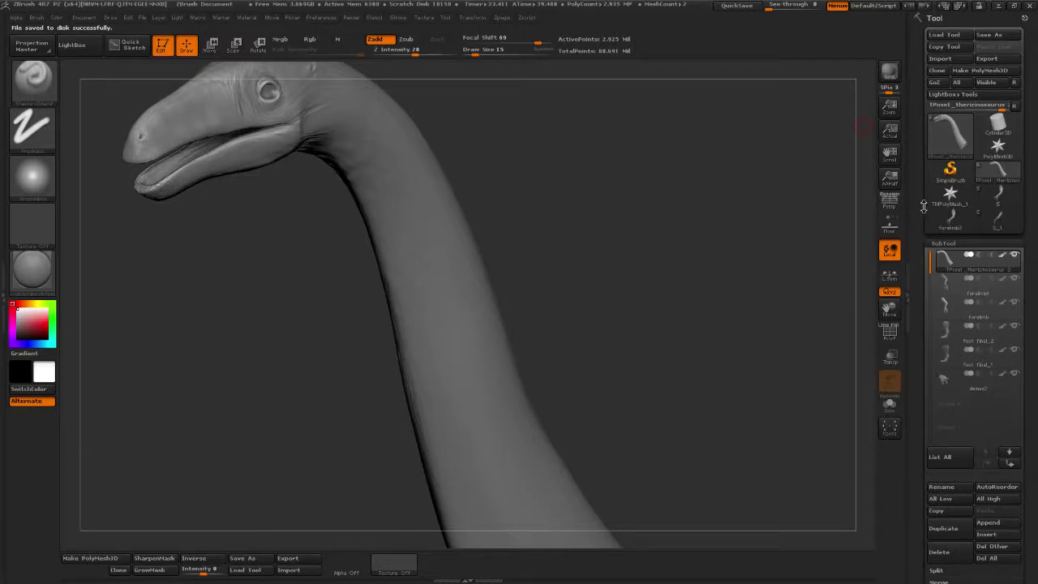
- Switch to the multi-part model with the fully scaled forelimb and delete all its subtools
{"action": "left_click", "coordinate": [999, 231]}
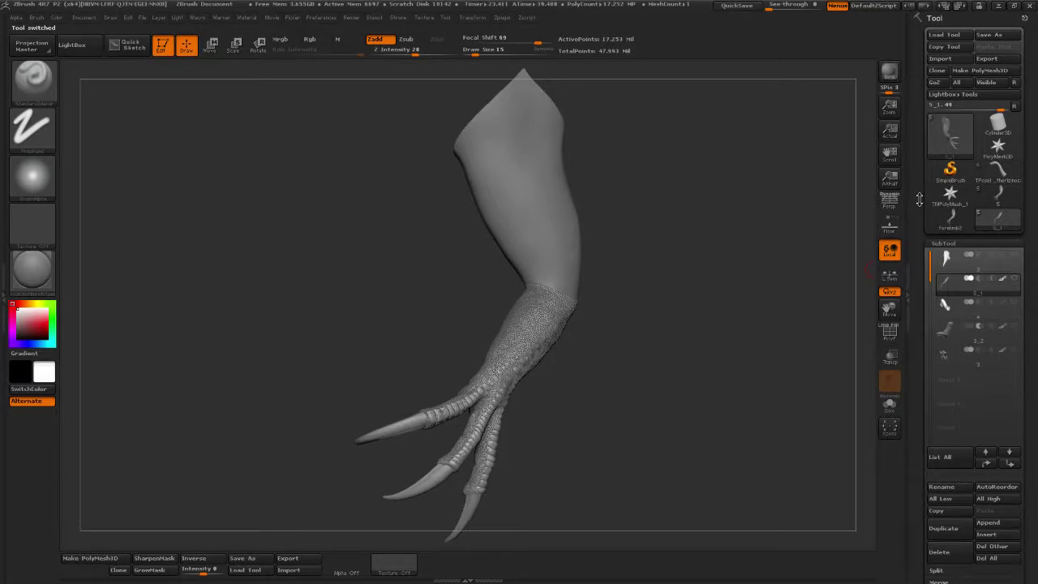
{"action": "left_click_drag", "start_coordinate": [917, 200], "coordinate": [916, 148]}
{"action": "left_click", "coordinate": [959, 439]}
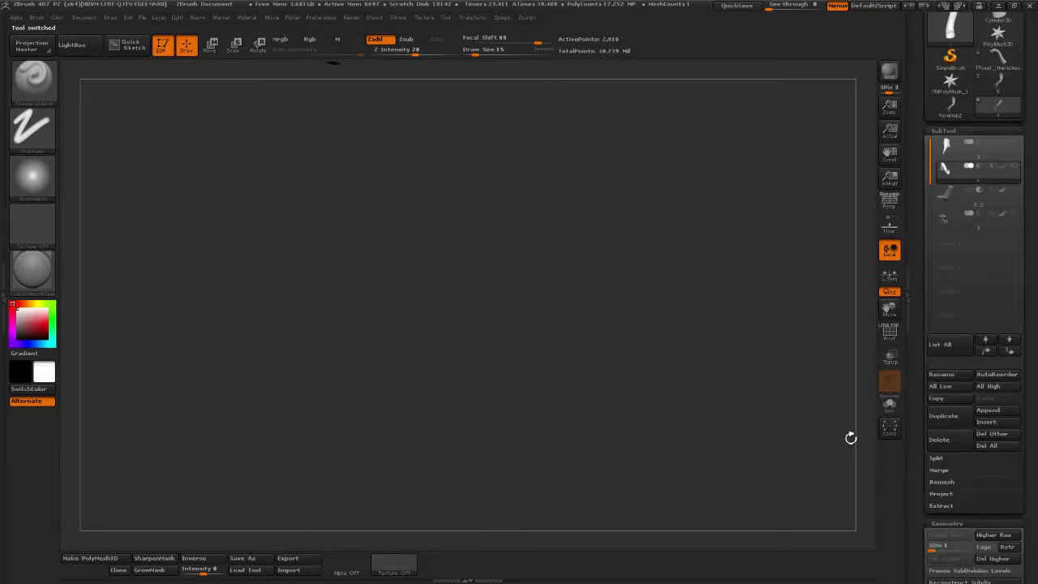
{"action": "left_click", "coordinate": [943, 441]}
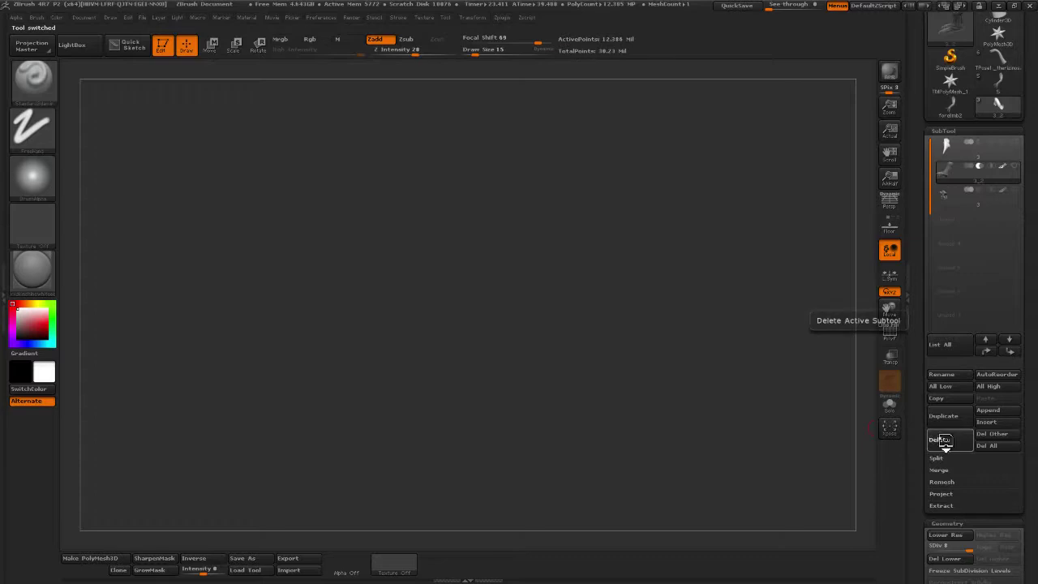
{"action": "left_click", "coordinate": [945, 440]}
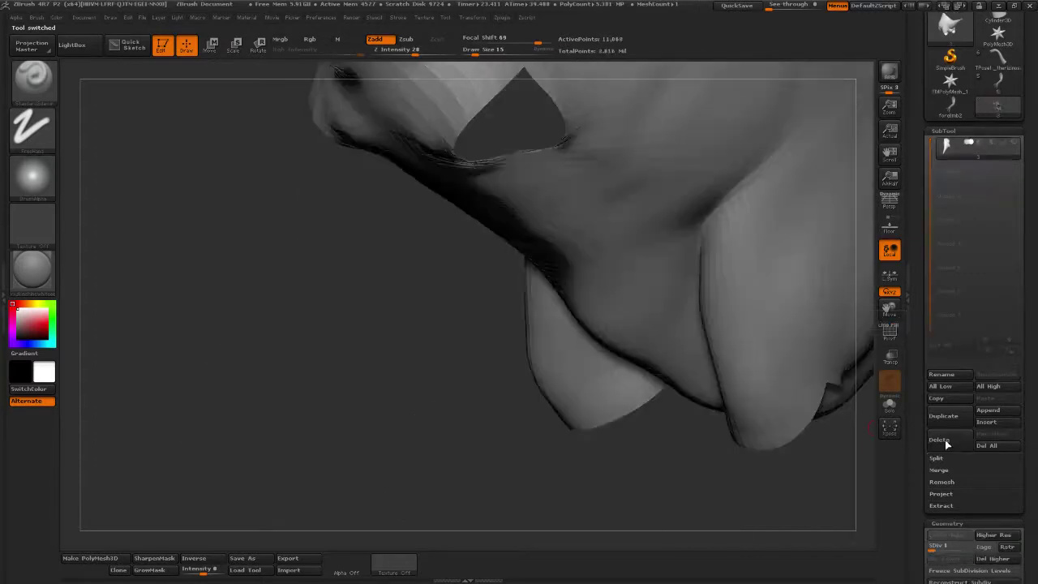
{"action": "left_click", "coordinate": [945, 440]}
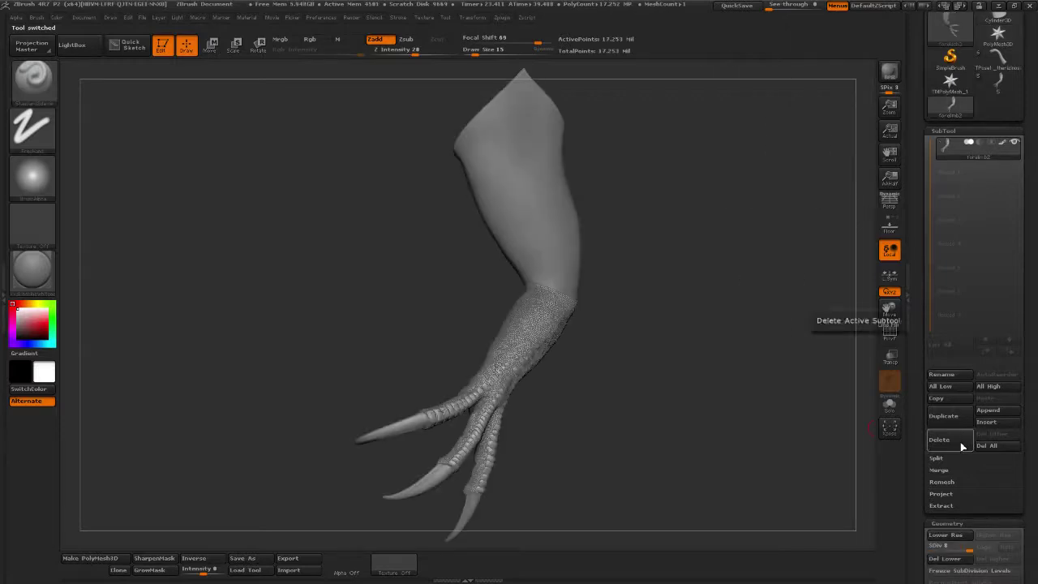
- Delete the cloned forelimb tool and try to clear the remaining multi-part model's subtools one by one
{"action": "left_click", "coordinate": [962, 446]}
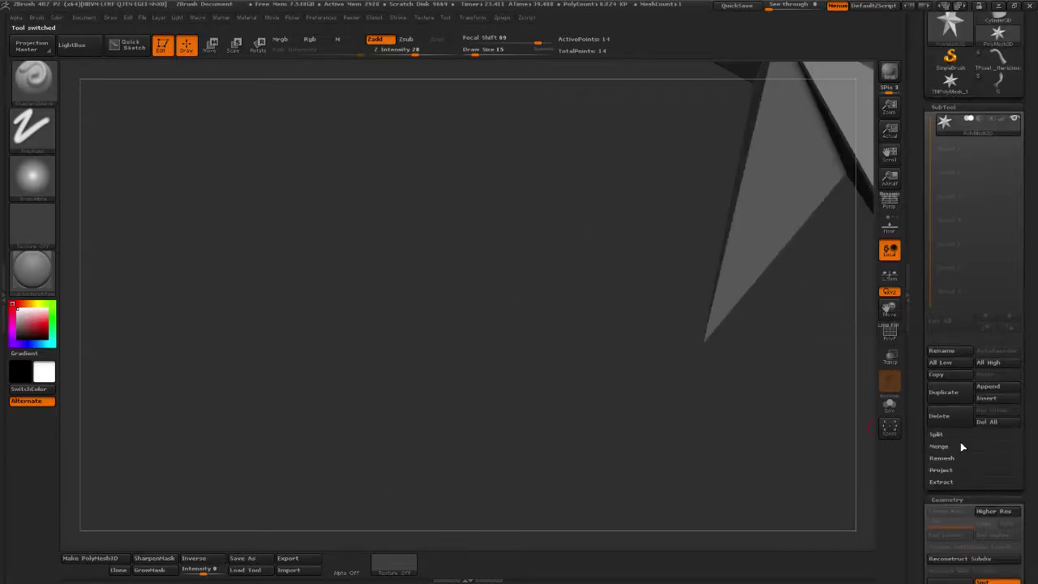
{"action": "left_click", "coordinate": [991, 93]}
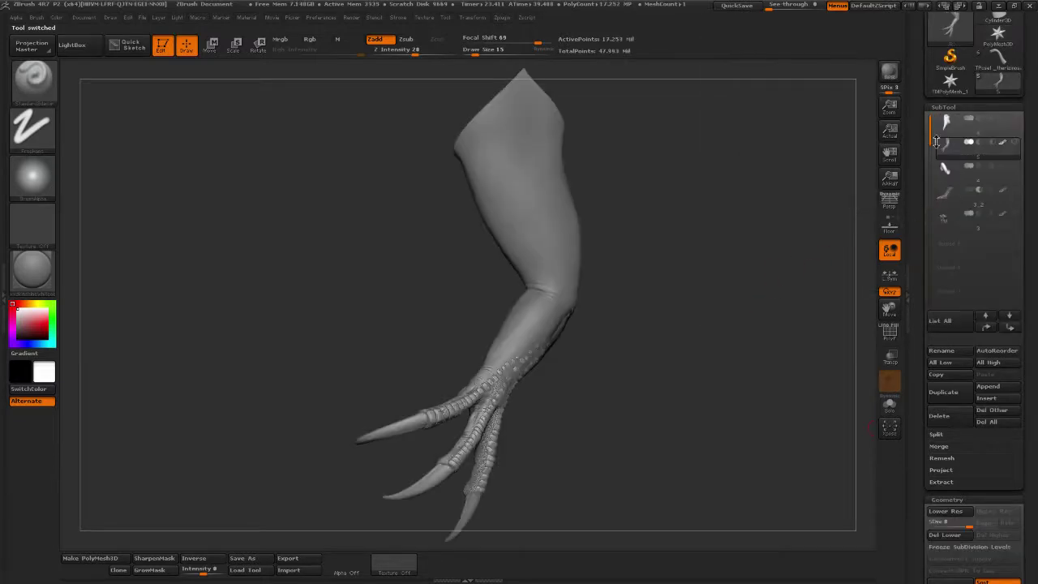
{"action": "mouse_move", "coordinate": [1011, 168]}
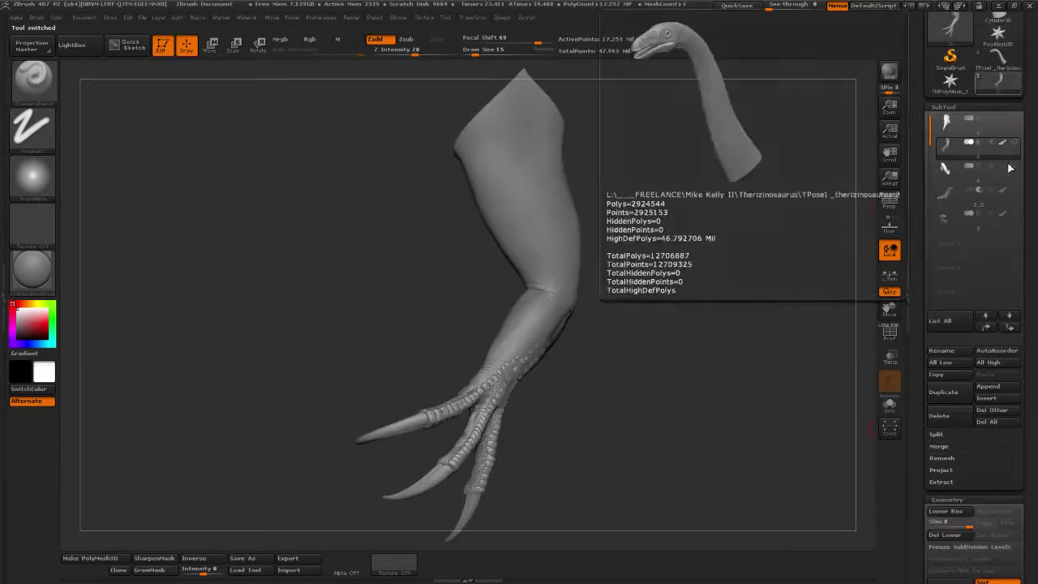
{"action": "left_click", "coordinate": [946, 422]}
{"action": "left_click", "coordinate": [946, 424]}
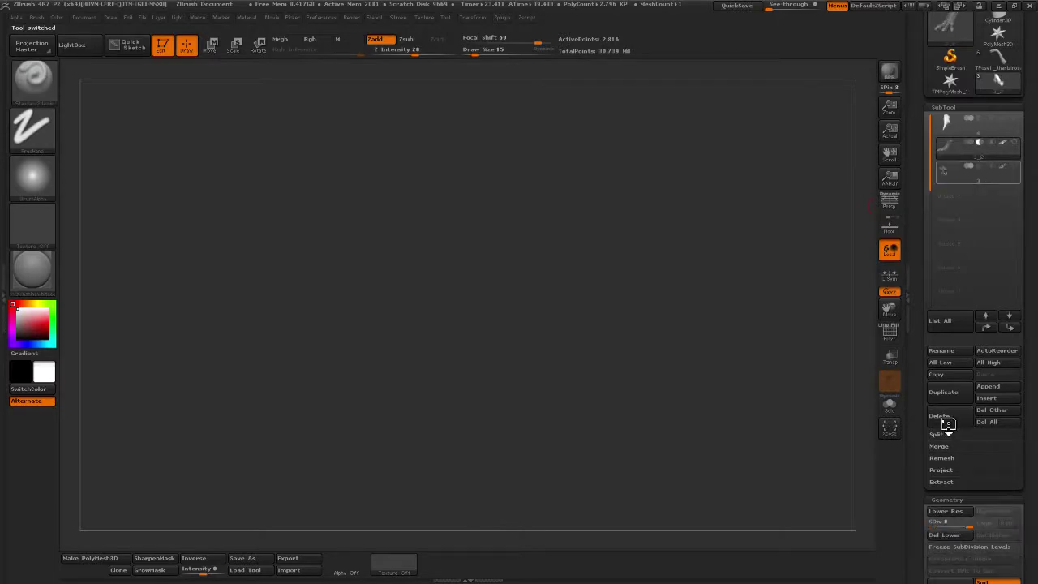
{"action": "left_click", "coordinate": [946, 422]}
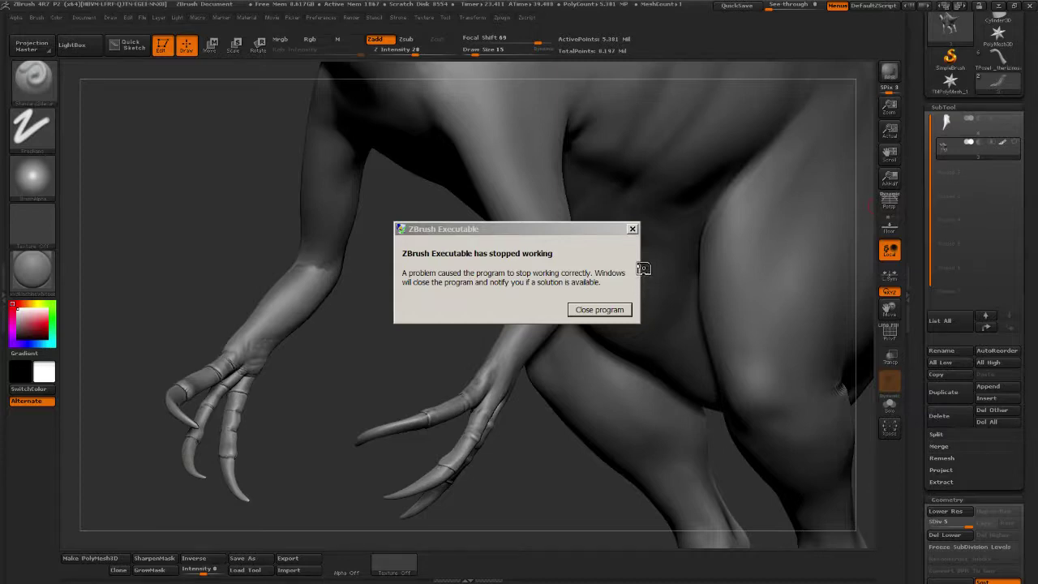
- Close the crashed program, relaunch ZBrush from the desktop and dismiss its startup note
{"action": "left_click", "coordinate": [600, 313]}
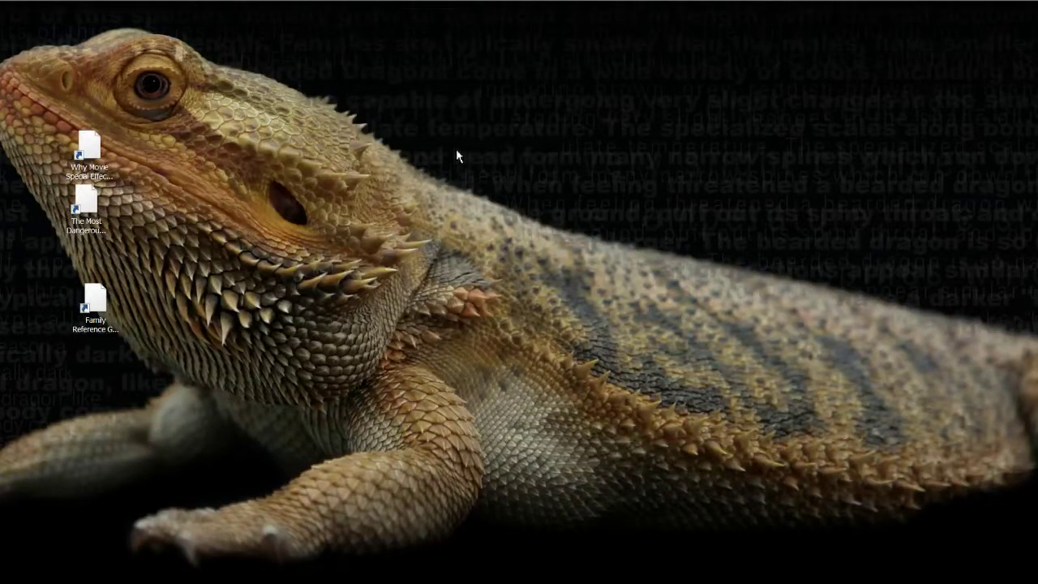
{"action": "right_click", "coordinate": [385, 202]}
{"action": "left_click", "coordinate": [365, 190]}
{"action": "mouse_move", "coordinate": [285, 4]}
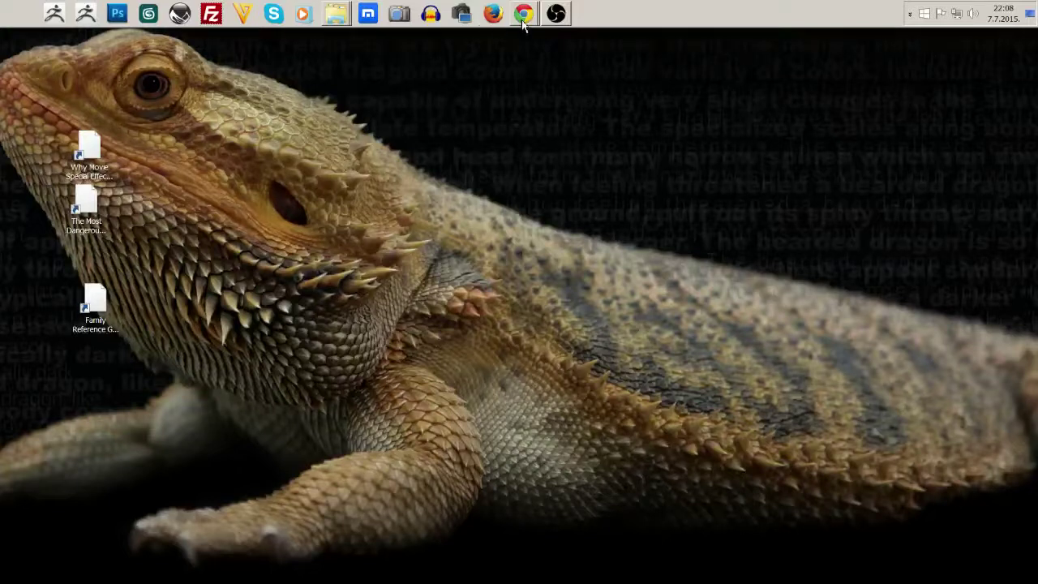
{"action": "left_click", "coordinate": [60, 18]}
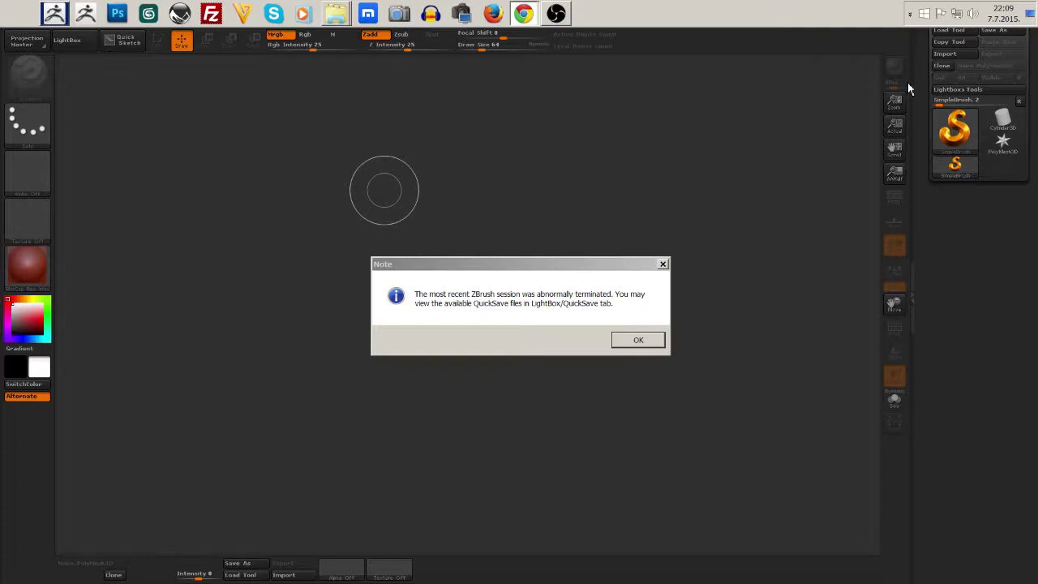
{"action": "left_click", "coordinate": [637, 340]}
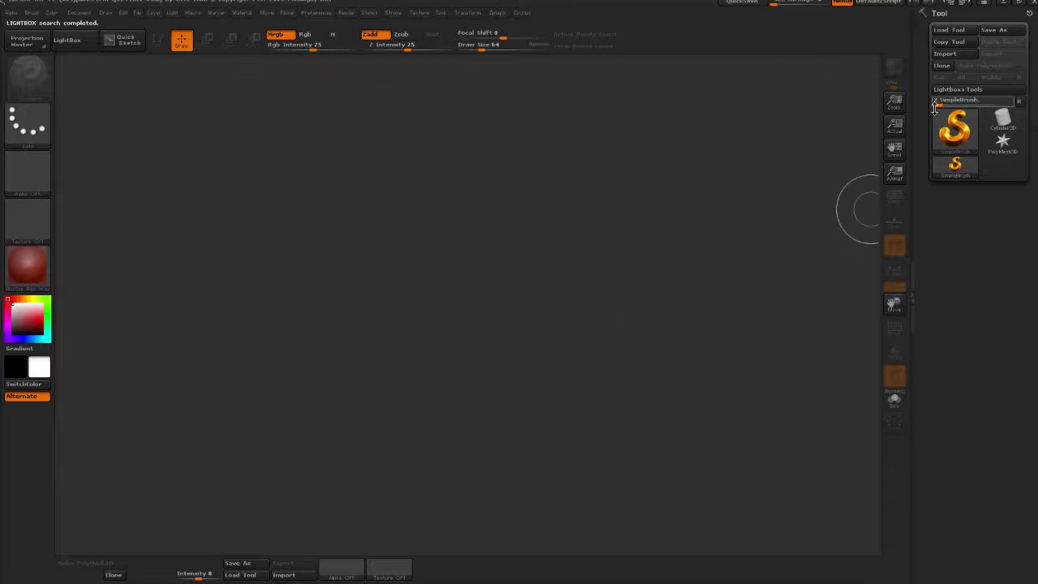
- Load the saved tool "TPose1_therizinosaurus 2", show its subtools, place it on the canvas in Edit mode and frame it
{"action": "left_click", "coordinate": [949, 29]}
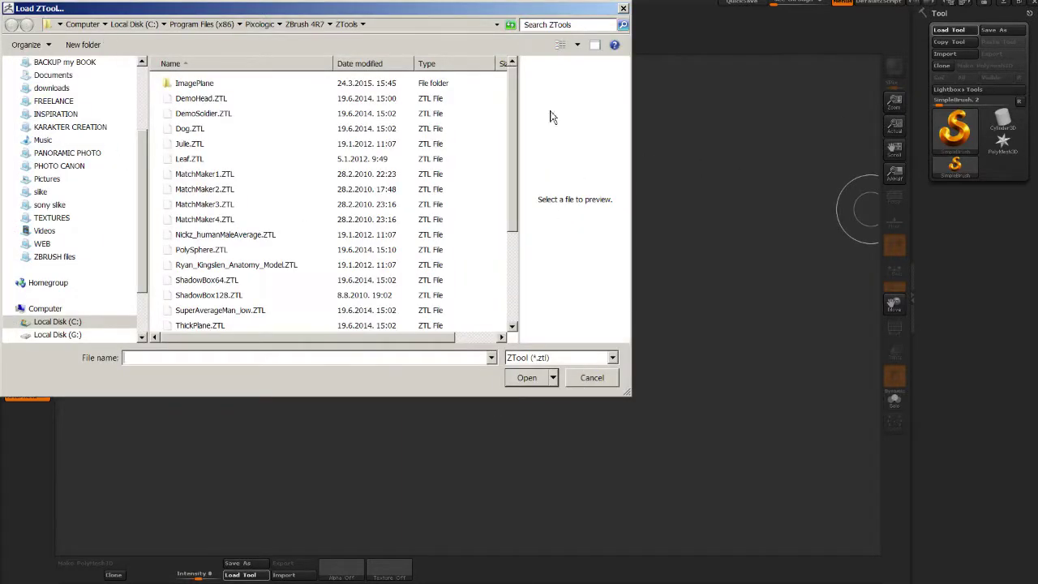
{"action": "key", "text": "Escape"}
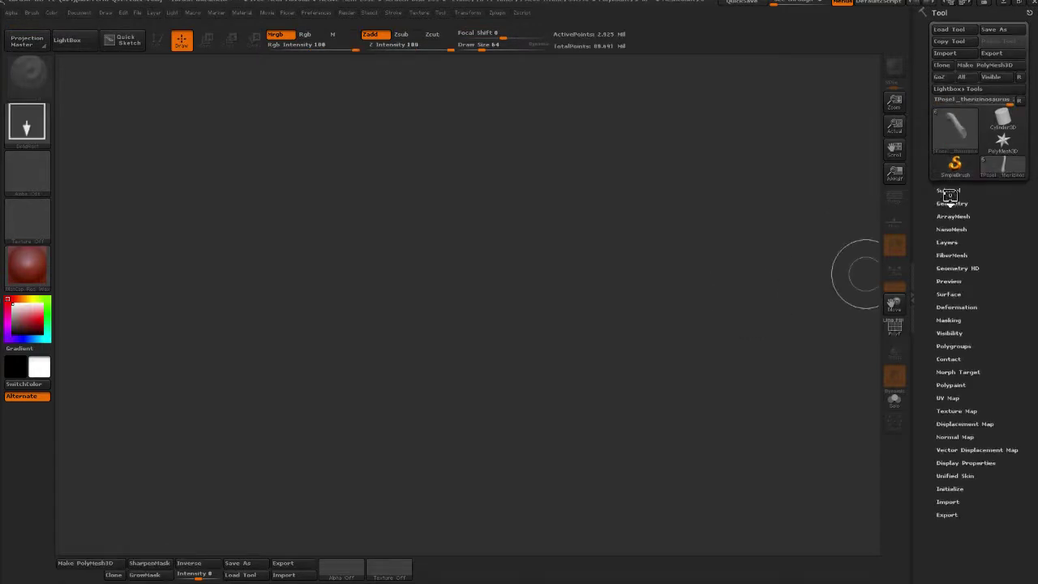
{"action": "left_click", "coordinate": [949, 192]}
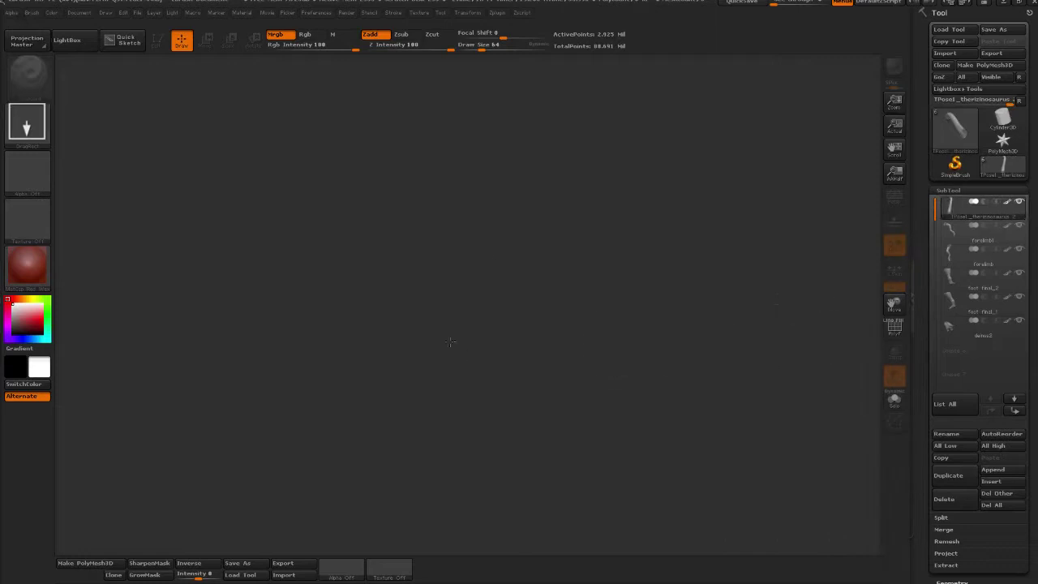
{"action": "left_click_drag", "start_coordinate": [451, 341], "coordinate": [186, 63]}
{"action": "left_click", "coordinate": [157, 39]}
{"action": "key", "text": "f"}
- Examine the reloaded therizinosaurus's body, scaled forelimb, shoulder joints, neck and head from several angles
{"action": "left_click_drag", "start_coordinate": [508, 230], "coordinate": [682, 211]}
{"action": "left_click_drag", "start_coordinate": [398, 195], "coordinate": [694, 192]}
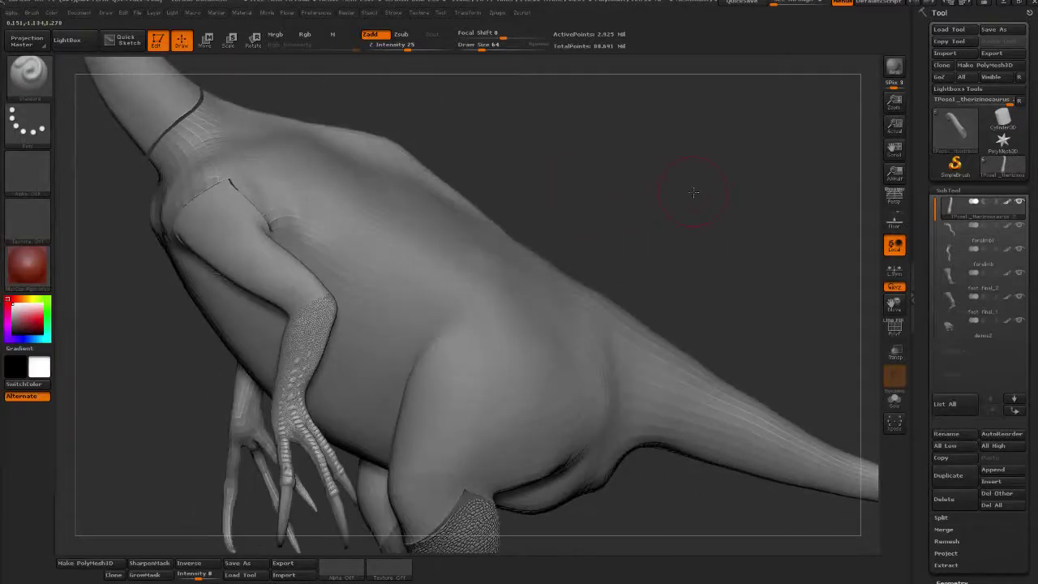
{"action": "left_click_drag", "start_coordinate": [594, 197], "coordinate": [734, 215]}
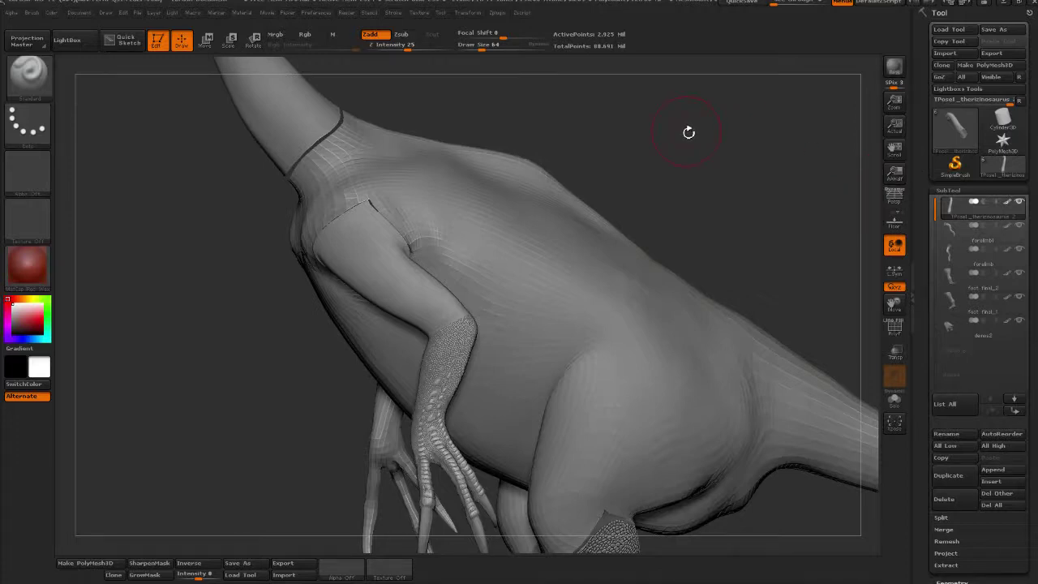
{"action": "left_click_drag", "start_coordinate": [691, 132], "coordinate": [695, 283]}
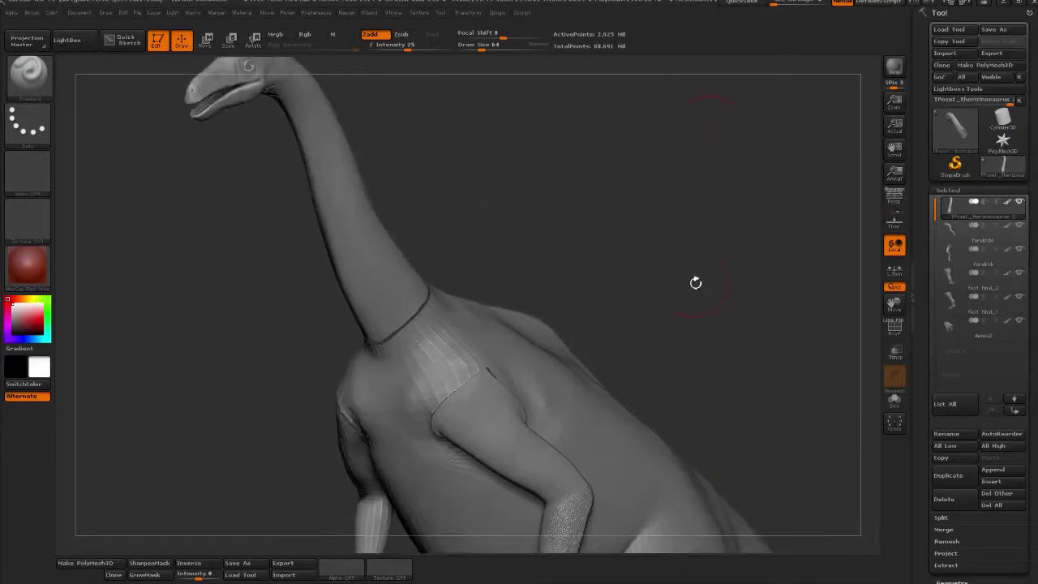
{"action": "left_click_drag", "start_coordinate": [689, 245], "coordinate": [635, 136]}
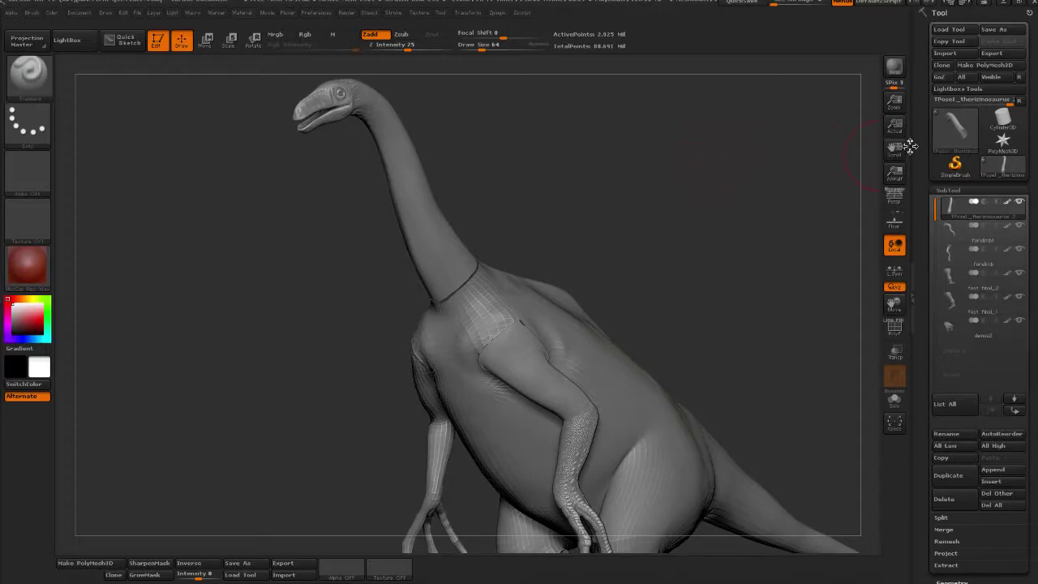
{"action": "left_click_drag", "start_coordinate": [550, 87], "coordinate": [634, 344], "text": "alt"}
{"action": "key", "text": "f"}
{"action": "left_click_drag", "start_coordinate": [535, 302], "coordinate": [638, 279]}
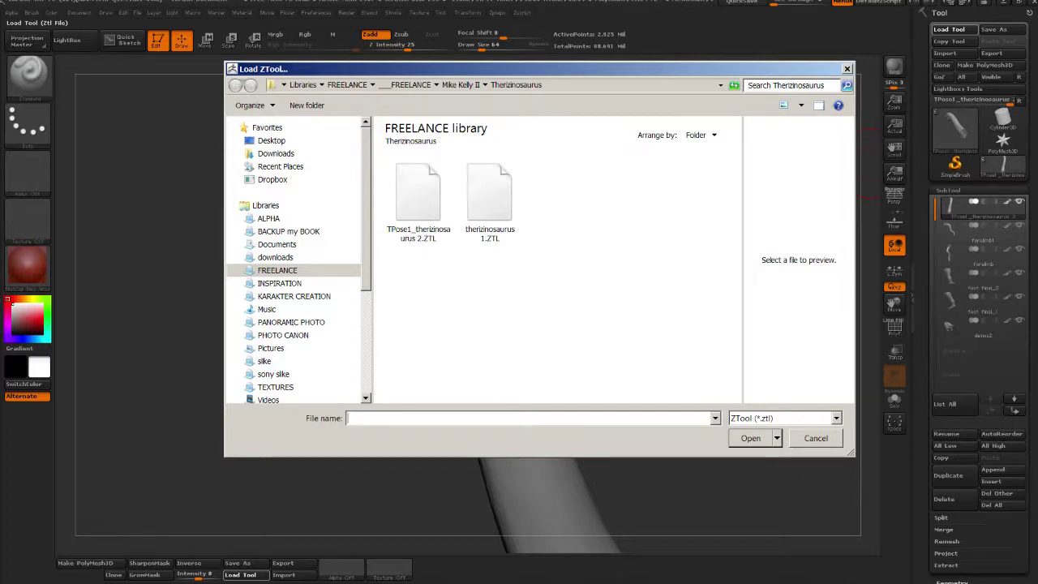
- Load the tool file "therizionosaur DETAILING5Color.ZTL" from the Therizionosaurus folder under KARAKTER CREATION and DINOSAURI
{"action": "left_click", "coordinate": [428, 203]}
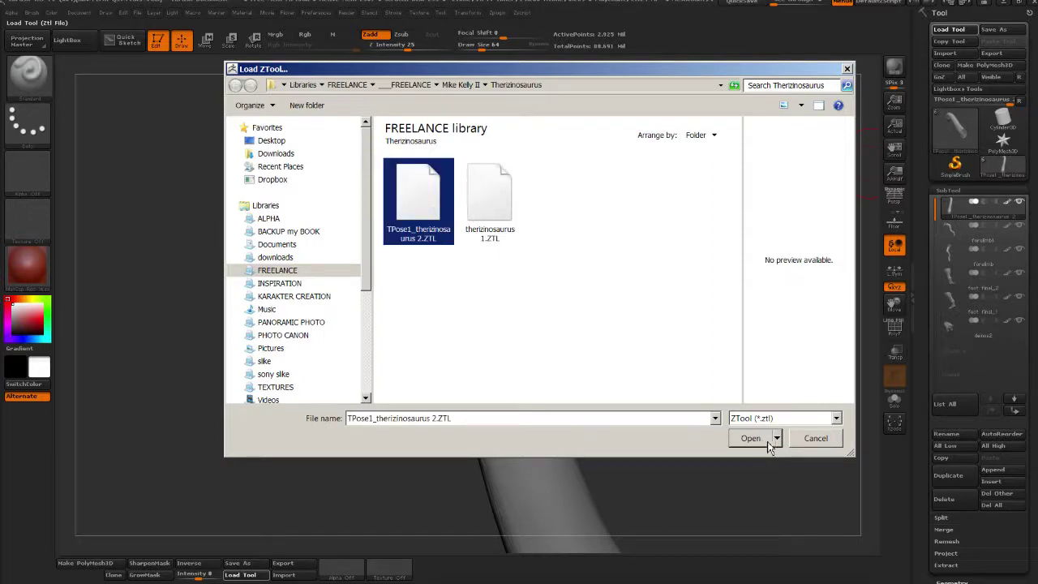
{"action": "left_click", "coordinate": [278, 275]}
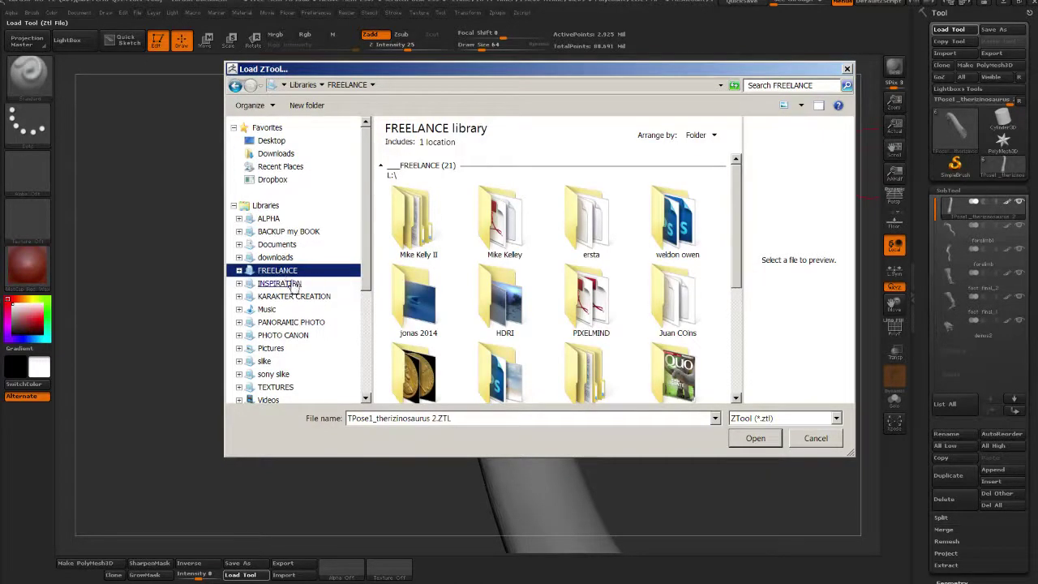
{"action": "left_click", "coordinate": [279, 283]}
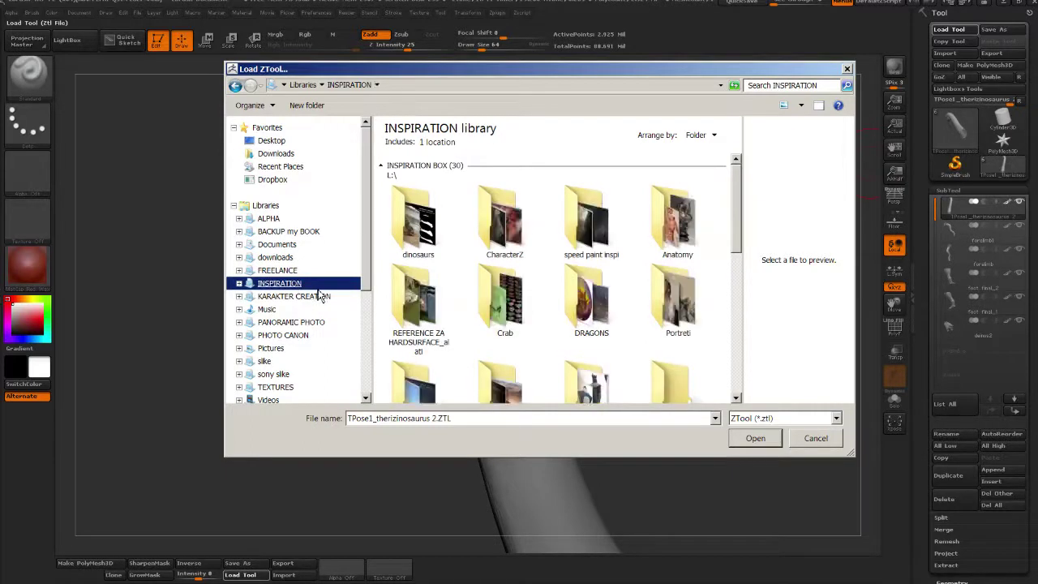
{"action": "left_click", "coordinate": [321, 302]}
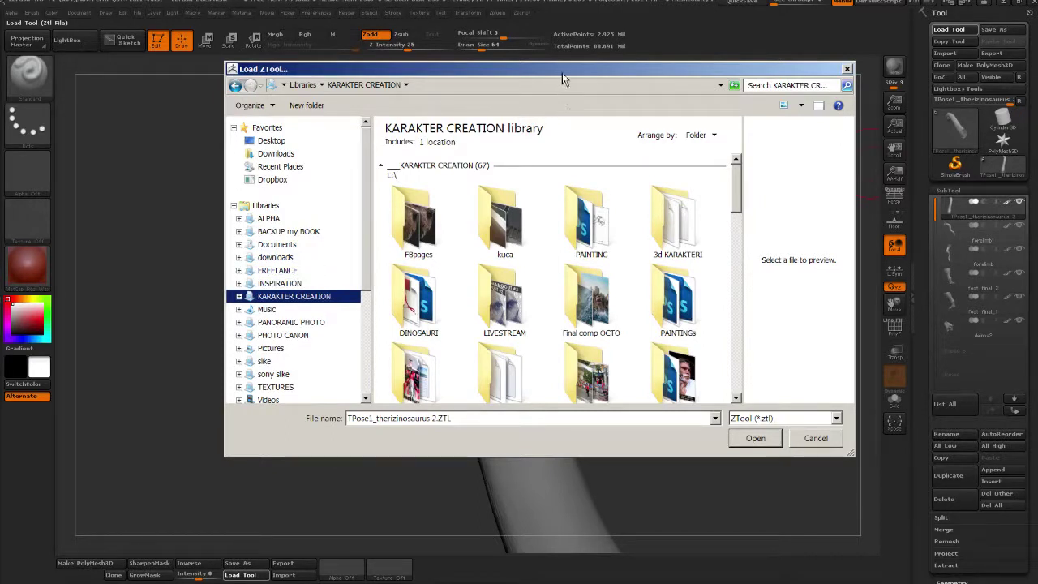
{"action": "double_click", "coordinate": [423, 284]}
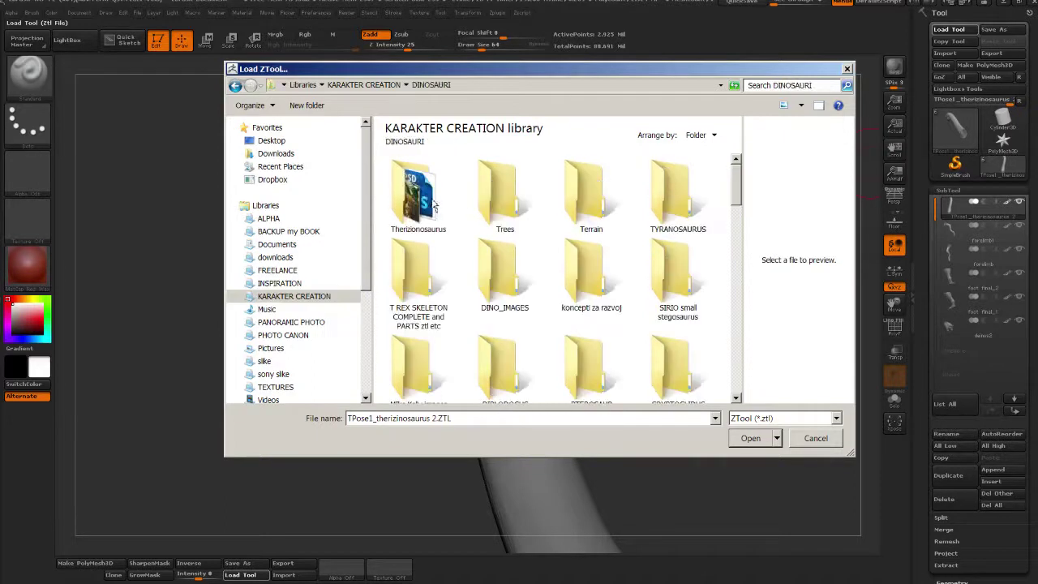
{"action": "double_click", "coordinate": [423, 198]}
{"action": "left_click", "coordinate": [497, 276]}
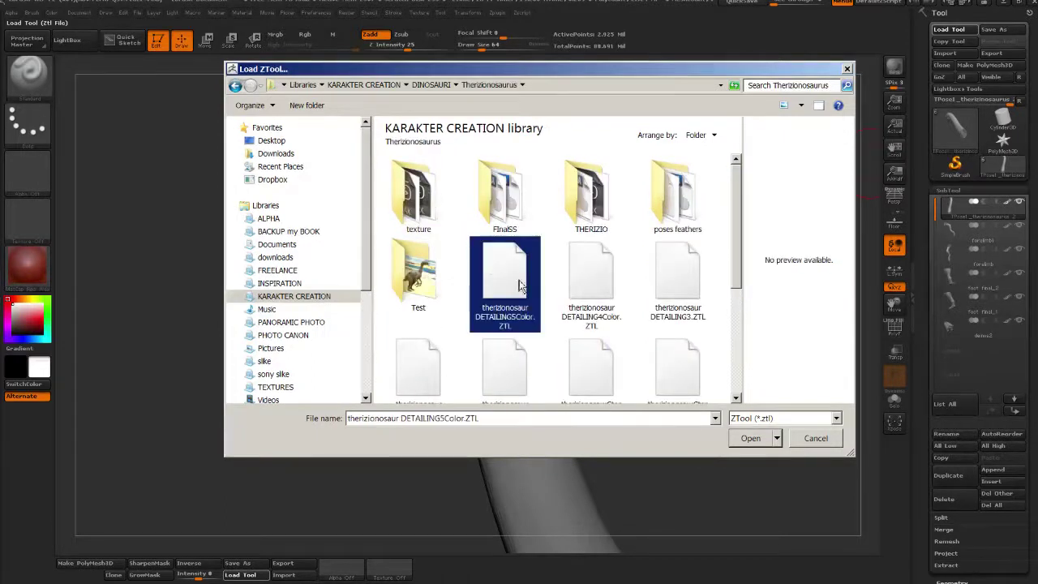
{"action": "left_click", "coordinate": [761, 438]}
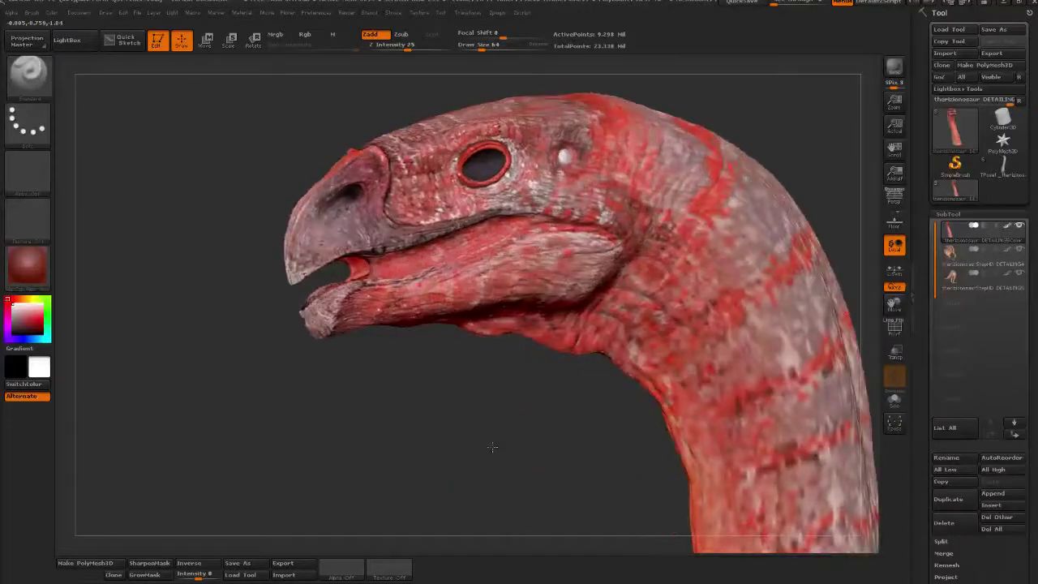
- Examine the painted therizinosaurus's head from both sides, its neck skin detail and its whole body
{"action": "left_click_drag", "start_coordinate": [493, 447], "coordinate": [642, 452]}
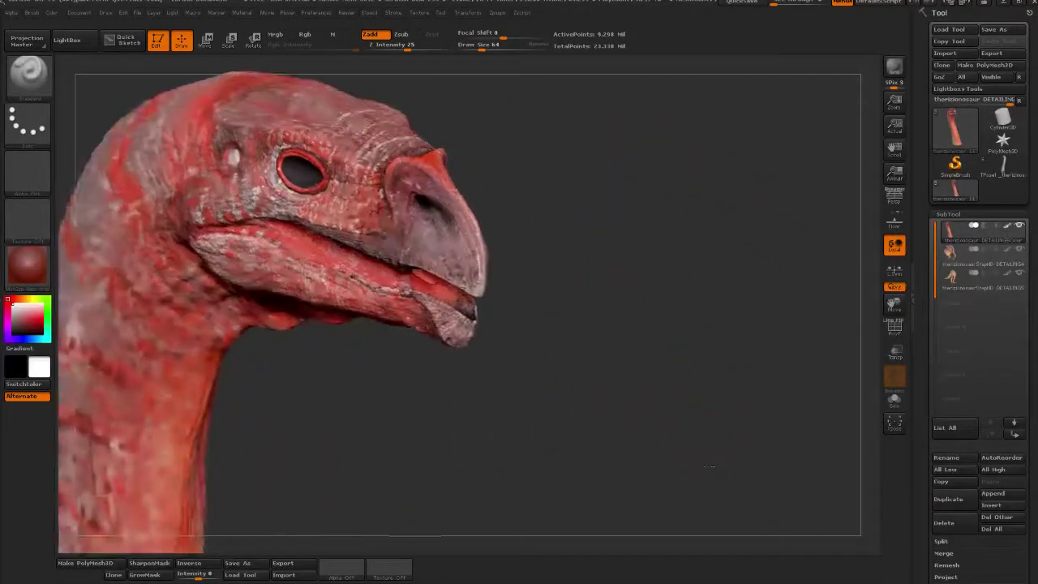
{"action": "left_click_drag", "start_coordinate": [708, 467], "coordinate": [528, 450]}
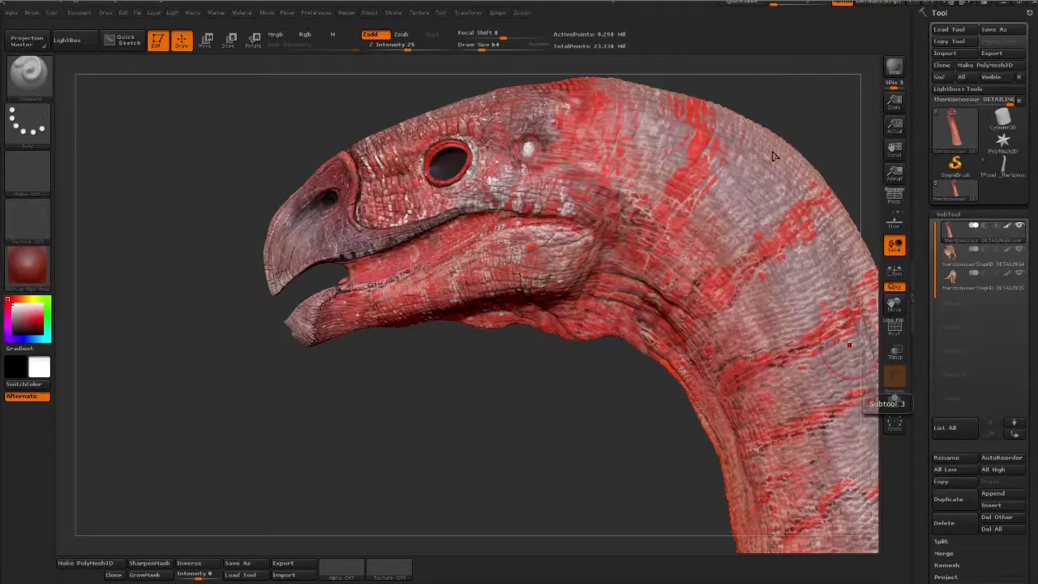
{"action": "left_click_drag", "start_coordinate": [514, 468], "coordinate": [382, 299]}
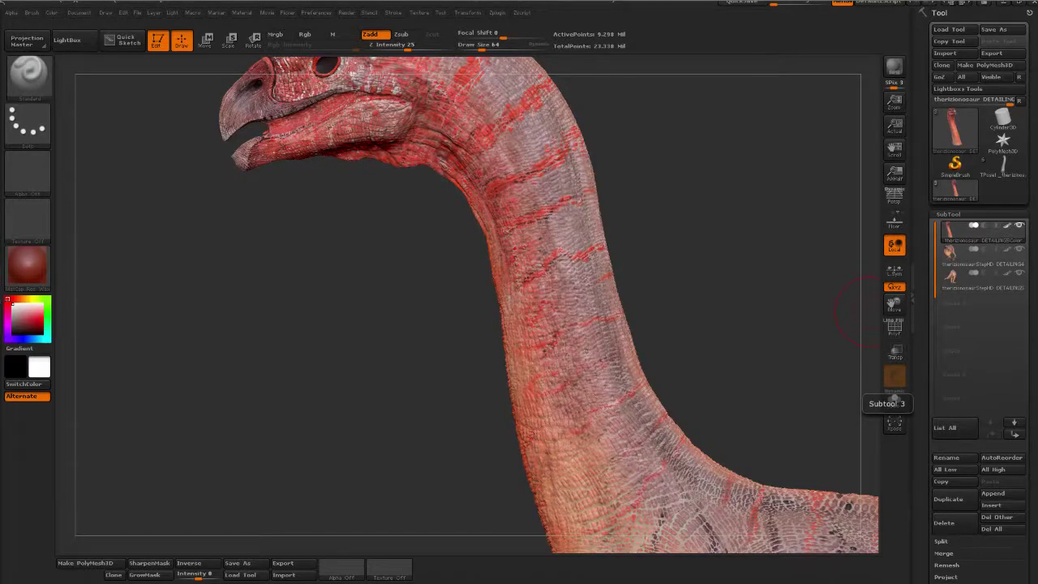
{"action": "left_click_drag", "start_coordinate": [336, 333], "coordinate": [778, 393], "text": "alt"}
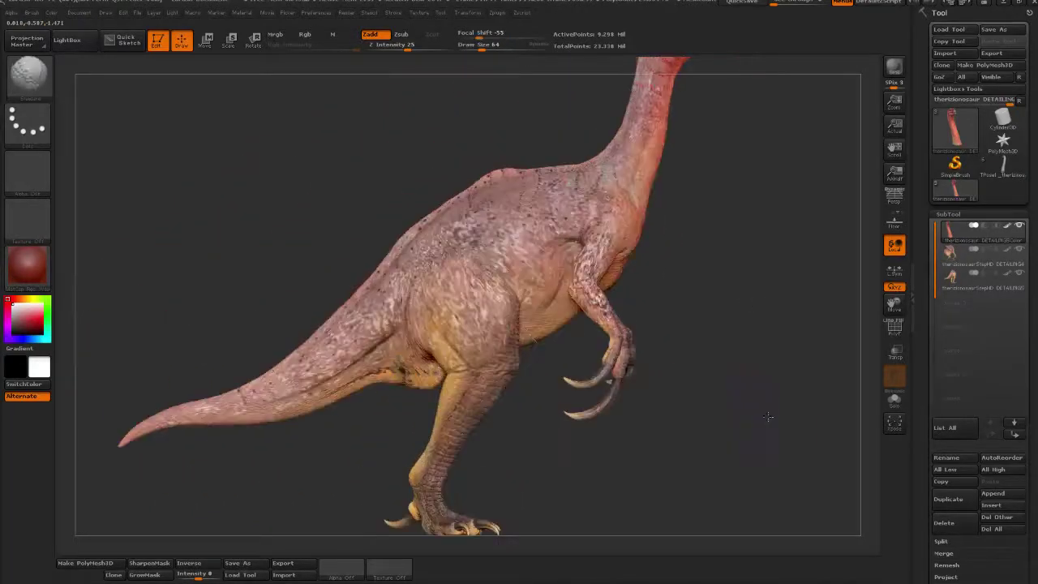
{"action": "left_click_drag", "start_coordinate": [799, 306], "coordinate": [689, 199]}
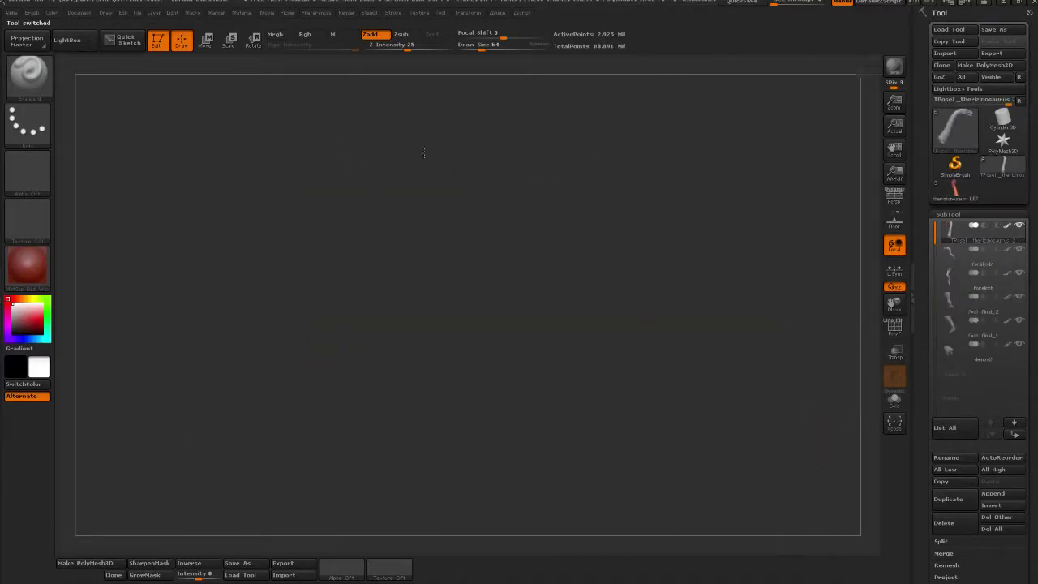
- Compare the full body of the unpainted assembled therizinosaurus with that of the painted, detailed version
{"action": "left_click_drag", "start_coordinate": [485, 186], "coordinate": [17, 329], "text": "alt"}
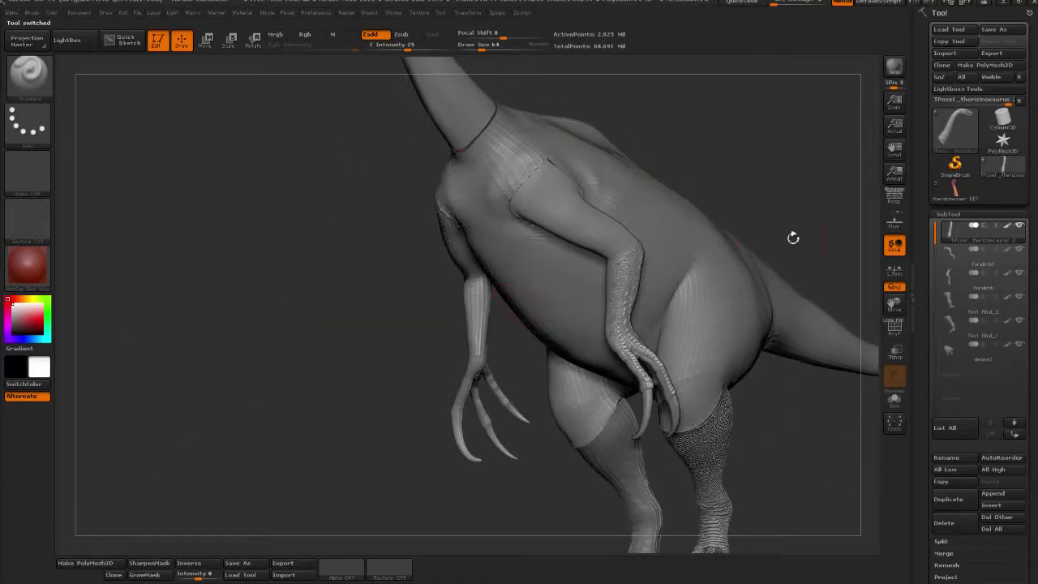
{"action": "left_click_drag", "start_coordinate": [793, 238], "coordinate": [788, 222], "text": "alt"}
{"action": "left_click_drag", "start_coordinate": [785, 185], "coordinate": [686, 176], "text": "shift"}
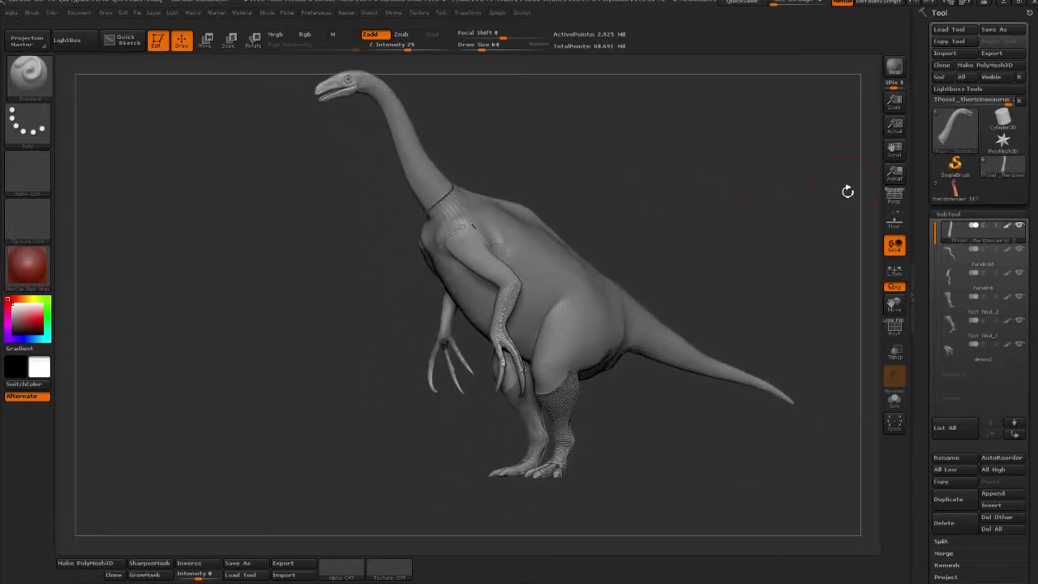
{"action": "left_click_drag", "start_coordinate": [732, 202], "coordinate": [715, 216], "text": "alt"}
{"action": "left_click", "coordinate": [954, 191]}
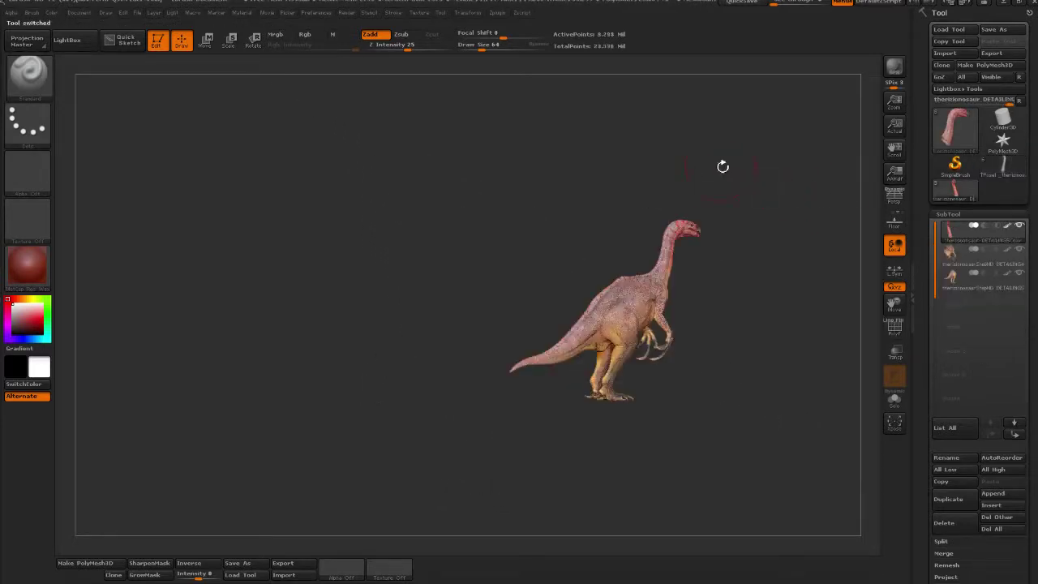
{"action": "left_click_drag", "start_coordinate": [746, 222], "coordinate": [698, 253]}
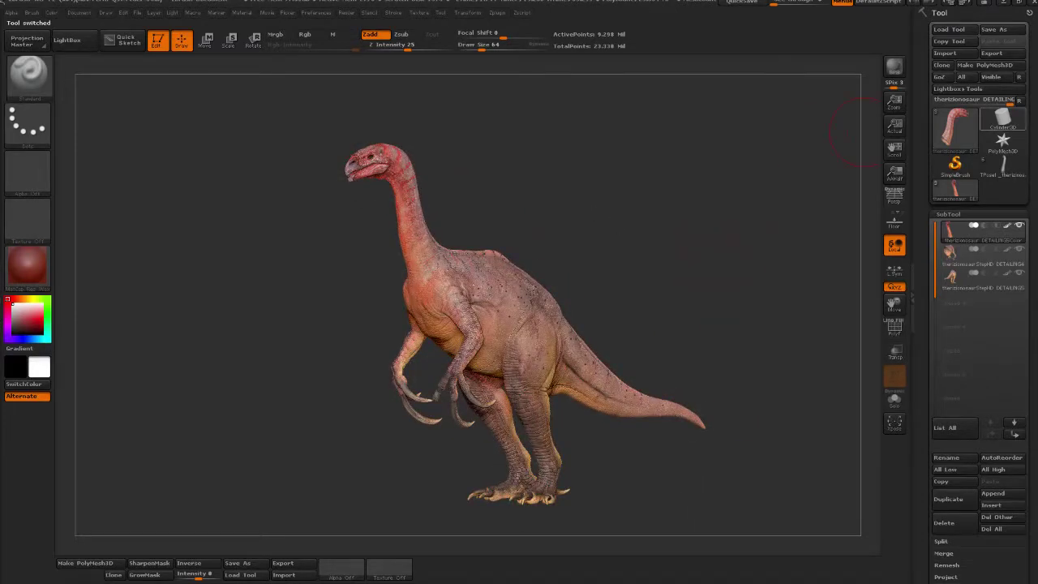
- Switch to the unpainted assembled therizinosaurus and examine its scaled and unscaled legs and feet up close
{"action": "mouse_move", "coordinate": [1002, 120]}
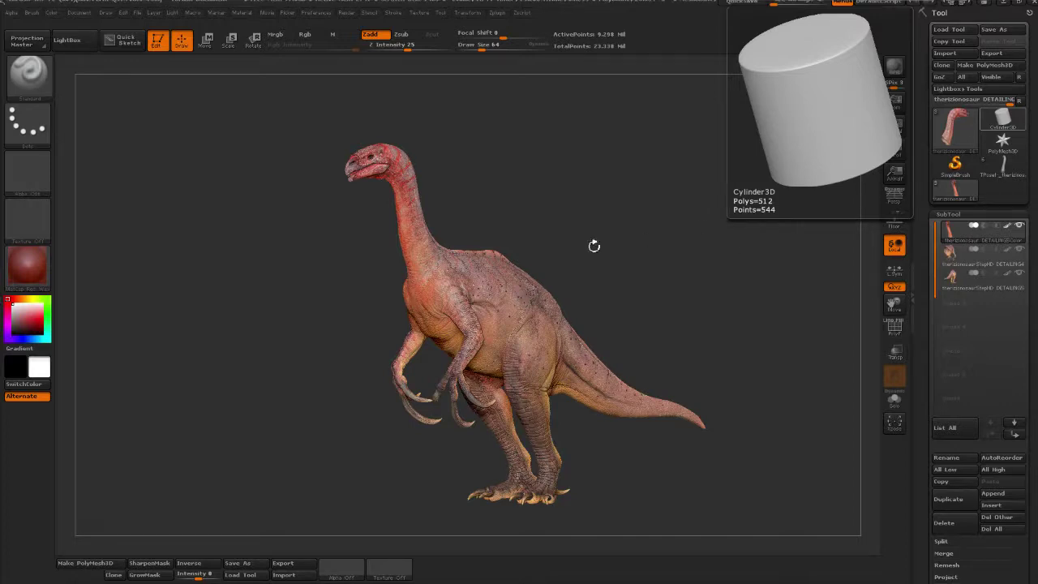
{"action": "left_click", "coordinate": [990, 175]}
{"action": "left_click_drag", "start_coordinate": [444, 207], "coordinate": [457, 236], "text": "alt"}
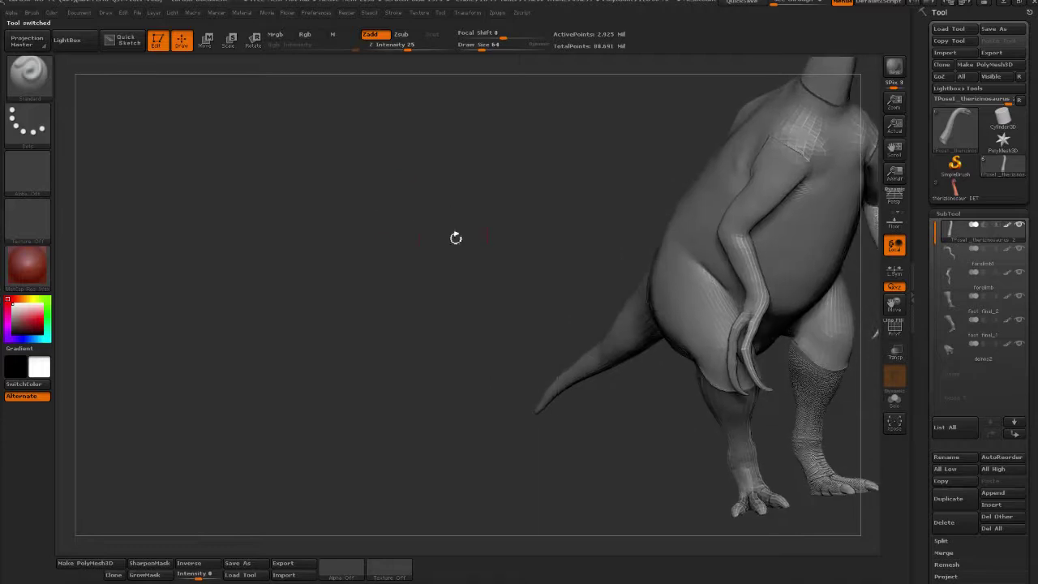
{"action": "left_click_drag", "start_coordinate": [659, 223], "coordinate": [714, 451]}
{"action": "left_click_drag", "start_coordinate": [498, 452], "coordinate": [750, 174], "text": "alt"}
{"action": "left_click_drag", "start_coordinate": [508, 368], "coordinate": [485, 334]}
{"action": "left_click_drag", "start_coordinate": [615, 322], "coordinate": [714, 353]}
{"action": "left_click_drag", "start_coordinate": [581, 322], "coordinate": [511, 323]}
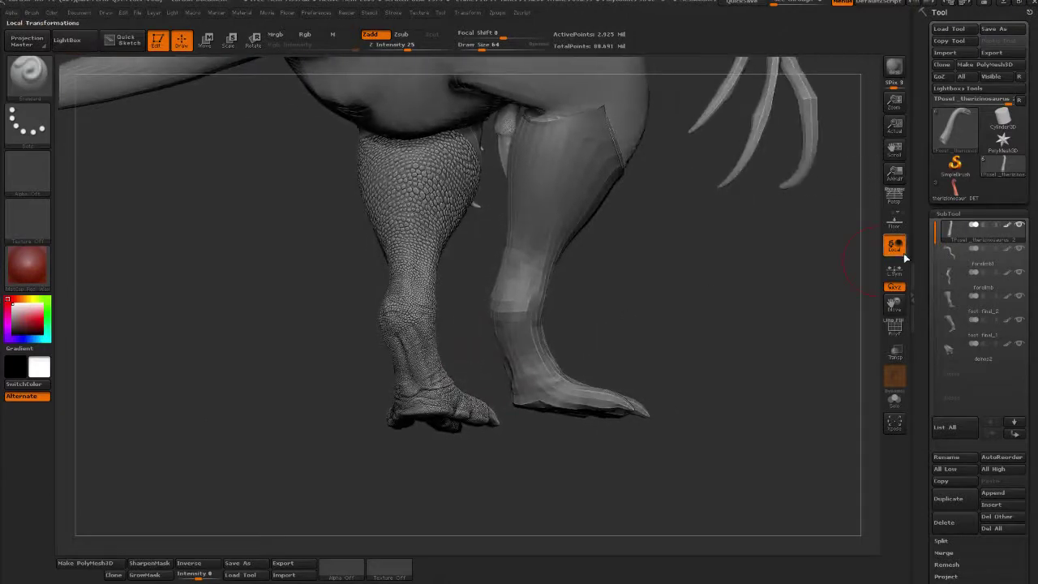
- Keep Edit mode active and switch back to the painted, detailed therizinosaurus
{"action": "left_click", "coordinate": [955, 165]}
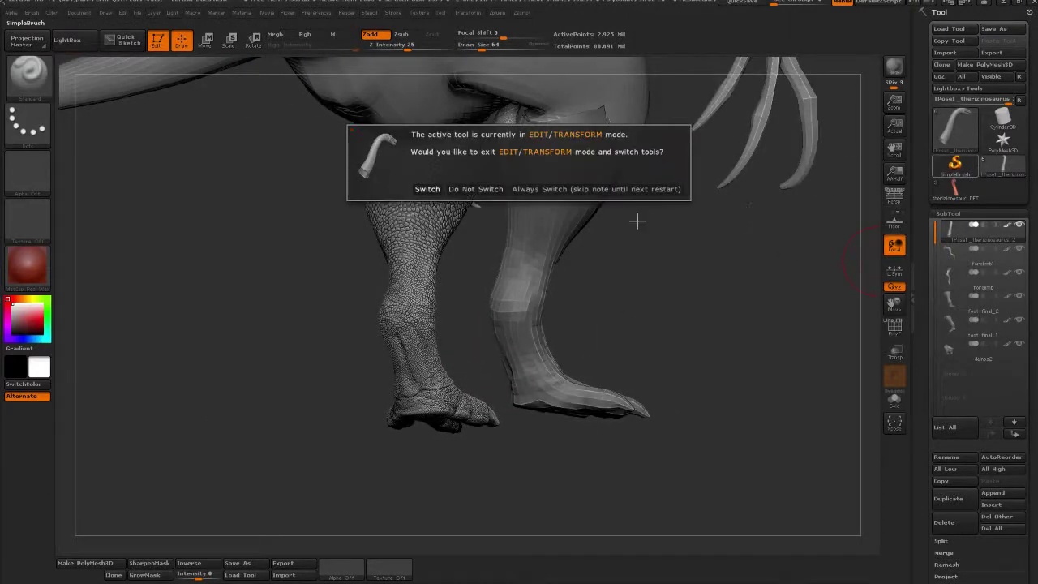
{"action": "left_click", "coordinate": [478, 189]}
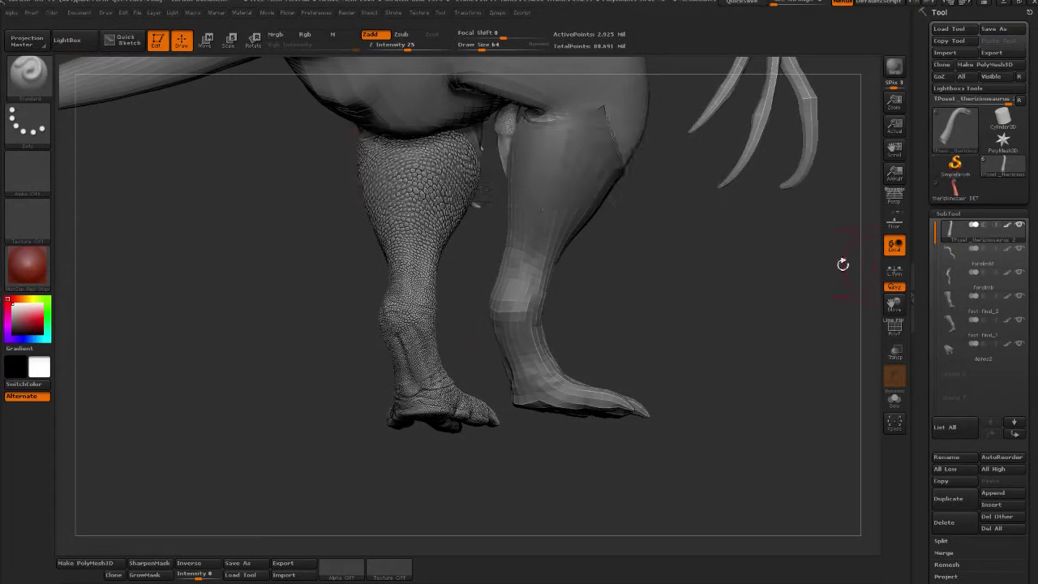
{"action": "left_click", "coordinate": [959, 199]}
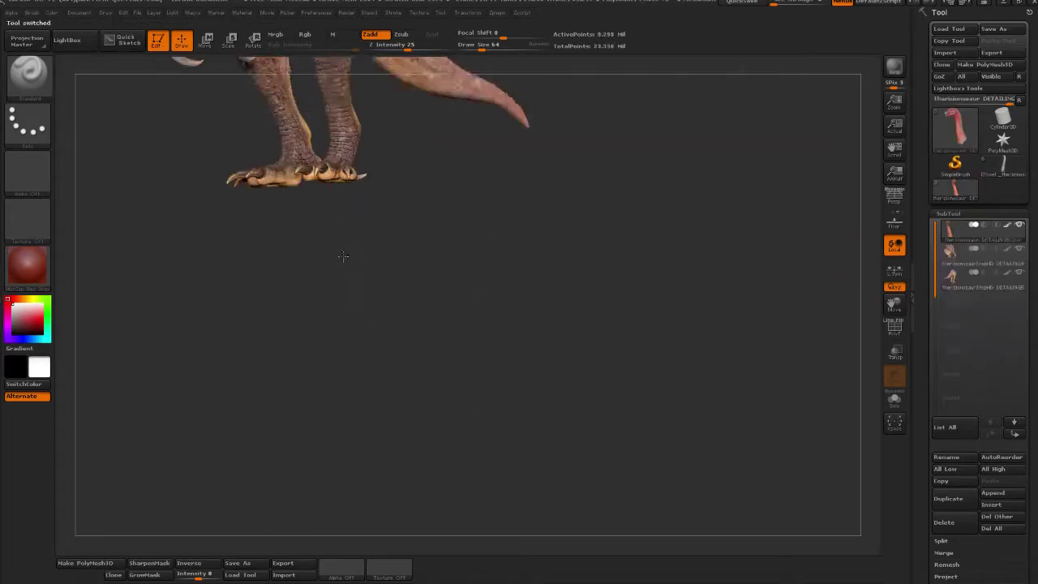
- Make the subtool with the dinosaur's legs and feet active
{"action": "left_click_drag", "start_coordinate": [390, 260], "coordinate": [471, 335]}
{"action": "left_click_drag", "start_coordinate": [542, 455], "coordinate": [583, 331]}
{"action": "left_click_drag", "start_coordinate": [558, 383], "coordinate": [615, 281]}
{"action": "left_click_drag", "start_coordinate": [684, 276], "coordinate": [664, 292]}
{"action": "left_click_drag", "start_coordinate": [308, 357], "coordinate": [298, 360]}
{"action": "left_click", "coordinate": [251, 326], "text": "alt"}
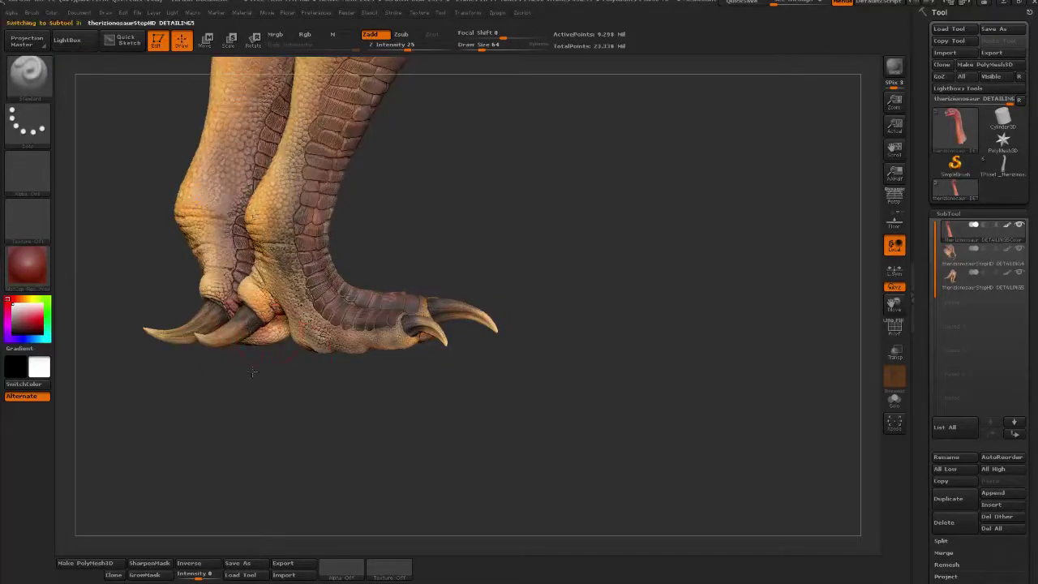
- Examine the scales and claws of both feet from the front, sides and back
{"action": "left_click_drag", "start_coordinate": [269, 397], "coordinate": [598, 454]}
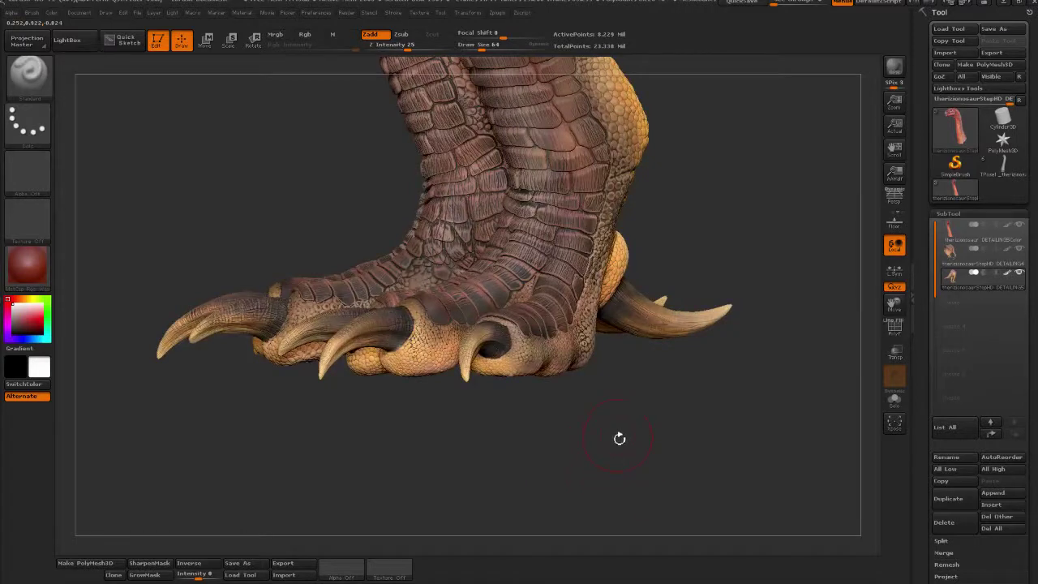
{"action": "left_click_drag", "start_coordinate": [506, 364], "coordinate": [568, 450]}
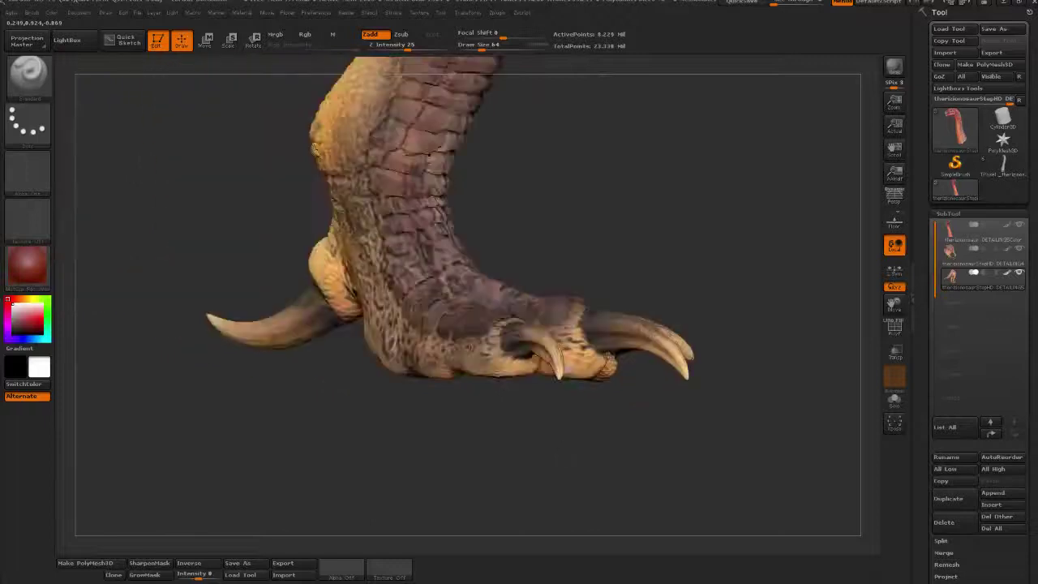
{"action": "left_click_drag", "start_coordinate": [645, 420], "coordinate": [740, 492]}
{"action": "left_click_drag", "start_coordinate": [670, 494], "coordinate": [722, 430]}
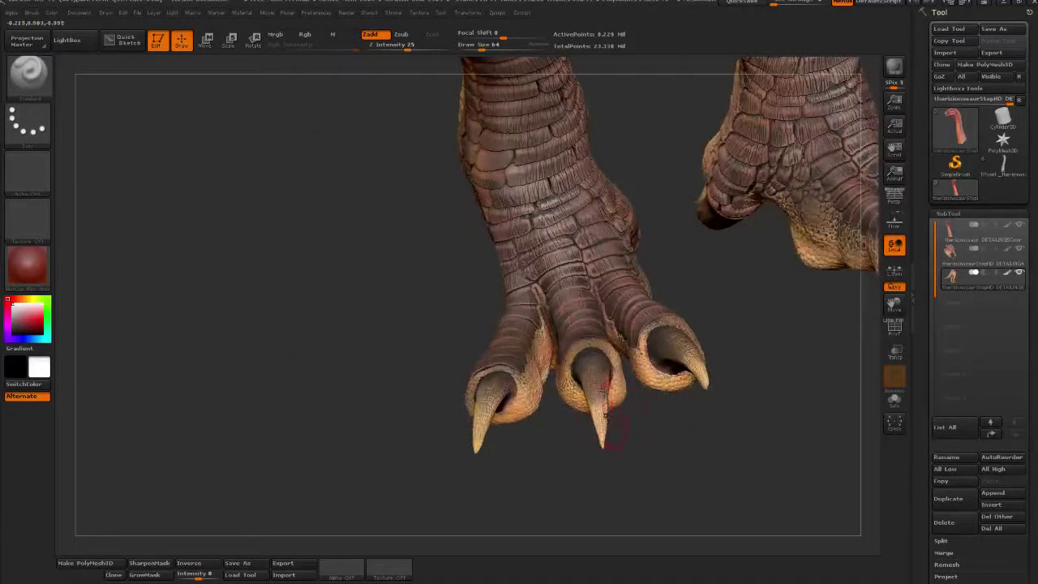
{"action": "left_click_drag", "start_coordinate": [621, 473], "coordinate": [621, 377]}
{"action": "left_click_drag", "start_coordinate": [690, 377], "coordinate": [593, 396]}
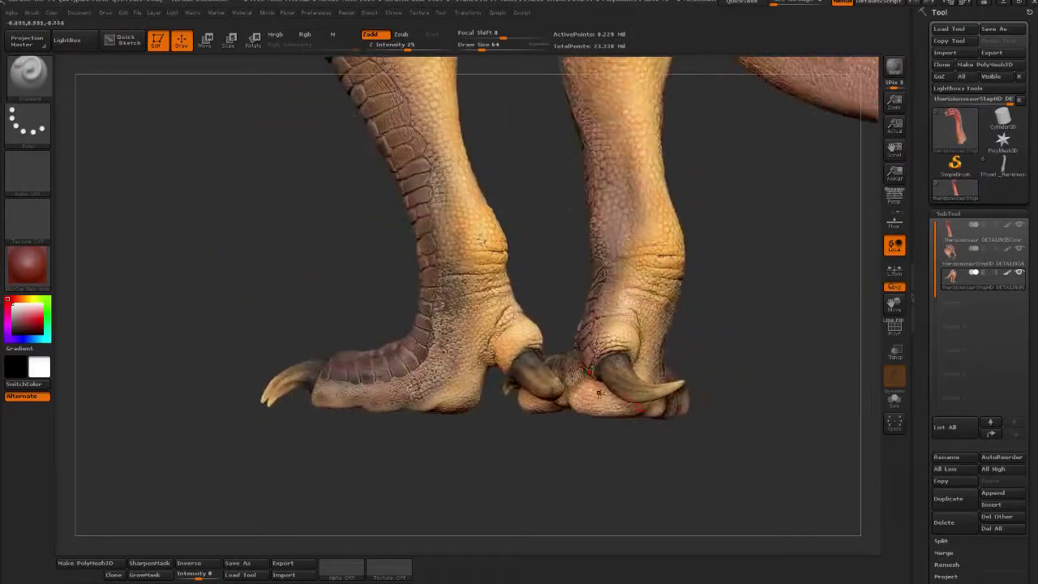
{"action": "left_click_drag", "start_coordinate": [615, 485], "coordinate": [645, 485]}
- Examine the painted dinosaur's hand claws, legs, tail and whole body from the side
{"action": "left_click_drag", "start_coordinate": [835, 416], "coordinate": [692, 520], "text": "alt"}
{"action": "left_click_drag", "start_coordinate": [693, 382], "coordinate": [535, 371], "text": "alt"}
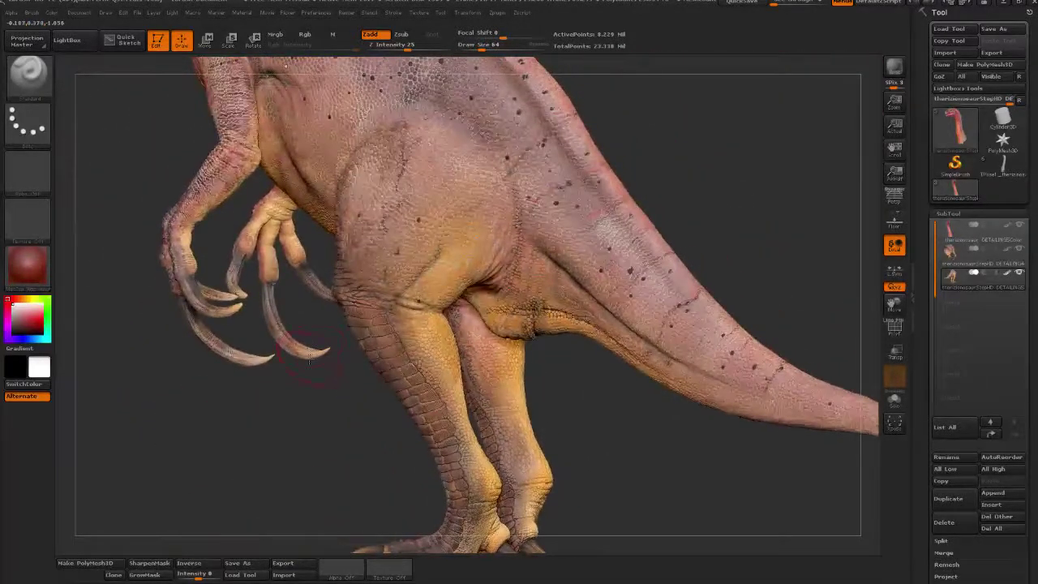
{"action": "left_click_drag", "start_coordinate": [289, 377], "coordinate": [303, 333]}
{"action": "left_click_drag", "start_coordinate": [768, 371], "coordinate": [454, 479]}
{"action": "left_click_drag", "start_coordinate": [764, 466], "coordinate": [454, 356], "text": "alt"}
{"action": "left_click_drag", "start_coordinate": [714, 357], "coordinate": [325, 418]}
{"action": "left_click_drag", "start_coordinate": [596, 418], "coordinate": [284, 446]}
{"action": "mouse_move", "coordinate": [378, 422]}
{"action": "left_mouse_down", "text": "alt"}
{"action": "mouse_move", "coordinate": [486, 389]}
{"action": "mouse_move", "coordinate": [422, 399]}
{"action": "mouse_move", "coordinate": [391, 543]}
{"action": "mouse_move", "coordinate": [476, 550]}
{"action": "mouse_move", "coordinate": [417, 446]}
{"action": "mouse_move", "coordinate": [452, 357]}
{"action": "mouse_move", "coordinate": [449, 300]}
{"action": "mouse_move", "coordinate": [426, 439]}
{"action": "mouse_move", "coordinate": [434, 446]}
{"action": "mouse_move", "coordinate": [434, 365]}
{"action": "left_mouse_up", "text": "alt"}
{"action": "left_click_drag", "start_coordinate": [605, 304], "coordinate": [605, 139]}
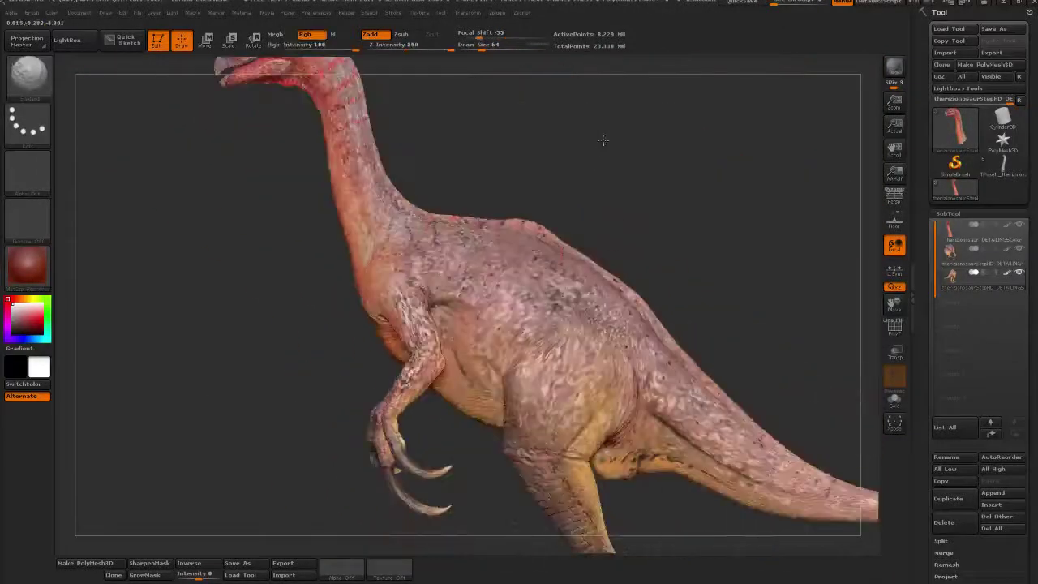
- Switch to the unpainted T-pose Therizinosaurus tool and look over its whole body
{"action": "left_click", "coordinate": [1019, 174]}
{"action": "left_click_drag", "start_coordinate": [404, 200], "coordinate": [457, 254]}
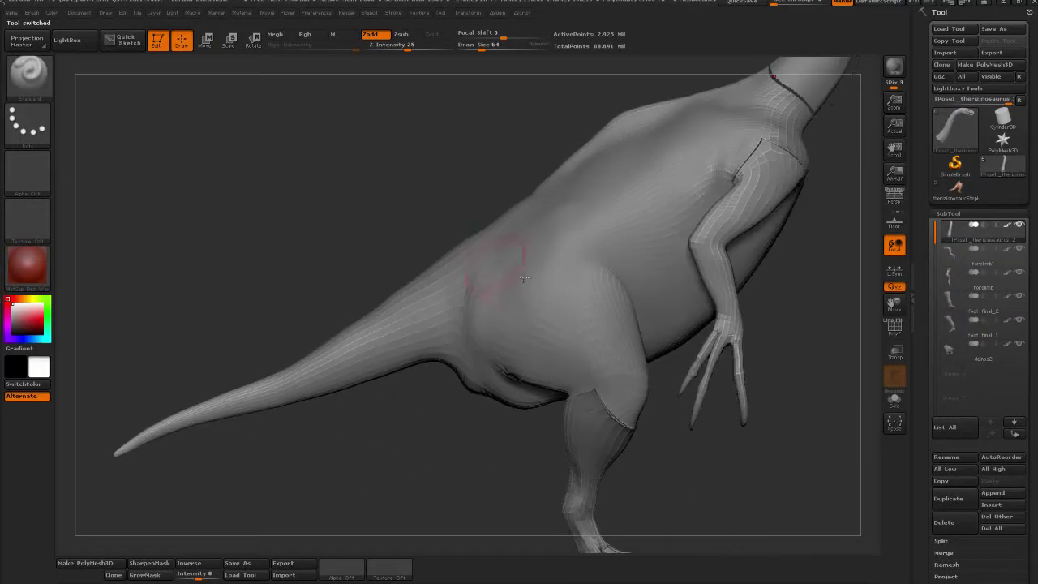
{"action": "left_click_drag", "start_coordinate": [835, 308], "coordinate": [665, 316]}
{"action": "left_click_drag", "start_coordinate": [536, 299], "coordinate": [270, 298], "text": "alt"}
{"action": "left_click_drag", "start_coordinate": [793, 303], "coordinate": [748, 278], "text": "alt"}
{"action": "left_click_drag", "start_coordinate": [741, 203], "coordinate": [357, 426], "text": "alt"}
{"action": "left_click_drag", "start_coordinate": [657, 358], "coordinate": [651, 357]}
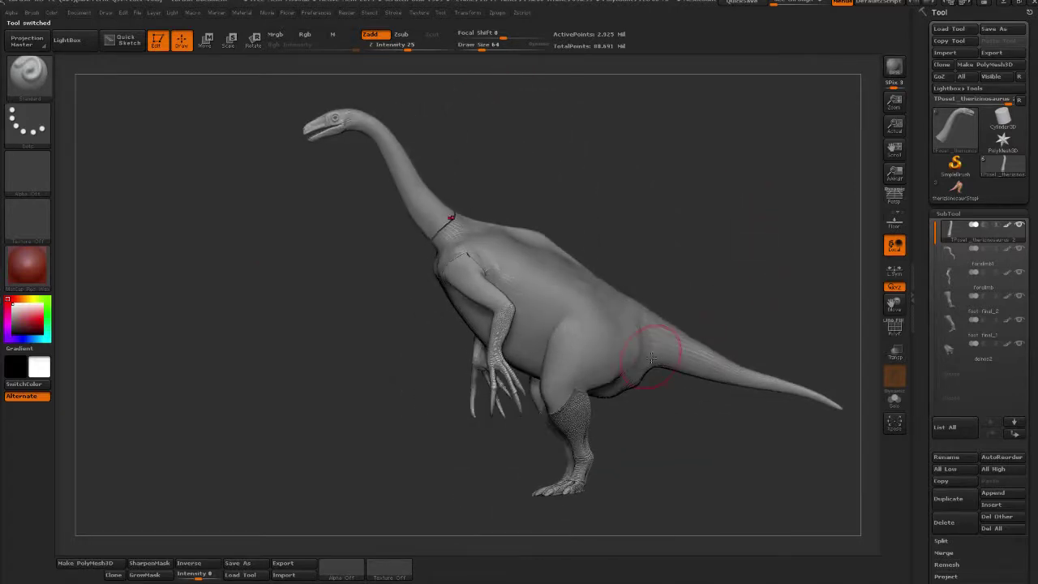
- Compare the unpainted model's body, arms and legs in front and side views
{"action": "left_click_drag", "start_coordinate": [623, 249], "coordinate": [741, 327]}
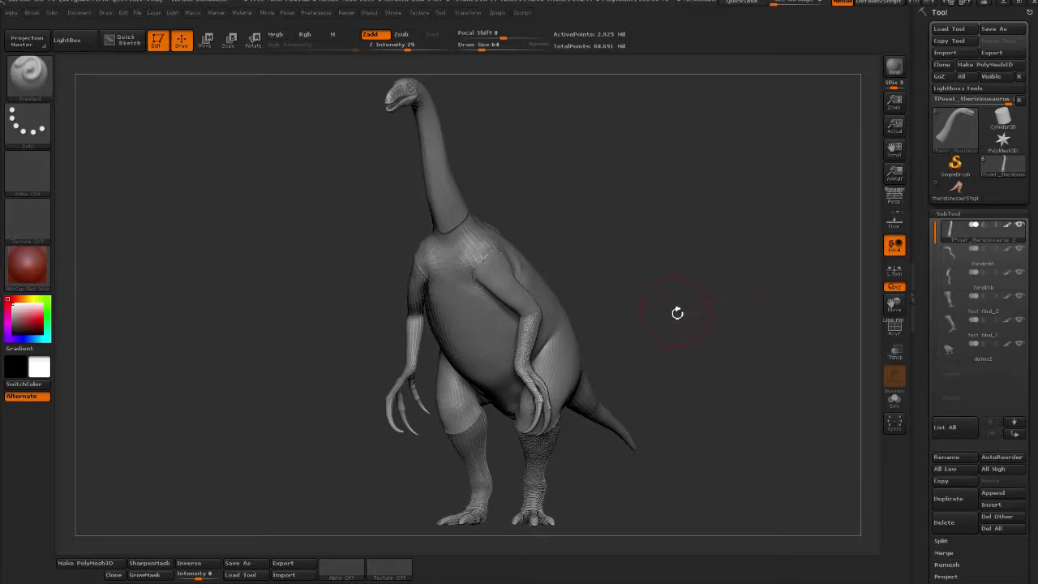
{"action": "left_click_drag", "start_coordinate": [663, 308], "coordinate": [592, 298]}
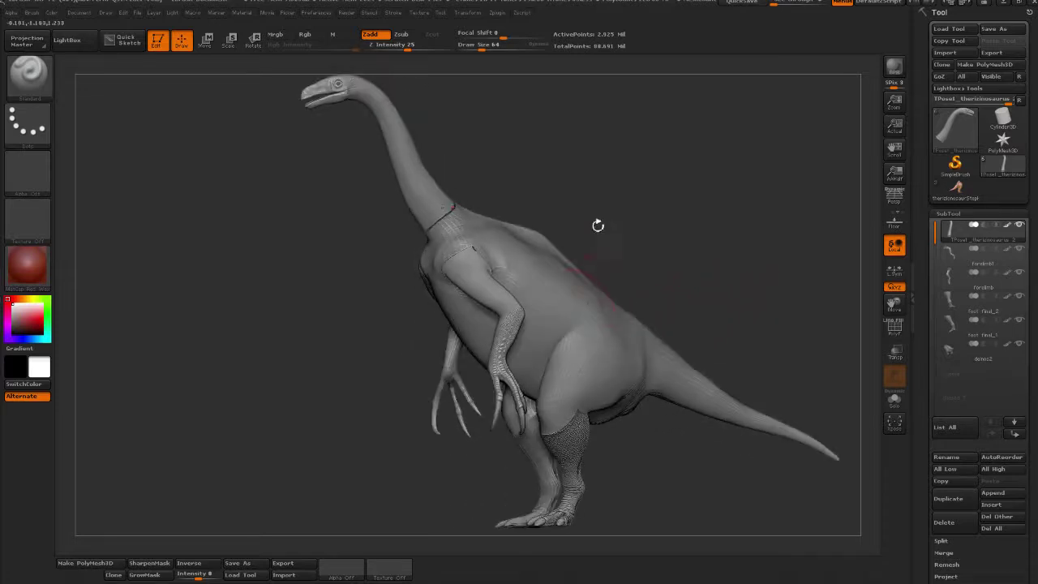
{"action": "left_click_drag", "start_coordinate": [598, 225], "coordinate": [582, 219]}
{"action": "mouse_move", "coordinate": [656, 241]}
{"action": "left_mouse_down", "text": "alt"}
{"action": "mouse_move", "coordinate": [610, 214]}
{"action": "mouse_move", "coordinate": [683, 265]}
{"action": "mouse_move", "coordinate": [648, 221]}
{"action": "mouse_move", "coordinate": [684, 246]}
{"action": "mouse_move", "coordinate": [676, 230]}
{"action": "mouse_move", "coordinate": [698, 233]}
{"action": "mouse_move", "coordinate": [642, 236]}
{"action": "left_mouse_up", "text": "alt"}
{"action": "mouse_move", "coordinate": [579, 219]}
{"action": "left_mouse_down"}
{"action": "mouse_move", "coordinate": [603, 222]}
{"action": "mouse_move", "coordinate": [585, 219]}
{"action": "left_mouse_up"}
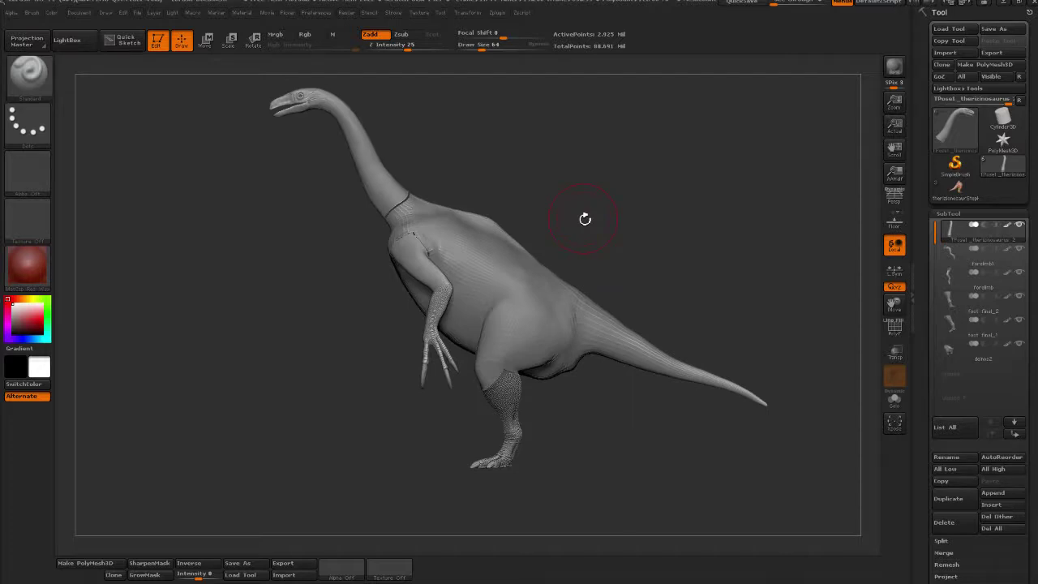
{"action": "left_click_drag", "start_coordinate": [591, 230], "coordinate": [641, 270]}
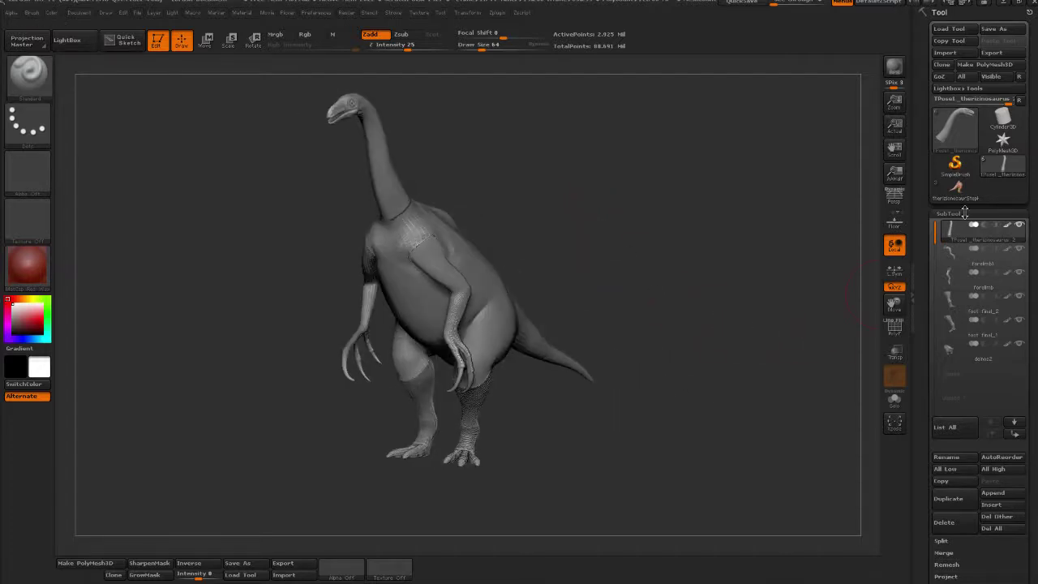
- Switch back to the detailed, painted Therizinosaurus tool and inspect both feet from the front and back
{"action": "left_click", "coordinate": [687, 389]}
{"action": "left_click_drag", "start_coordinate": [608, 395], "coordinate": [656, 452], "text": "alt"}
{"action": "right_click_drag", "start_coordinate": [657, 454], "coordinate": [702, 570]}
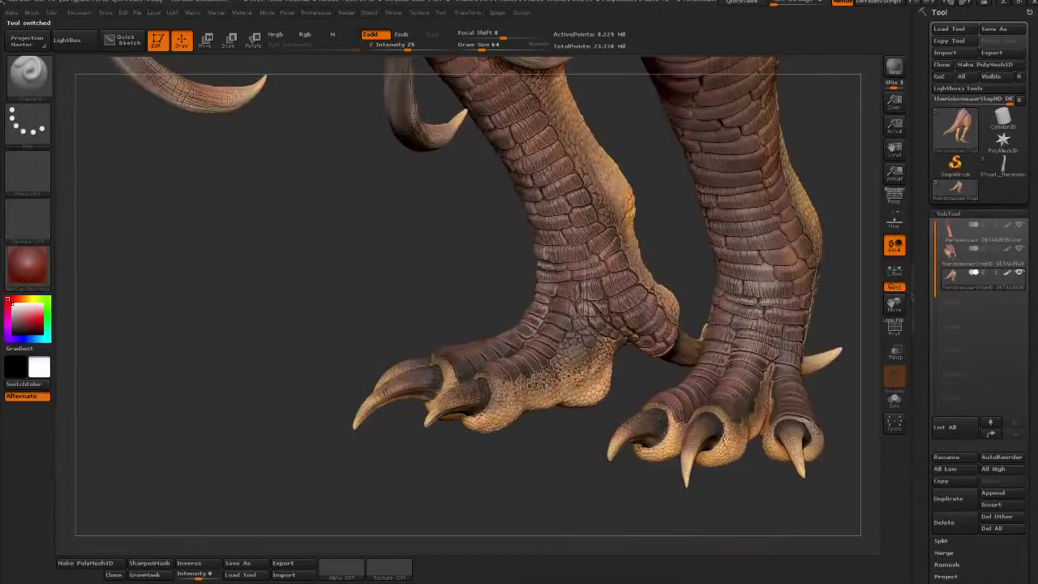
{"action": "left_click_drag", "start_coordinate": [574, 485], "coordinate": [511, 470]}
{"action": "left_click_drag", "start_coordinate": [797, 426], "coordinate": [648, 454]}
{"action": "right_click_drag", "start_coordinate": [842, 345], "coordinate": [588, 513]}
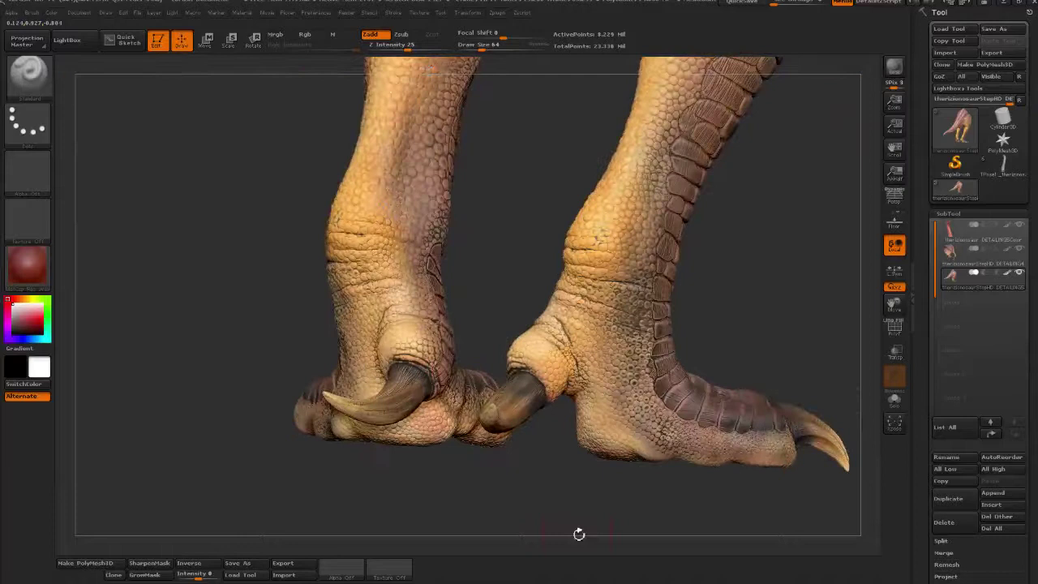
{"action": "right_click_drag", "start_coordinate": [598, 484], "coordinate": [478, 496]}
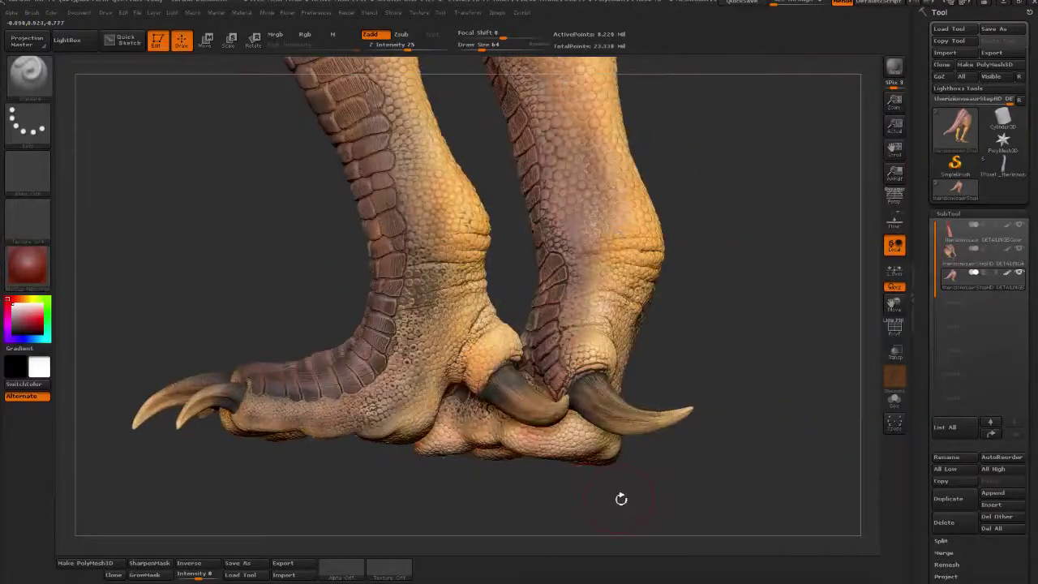
- Smooth the small scales along the side of the foot and turn off the Smooth brush's Rgb channel
{"action": "right_click_drag", "start_coordinate": [386, 518], "coordinate": [186, 554], "text": "ctrl"}
{"action": "right_click_drag", "start_coordinate": [105, 528], "coordinate": [339, 531], "text": "alt"}
{"action": "right_click_drag", "start_coordinate": [71, 510], "coordinate": [487, 508]}
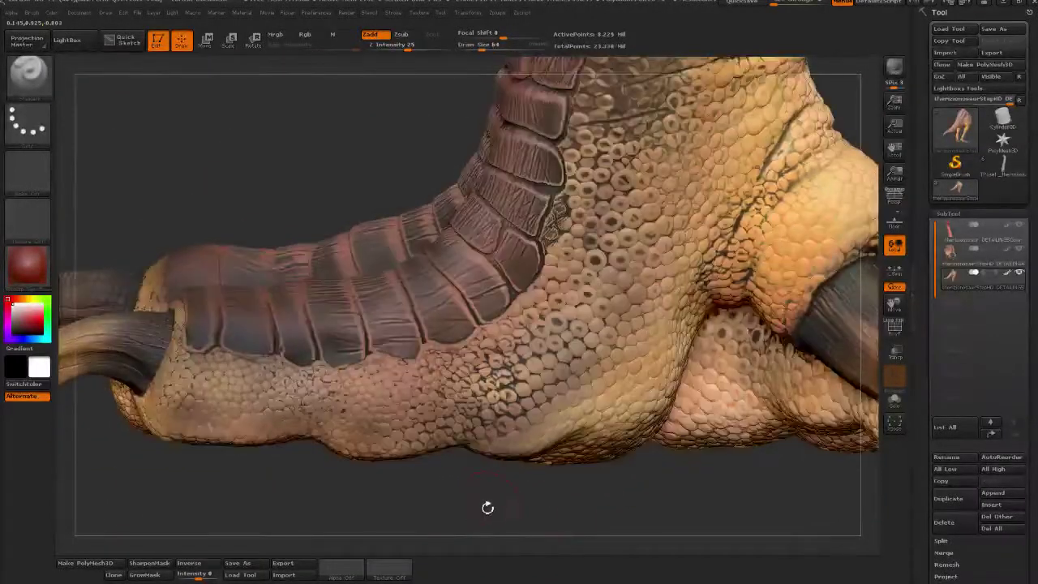
{"action": "right_click_drag", "start_coordinate": [460, 507], "coordinate": [414, 487]}
{"action": "key", "text": "shift"}
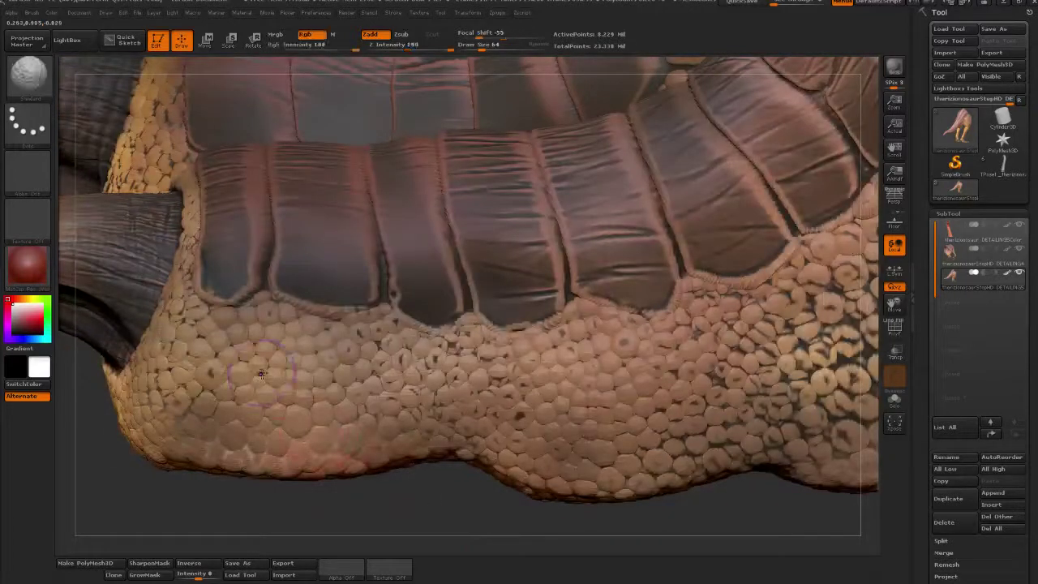
{"action": "mouse_move", "coordinate": [209, 391]}
{"action": "left_mouse_down"}
{"action": "mouse_move", "coordinate": [171, 375]}
{"action": "mouse_move", "coordinate": [567, 357]}
{"action": "mouse_move", "coordinate": [734, 319]}
{"action": "mouse_move", "coordinate": [836, 333]}
{"action": "mouse_move", "coordinate": [697, 405]}
{"action": "mouse_move", "coordinate": [556, 423]}
{"action": "left_mouse_up"}
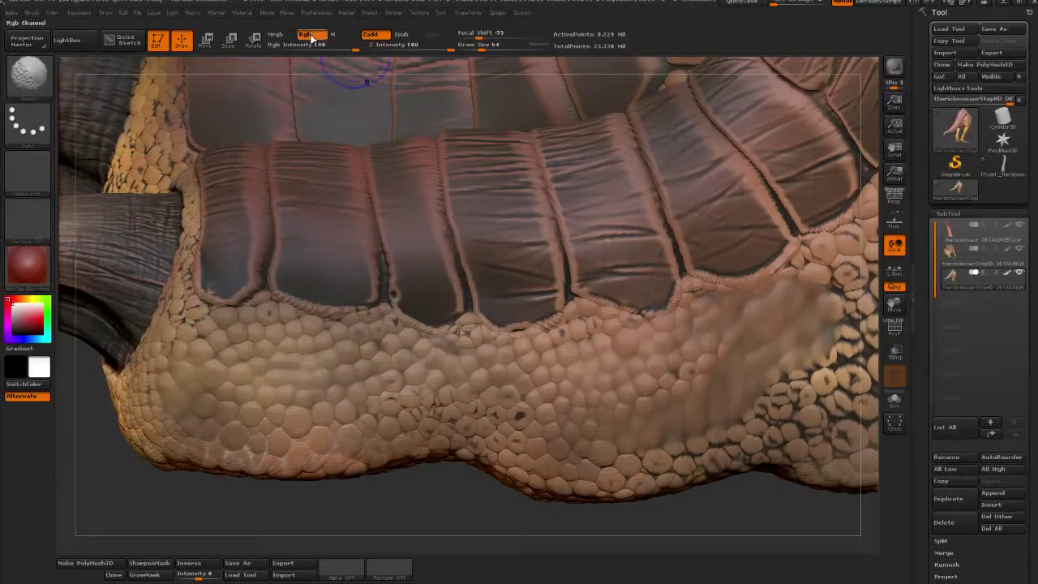
{"action": "left_click", "coordinate": [309, 37]}
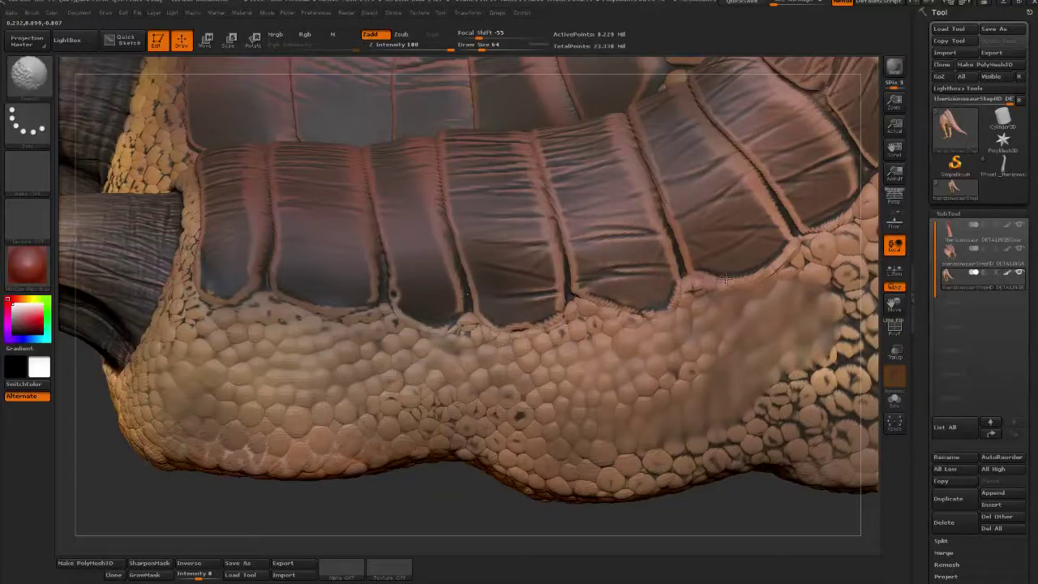
{"action": "key", "text": "shift"}
- Examine up close the round scales and ridged plates of the ankle and lower leg
{"action": "left_click_drag", "start_coordinate": [688, 505], "coordinate": [460, 393]}
{"action": "left_click_drag", "start_coordinate": [659, 299], "coordinate": [649, 415], "text": "alt"}
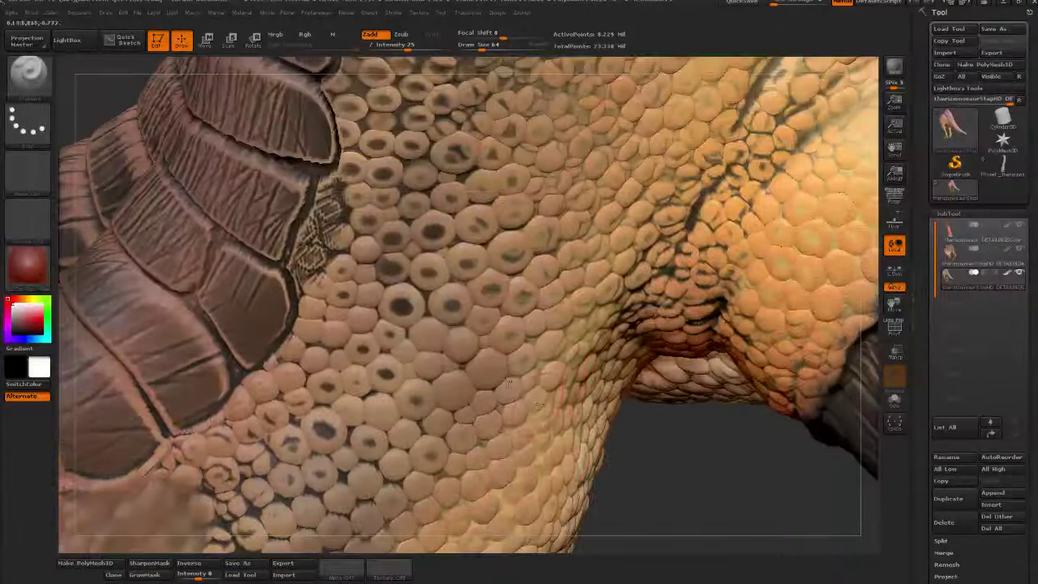
{"action": "left_click_drag", "start_coordinate": [682, 464], "coordinate": [761, 553], "text": "alt"}
{"action": "left_click_drag", "start_coordinate": [142, 154], "coordinate": [520, 379]}
{"action": "mouse_move", "coordinate": [418, 200]}
{"action": "left_mouse_down"}
{"action": "mouse_move", "coordinate": [415, 183]}
{"action": "mouse_move", "coordinate": [185, 279]}
{"action": "mouse_move", "coordinate": [284, 253]}
{"action": "mouse_move", "coordinate": [384, 259]}
{"action": "mouse_move", "coordinate": [802, 329]}
{"action": "left_mouse_up"}
{"action": "mouse_move", "coordinate": [867, 327]}
{"action": "left_mouse_down"}
{"action": "mouse_move", "coordinate": [538, 324]}
{"action": "mouse_move", "coordinate": [640, 347]}
{"action": "left_mouse_up"}
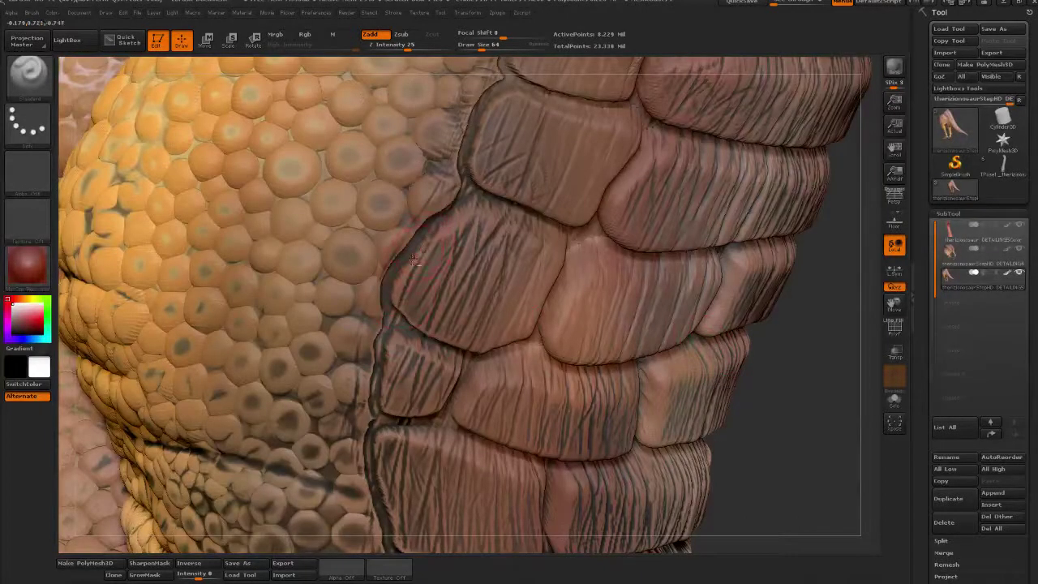
{"action": "mouse_move", "coordinate": [857, 392]}
{"action": "left_mouse_down"}
{"action": "mouse_move", "coordinate": [843, 393]}
{"action": "mouse_move", "coordinate": [829, 423]}
{"action": "mouse_move", "coordinate": [666, 397]}
{"action": "mouse_move", "coordinate": [747, 410]}
{"action": "mouse_move", "coordinate": [638, 404]}
{"action": "mouse_move", "coordinate": [563, 296]}
{"action": "mouse_move", "coordinate": [477, 437]}
{"action": "mouse_move", "coordinate": [625, 457]}
{"action": "mouse_move", "coordinate": [444, 378]}
{"action": "left_mouse_up"}
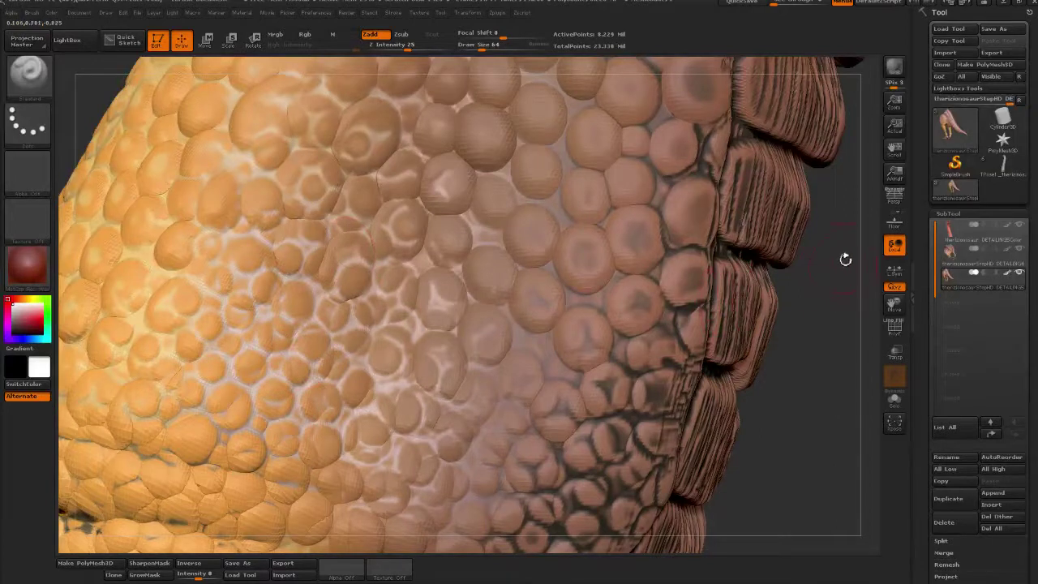
{"action": "left_click_drag", "start_coordinate": [845, 258], "coordinate": [683, 467]}
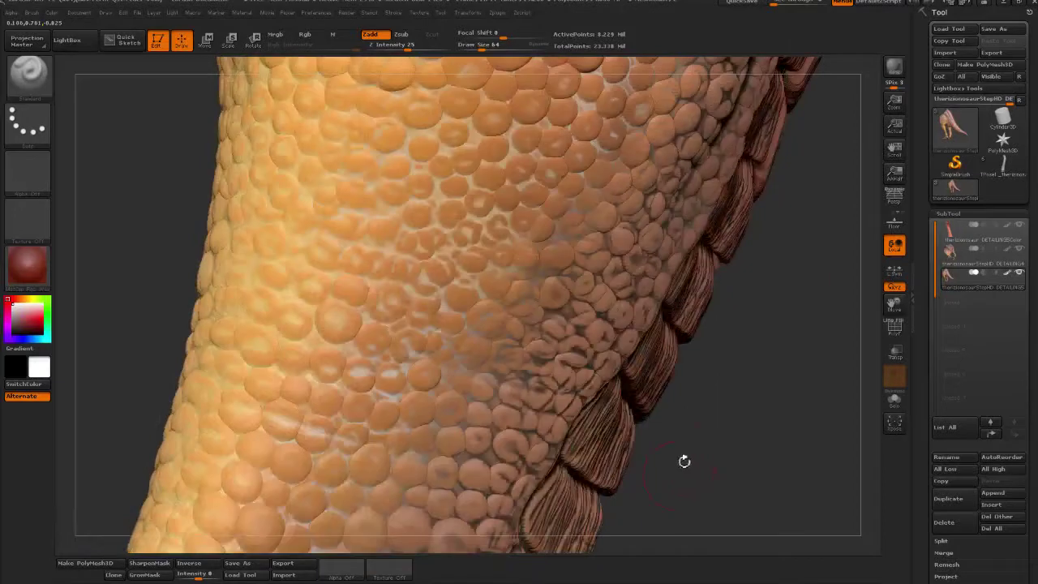
{"action": "left_click_drag", "start_coordinate": [745, 282], "coordinate": [768, 455]}
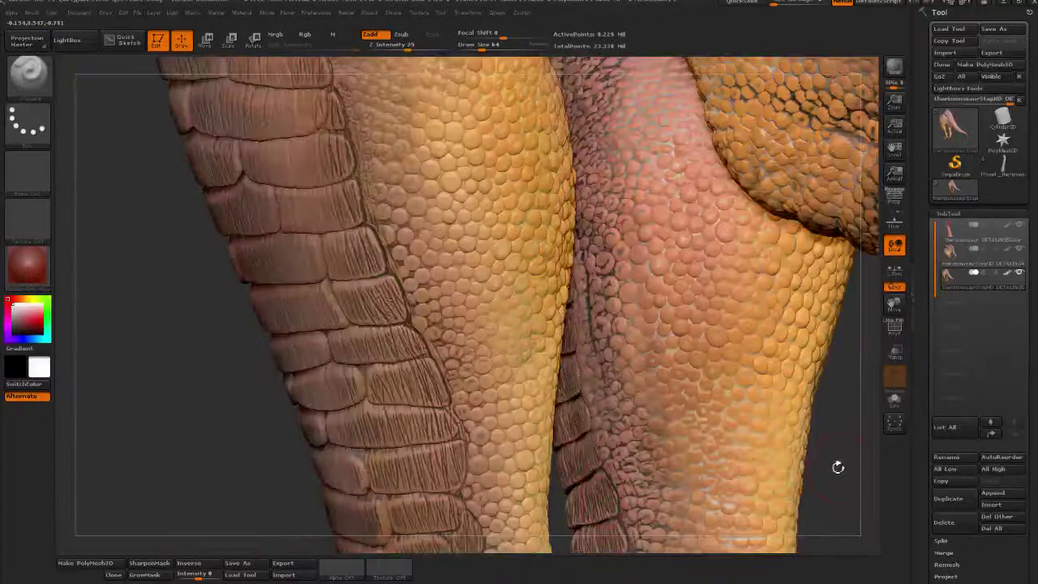
- Inspect the whole foot, its banded toe plates and the bases of the claws
{"action": "left_click_drag", "start_coordinate": [843, 468], "coordinate": [737, 335]}
{"action": "key", "text": "shift"}
{"action": "mouse_move", "coordinate": [700, 375]}
{"action": "left_mouse_down", "text": "shift"}
{"action": "mouse_move", "coordinate": [718, 359]}
{"action": "mouse_move", "coordinate": [709, 397]}
{"action": "left_mouse_up", "text": "shift"}
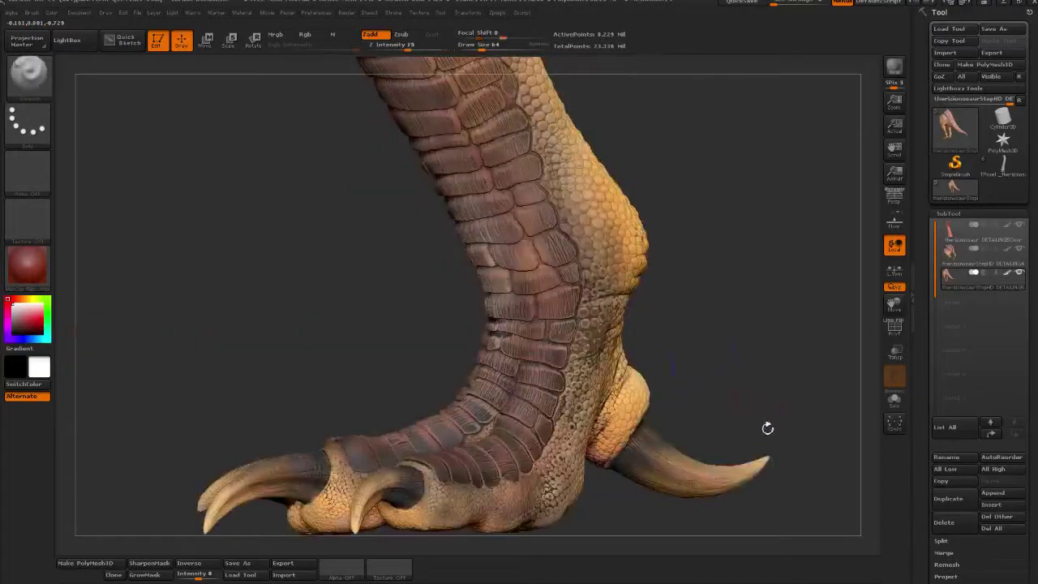
{"action": "left_click_drag", "start_coordinate": [719, 437], "coordinate": [677, 358], "text": "alt"}
{"action": "left_click_drag", "start_coordinate": [799, 467], "coordinate": [375, 543]}
{"action": "left_click_drag", "start_coordinate": [262, 537], "coordinate": [262, 572], "text": "alt"}
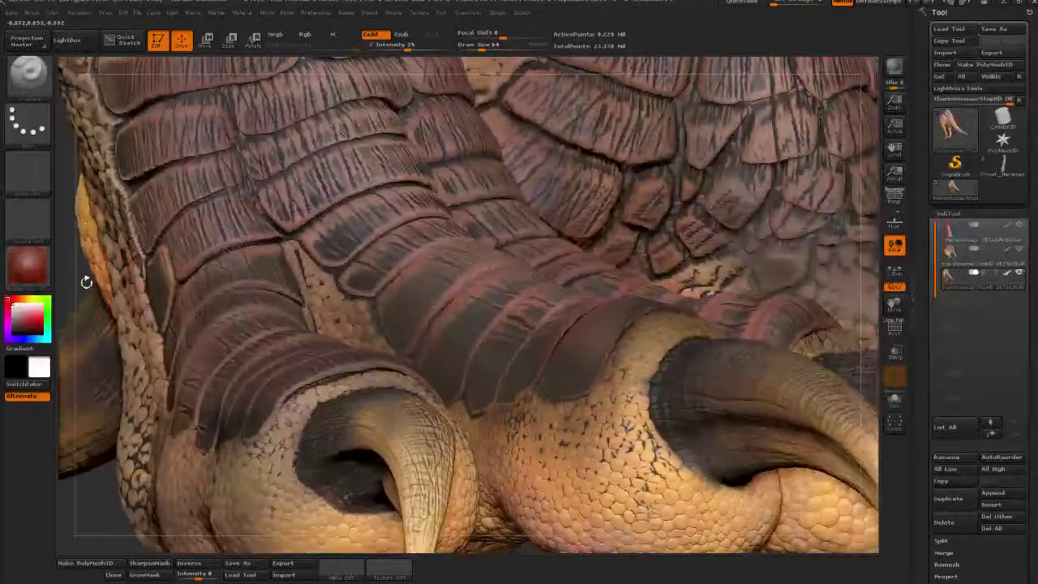
- Examine the skin detail on the belly, forearms, hands and thigh, and view the full painted body
{"action": "left_click_drag", "start_coordinate": [90, 286], "coordinate": [438, 349]}
{"action": "left_click_drag", "start_coordinate": [612, 321], "coordinate": [668, 420]}
{"action": "left_click_drag", "start_coordinate": [691, 365], "coordinate": [596, 508], "text": "alt"}
{"action": "left_click_drag", "start_coordinate": [653, 410], "coordinate": [443, 444], "text": "alt"}
{"action": "left_click_drag", "start_coordinate": [660, 435], "coordinate": [592, 412]}
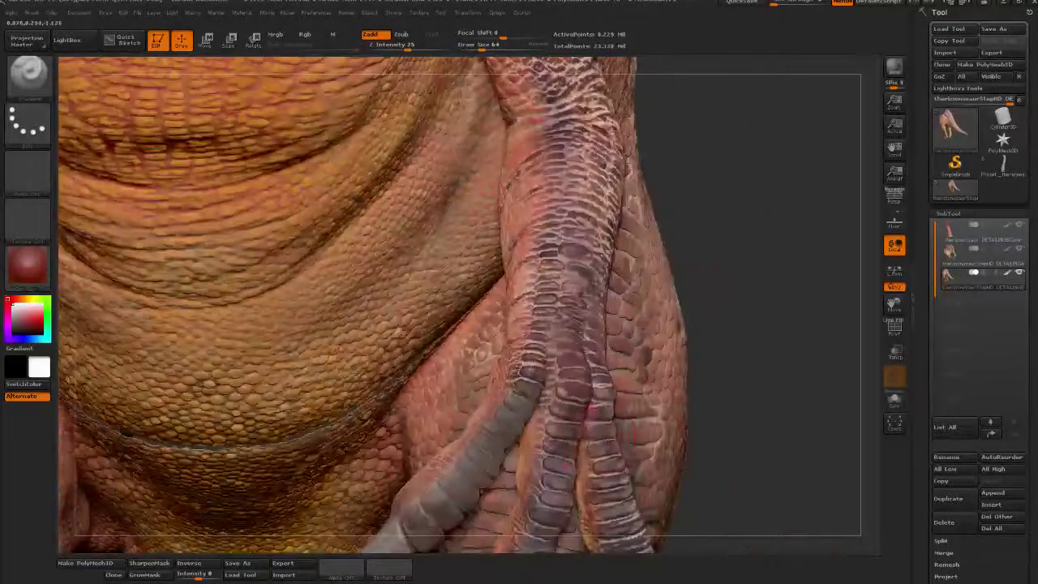
{"action": "left_click_drag", "start_coordinate": [781, 434], "coordinate": [146, 487]}
{"action": "left_click_drag", "start_coordinate": [307, 456], "coordinate": [556, 460], "text": "alt"}
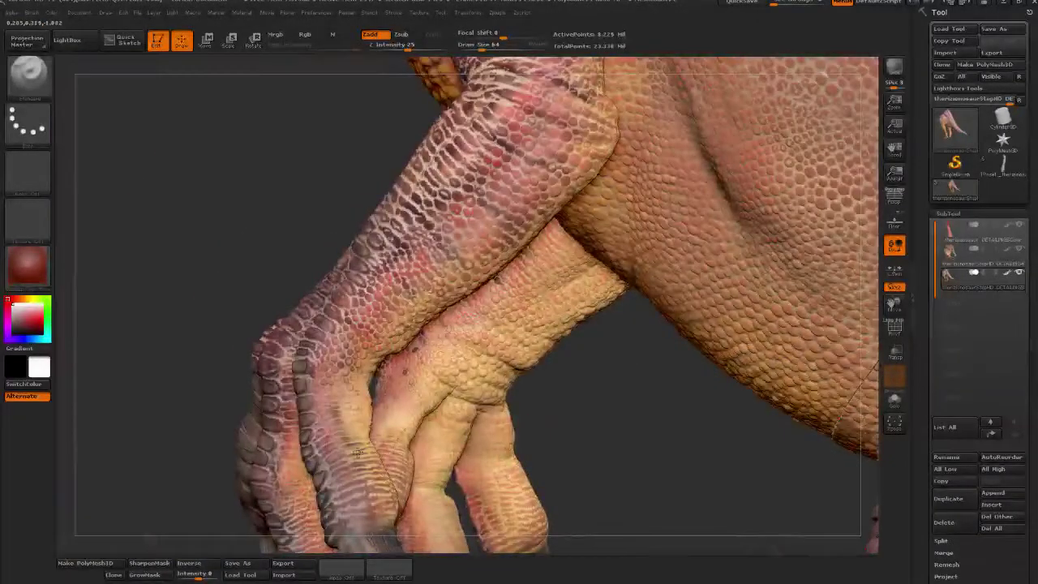
{"action": "left_click_drag", "start_coordinate": [626, 456], "coordinate": [473, 440]}
{"action": "left_click_drag", "start_coordinate": [545, 521], "coordinate": [843, 511]}
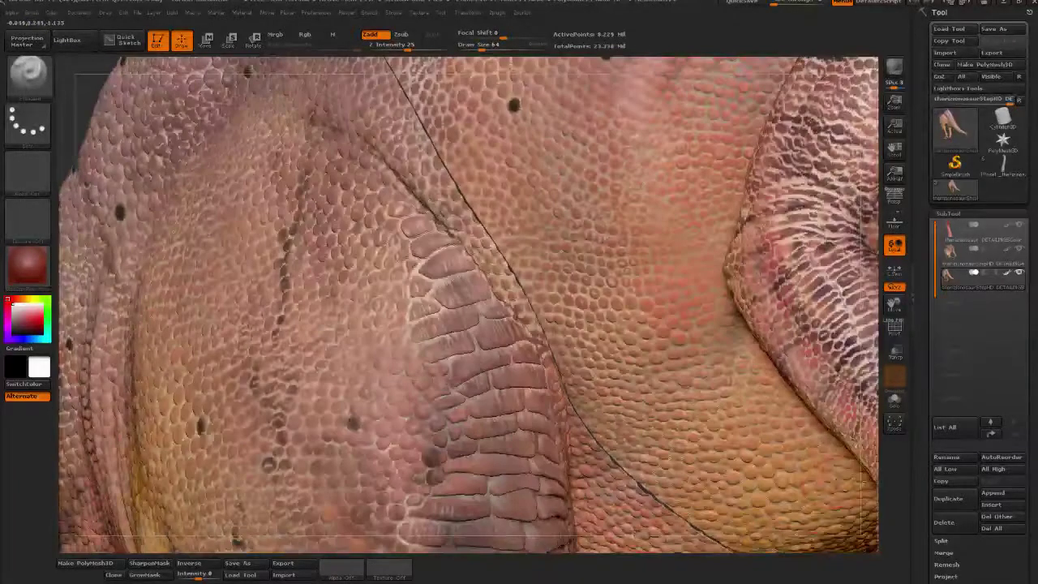
{"action": "left_click_drag", "start_coordinate": [863, 461], "coordinate": [436, 452]}
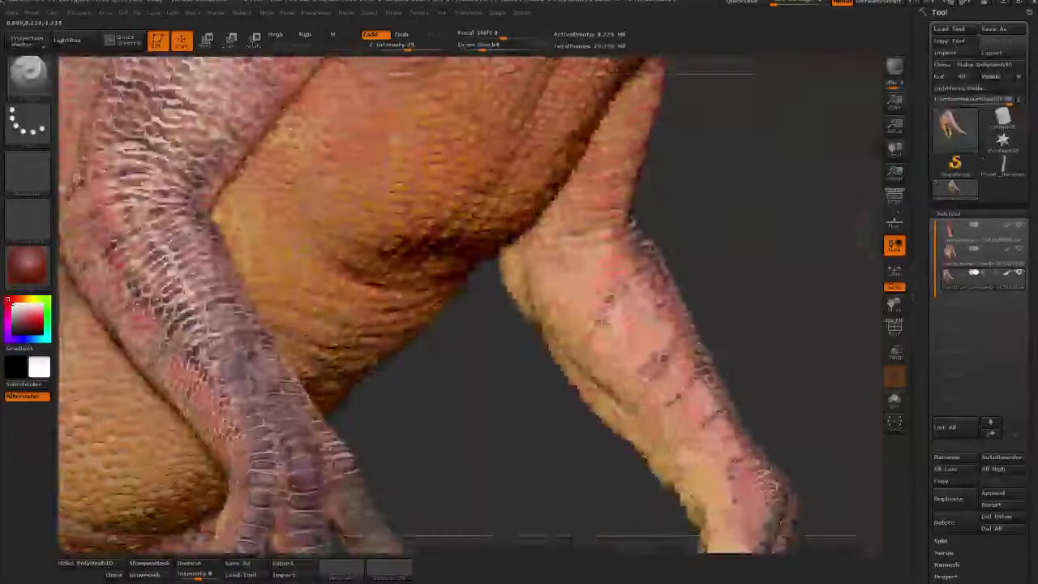
{"action": "left_click_drag", "start_coordinate": [814, 360], "coordinate": [523, 403]}
{"action": "left_click_drag", "start_coordinate": [608, 339], "coordinate": [592, 264], "text": "alt"}
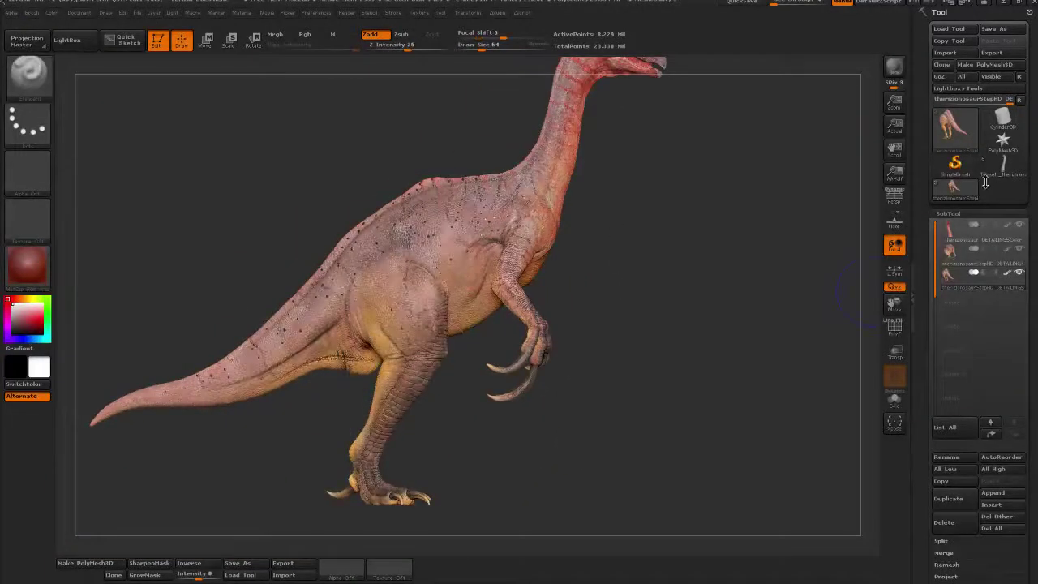
- Switch to the unpainted T-pose Therizinosaurus tool and examine its tail, neck seam and shoulder area
{"action": "left_click", "coordinate": [996, 173]}
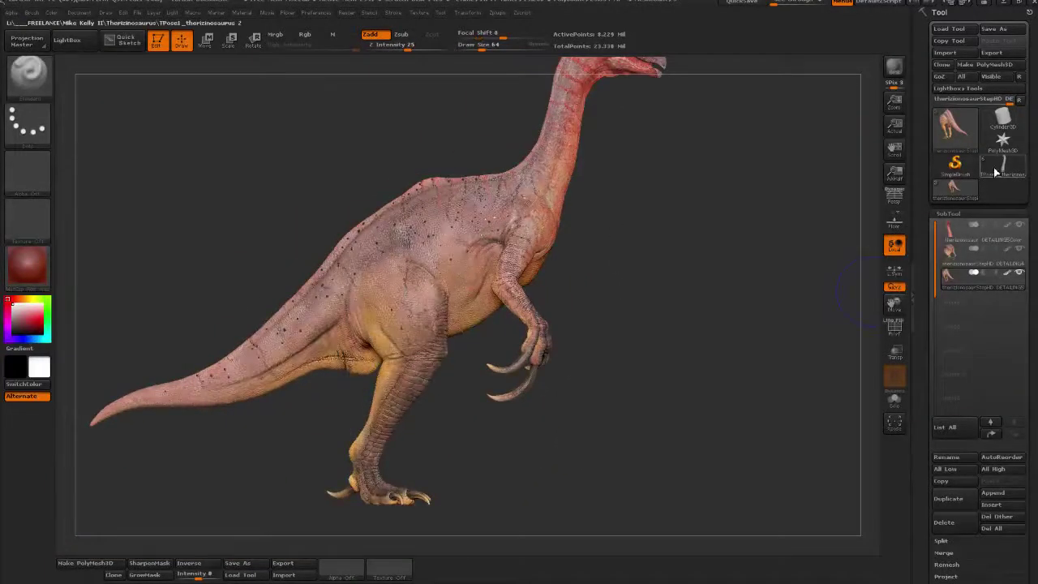
{"action": "left_click", "coordinate": [996, 172]}
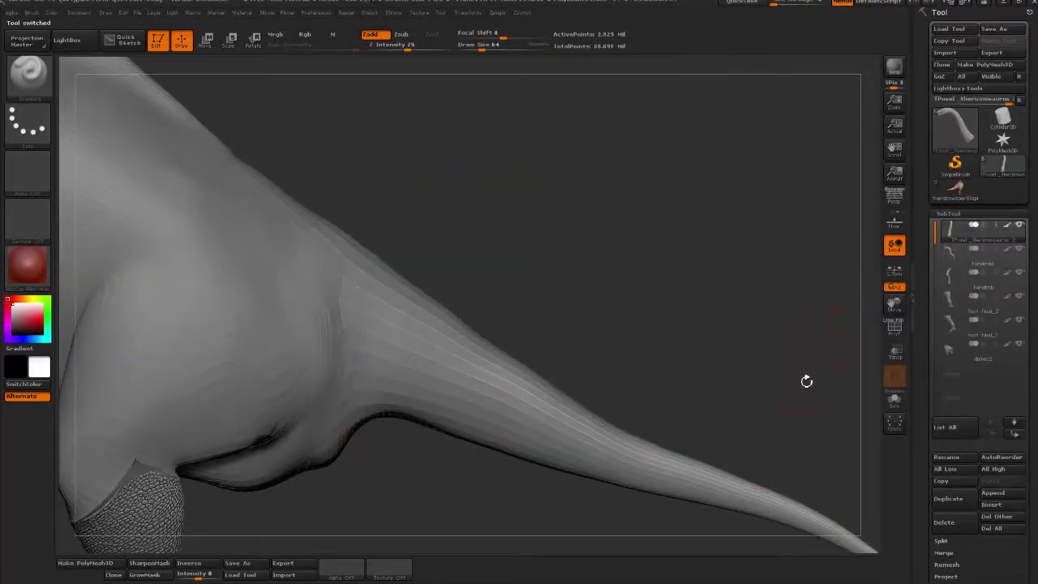
{"action": "left_click_drag", "start_coordinate": [394, 257], "coordinate": [688, 257]}
{"action": "left_click_drag", "start_coordinate": [640, 157], "coordinate": [657, 182]}
{"action": "left_click_drag", "start_coordinate": [654, 161], "coordinate": [604, 186]}
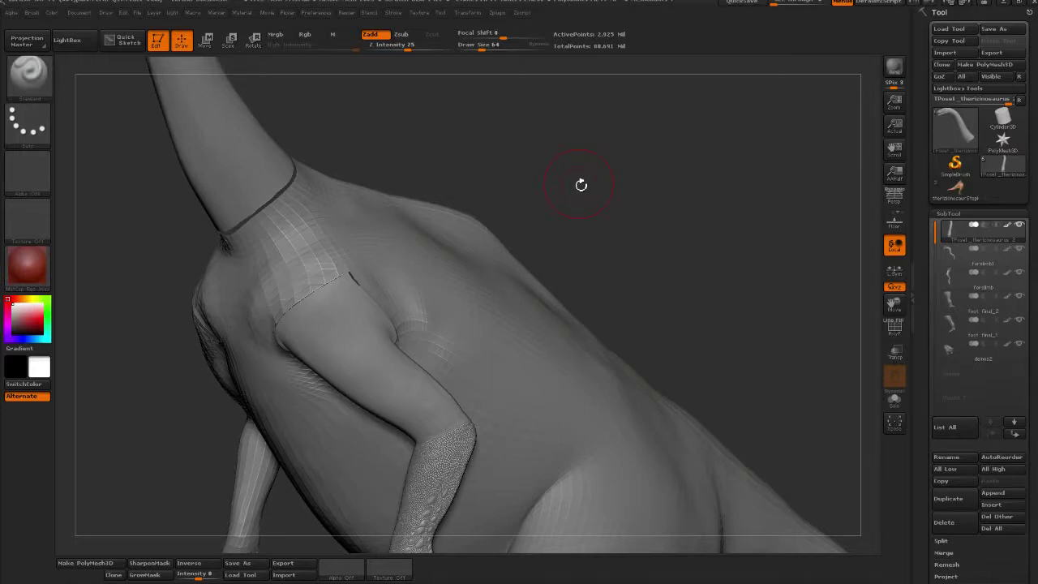
- Bring the T-pose model's head into close view and hide every subtool except the head and neck
{"action": "left_click_drag", "start_coordinate": [575, 149], "coordinate": [631, 324], "text": "alt"}
{"action": "left_click_drag", "start_coordinate": [498, 268], "coordinate": [659, 341], "text": "alt"}
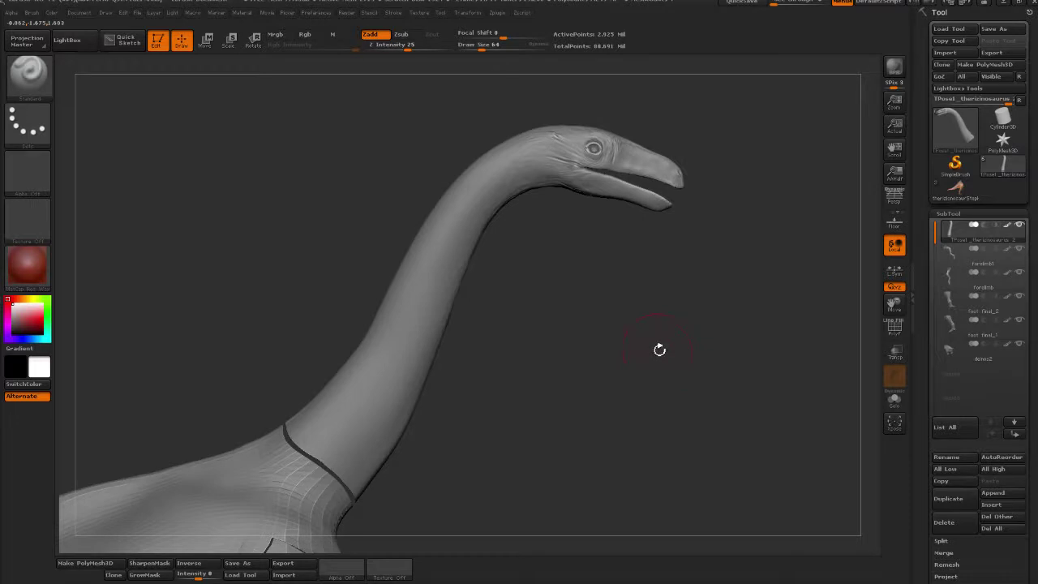
{"action": "left_click_drag", "start_coordinate": [662, 288], "coordinate": [459, 542], "text": "alt"}
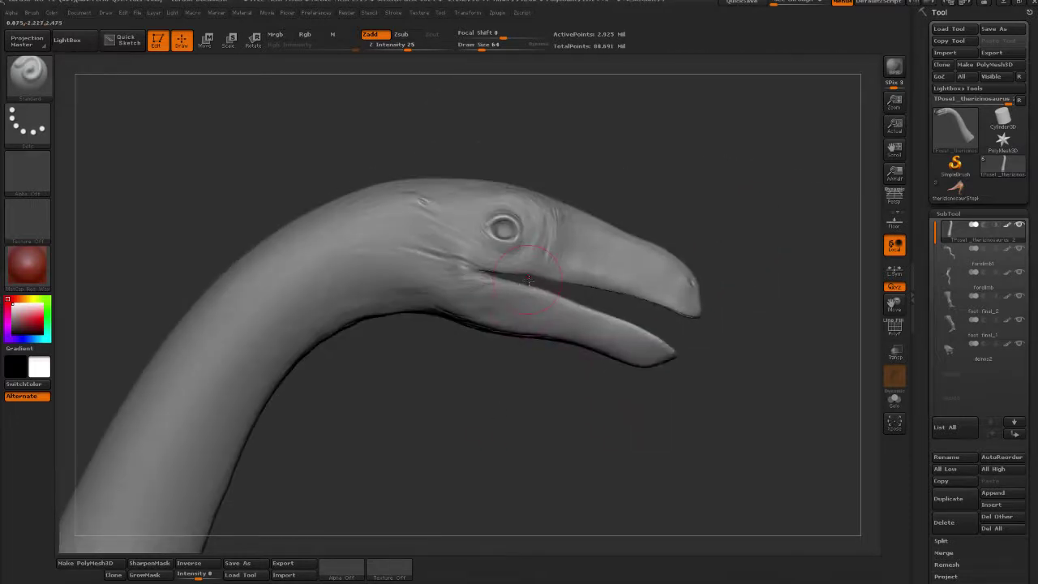
{"action": "mouse_move", "coordinate": [574, 417]}
{"action": "left_mouse_down"}
{"action": "mouse_move", "coordinate": [478, 410]}
{"action": "mouse_move", "coordinate": [546, 457]}
{"action": "mouse_move", "coordinate": [576, 496]}
{"action": "mouse_move", "coordinate": [570, 404]}
{"action": "left_mouse_up"}
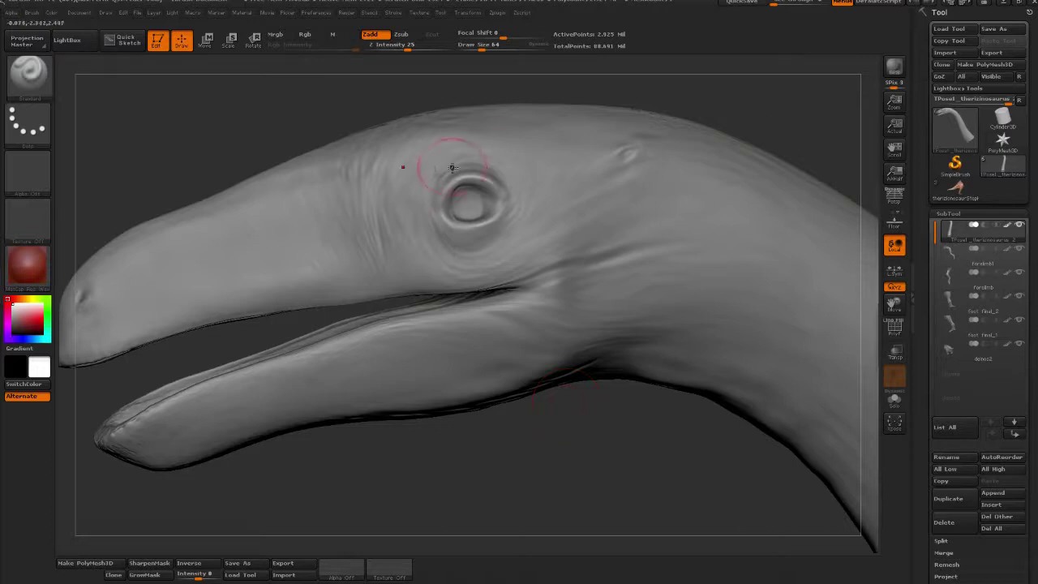
{"action": "left_click_drag", "start_coordinate": [486, 46], "coordinate": [472, 46]}
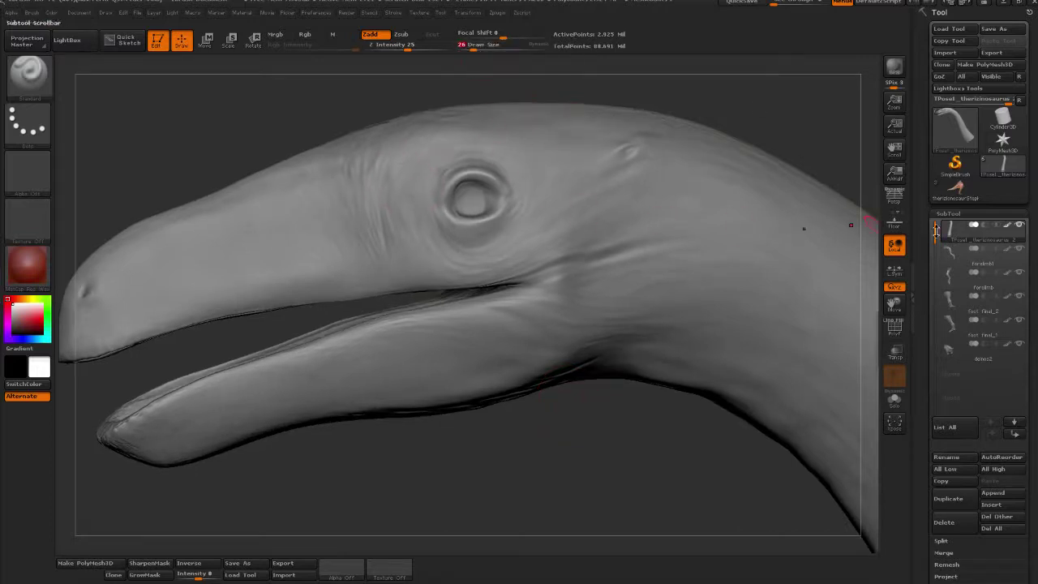
{"action": "left_click", "coordinate": [1019, 228]}
{"action": "mouse_move", "coordinate": [571, 412]}
{"action": "left_mouse_down"}
{"action": "mouse_move", "coordinate": [528, 442]}
{"action": "mouse_move", "coordinate": [433, 324]}
{"action": "left_mouse_up"}
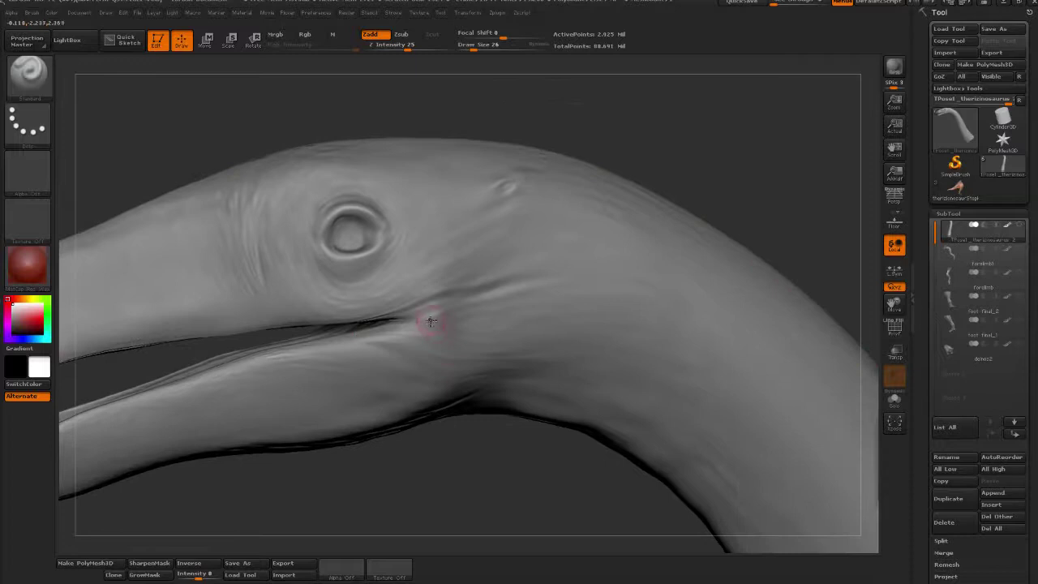
- Inspect the mouth corner, eye and open jaws from both sides of the head
{"action": "left_click_drag", "start_coordinate": [484, 473], "coordinate": [634, 252]}
{"action": "left_click_drag", "start_coordinate": [515, 508], "coordinate": [600, 407]}
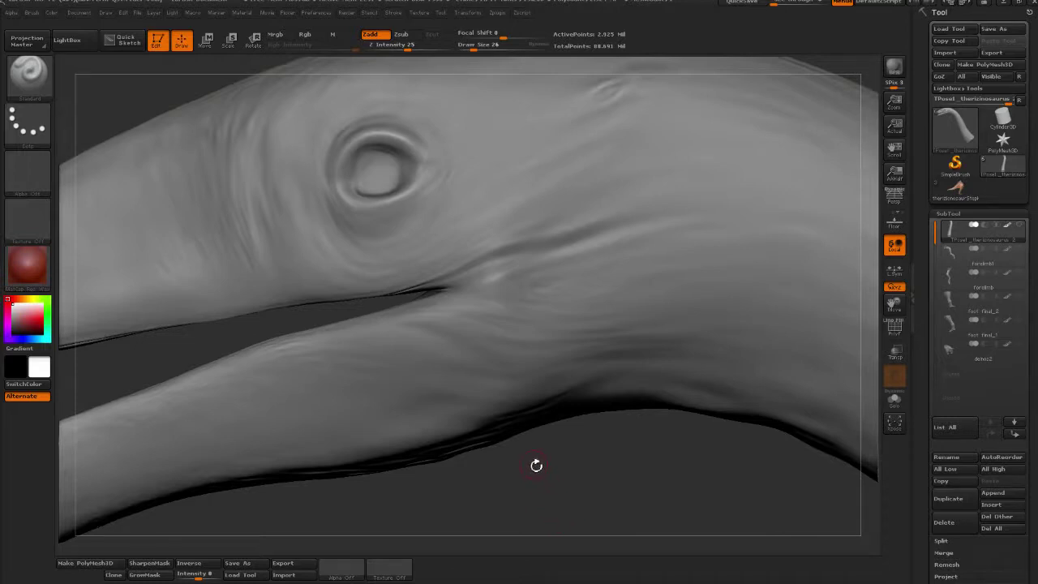
{"action": "left_click_drag", "start_coordinate": [513, 496], "coordinate": [557, 486]}
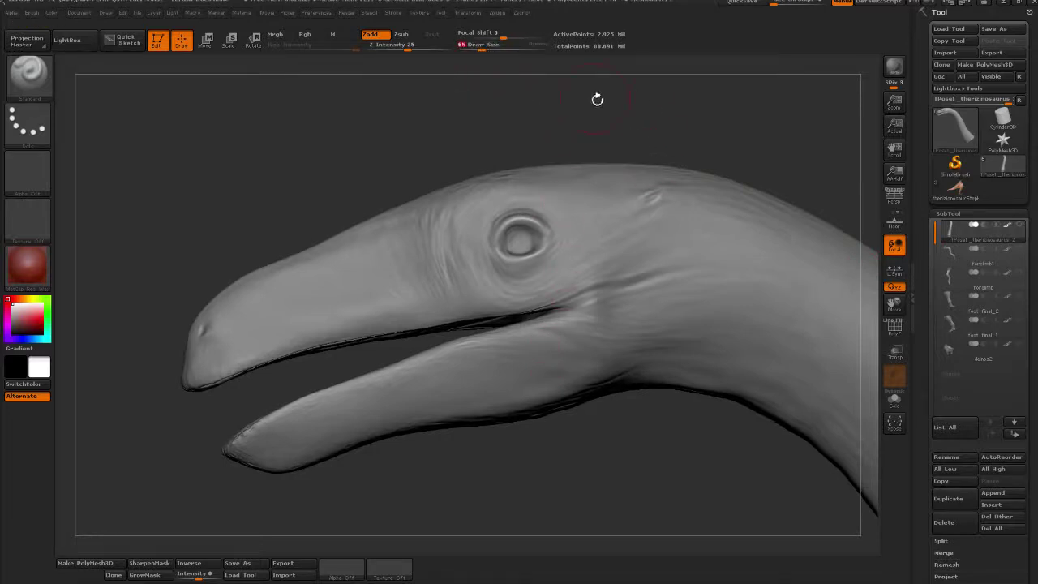
{"action": "left_click_drag", "start_coordinate": [482, 48], "coordinate": [476, 48]}
{"action": "mouse_move", "coordinate": [605, 454]}
{"action": "left_mouse_down"}
{"action": "mouse_move", "coordinate": [573, 480]}
{"action": "mouse_move", "coordinate": [581, 418]}
{"action": "left_mouse_up"}
{"action": "left_click_drag", "start_coordinate": [730, 157], "coordinate": [932, 211]}
{"action": "mouse_move", "coordinate": [762, 359]}
{"action": "left_mouse_down"}
{"action": "mouse_move", "coordinate": [656, 359]}
{"action": "mouse_move", "coordinate": [684, 371]}
{"action": "mouse_move", "coordinate": [612, 404]}
{"action": "left_mouse_up"}
- Mask the whole lower jaw back to the mouth corner with a lasso selection
{"action": "key", "text": "ctrl+shift"}
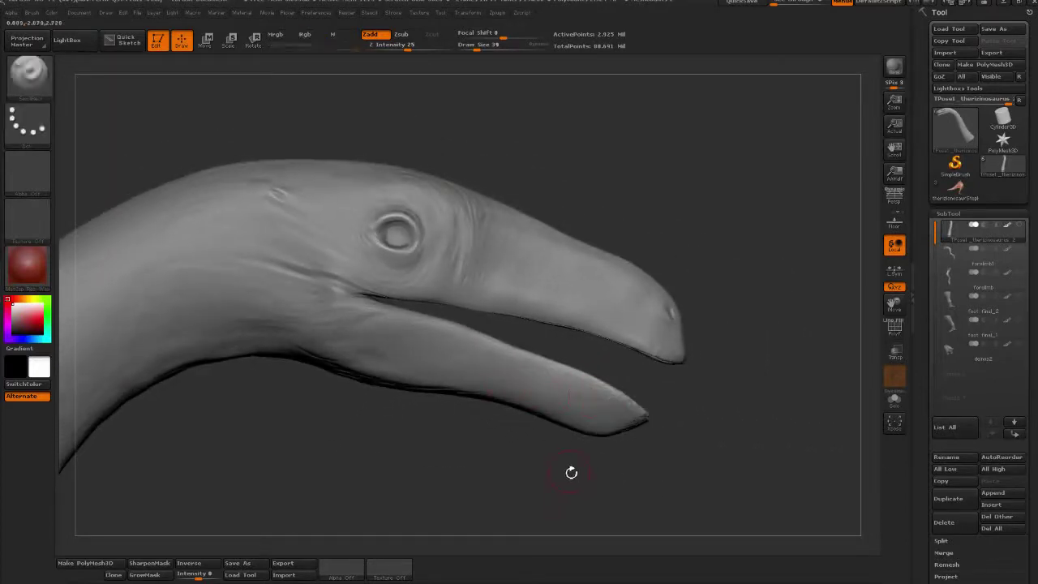
{"action": "mouse_move", "coordinate": [594, 486]}
{"action": "left_mouse_down", "text": "ctrl"}
{"action": "mouse_move", "coordinate": [510, 479]}
{"action": "mouse_move", "coordinate": [425, 412]}
{"action": "mouse_move", "coordinate": [403, 373]}
{"action": "left_mouse_up", "text": "ctrl"}
{"action": "left_click", "coordinate": [28, 75]}
{"action": "left_click", "coordinate": [246, 144]}
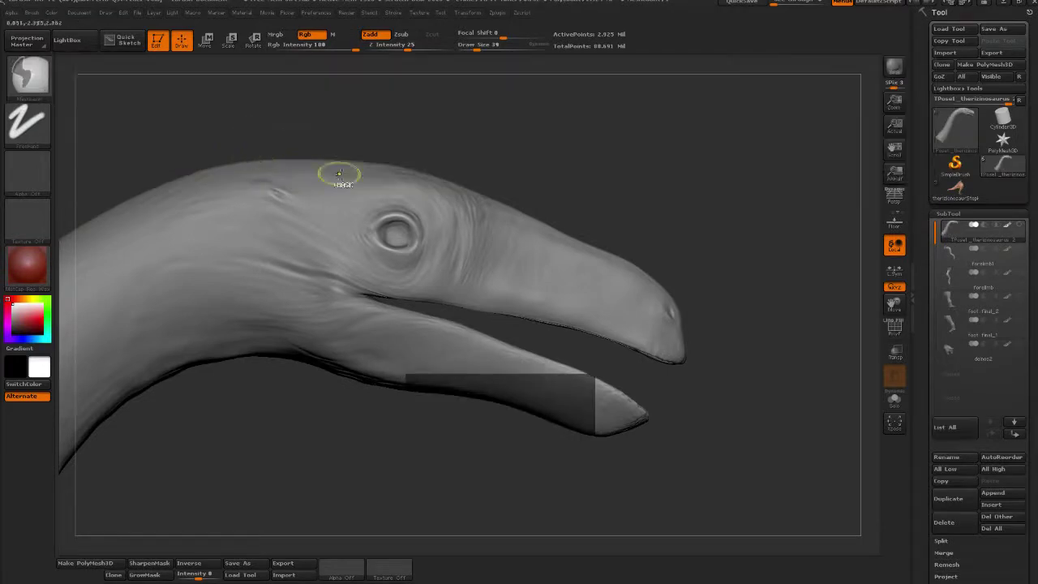
{"action": "mouse_move", "coordinate": [567, 459]}
{"action": "left_mouse_down", "text": "ctrl"}
{"action": "mouse_move", "coordinate": [332, 409]}
{"action": "mouse_move", "coordinate": [309, 329]}
{"action": "mouse_move", "coordinate": [357, 304]}
{"action": "mouse_move", "coordinate": [389, 306]}
{"action": "mouse_move", "coordinate": [636, 372]}
{"action": "left_mouse_up", "text": "ctrl"}
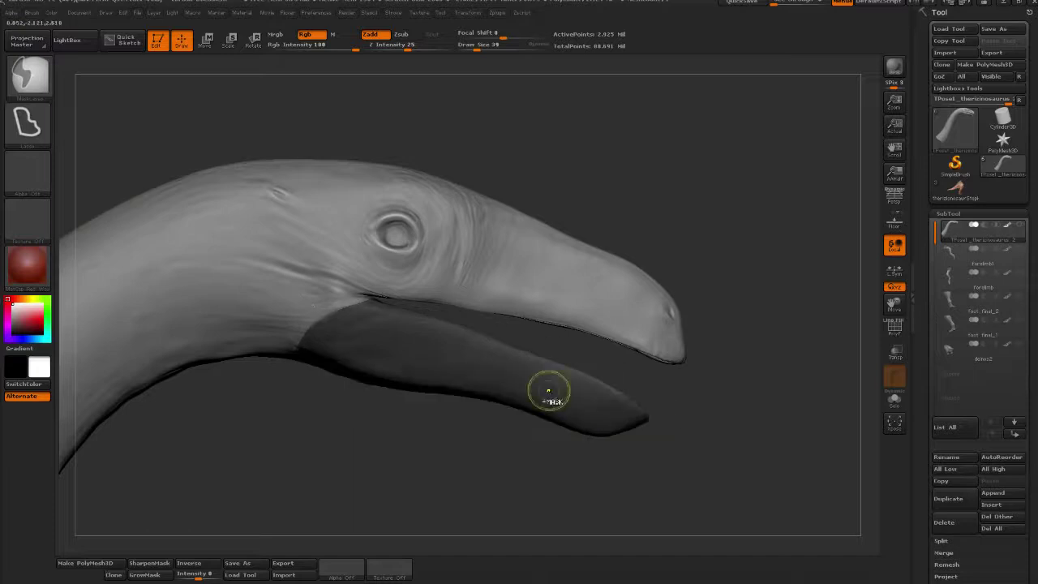
{"action": "key", "text": "ctrl"}
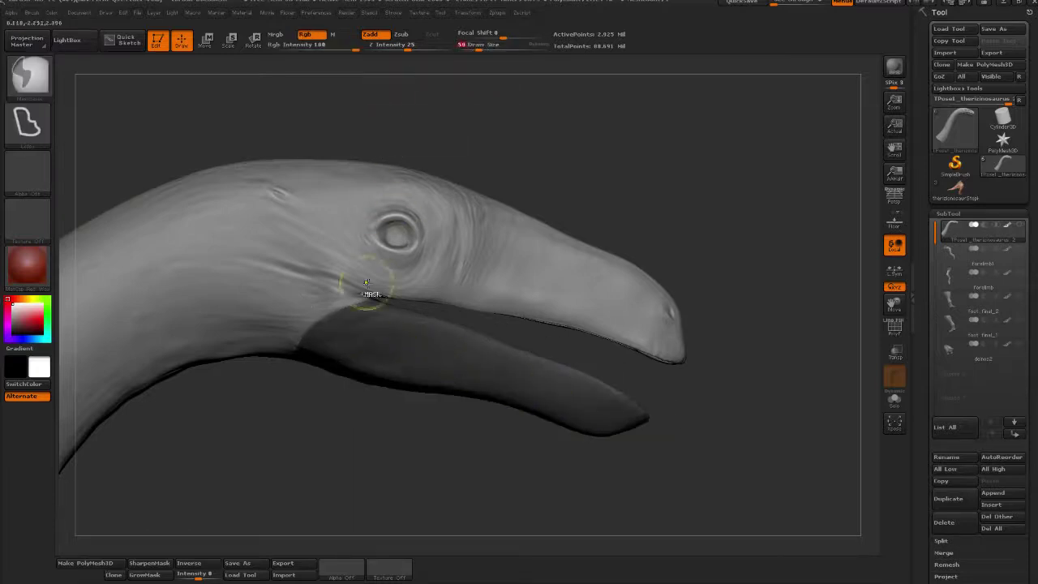
{"action": "mouse_move", "coordinate": [434, 316]}
{"action": "left_mouse_down", "text": "ctrl"}
{"action": "mouse_move", "coordinate": [365, 307]}
{"action": "mouse_move", "coordinate": [278, 359]}
{"action": "mouse_move", "coordinate": [373, 400]}
{"action": "mouse_move", "coordinate": [384, 304]}
{"action": "mouse_move", "coordinate": [331, 299]}
{"action": "mouse_move", "coordinate": [375, 400]}
{"action": "left_mouse_up", "text": "ctrl"}
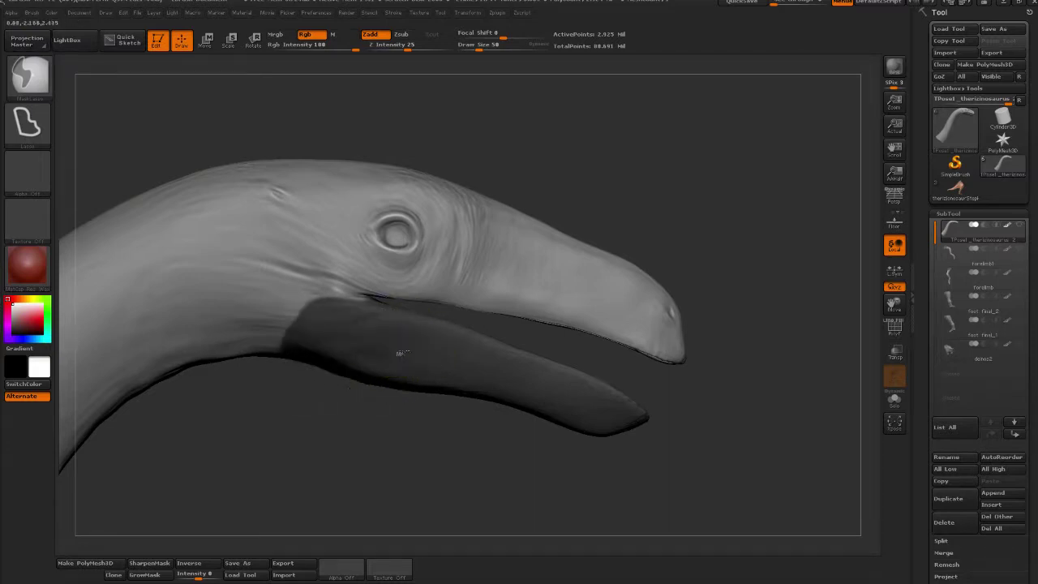
- Lower the head mesh to subdivision level 3 and invert the mask so only the lower jaw is editable
{"action": "left_click_drag", "start_coordinate": [923, 340], "coordinate": [941, 278]}
{"action": "left_click", "coordinate": [953, 301]}
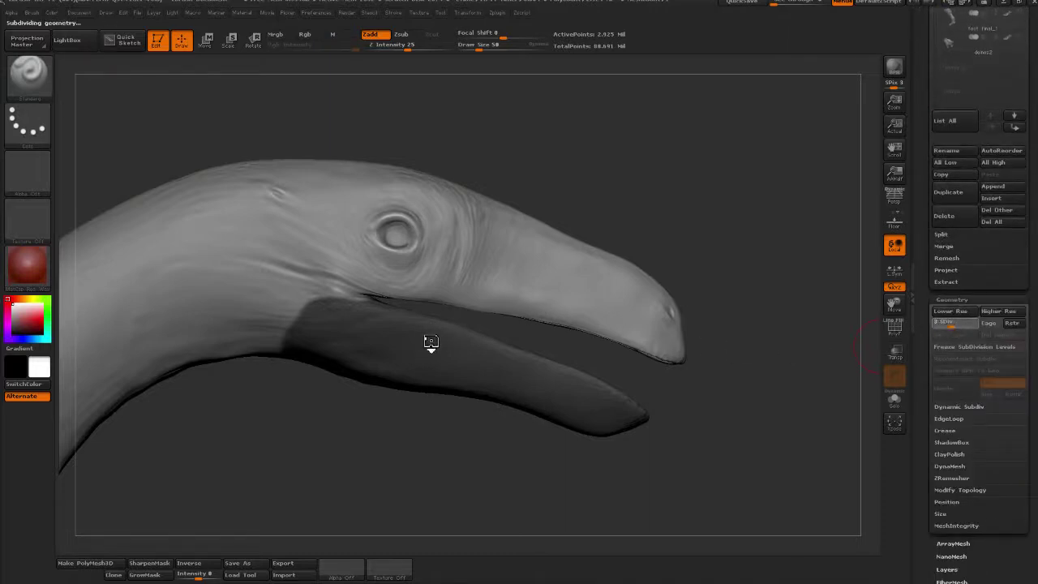
{"action": "key", "text": "ctrl"}
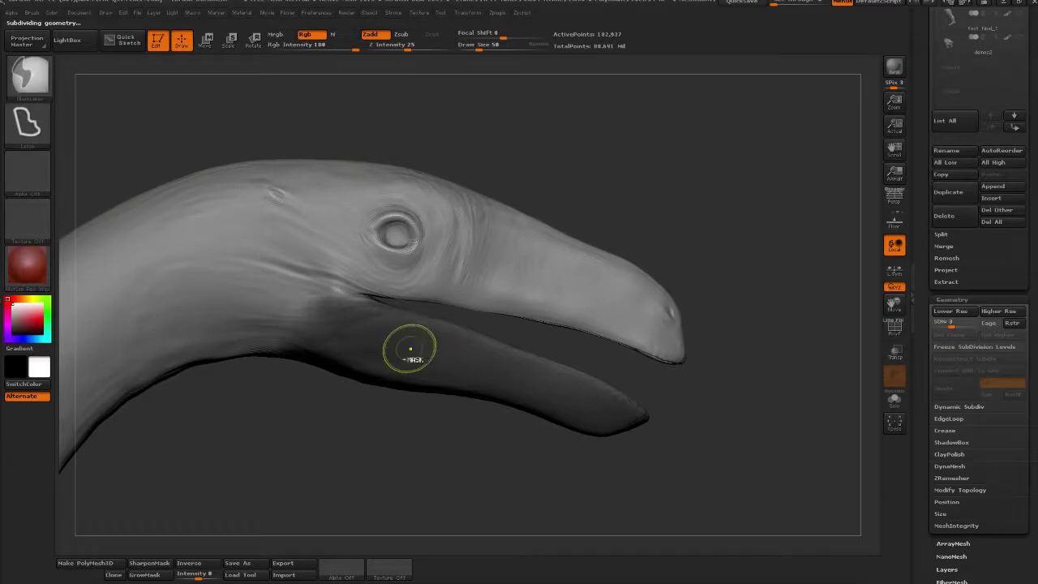
{"action": "left_click", "coordinate": [409, 417], "text": "ctrl"}
- Rotate the lower jaw downward about the mouth corner to open the mouth wider, and clear the mask
{"action": "key", "text": "r"}
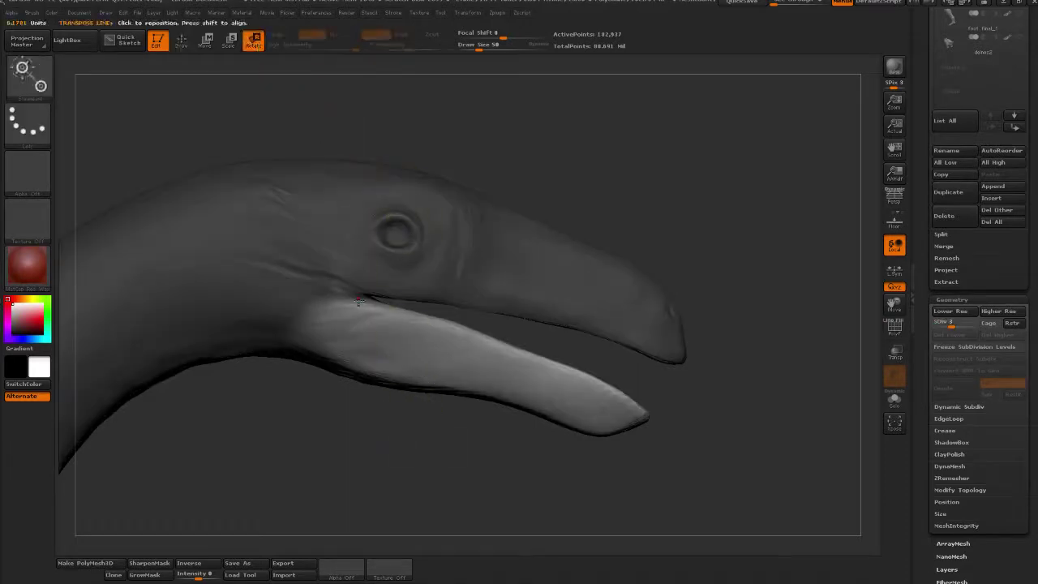
{"action": "mouse_move", "coordinate": [334, 309]}
{"action": "left_mouse_down"}
{"action": "mouse_move", "coordinate": [644, 427]}
{"action": "mouse_move", "coordinate": [629, 479]}
{"action": "left_mouse_up"}
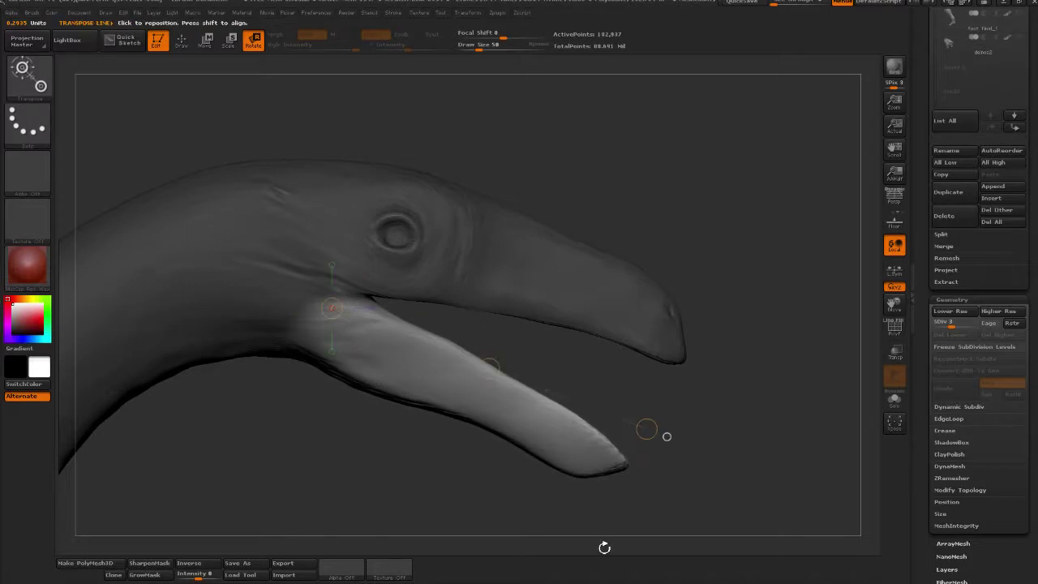
{"action": "left_click_drag", "start_coordinate": [646, 429], "coordinate": [138, 330]}
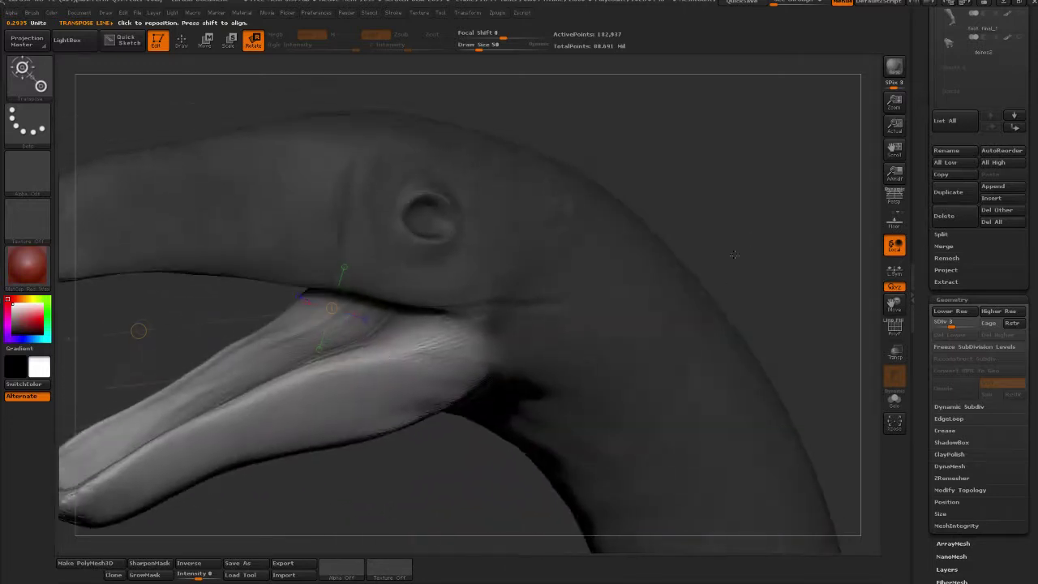
{"action": "left_click", "coordinate": [182, 39]}
{"action": "left_click_drag", "start_coordinate": [722, 96], "coordinate": [769, 142], "text": "ctrl"}
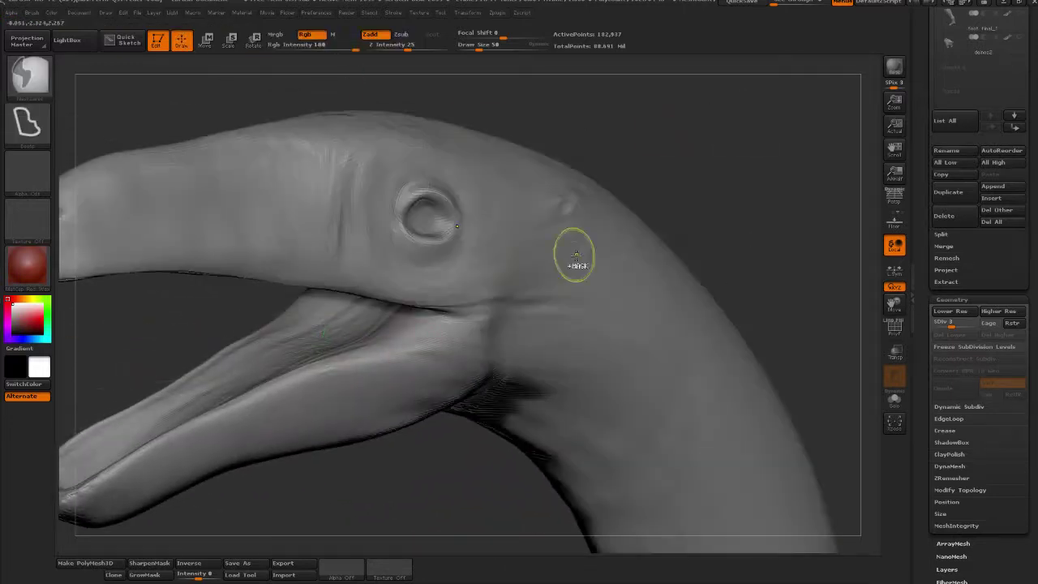
{"action": "left_click_drag", "start_coordinate": [714, 203], "coordinate": [791, 213]}
{"action": "left_click_drag", "start_coordinate": [443, 385], "coordinate": [500, 353], "text": "ctrl"}
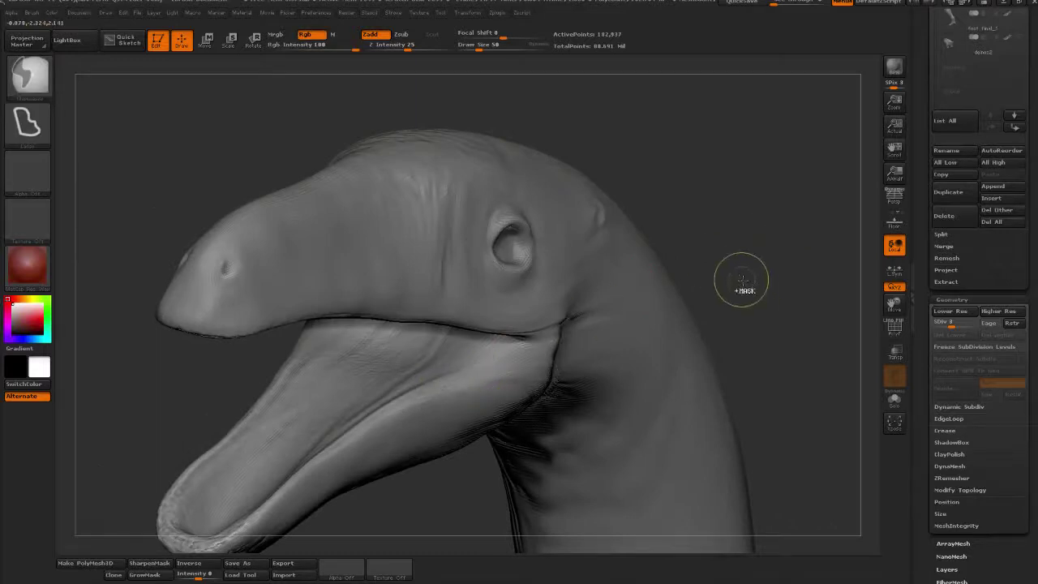
{"action": "key", "text": "b"}
{"action": "key", "text": "s"}
{"action": "key", "text": "t"}
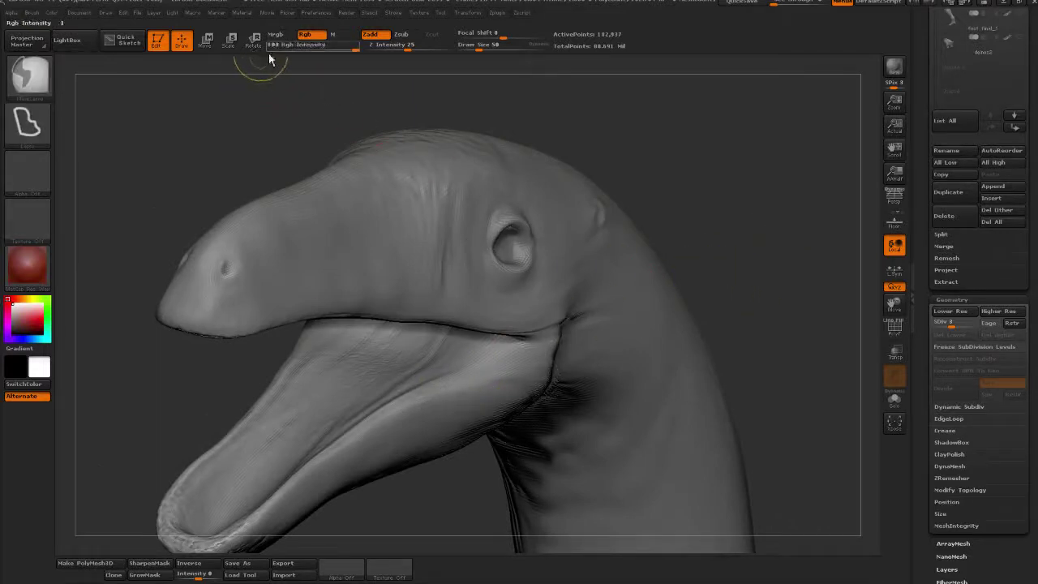
{"action": "left_click", "coordinate": [29, 122], "text": "ctrl"}
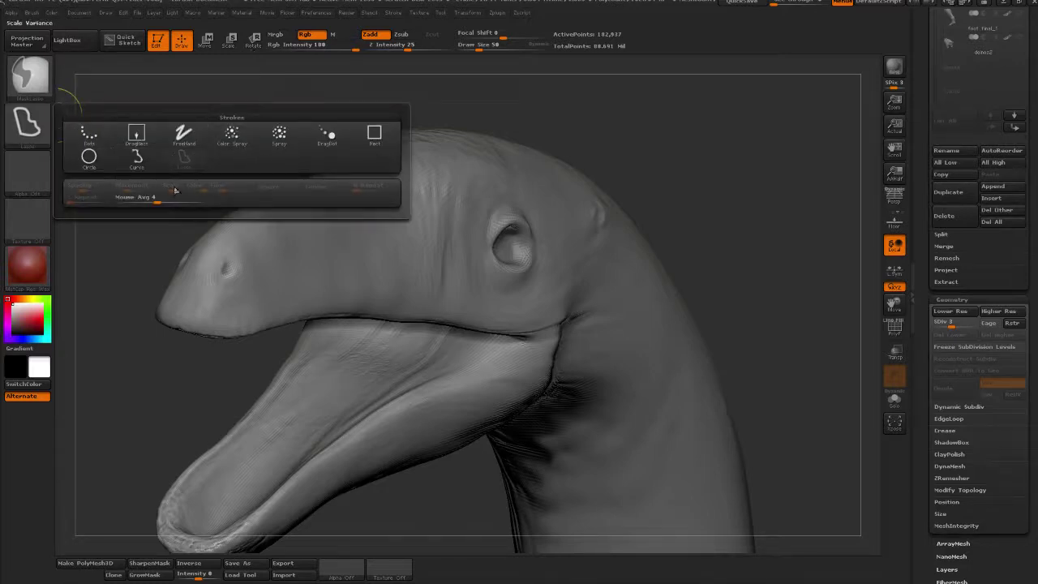
{"action": "key", "text": "ctrl"}
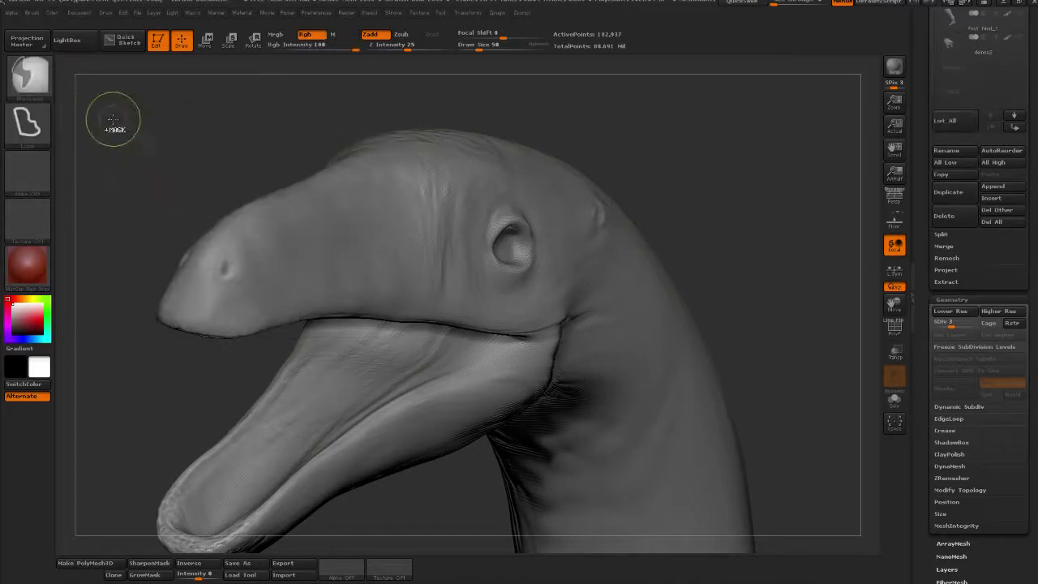
- Paint a mask strip on the lower jaw's rear rim with the MaskPen at draw size 24, and invert it
{"action": "left_click", "coordinate": [29, 87], "text": "ctrl"}
{"action": "left_click", "coordinate": [139, 86], "text": "ctrl"}
{"action": "left_click", "coordinate": [473, 49]}
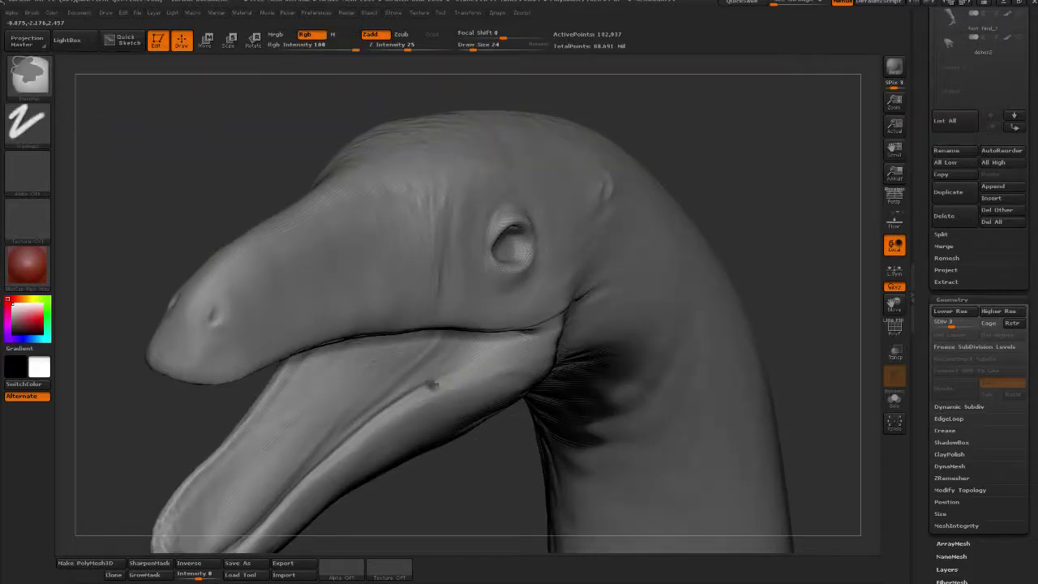
{"action": "mouse_move", "coordinate": [438, 384]}
{"action": "left_mouse_down"}
{"action": "mouse_move", "coordinate": [485, 342]}
{"action": "mouse_move", "coordinate": [422, 396]}
{"action": "left_mouse_up"}
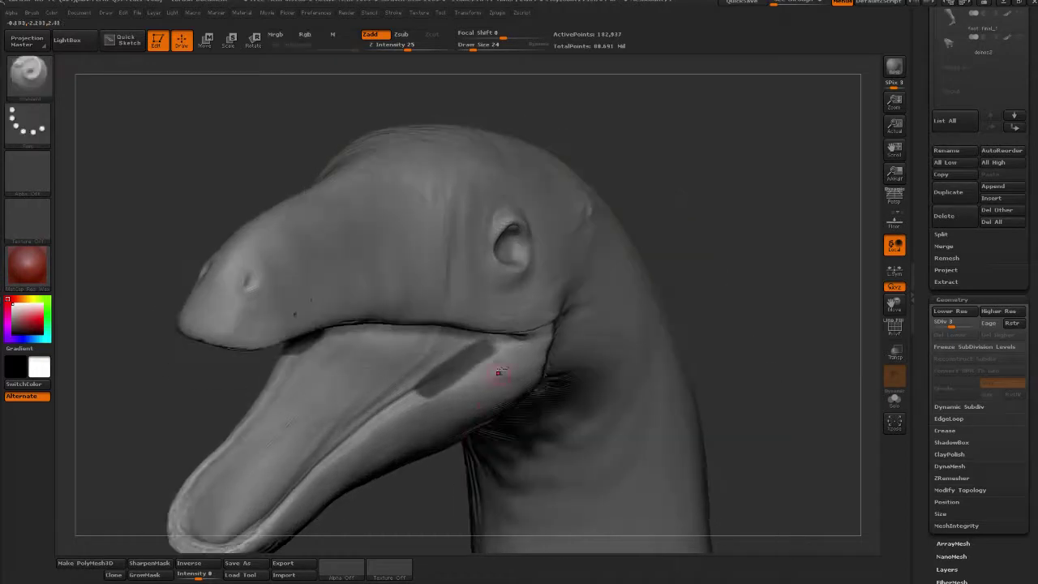
{"action": "left_click_drag", "start_coordinate": [497, 341], "coordinate": [483, 345], "text": "ctrl"}
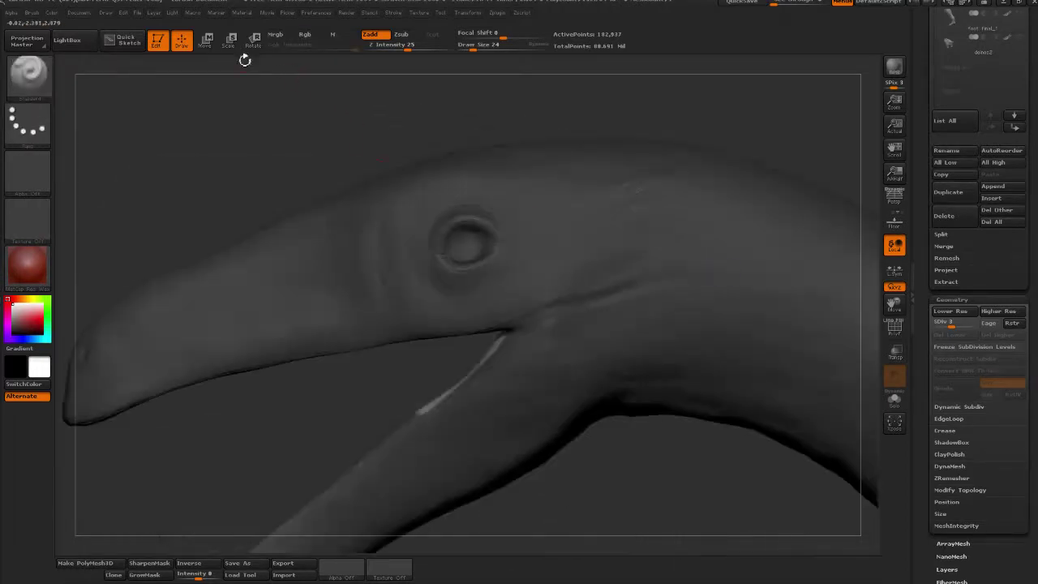
- Move the unmasked jaw strips up to the upper jaw as cheek membranes and adjust their angle from the front
{"action": "key", "text": "w"}
{"action": "left_click_drag", "start_coordinate": [465, 396], "coordinate": [401, 294]}
{"action": "left_click_drag", "start_coordinate": [434, 346], "coordinate": [393, 261]}
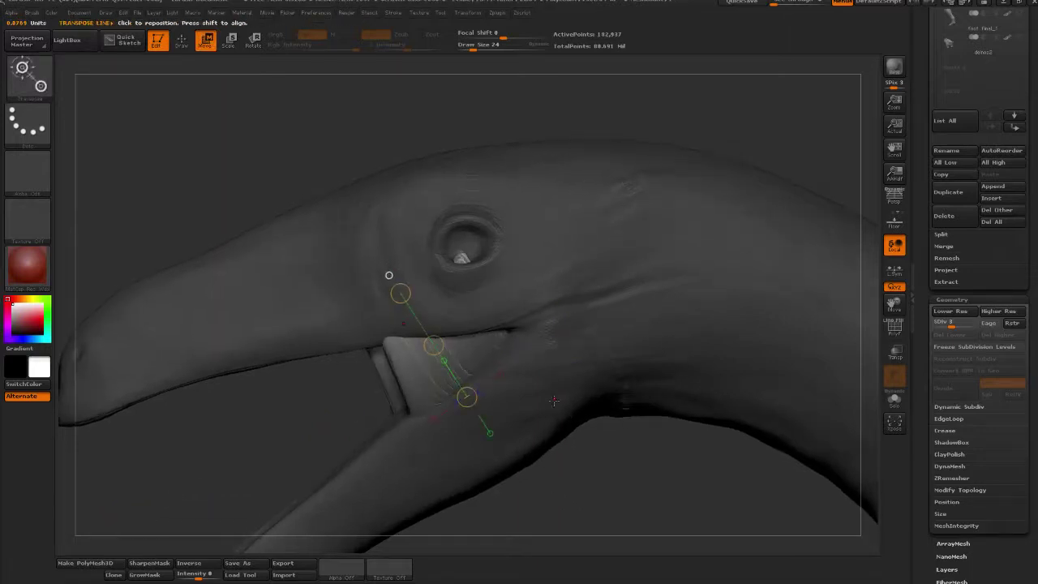
{"action": "left_click_drag", "start_coordinate": [441, 358], "coordinate": [436, 348]}
{"action": "mouse_move", "coordinate": [366, 344]}
{"action": "left_mouse_down"}
{"action": "mouse_move", "coordinate": [495, 312]}
{"action": "mouse_move", "coordinate": [481, 333]}
{"action": "mouse_move", "coordinate": [495, 351]}
{"action": "left_mouse_up"}
{"action": "key", "text": "r"}
{"action": "left_click_drag", "start_coordinate": [203, 438], "coordinate": [454, 248]}
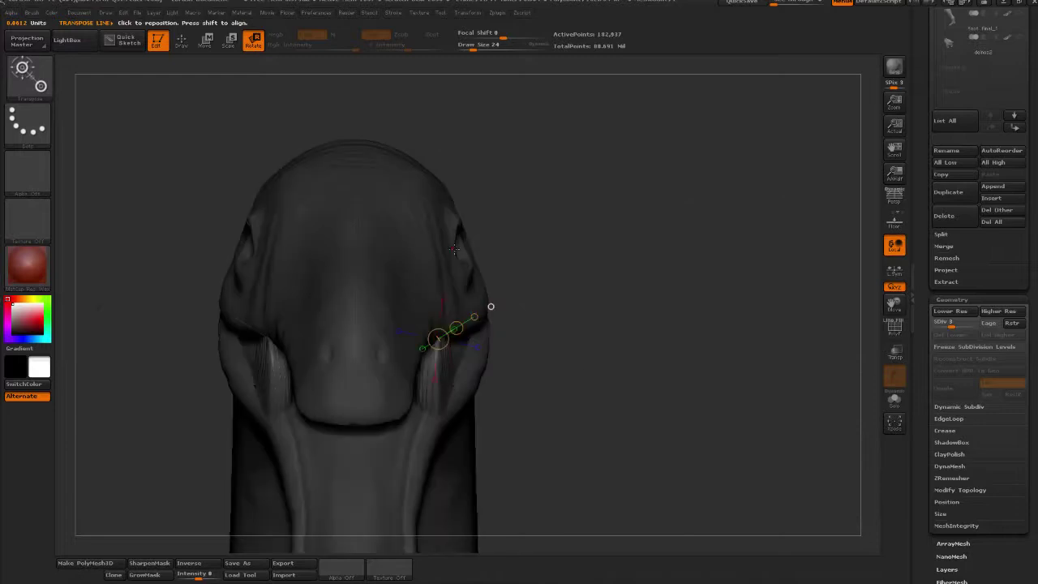
- Smooth the raised cheek membranes at draw size 89 and clear the mask
{"action": "key", "text": "q"}
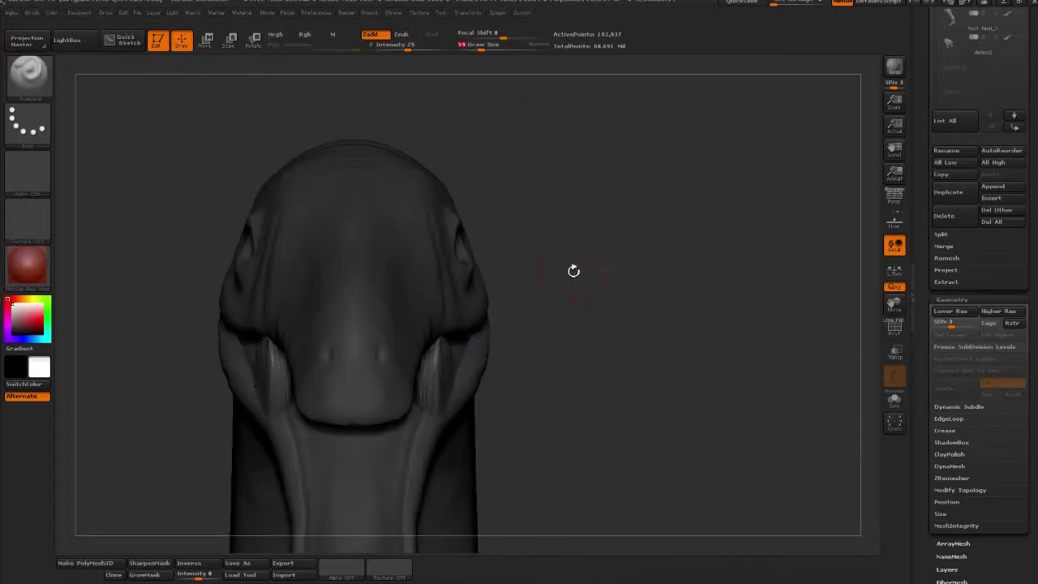
{"action": "left_click_drag", "start_coordinate": [573, 270], "coordinate": [568, 226]}
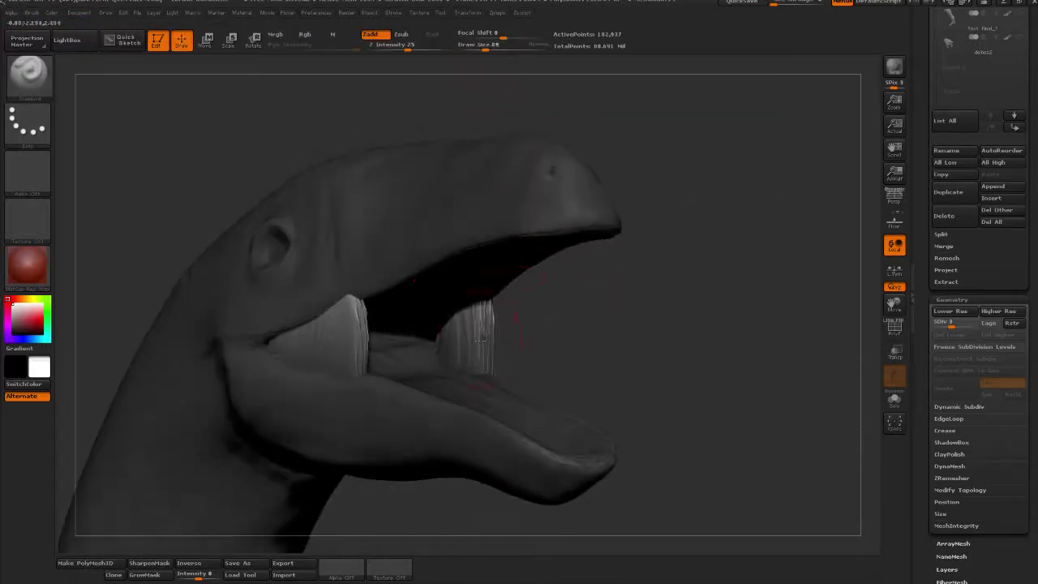
{"action": "left_click_drag", "start_coordinate": [442, 353], "coordinate": [482, 365]}
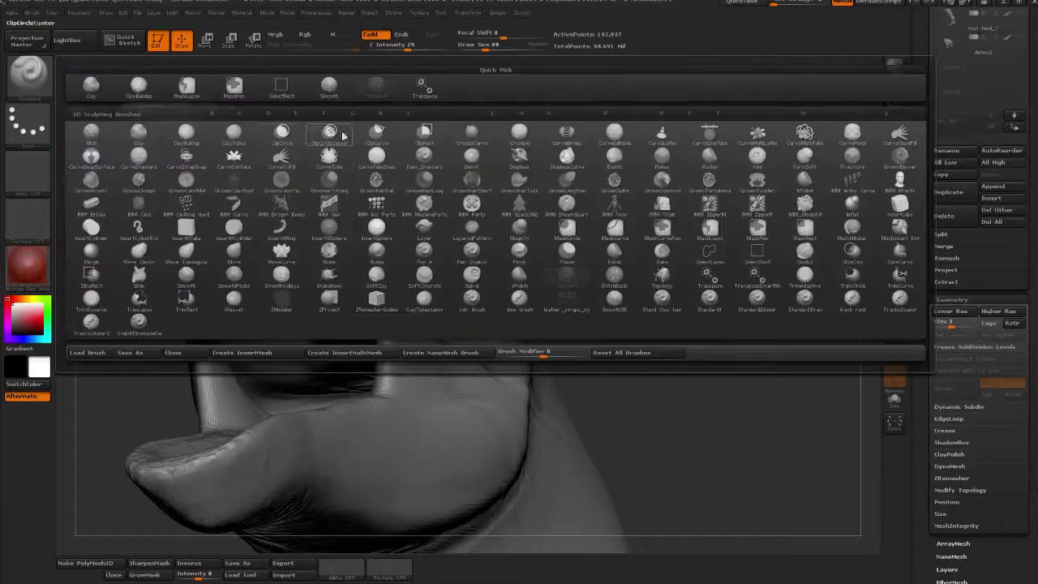
- Push the cheek membranes back towards the mouth corners with the Move Topological brush at draw size 203
{"action": "left_click", "coordinate": [197, 253]}
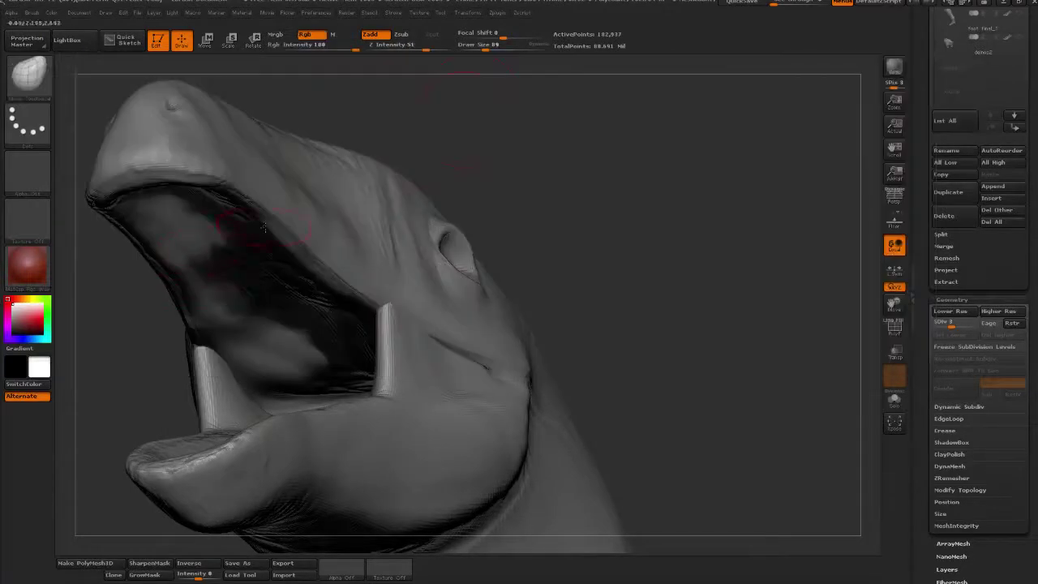
{"action": "left_click_drag", "start_coordinate": [481, 48], "coordinate": [498, 48]}
{"action": "mouse_move", "coordinate": [384, 312]}
{"action": "left_mouse_down"}
{"action": "mouse_move", "coordinate": [386, 301]}
{"action": "mouse_move", "coordinate": [371, 329]}
{"action": "left_mouse_up"}
{"action": "mouse_move", "coordinate": [614, 294]}
{"action": "left_mouse_down"}
{"action": "mouse_move", "coordinate": [596, 278]}
{"action": "mouse_move", "coordinate": [482, 331]}
{"action": "left_mouse_up"}
{"action": "mouse_move", "coordinate": [394, 335]}
{"action": "left_mouse_down"}
{"action": "mouse_move", "coordinate": [378, 356]}
{"action": "mouse_move", "coordinate": [392, 356]}
{"action": "left_mouse_up"}
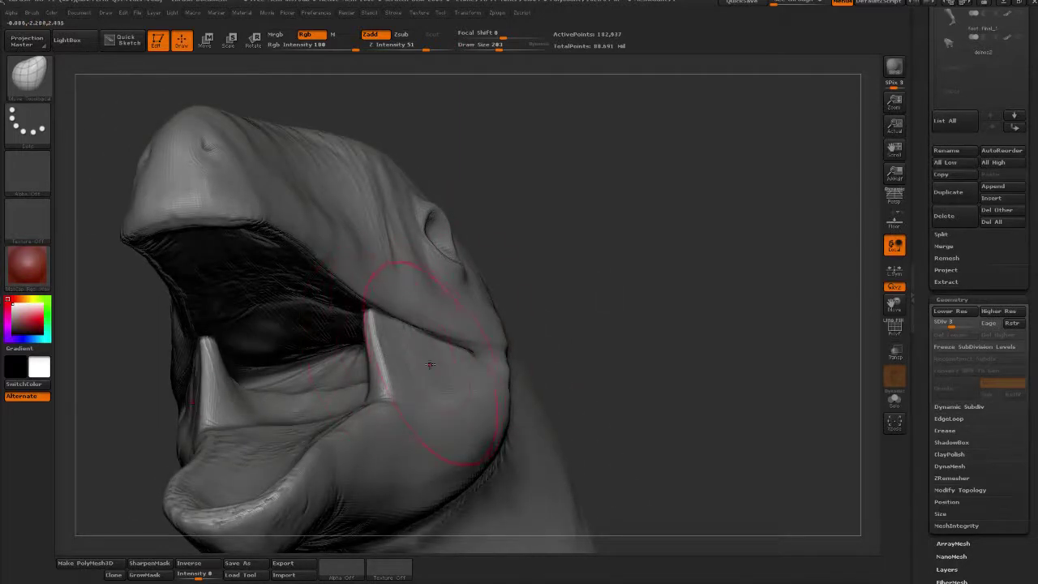
{"action": "mouse_move", "coordinate": [695, 273]}
{"action": "left_mouse_down"}
{"action": "mouse_move", "coordinate": [762, 210]}
{"action": "mouse_move", "coordinate": [698, 186]}
{"action": "mouse_move", "coordinate": [668, 199]}
{"action": "left_mouse_up"}
{"action": "left_click_drag", "start_coordinate": [407, 370], "coordinate": [444, 357]}
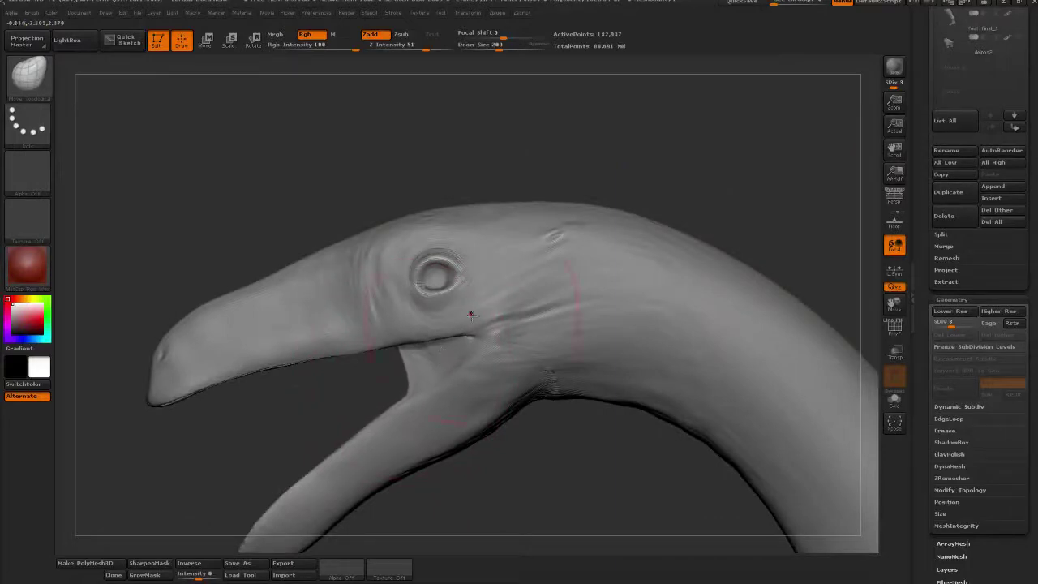
- Refine the front edge of the cheek membranes with the Move Topological brush at draw size 101
{"action": "left_click", "coordinate": [487, 47]}
{"action": "left_click_drag", "start_coordinate": [423, 401], "coordinate": [408, 365]}
{"action": "mouse_move", "coordinate": [791, 203]}
{"action": "left_mouse_down"}
{"action": "mouse_move", "coordinate": [722, 172]}
{"action": "mouse_move", "coordinate": [770, 208]}
{"action": "mouse_move", "coordinate": [730, 161]}
{"action": "mouse_move", "coordinate": [688, 156]}
{"action": "left_mouse_up"}
{"action": "key", "text": "shift"}
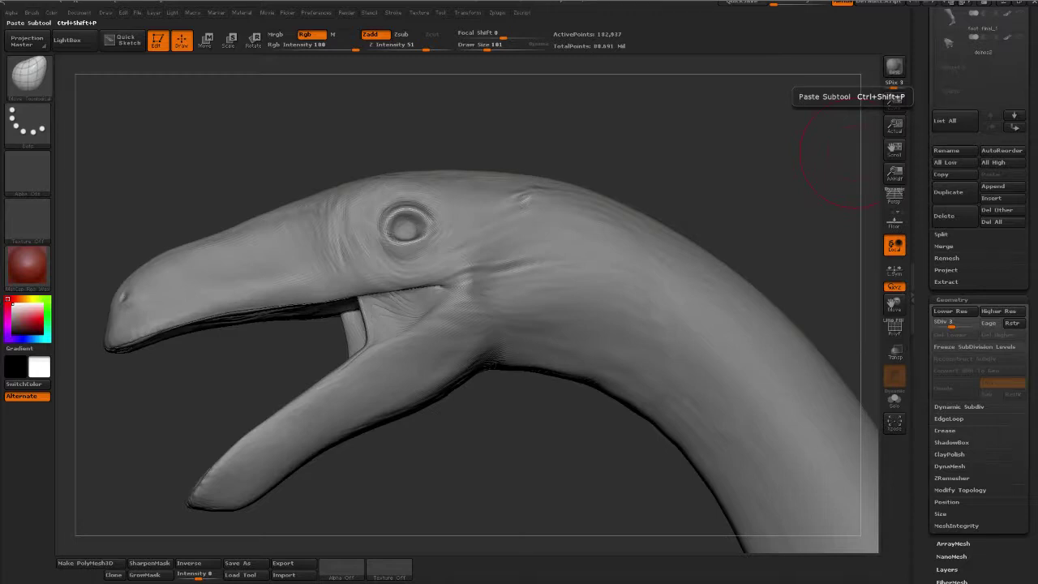
- Reshape the nostrils near the beak tip with the Move brush at draw size 50
{"action": "mouse_move", "coordinate": [438, 179]}
{"action": "left_mouse_down"}
{"action": "mouse_move", "coordinate": [332, 158]}
{"action": "mouse_move", "coordinate": [227, 155]}
{"action": "mouse_move", "coordinate": [106, 120]}
{"action": "left_mouse_up"}
{"action": "left_click", "coordinate": [28, 73]}
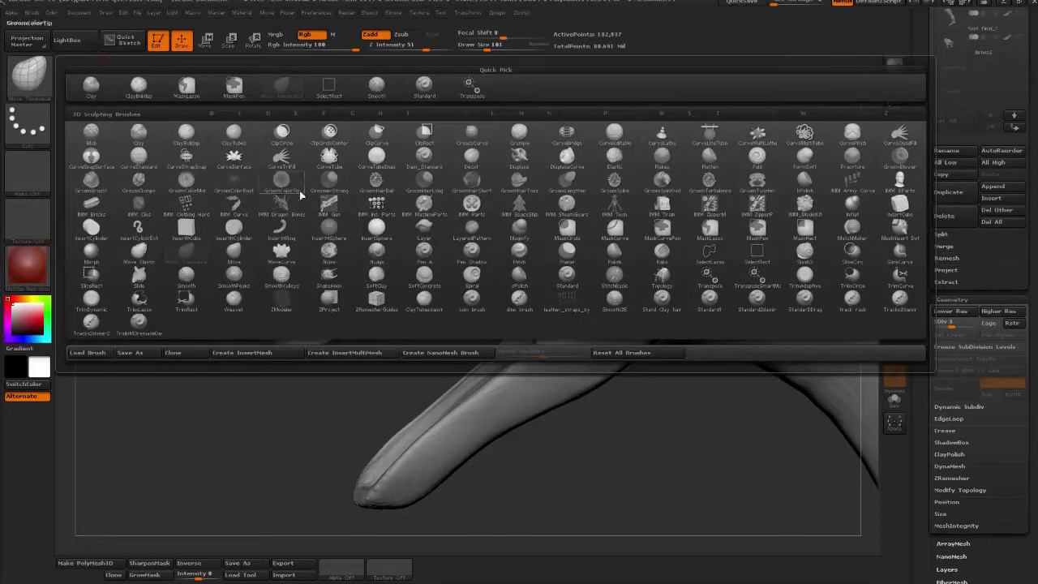
{"action": "left_click", "coordinate": [239, 253]}
{"action": "mouse_move", "coordinate": [479, 49]}
{"action": "left_mouse_down"}
{"action": "mouse_move", "coordinate": [409, 48]}
{"action": "mouse_move", "coordinate": [526, 36]}
{"action": "left_mouse_up"}
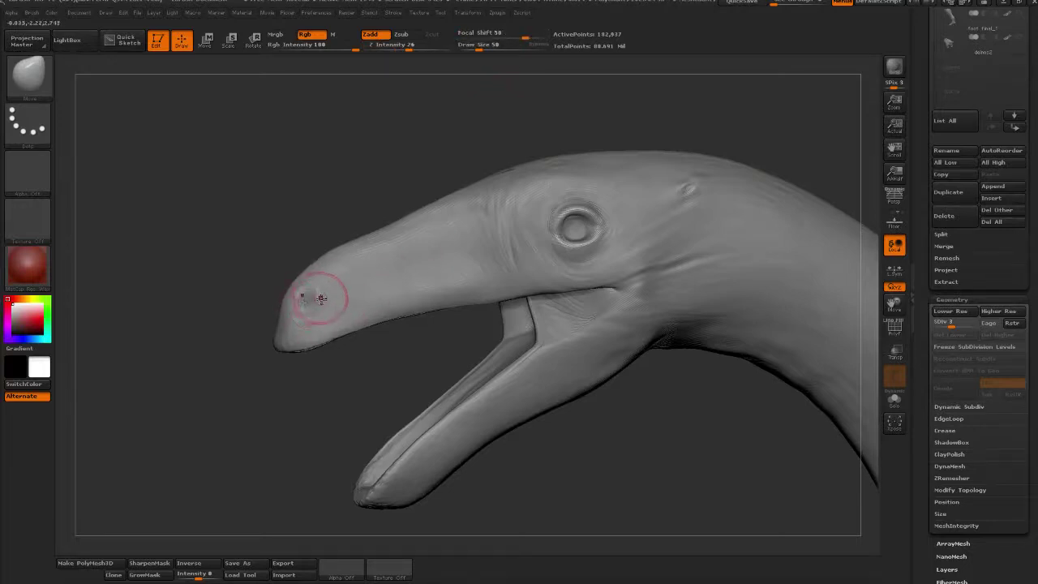
{"action": "left_click_drag", "start_coordinate": [317, 299], "coordinate": [297, 312]}
{"action": "left_click_drag", "start_coordinate": [318, 390], "coordinate": [351, 391]}
{"action": "left_click_drag", "start_coordinate": [301, 308], "coordinate": [296, 302]}
{"action": "mouse_move", "coordinate": [562, 240]}
{"action": "left_mouse_down"}
{"action": "mouse_move", "coordinate": [709, 195]}
{"action": "mouse_move", "coordinate": [657, 199]}
{"action": "left_mouse_up"}
{"action": "left_click_drag", "start_coordinate": [656, 286], "coordinate": [577, 290]}
{"action": "left_click_drag", "start_coordinate": [545, 433], "coordinate": [451, 376], "text": "alt"}
{"action": "left_click_drag", "start_coordinate": [562, 295], "coordinate": [565, 411]}
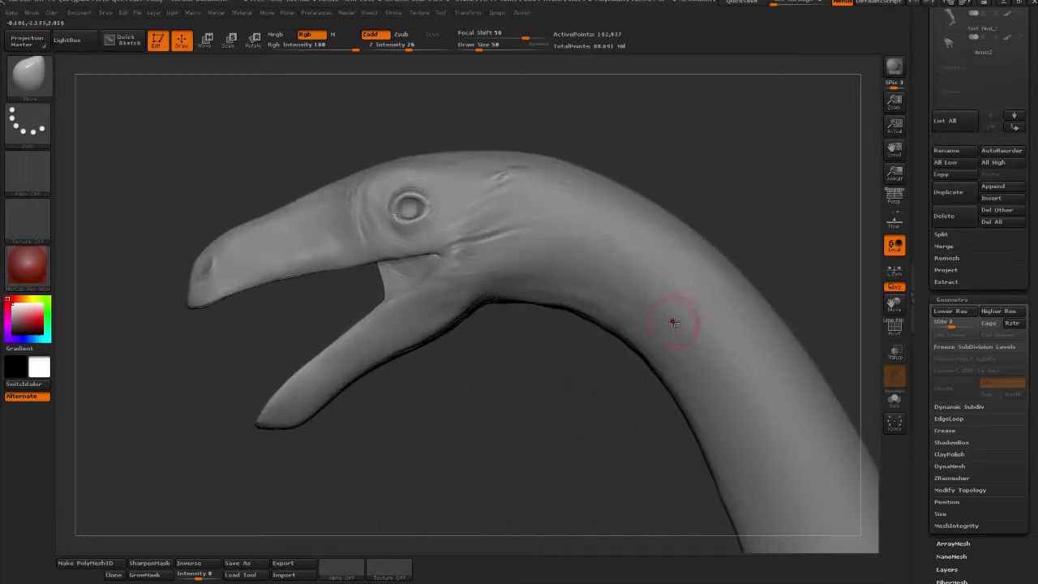
- Clone the reworked open-mouthed head and neck as a separate tool
{"action": "key", "text": "ctrl"}
{"action": "left_click_drag", "start_coordinate": [818, 257], "coordinate": [871, 253]}
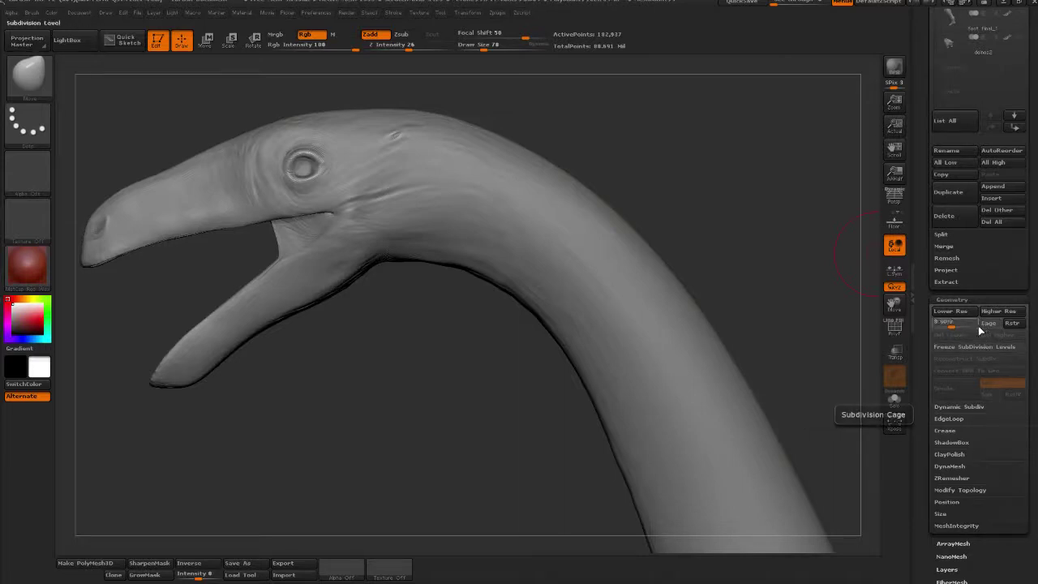
{"action": "left_click_drag", "start_coordinate": [923, 134], "coordinate": [923, 204]}
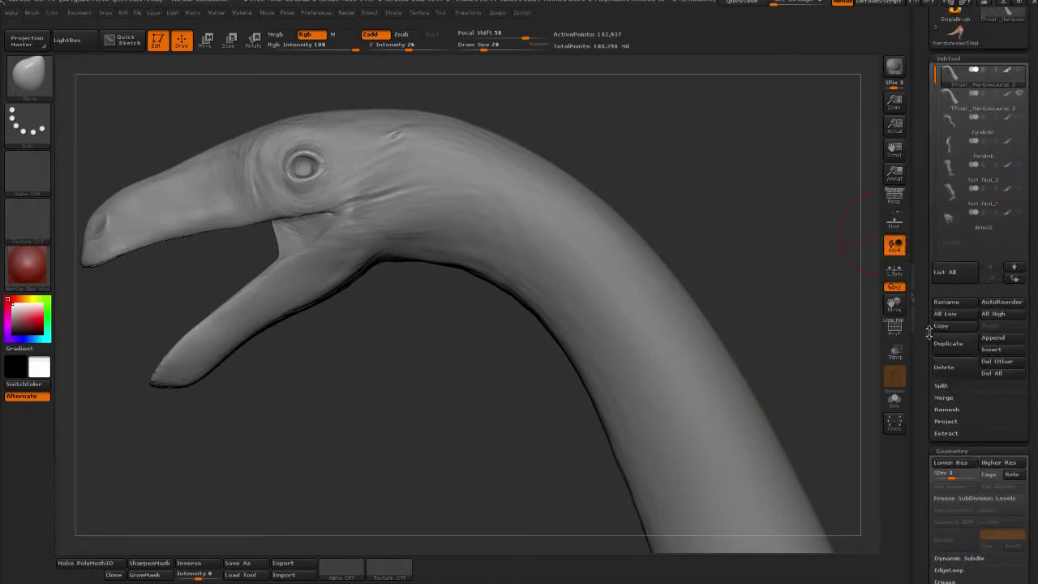
{"action": "left_click_drag", "start_coordinate": [929, 331], "coordinate": [931, 365]}
{"action": "key", "text": "ctrl+shift"}
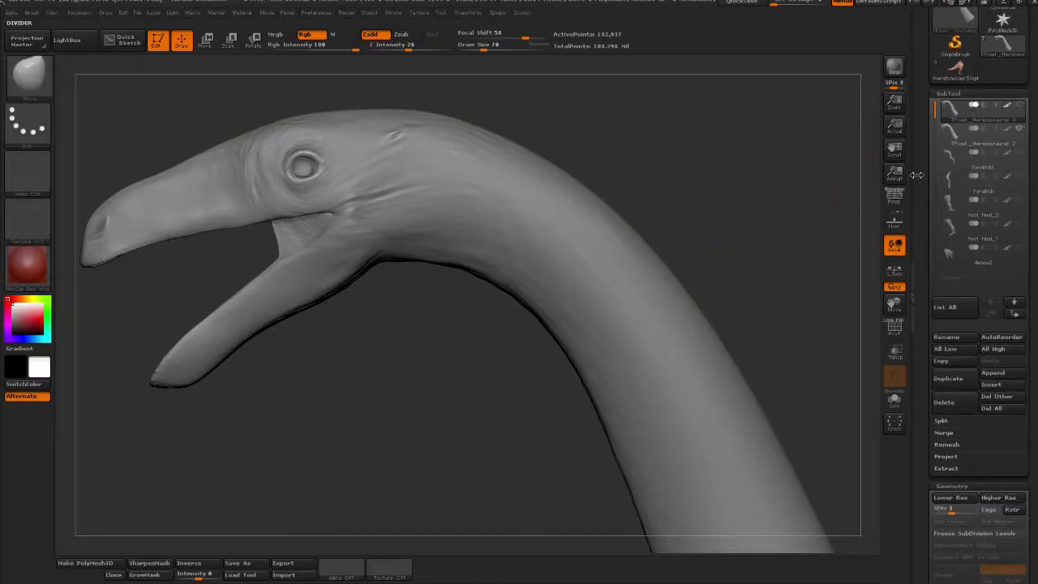
{"action": "left_click_drag", "start_coordinate": [922, 113], "coordinate": [922, 234]}
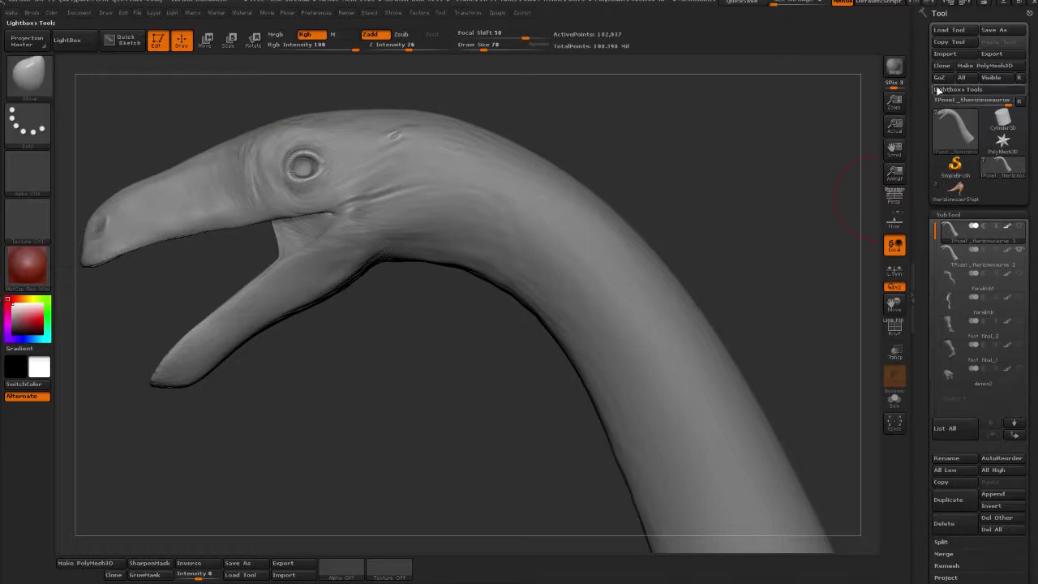
{"action": "mouse_move", "coordinate": [953, 229]}
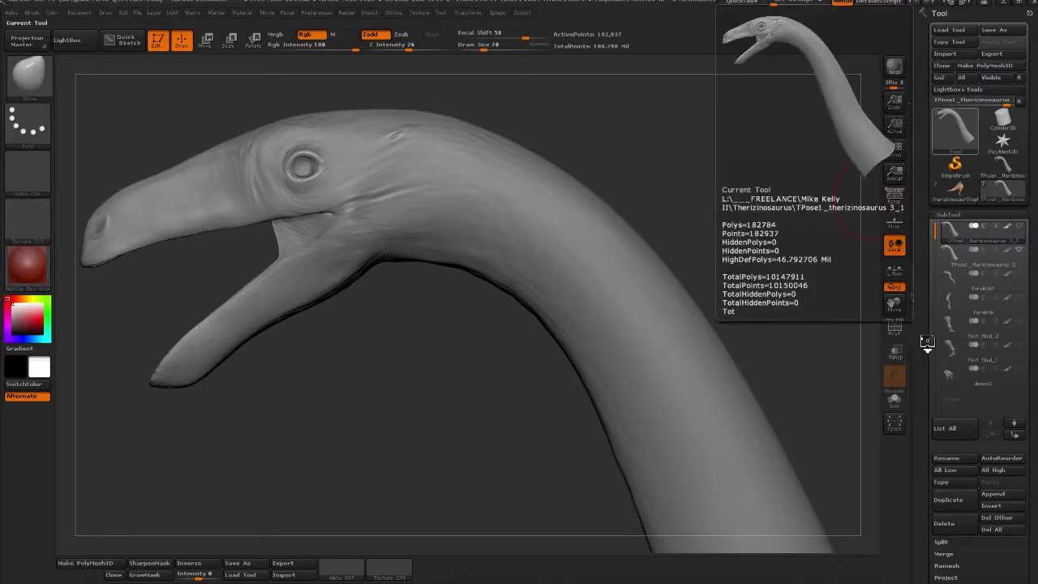
- Delete the active head subtool from the full model and switch to the cloned head tool
{"action": "left_click_drag", "start_coordinate": [922, 354], "coordinate": [925, 301]}
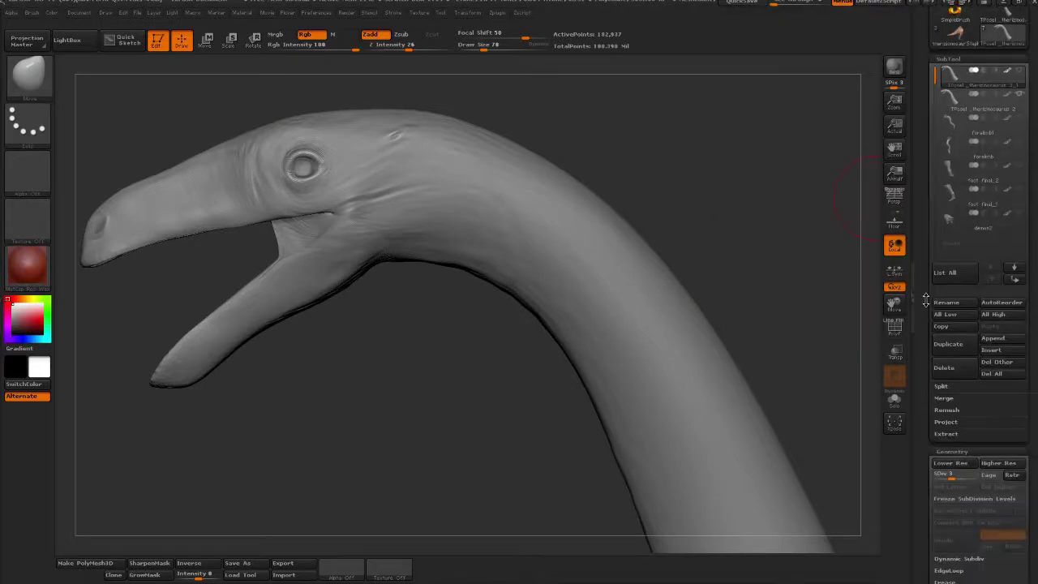
{"action": "left_click", "coordinate": [945, 368]}
{"action": "left_click", "coordinate": [835, 393]}
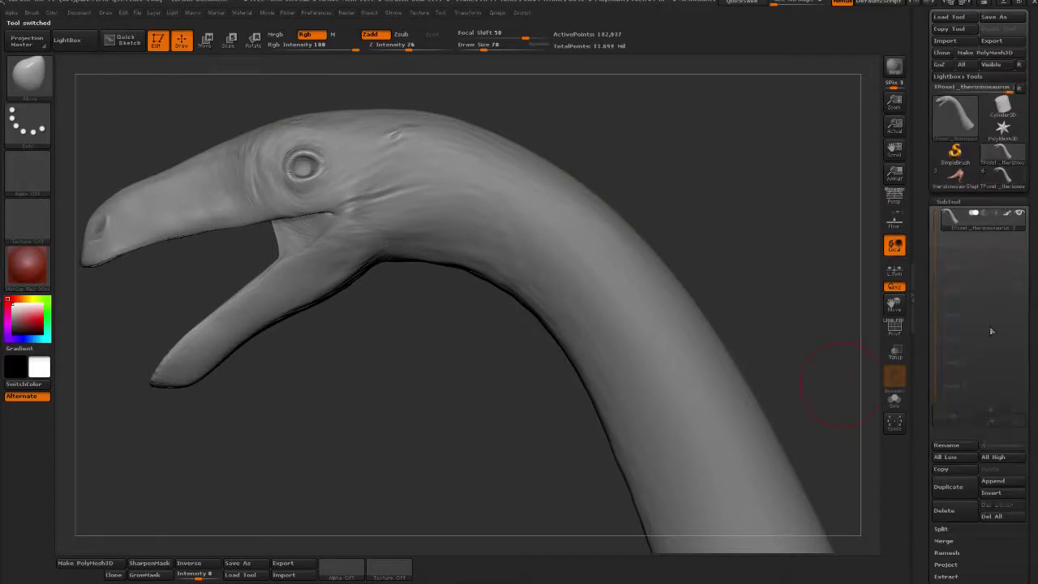
{"action": "left_click_drag", "start_coordinate": [937, 398], "coordinate": [927, 284]}
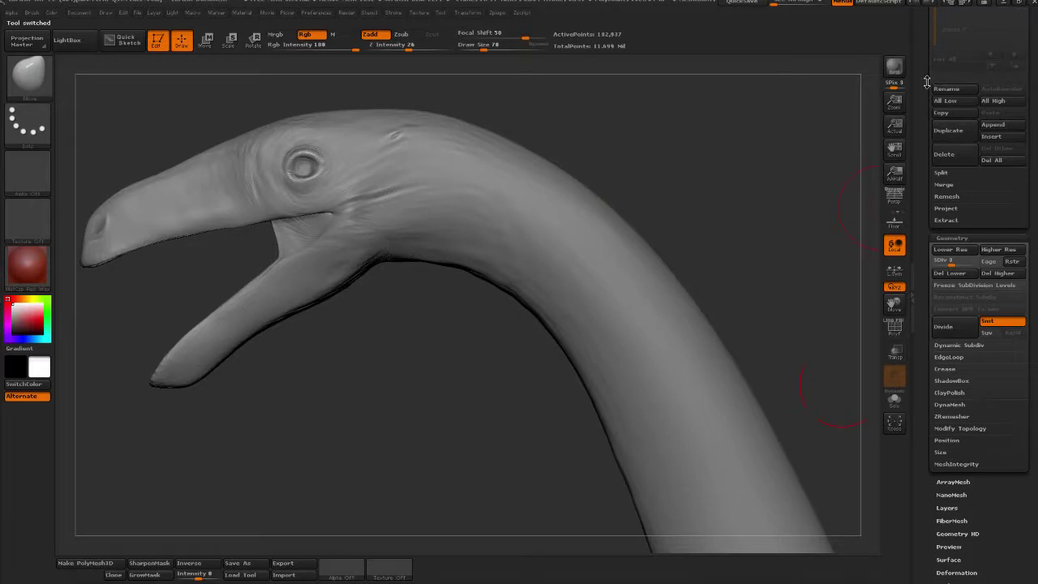
{"action": "left_click", "coordinate": [1020, 3]}
{"action": "left_click", "coordinate": [736, 46]}
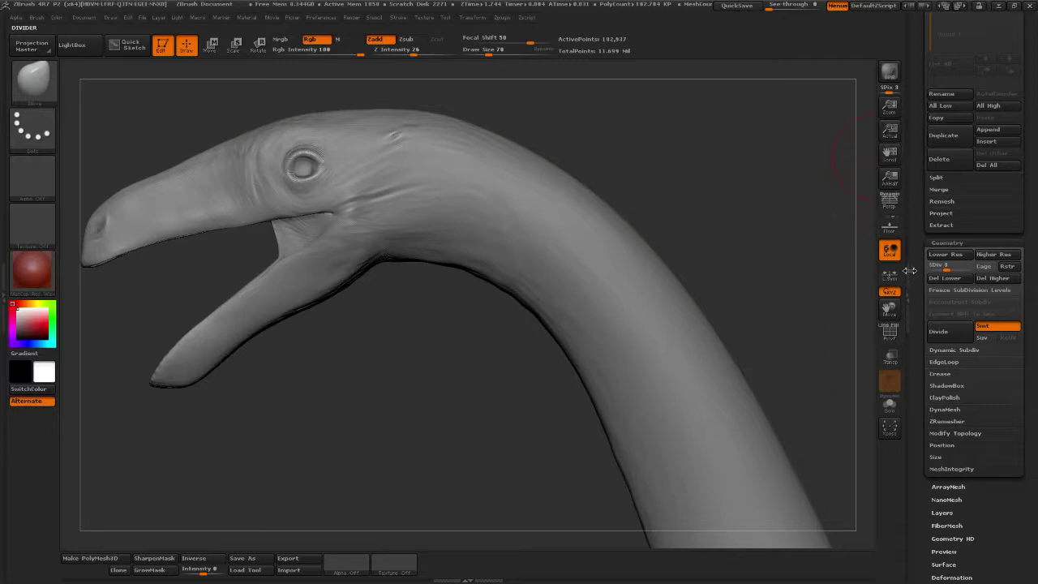
- Examine the multi-part model's subtools and subdivision levels, and return to the cloned head tool
{"action": "left_click_drag", "start_coordinate": [921, 207], "coordinate": [916, 334]}
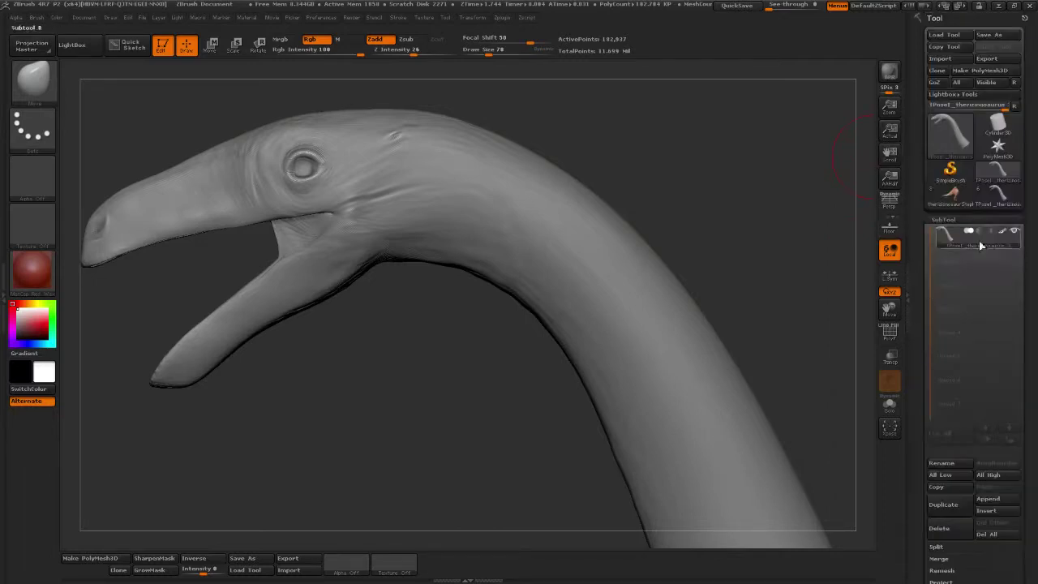
{"action": "left_click", "coordinate": [994, 201]}
{"action": "scroll", "coordinate": [921, 320], "scroll_direction": "down", "scroll_amount": 5}
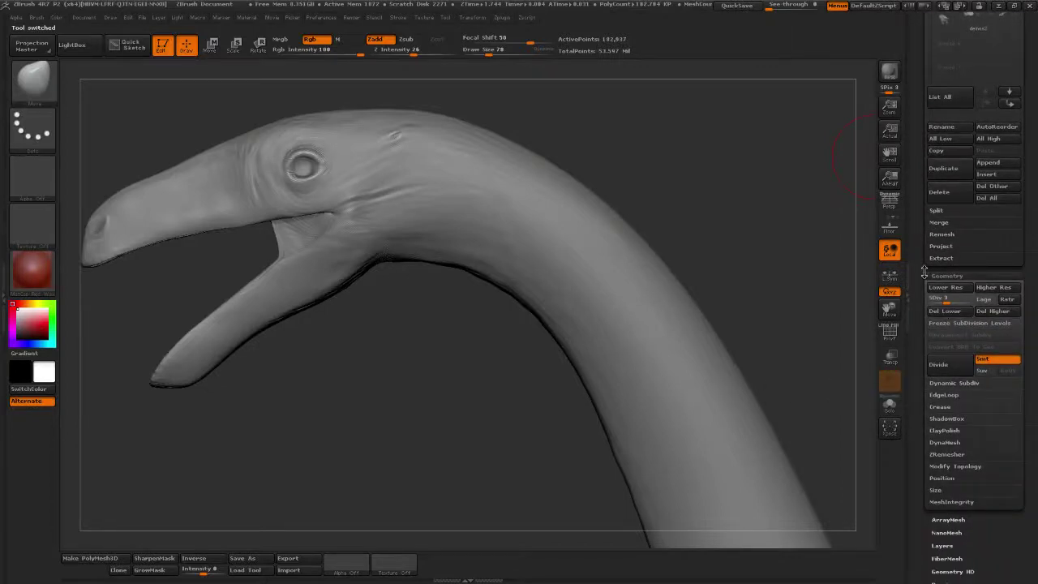
{"action": "scroll", "coordinate": [928, 275], "scroll_direction": "up", "scroll_amount": 5}
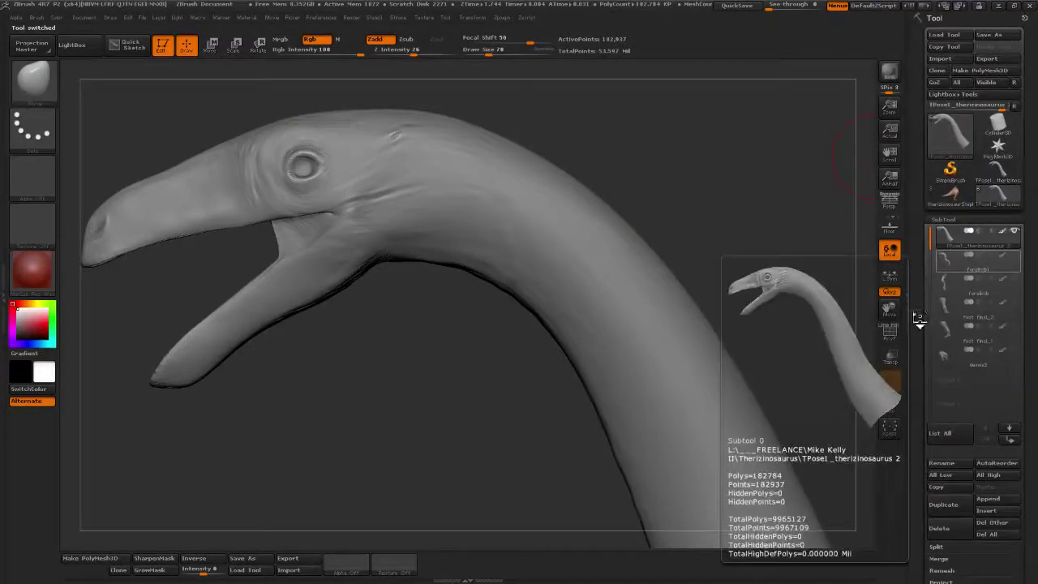
{"action": "scroll", "coordinate": [921, 211], "scroll_direction": "down", "scroll_amount": 5}
{"action": "scroll", "coordinate": [923, 207], "scroll_direction": "up", "scroll_amount": 5}
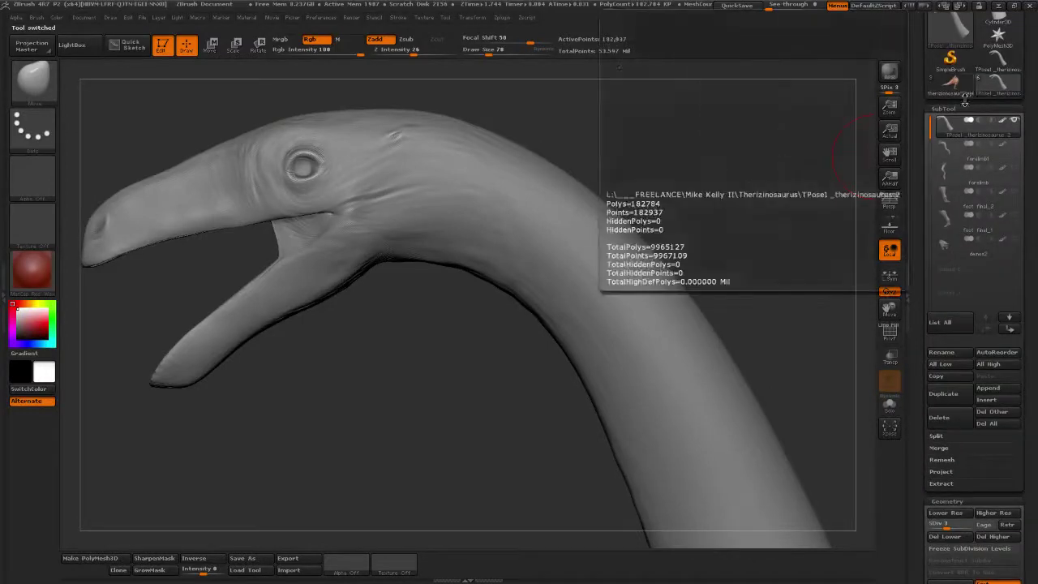
{"action": "left_click_drag", "start_coordinate": [920, 115], "coordinate": [926, 177]}
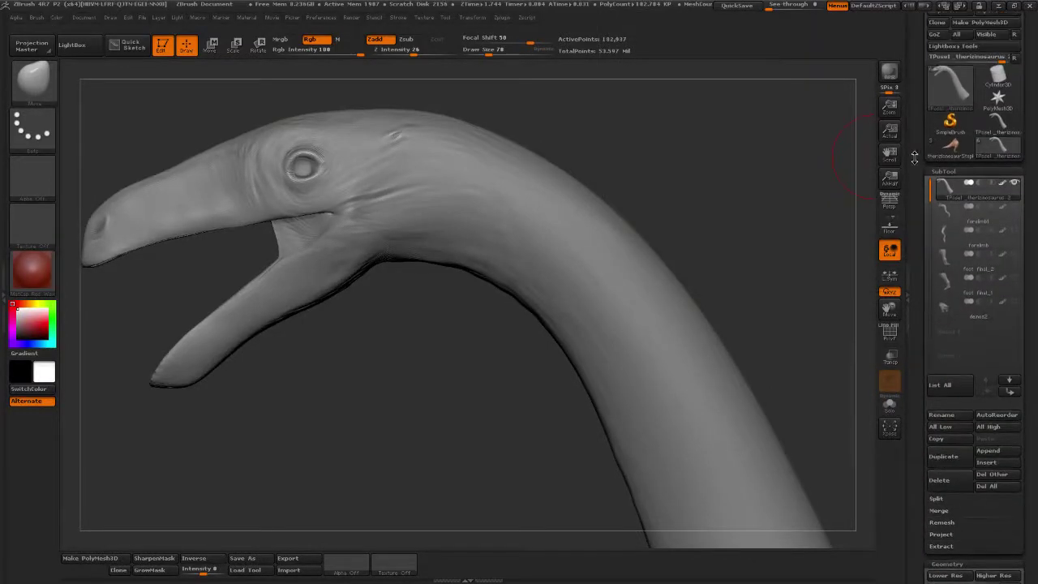
{"action": "left_click", "coordinate": [993, 130]}
- Delete the cloned head's lower and higher subdivision levels and divide the mesh once
{"action": "scroll", "coordinate": [917, 303], "scroll_direction": "down", "scroll_amount": 3}
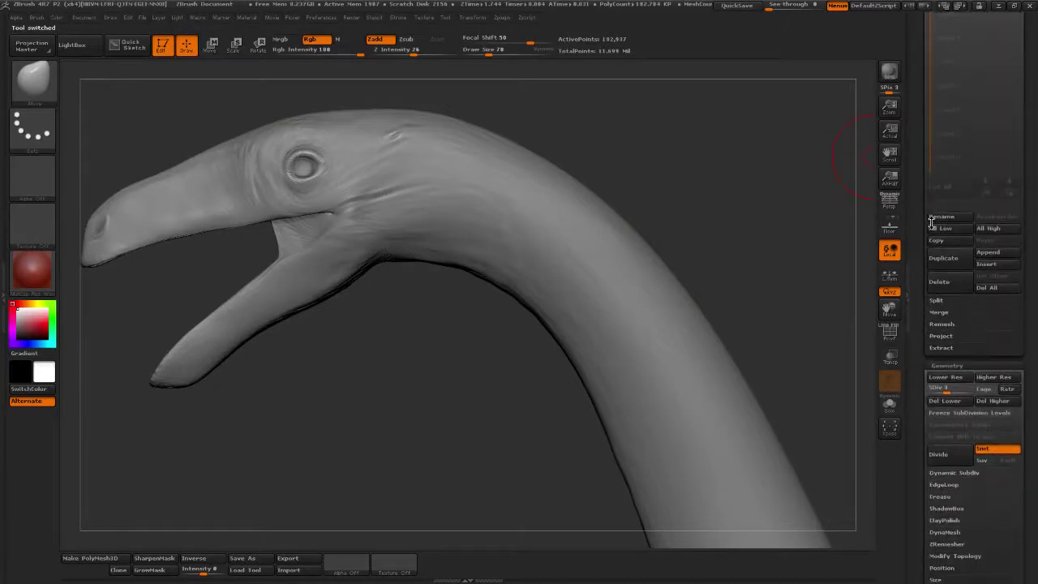
{"action": "scroll", "coordinate": [925, 244], "scroll_direction": "up", "scroll_amount": 3}
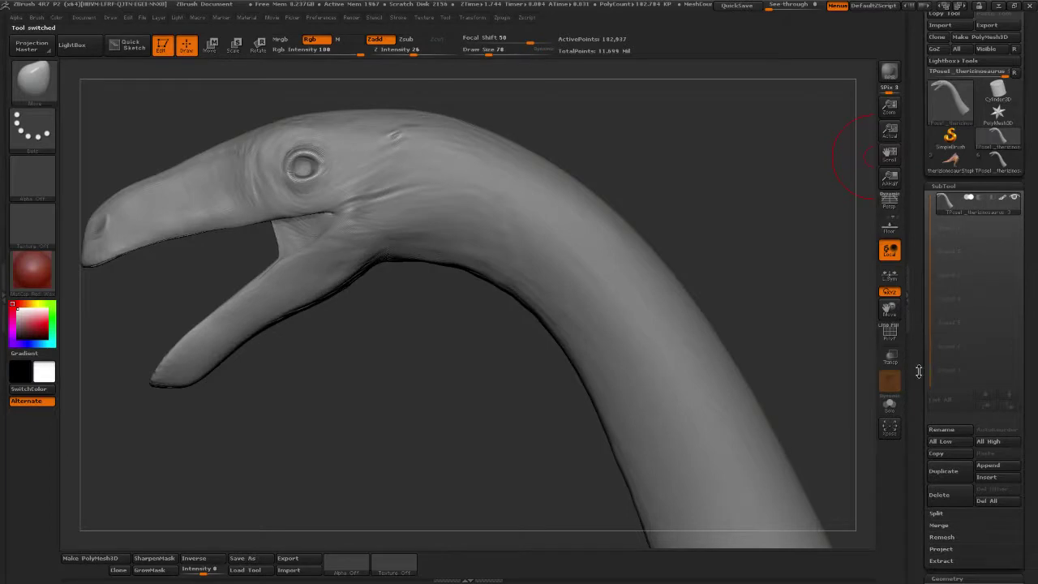
{"action": "scroll", "coordinate": [919, 371], "scroll_direction": "down", "scroll_amount": 5}
{"action": "left_click", "coordinate": [991, 181]}
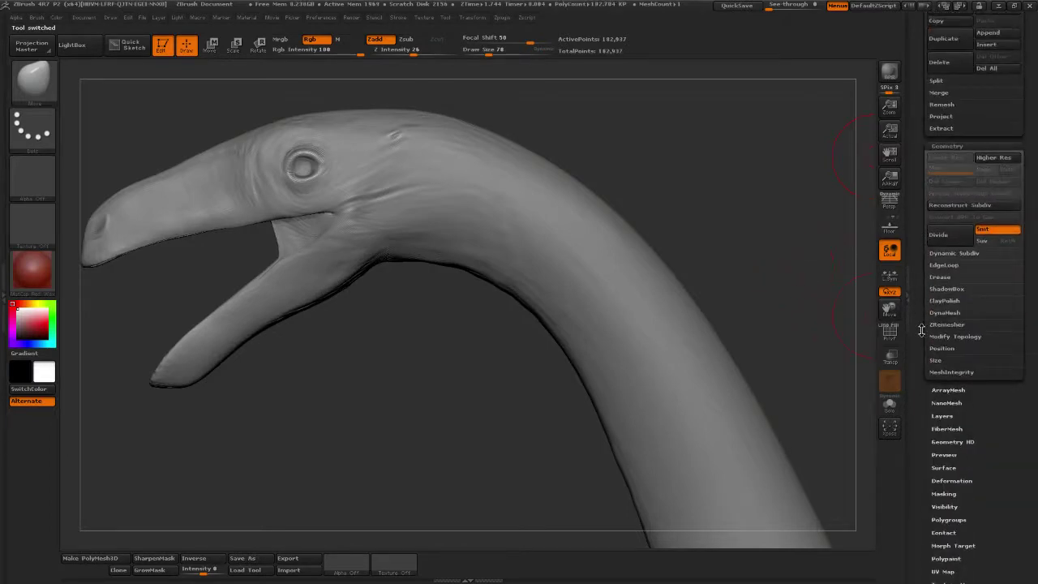
{"action": "left_click", "coordinate": [950, 241]}
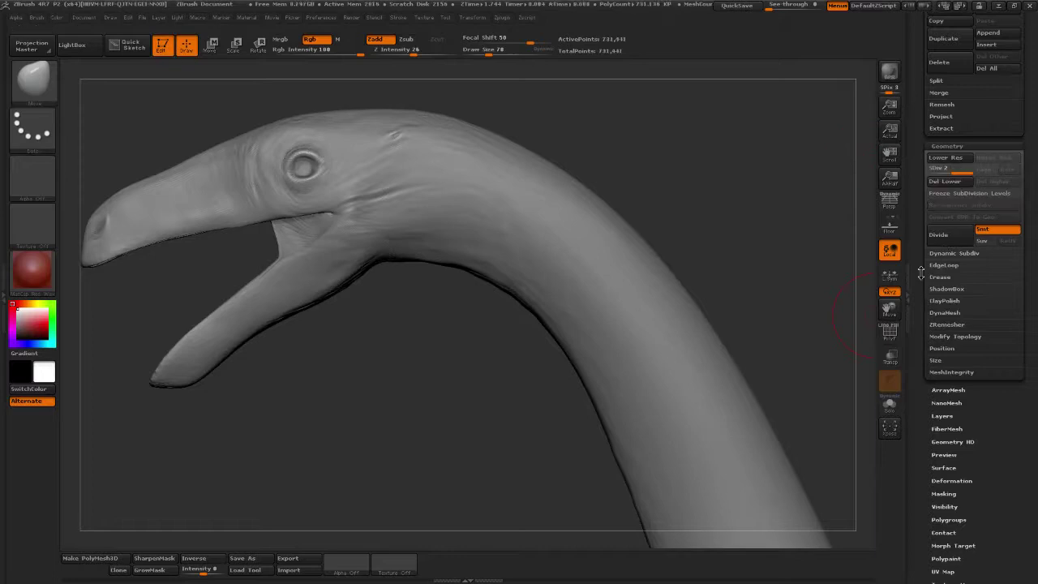
{"action": "scroll", "coordinate": [923, 258], "scroll_direction": "down", "scroll_amount": 2}
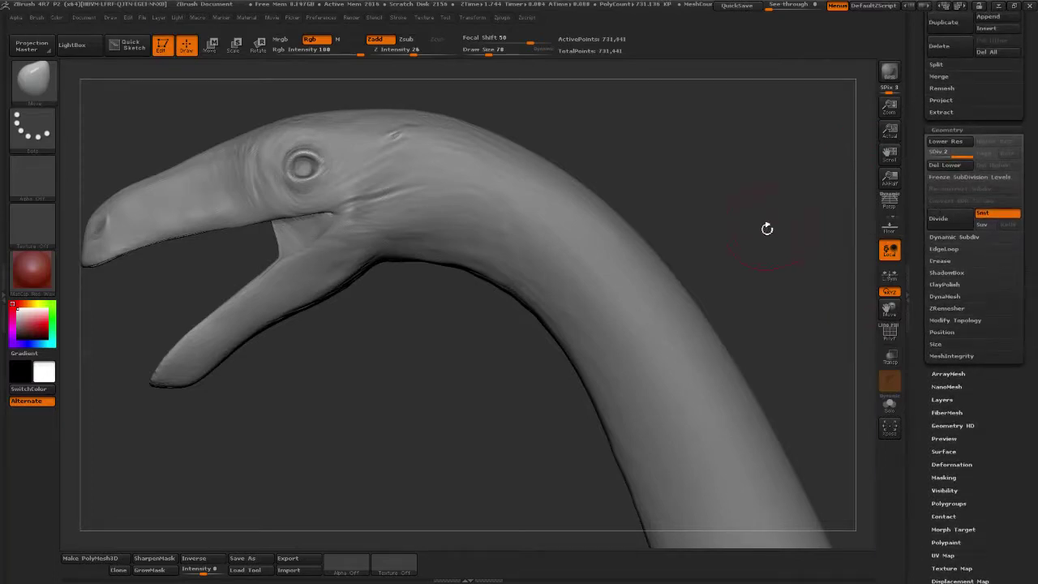
- Add an HD subdivision to the cloned head and toggle between its lowest and highest regular subdivision levels
{"action": "left_click_drag", "start_coordinate": [746, 243], "coordinate": [340, 37], "text": "alt"}
{"action": "left_click_drag", "start_coordinate": [728, 359], "coordinate": [509, 138], "text": "alt"}
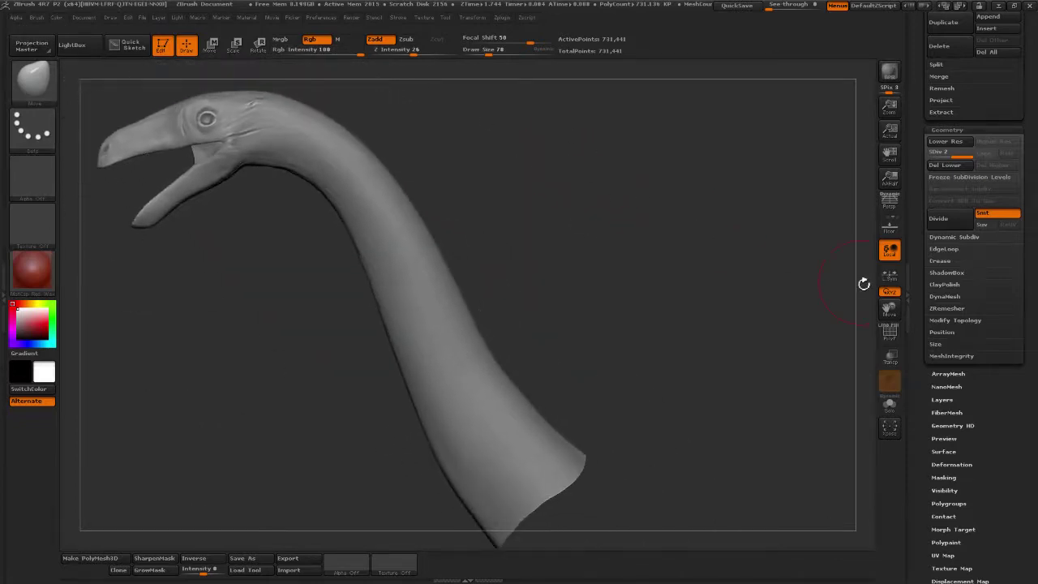
{"action": "left_click", "coordinate": [952, 426]}
{"action": "left_click", "coordinate": [943, 439]}
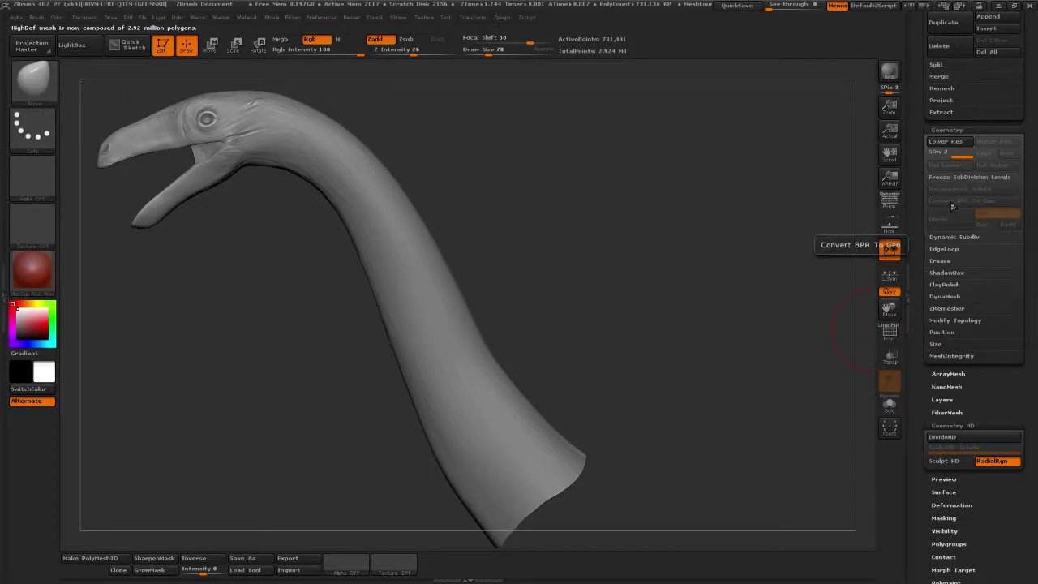
{"action": "key", "text": "ctrl"}
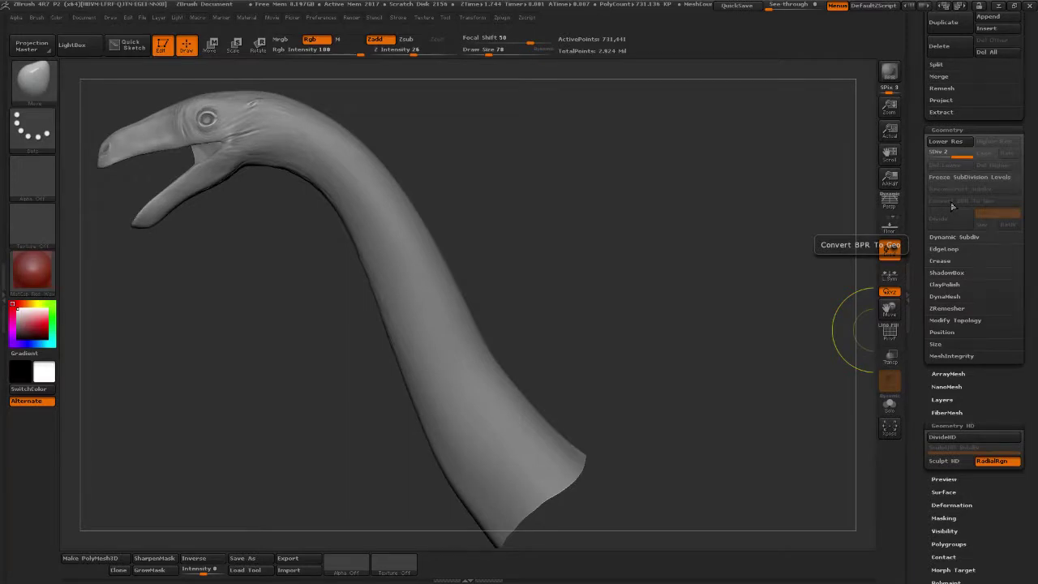
{"action": "key", "text": "shift+d"}
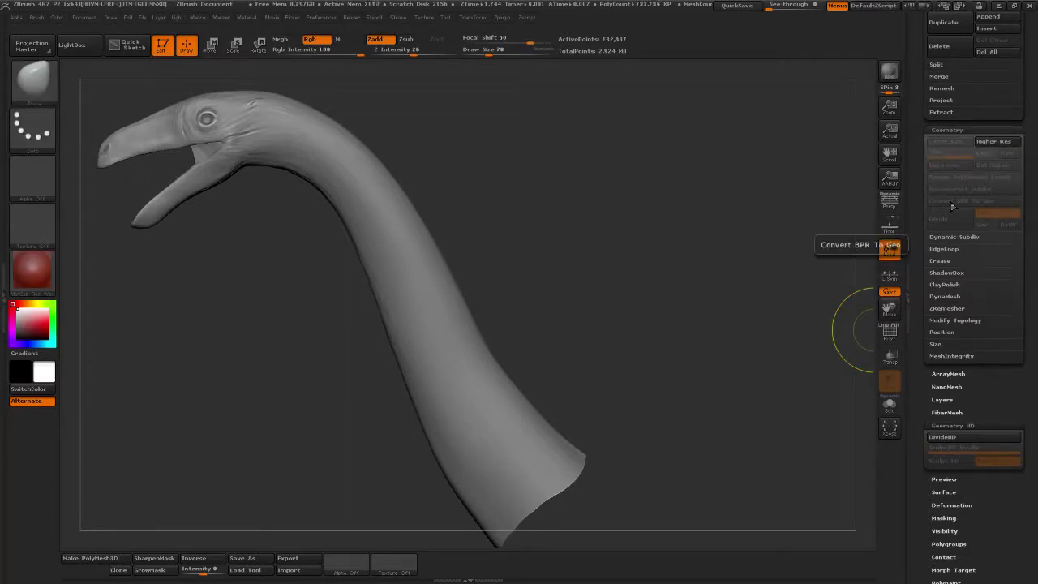
{"action": "key", "text": "d"}
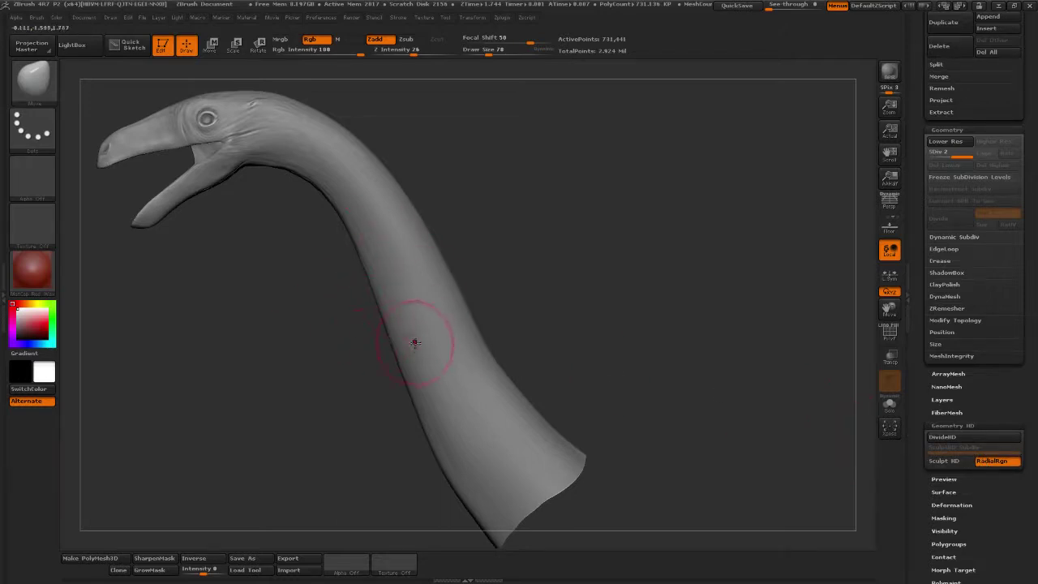
- Subdivide the head's HD geometry once more
{"action": "left_click", "coordinate": [940, 440]}
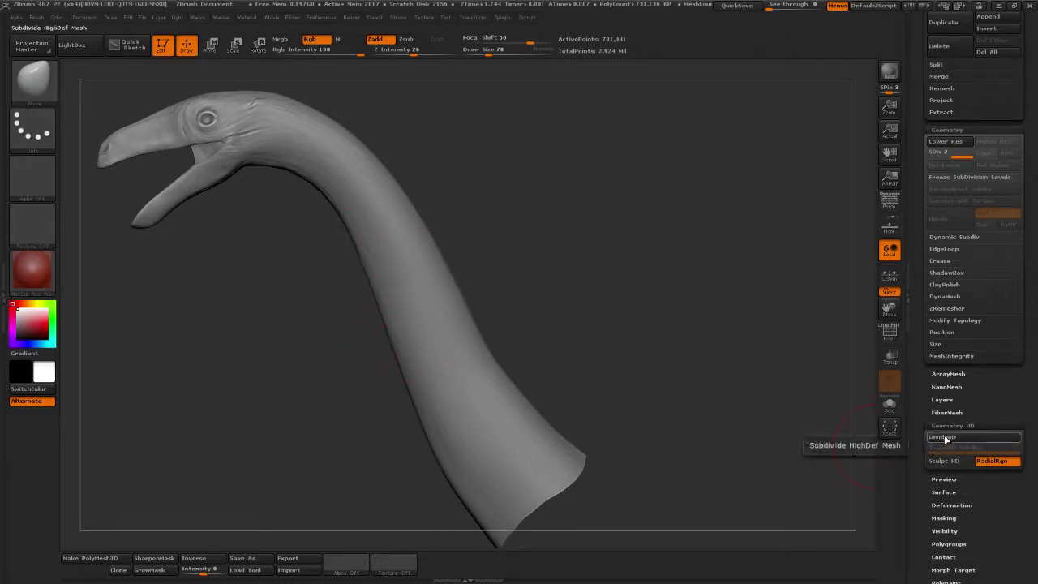
{"action": "left_click", "coordinate": [955, 449]}
{"action": "left_click", "coordinate": [982, 452]}
{"action": "left_click", "coordinate": [949, 449]}
{"action": "mouse_move", "coordinate": [949, 449]}
{"action": "left_mouse_down"}
{"action": "mouse_move", "coordinate": [1001, 450]}
{"action": "mouse_move", "coordinate": [938, 447]}
{"action": "mouse_move", "coordinate": [1007, 446]}
{"action": "left_mouse_up"}
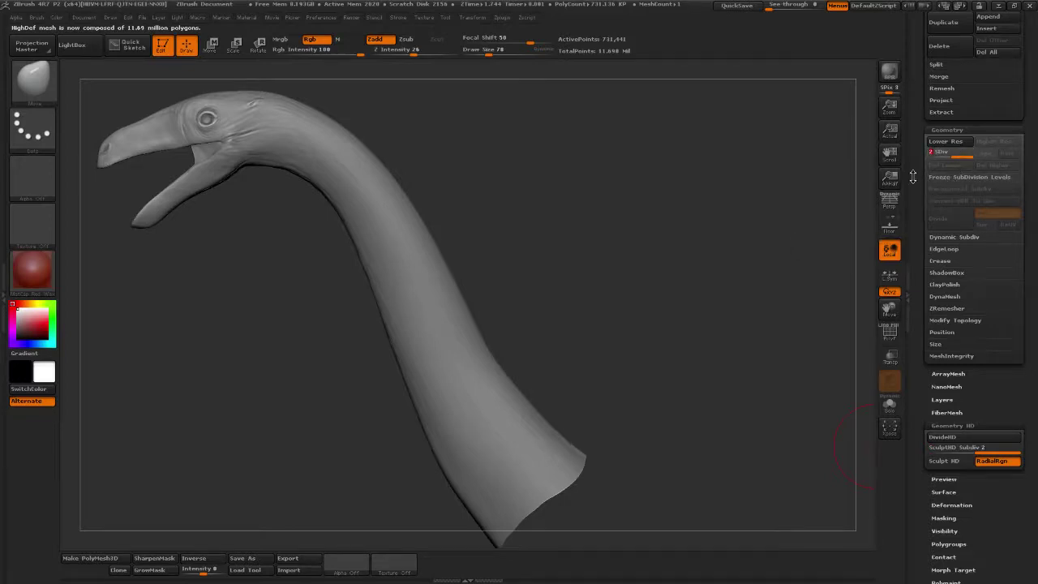
- Clone the HD-subdivided head tool and switch to the copy without HD levels
{"action": "left_click_drag", "start_coordinate": [913, 177], "coordinate": [904, 313]}
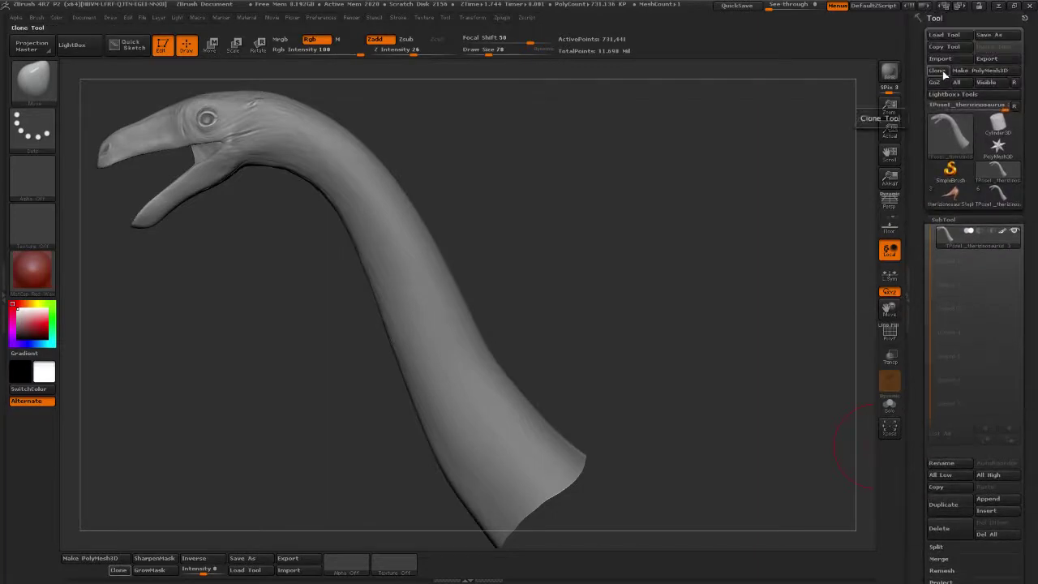
{"action": "left_click", "coordinate": [940, 71]}
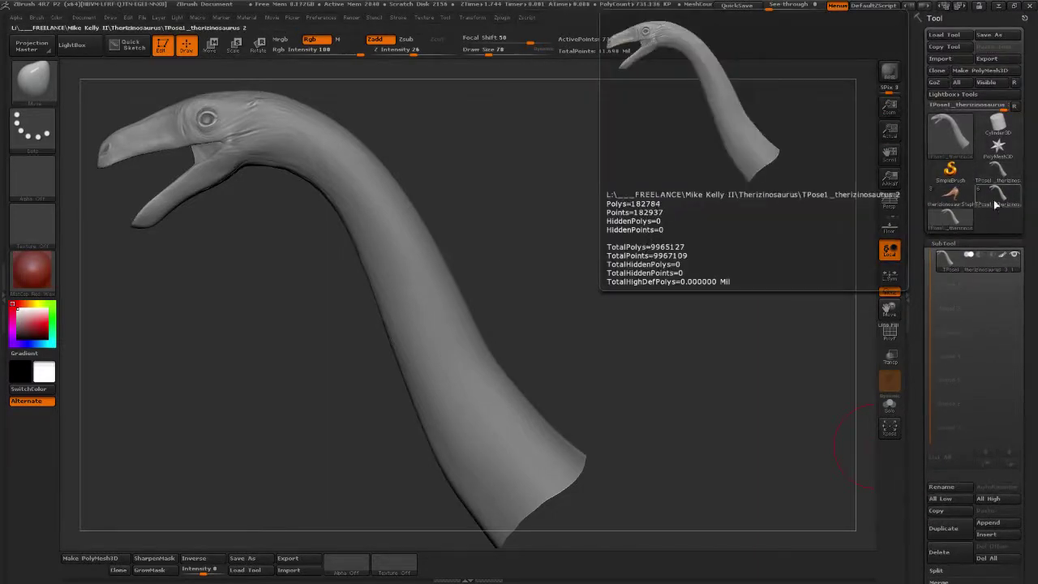
{"action": "left_click", "coordinate": [994, 207]}
- Examine the copy's subtool list, regular subdivision levels and HD geometry settings
{"action": "left_click_drag", "start_coordinate": [921, 310], "coordinate": [916, 206]}
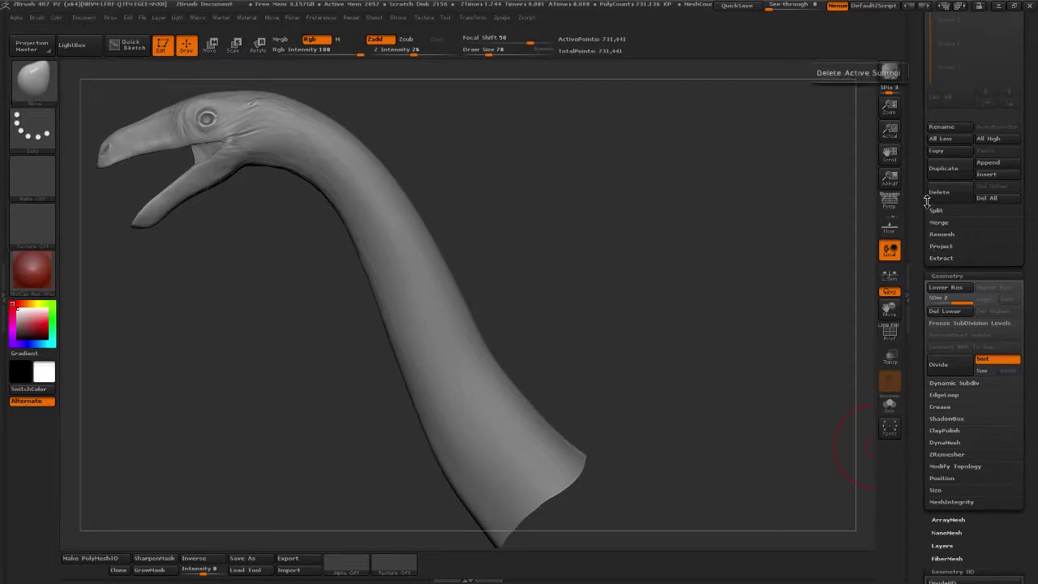
{"action": "left_click_drag", "start_coordinate": [917, 252], "coordinate": [919, 581]}
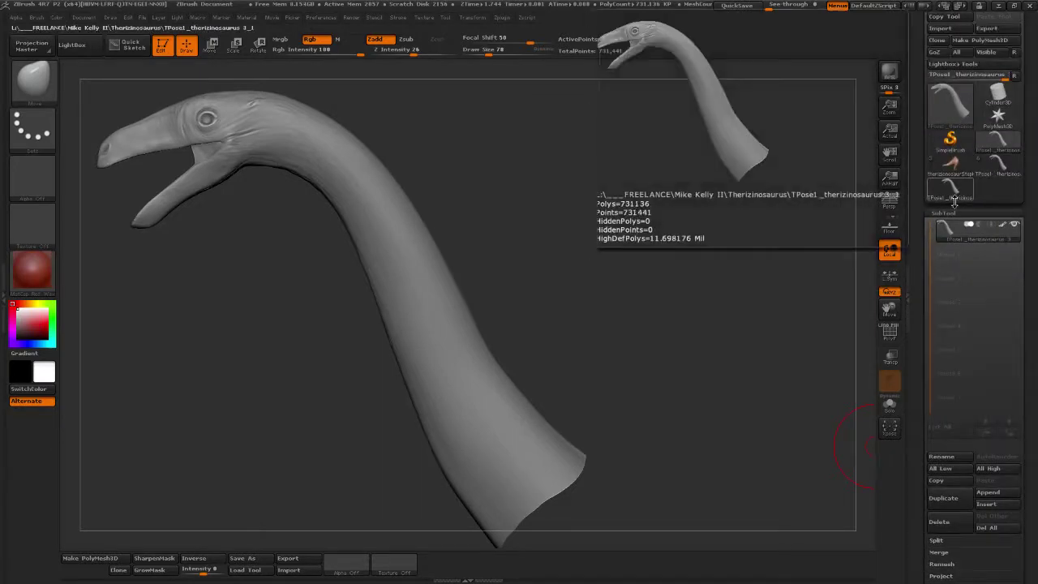
{"action": "scroll", "coordinate": [914, 175], "scroll_direction": "down", "scroll_amount": 5}
{"action": "scroll", "coordinate": [914, 175], "scroll_direction": "down", "scroll_amount": 12}
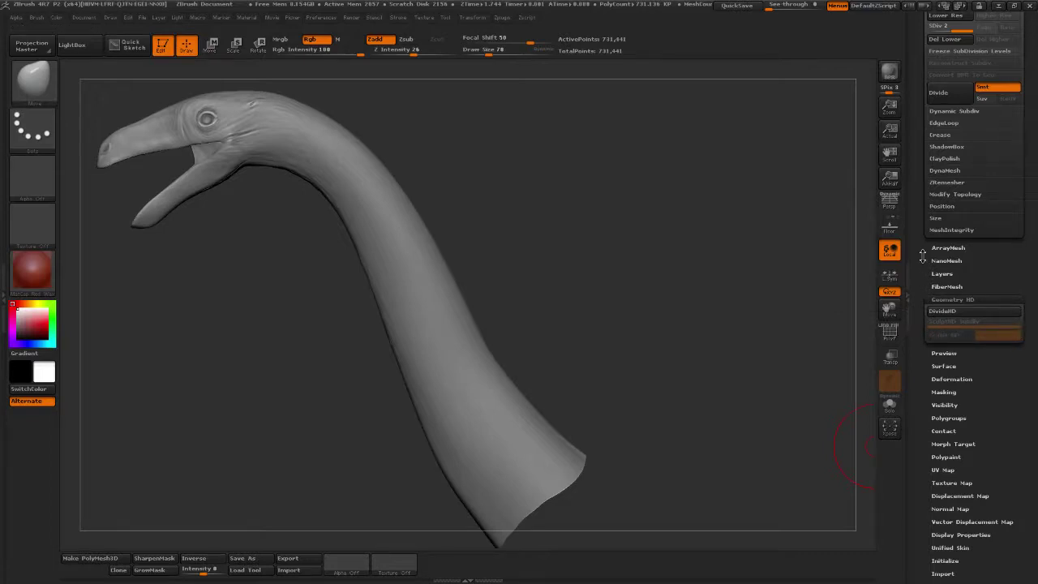
{"action": "scroll", "coordinate": [921, 282], "scroll_direction": "up", "scroll_amount": 3}
{"action": "scroll", "coordinate": [921, 282], "scroll_direction": "up", "scroll_amount": 10}
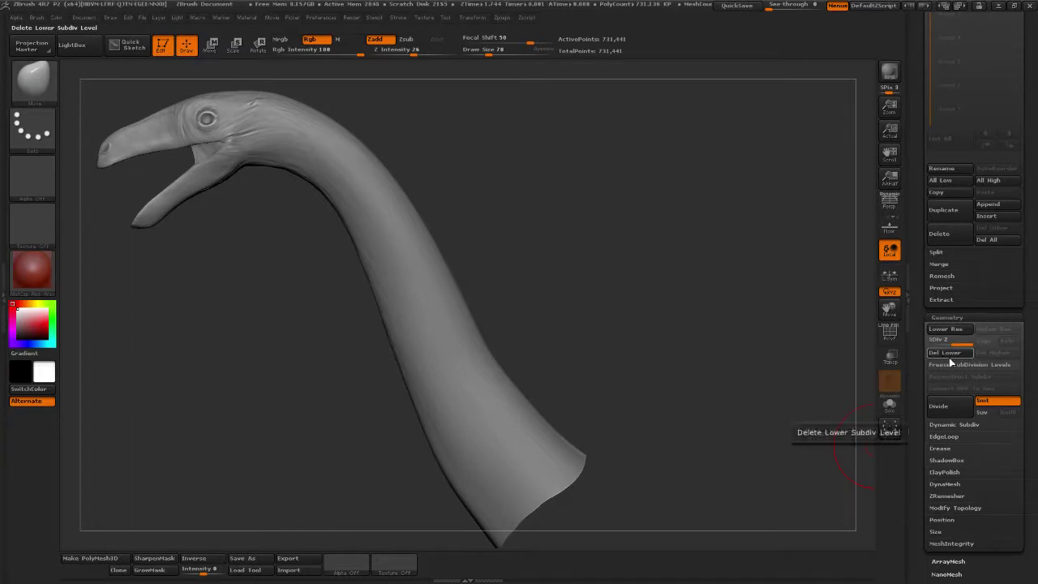
- Set the head copy to subdivision level 1 and check the levels of the multi-part Therizinosaurus tool containing the limb subtools
{"action": "left_click", "coordinate": [950, 356]}
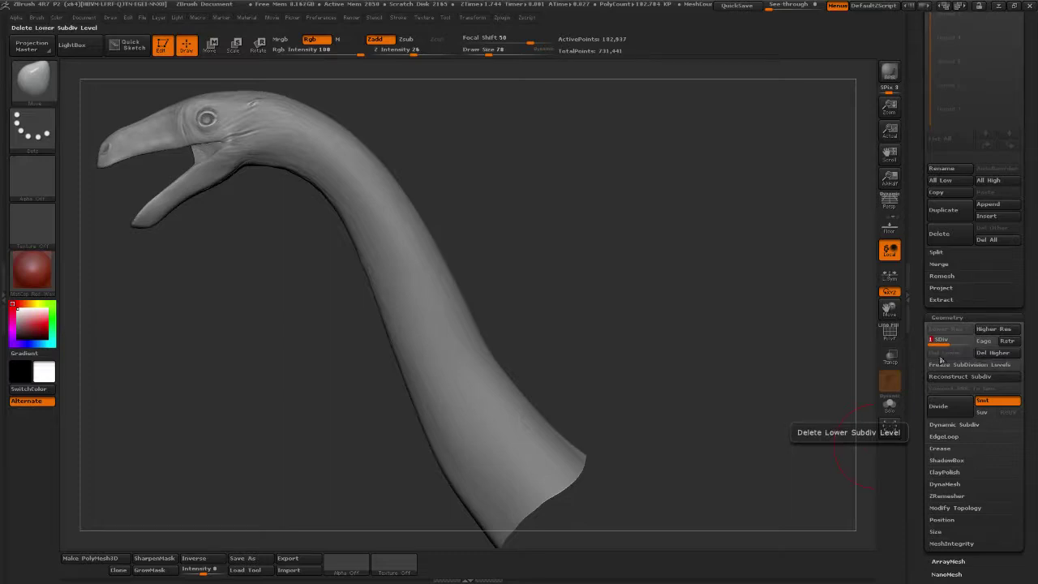
{"action": "left_click_drag", "start_coordinate": [919, 283], "coordinate": [909, 421]}
{"action": "left_click", "coordinate": [996, 203]}
{"action": "left_click_drag", "start_coordinate": [922, 301], "coordinate": [926, 200]}
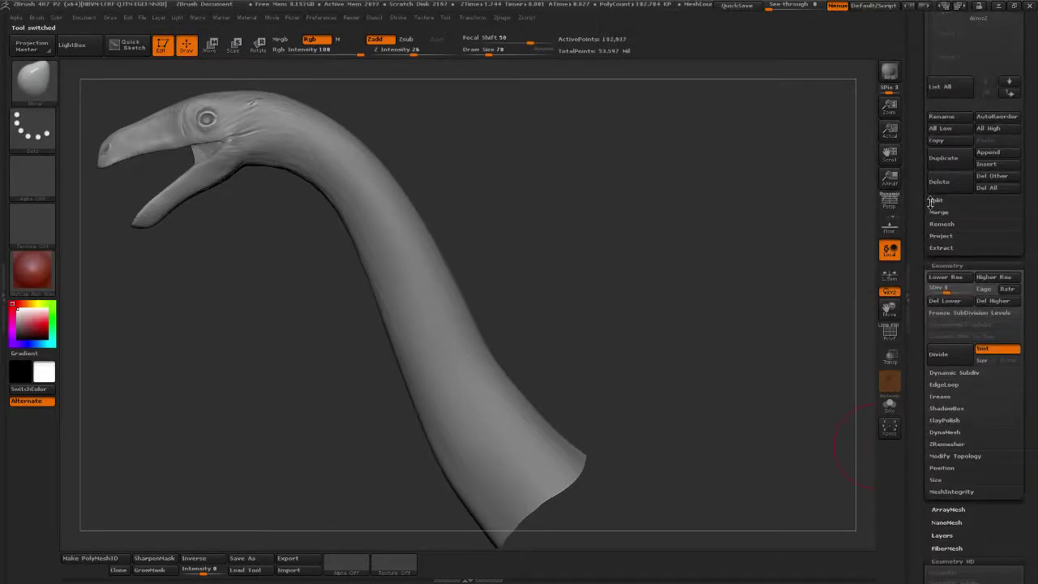
{"action": "scroll", "coordinate": [921, 258], "scroll_direction": "down", "scroll_amount": 1}
{"action": "left_click_drag", "start_coordinate": [922, 265], "coordinate": [923, 358]}
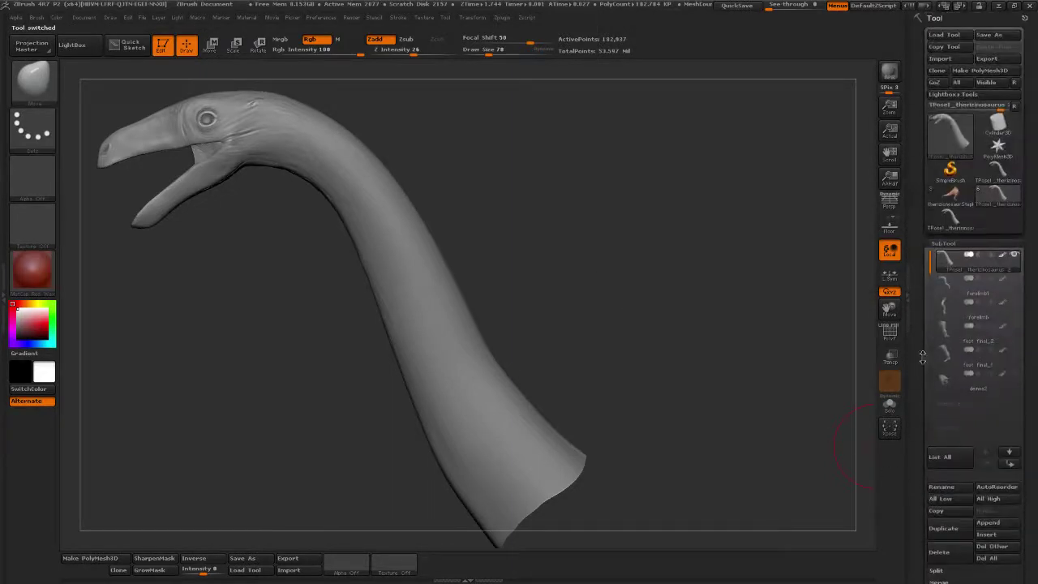
- Switch to the HD-subdivided head tool, review its HD geometry settings and lower it to subdivision level 1
{"action": "left_click", "coordinate": [955, 215]}
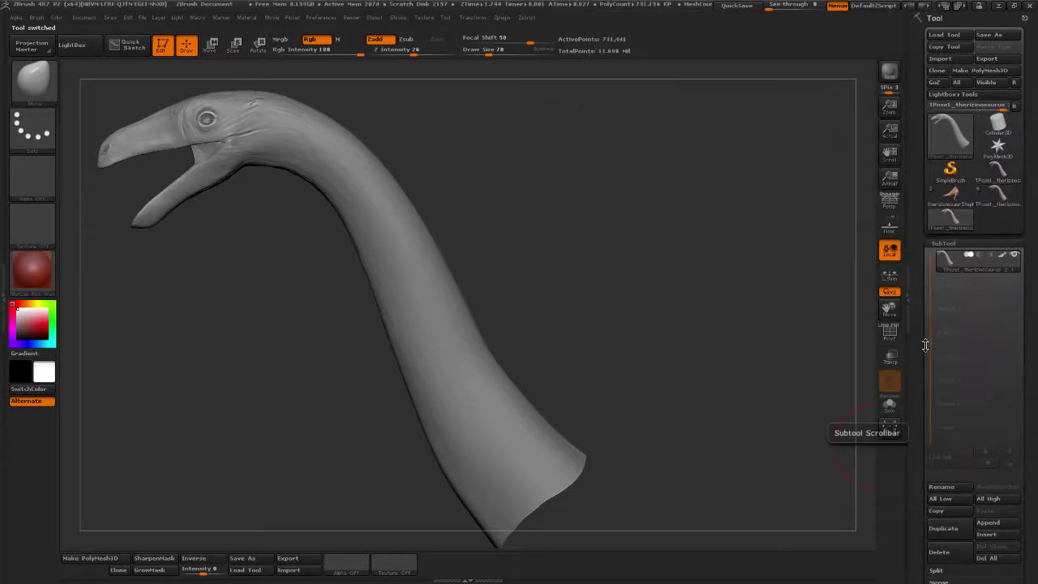
{"action": "scroll", "coordinate": [938, 245], "scroll_direction": "down", "scroll_amount": 5}
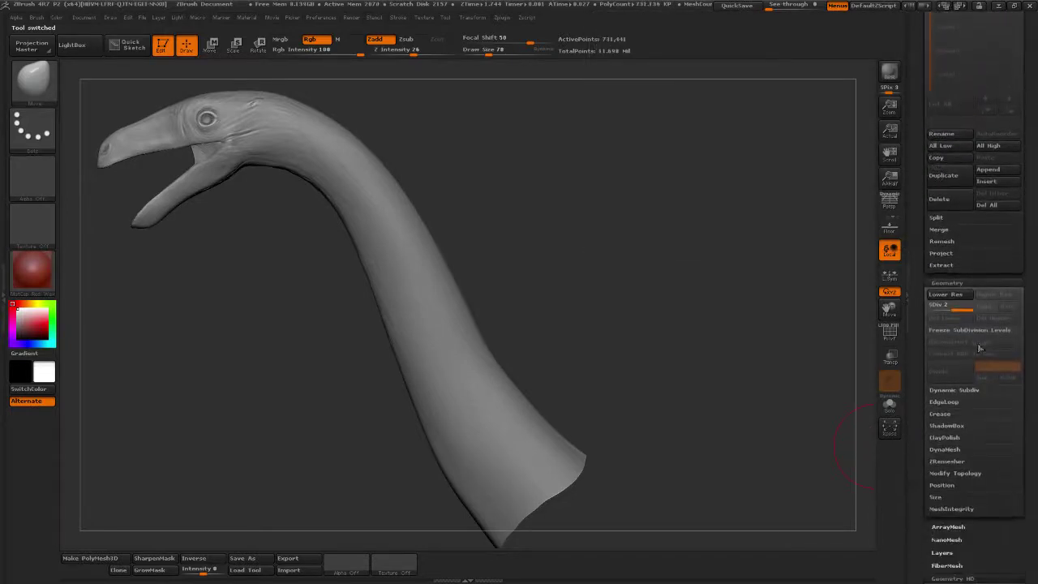
{"action": "scroll", "coordinate": [919, 303], "scroll_direction": "down", "scroll_amount": 5}
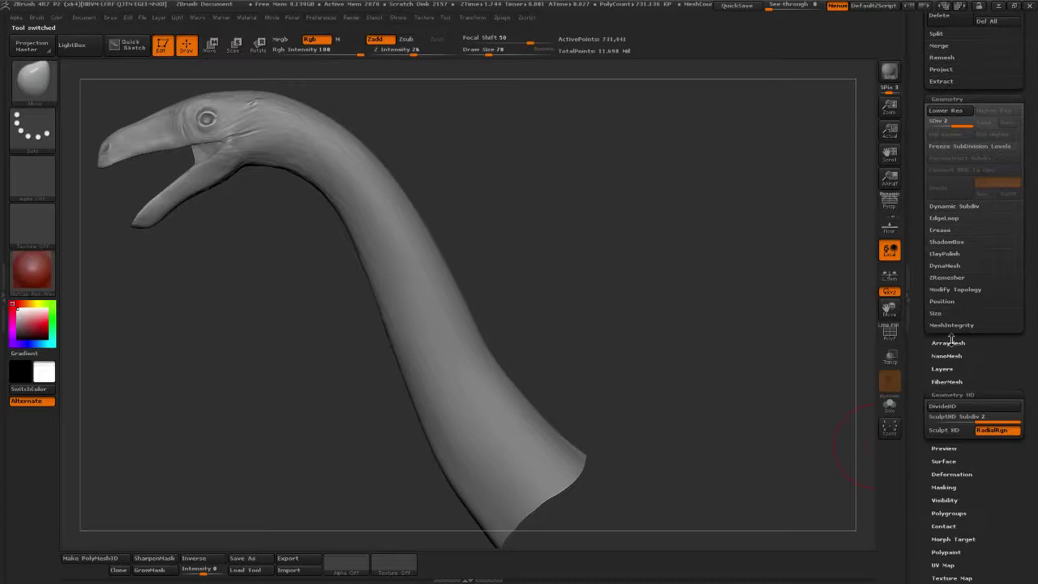
{"action": "scroll", "coordinate": [922, 332], "scroll_direction": "up", "scroll_amount": 5}
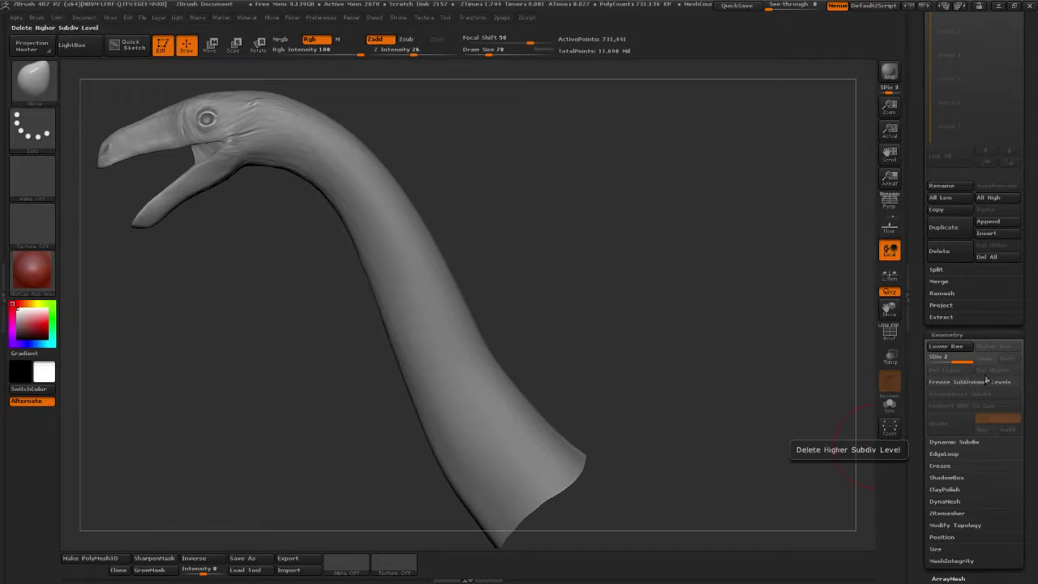
{"action": "left_click", "coordinate": [935, 358]}
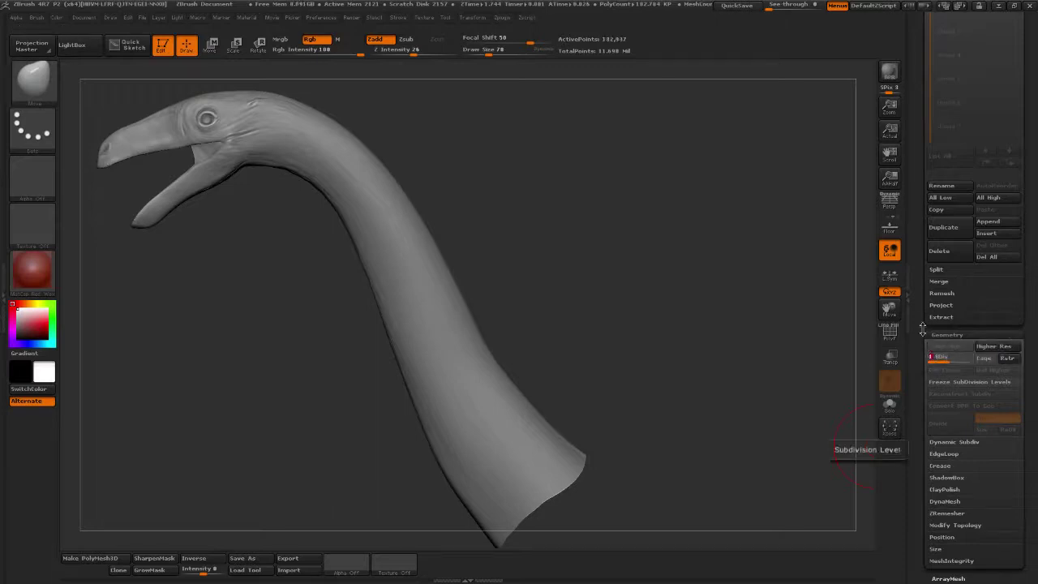
{"action": "left_click_drag", "start_coordinate": [920, 319], "coordinate": [928, 443]}
{"action": "scroll", "coordinate": [927, 444], "scroll_direction": "down", "scroll_amount": 10}
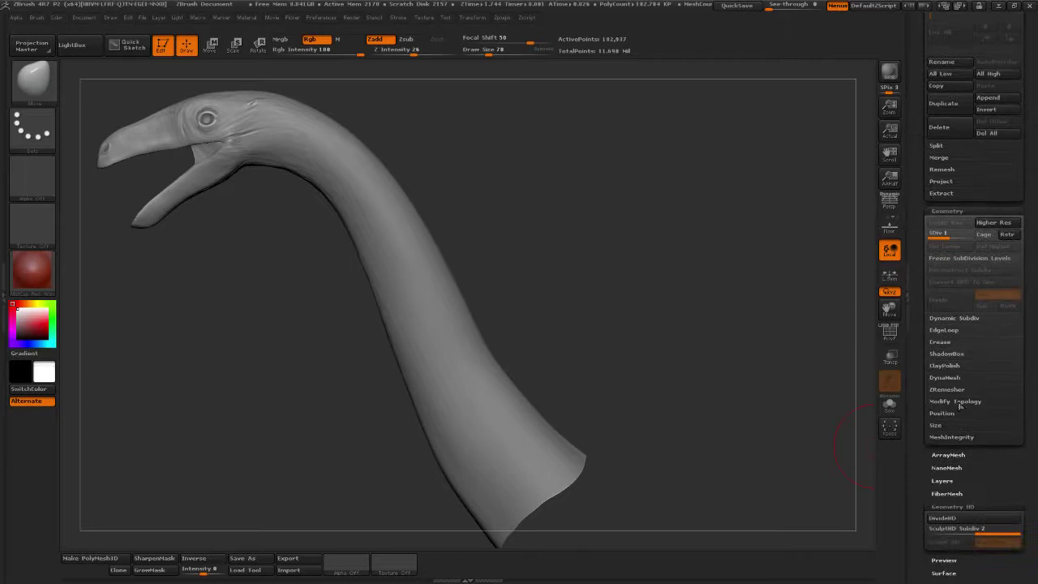
- Duplicate the HD-subdivided head subtool and select the duplicate
{"action": "left_click", "coordinate": [944, 104]}
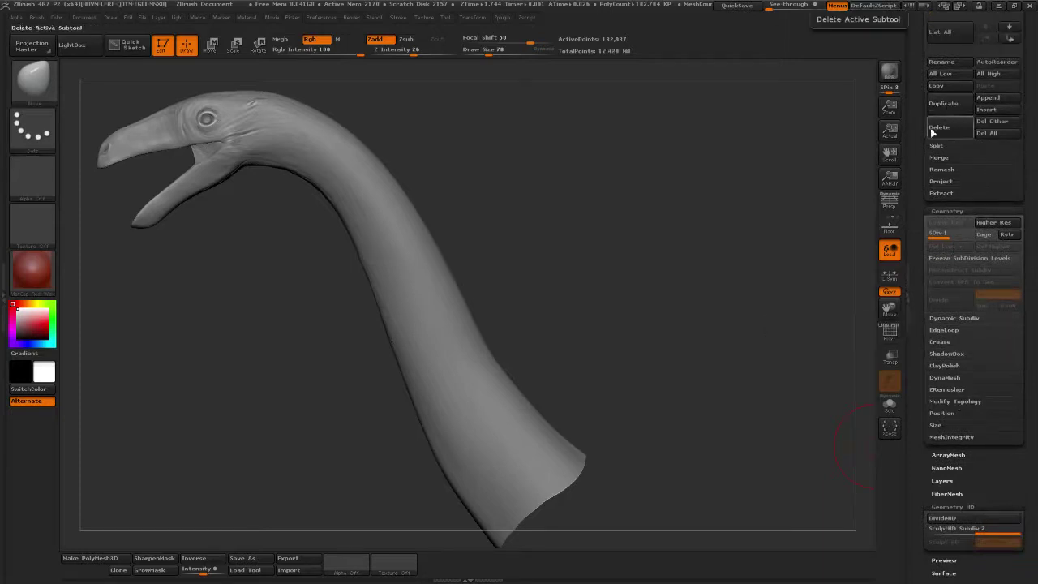
{"action": "scroll", "coordinate": [921, 135], "scroll_direction": "up", "scroll_amount": 10}
{"action": "left_click", "coordinate": [987, 281]}
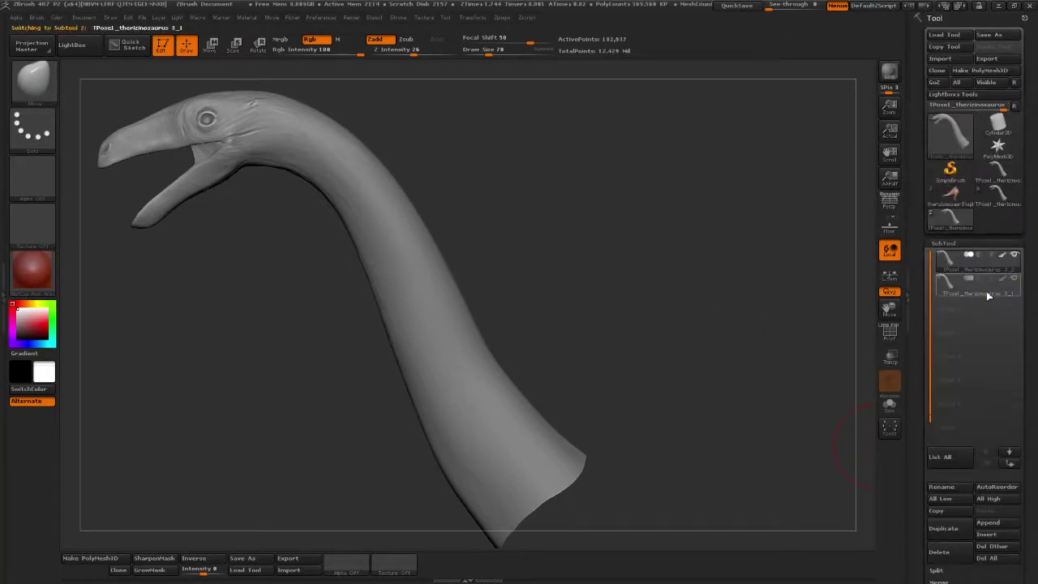
- Examine the duplicate's regular subdivision levels and HD geometry settings
{"action": "scroll", "coordinate": [919, 347], "scroll_direction": "down", "scroll_amount": 9}
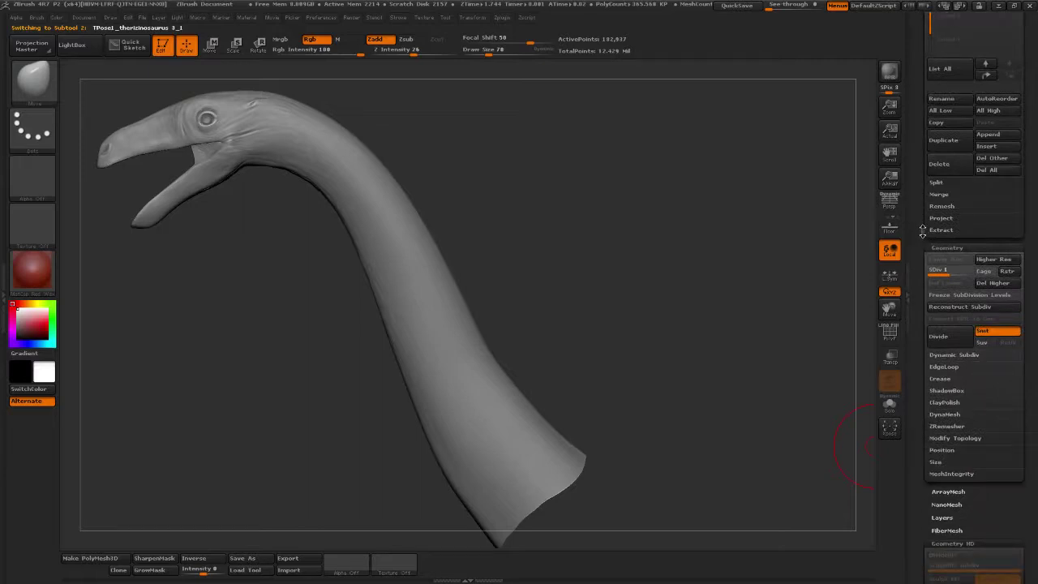
{"action": "scroll", "coordinate": [922, 232], "scroll_direction": "down", "scroll_amount": 4}
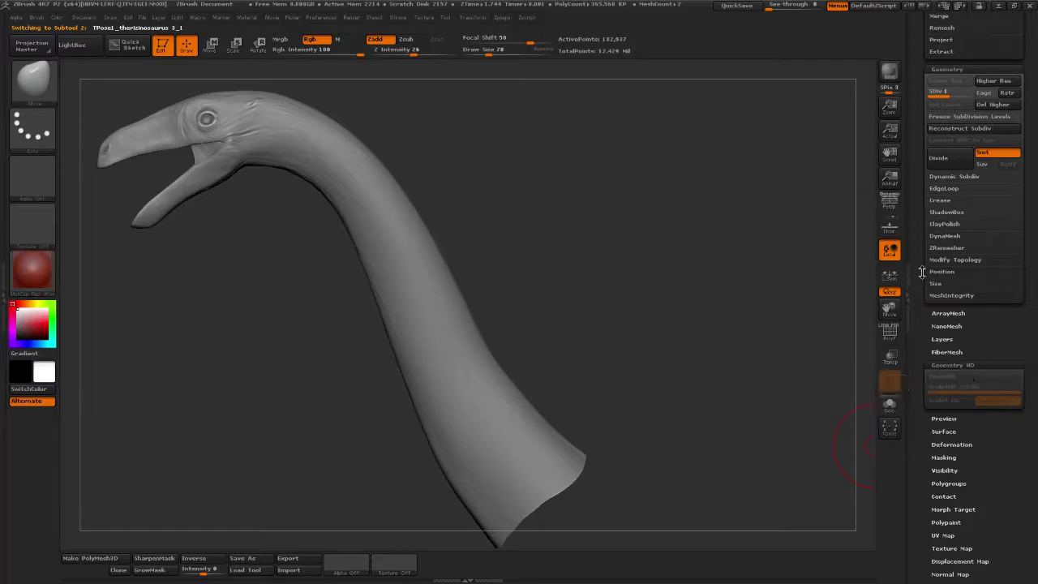
{"action": "scroll", "coordinate": [919, 347], "scroll_direction": "up", "scroll_amount": 4}
{"action": "scroll", "coordinate": [919, 346], "scroll_direction": "up", "scroll_amount": 9}
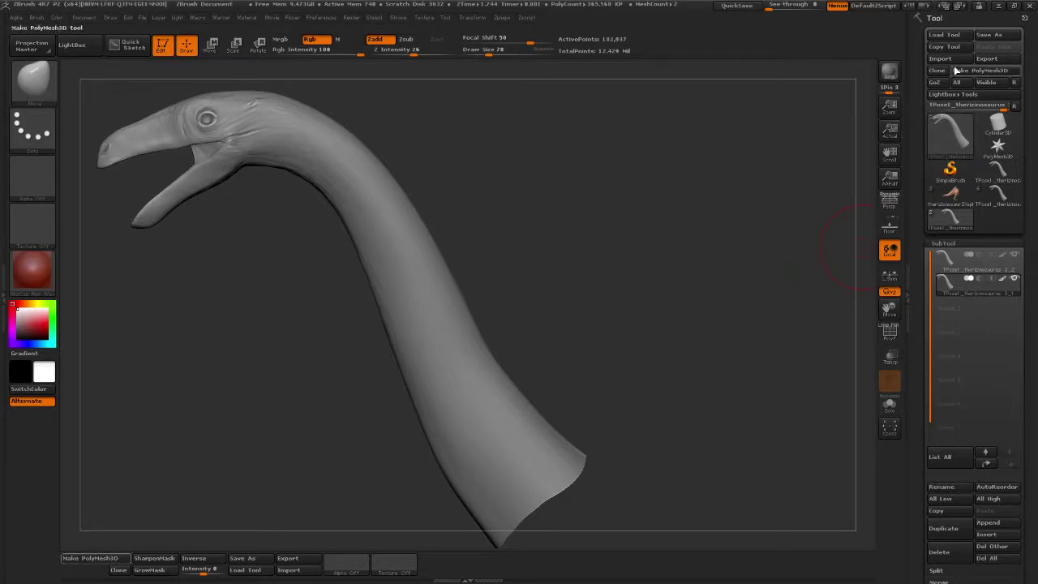
{"action": "mouse_move", "coordinate": [951, 134]}
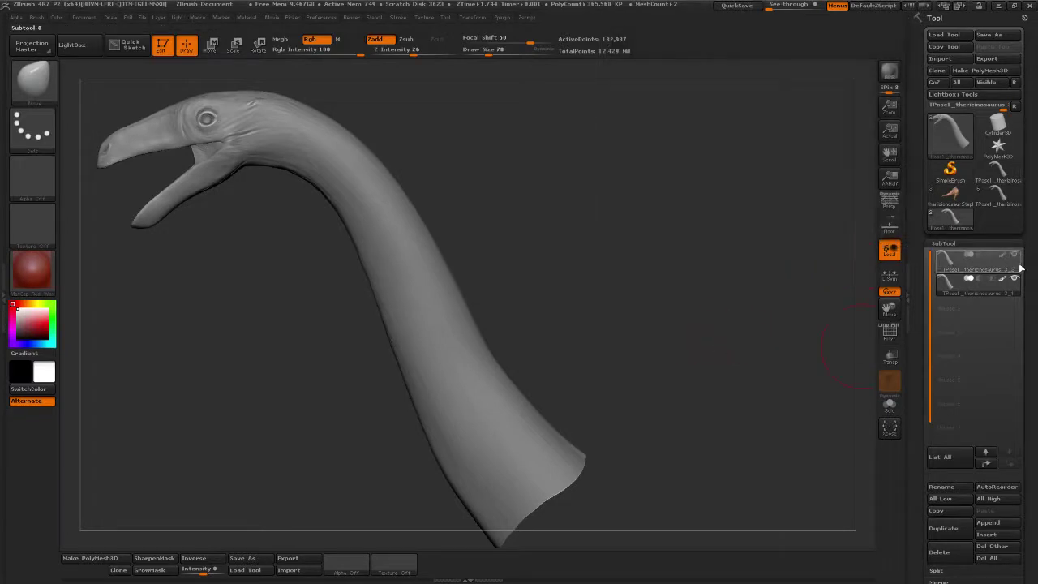
- Switch back to the multi-part Therizinosaurus tool and examine the head's subdivision levels, HD geometry settings and subtool polygon information
{"action": "left_click", "coordinate": [988, 203]}
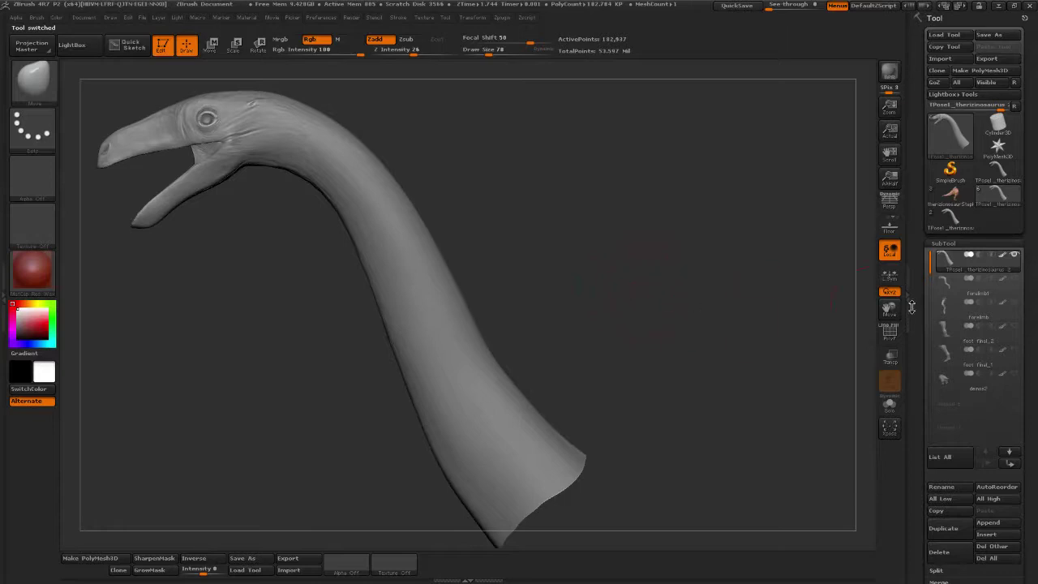
{"action": "left_click_drag", "start_coordinate": [625, 267], "coordinate": [691, 303]}
{"action": "left_click_drag", "start_coordinate": [914, 375], "coordinate": [931, 261]}
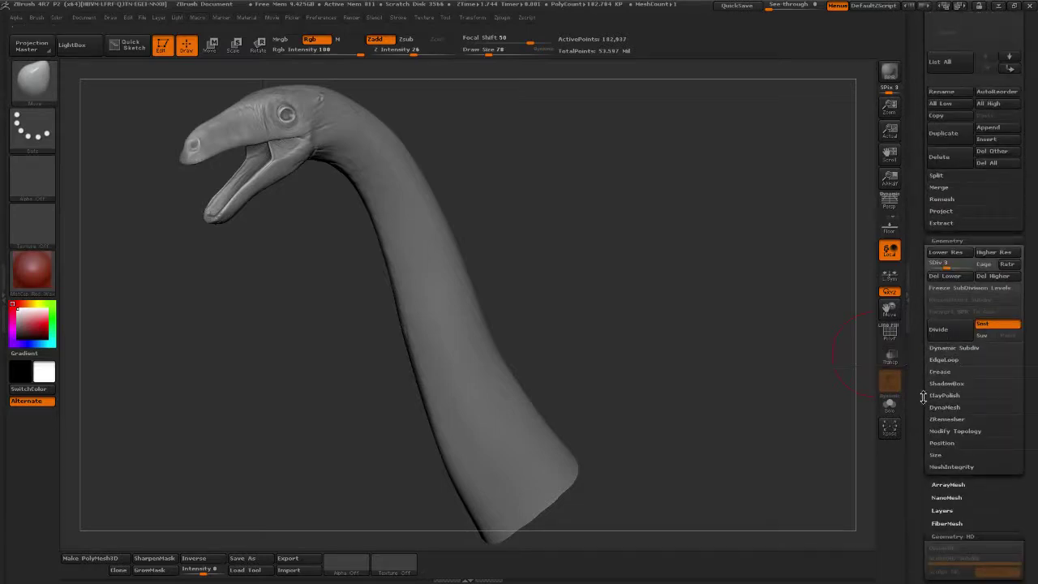
{"action": "scroll", "coordinate": [925, 397], "scroll_direction": "down", "scroll_amount": 5}
{"action": "key", "text": "ctrl"}
{"action": "mouse_move", "coordinate": [952, 314]}
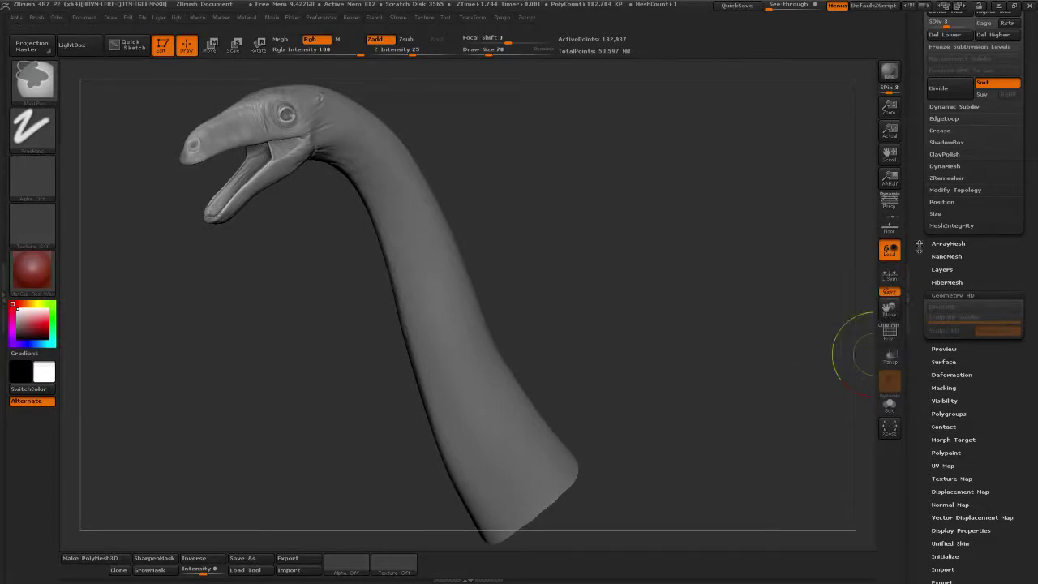
{"action": "left_click_drag", "start_coordinate": [919, 246], "coordinate": [922, 372]}
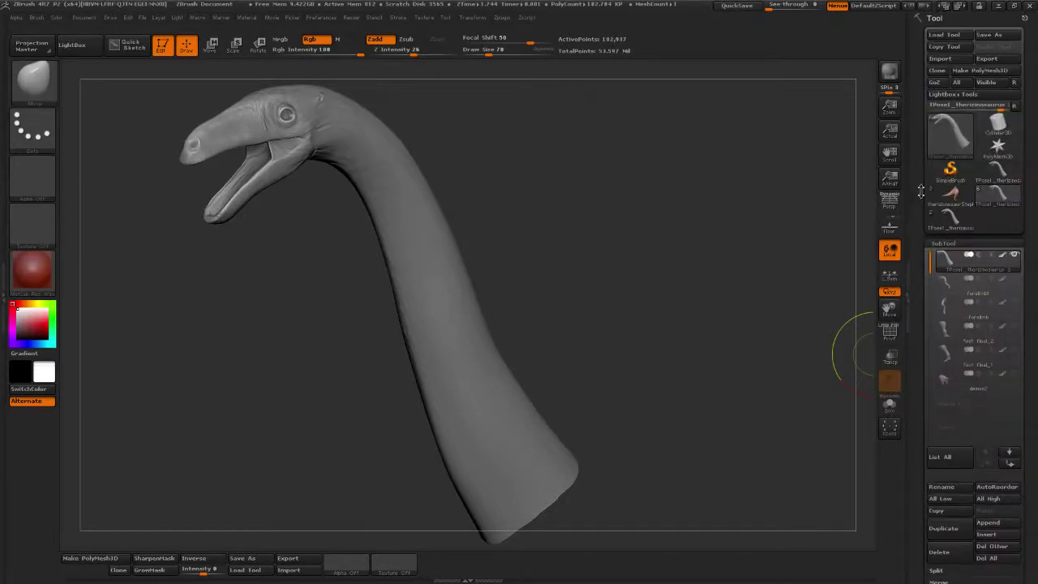
{"action": "mouse_move", "coordinate": [955, 266]}
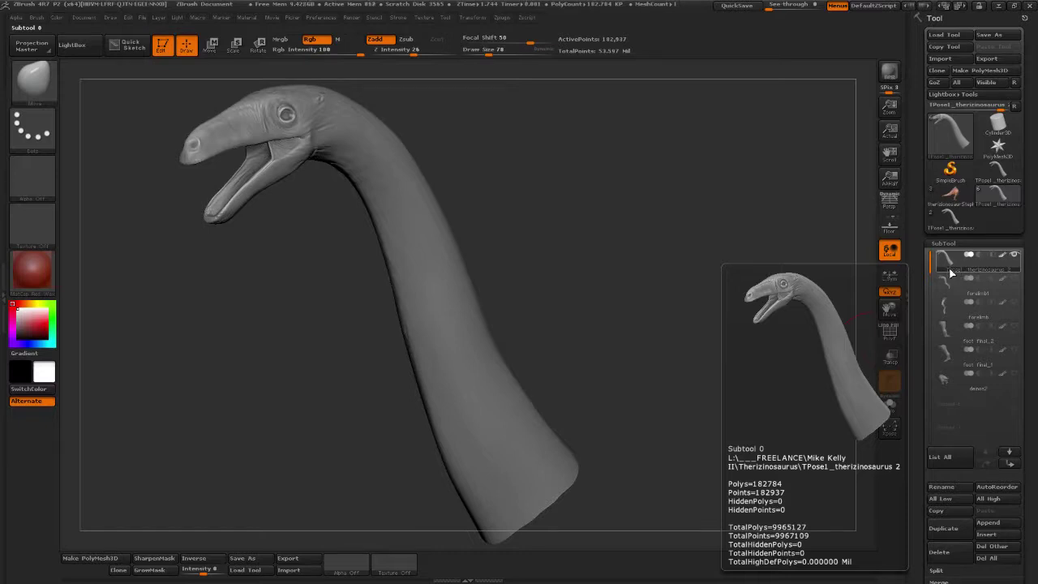
- Compare the loaded tools' previews and polygon information, briefly switching to the HD detailing tool and back to the multi-part head tool
{"action": "mouse_move", "coordinate": [955, 165]}
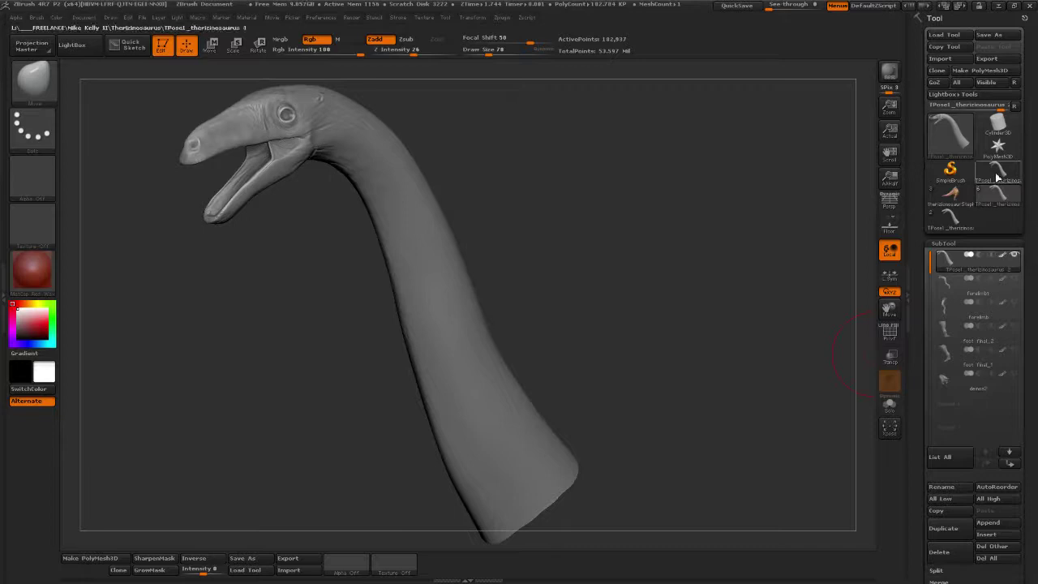
{"action": "mouse_move", "coordinate": [951, 199]}
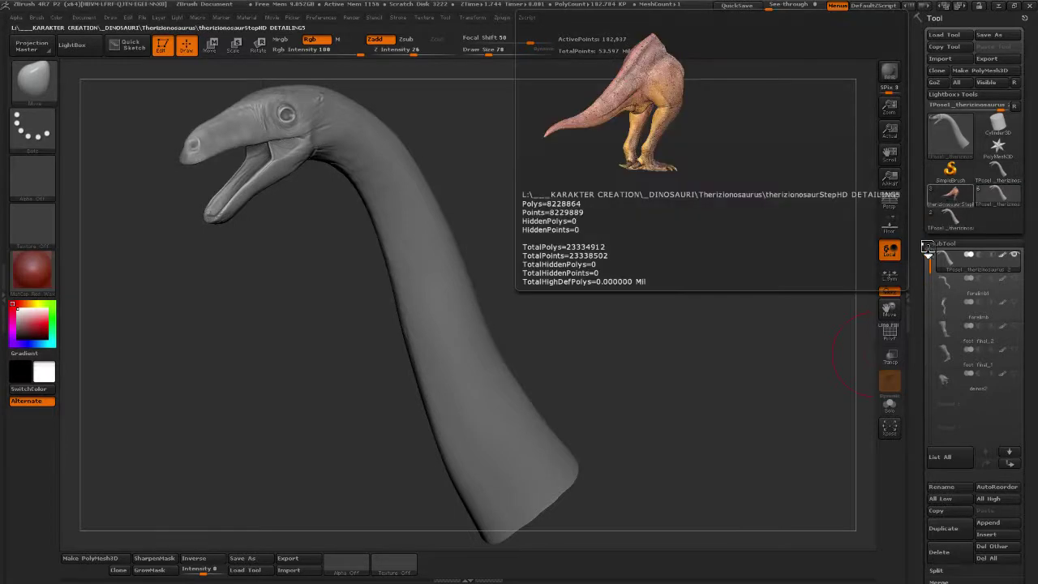
{"action": "left_click", "coordinate": [948, 199]}
{"action": "left_click", "coordinate": [996, 196]}
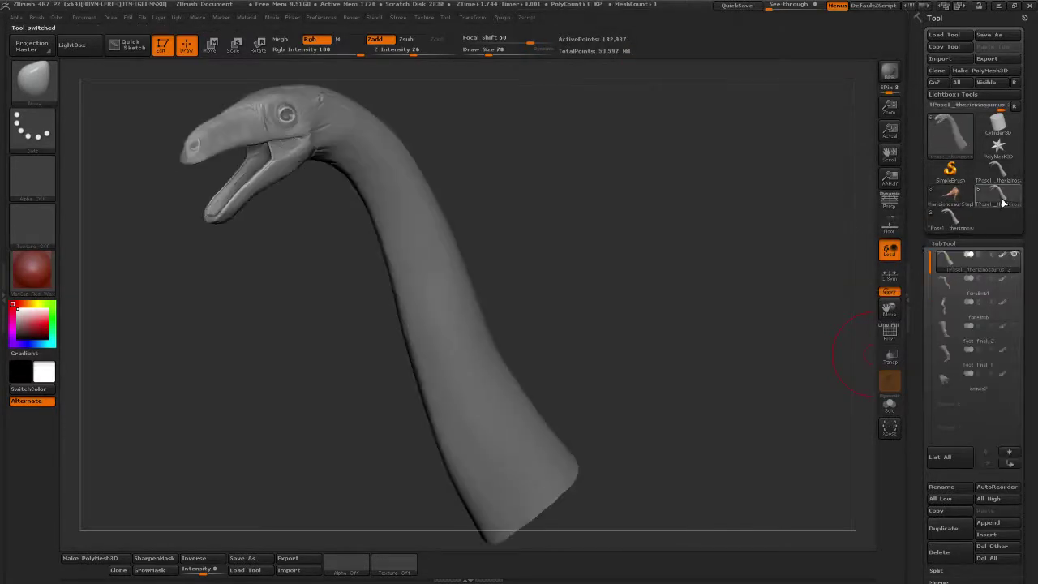
{"action": "mouse_move", "coordinate": [999, 197]}
{"action": "mouse_move", "coordinate": [1003, 170]}
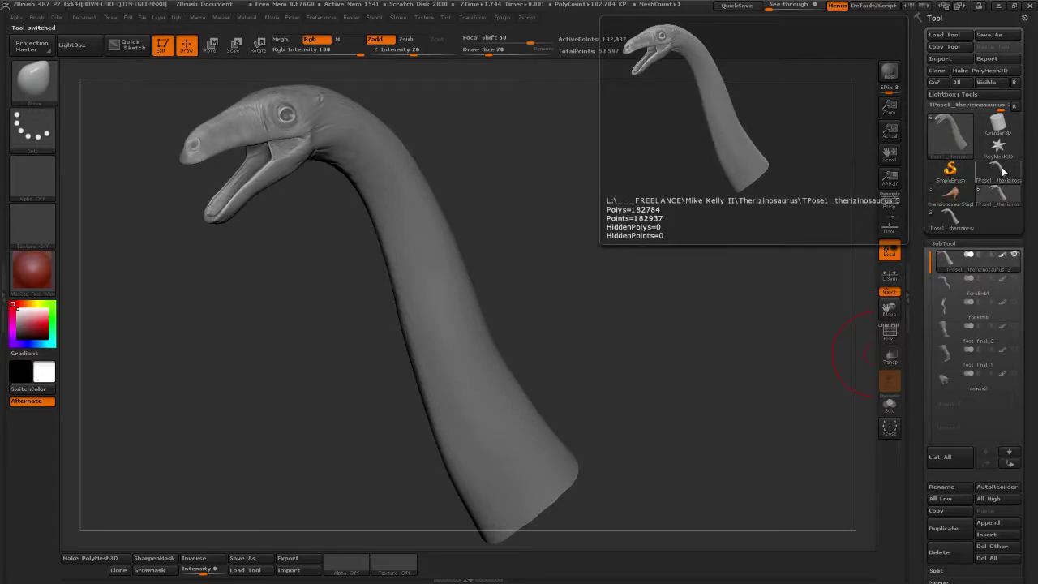
{"action": "mouse_move", "coordinate": [967, 212]}
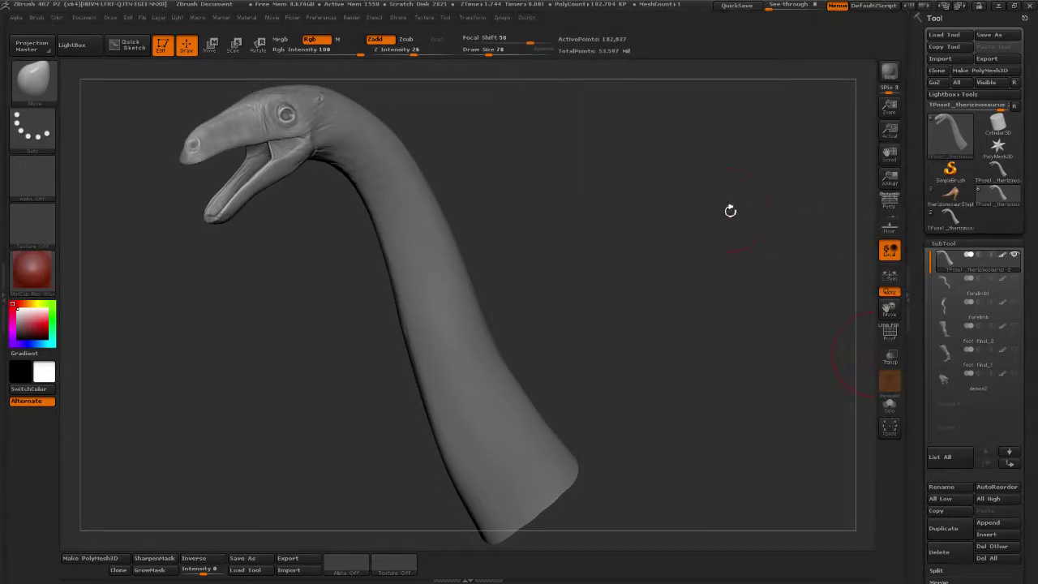
- Delete the head's lower and higher subdivision levels to keep a single mesh level
{"action": "left_click_drag", "start_coordinate": [661, 250], "coordinate": [625, 238]}
{"action": "left_click_drag", "start_coordinate": [615, 166], "coordinate": [730, 309], "text": "alt"}
{"action": "left_click_drag", "start_coordinate": [917, 388], "coordinate": [914, 274]}
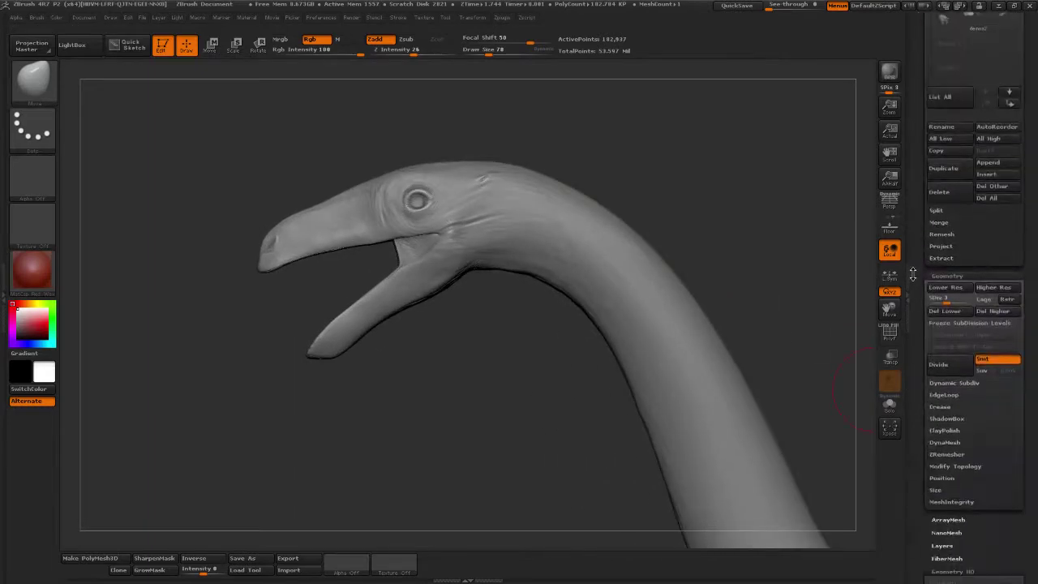
{"action": "left_click", "coordinate": [945, 311]}
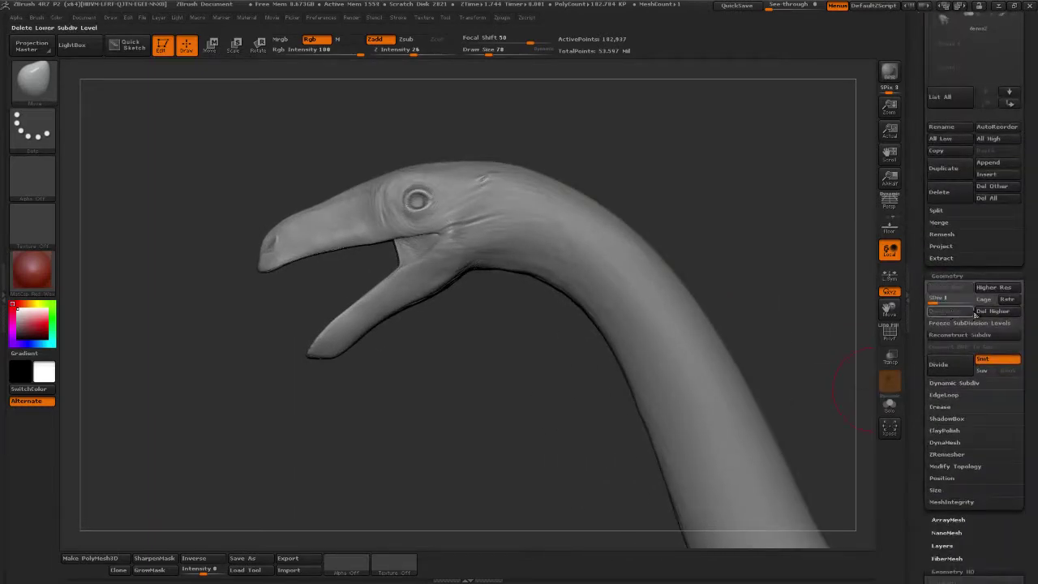
{"action": "mouse_move", "coordinate": [669, 238]}
{"action": "left_mouse_down"}
{"action": "mouse_move", "coordinate": [494, 157]}
{"action": "mouse_move", "coordinate": [607, 229]}
{"action": "mouse_move", "coordinate": [586, 200]}
{"action": "mouse_move", "coordinate": [600, 323]}
{"action": "mouse_move", "coordinate": [619, 330]}
{"action": "left_mouse_up"}
{"action": "mouse_move", "coordinate": [601, 272]}
{"action": "left_mouse_down"}
{"action": "mouse_move", "coordinate": [619, 257]}
{"action": "mouse_move", "coordinate": [688, 336]}
{"action": "mouse_move", "coordinate": [711, 218]}
{"action": "mouse_move", "coordinate": [730, 194]}
{"action": "left_mouse_up"}
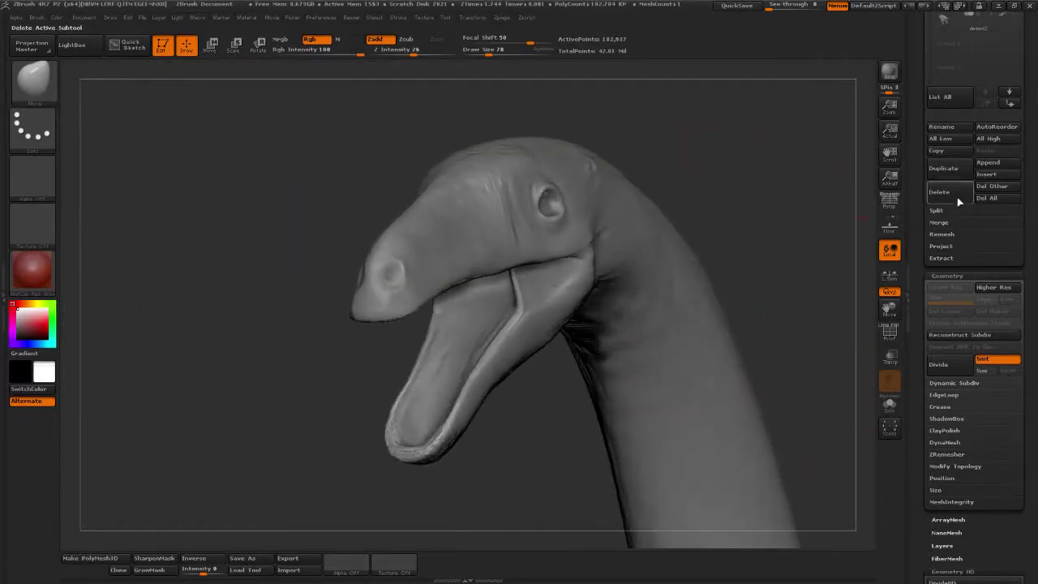
- Inspect the head's topology with the polyframe display turned on and off, and view the open mouth up close
{"action": "left_click", "coordinate": [892, 341]}
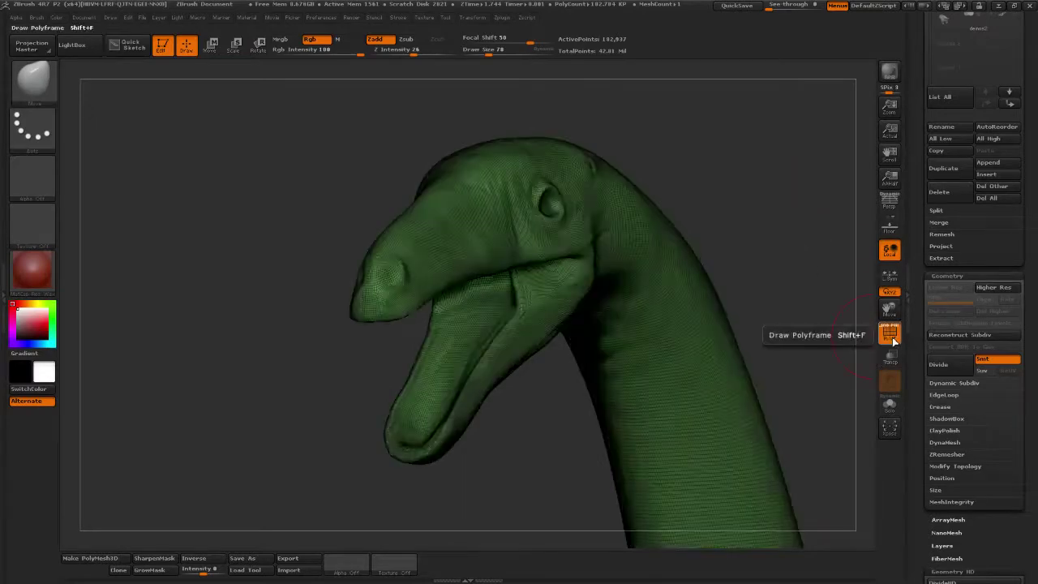
{"action": "left_click", "coordinate": [893, 340]}
{"action": "mouse_move", "coordinate": [719, 227]}
{"action": "left_mouse_down"}
{"action": "mouse_move", "coordinate": [745, 183]}
{"action": "mouse_move", "coordinate": [726, 174]}
{"action": "mouse_move", "coordinate": [665, 235]}
{"action": "left_mouse_up"}
{"action": "left_click_drag", "start_coordinate": [925, 278], "coordinate": [927, 177]}
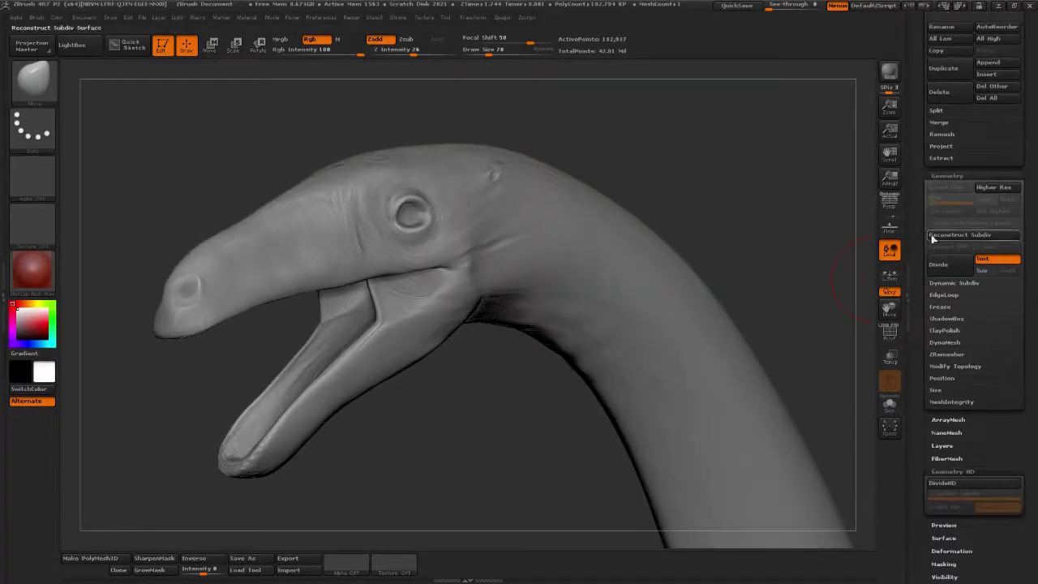
- Try DynaMesh on the head at resolution 344, inspect the mouth and neck, and undo the remesh
{"action": "left_click", "coordinate": [946, 343]}
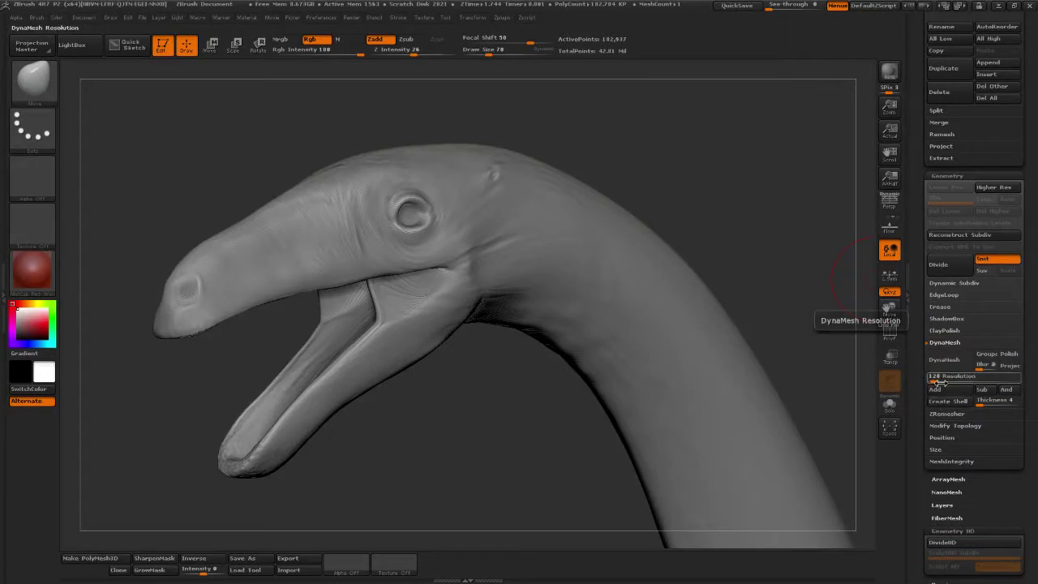
{"action": "left_click_drag", "start_coordinate": [936, 380], "coordinate": [945, 383]}
{"action": "left_click", "coordinate": [939, 362]}
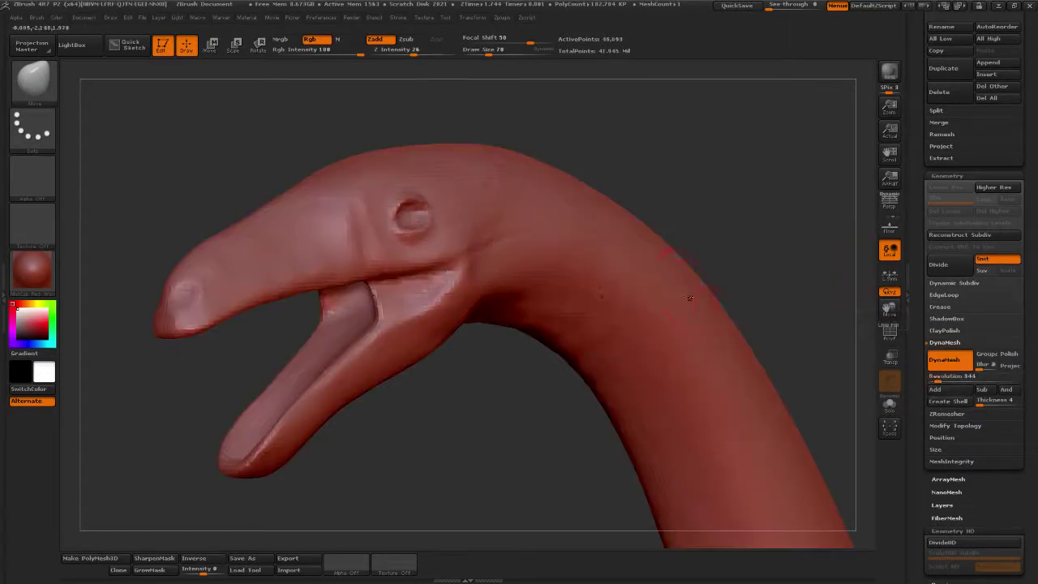
{"action": "left_click_drag", "start_coordinate": [694, 254], "coordinate": [750, 199]}
{"action": "left_click_drag", "start_coordinate": [683, 220], "coordinate": [837, 142]}
{"action": "left_click_drag", "start_coordinate": [823, 72], "coordinate": [757, 164]}
{"action": "key", "text": "shift"}
{"action": "key", "text": "ctrl+d"}
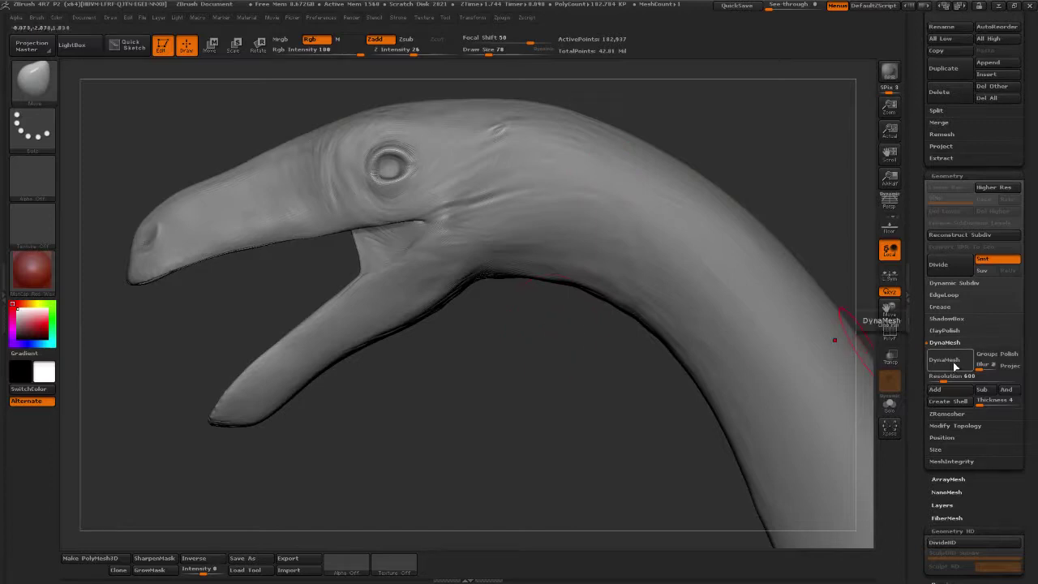
- Try DynaMesh on the head at resolution 600, inspect the eye and mouth corner, and undo the remesh
{"action": "left_click", "coordinate": [942, 362]}
{"action": "mouse_move", "coordinate": [426, 405]}
{"action": "left_mouse_down"}
{"action": "mouse_move", "coordinate": [489, 343]}
{"action": "mouse_move", "coordinate": [492, 389]}
{"action": "mouse_move", "coordinate": [508, 339]}
{"action": "mouse_move", "coordinate": [519, 345]}
{"action": "mouse_move", "coordinate": [495, 348]}
{"action": "left_mouse_up"}
{"action": "mouse_move", "coordinate": [445, 255]}
{"action": "left_mouse_down", "text": "shift"}
{"action": "mouse_move", "coordinate": [472, 243]}
{"action": "mouse_move", "coordinate": [450, 294]}
{"action": "left_mouse_up", "text": "shift"}
{"action": "mouse_move", "coordinate": [445, 365]}
{"action": "left_mouse_down"}
{"action": "mouse_move", "coordinate": [524, 358]}
{"action": "mouse_move", "coordinate": [537, 331]}
{"action": "left_mouse_up"}
{"action": "left_click_drag", "start_coordinate": [543, 279], "coordinate": [561, 354], "text": "alt"}
{"action": "left_click_drag", "start_coordinate": [514, 222], "coordinate": [626, 383], "text": "alt"}
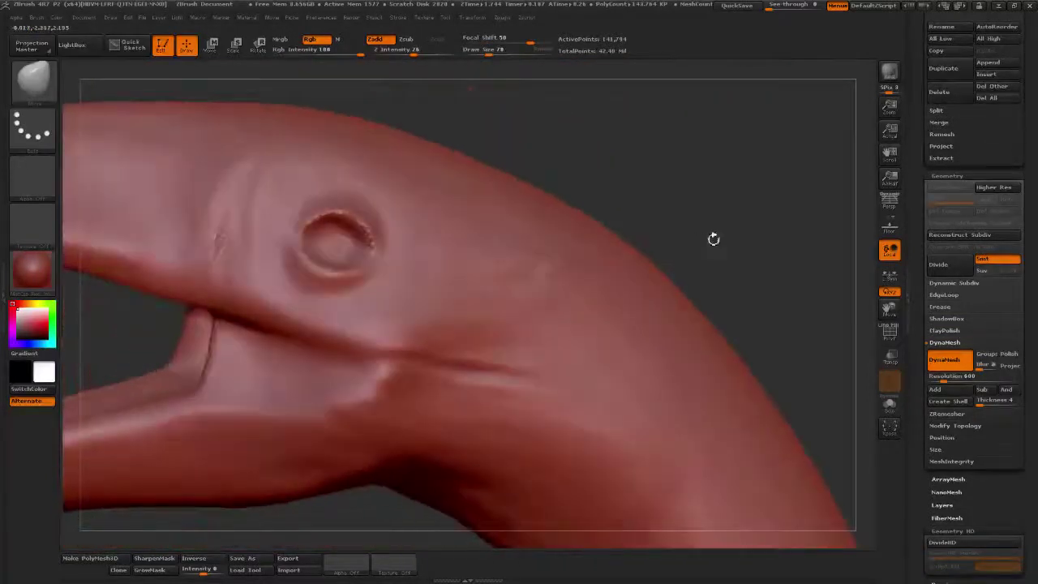
{"action": "left_click_drag", "start_coordinate": [714, 236], "coordinate": [722, 226]}
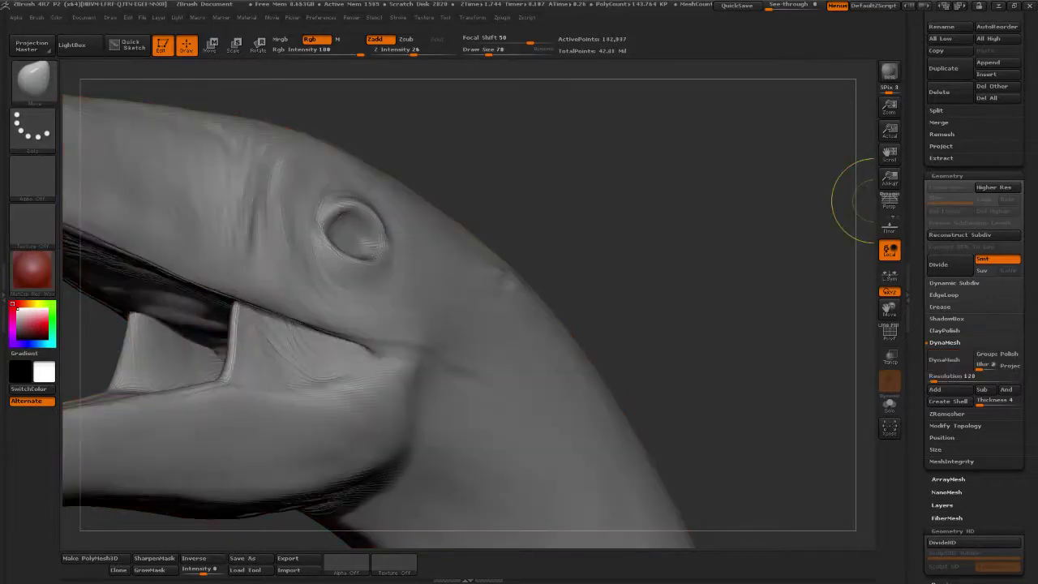
- Try pulling the cheek membrane with the Move Topological brush at draw size 228, and undo the stroke
{"action": "left_click_drag", "start_coordinate": [860, 199], "coordinate": [378, 139]}
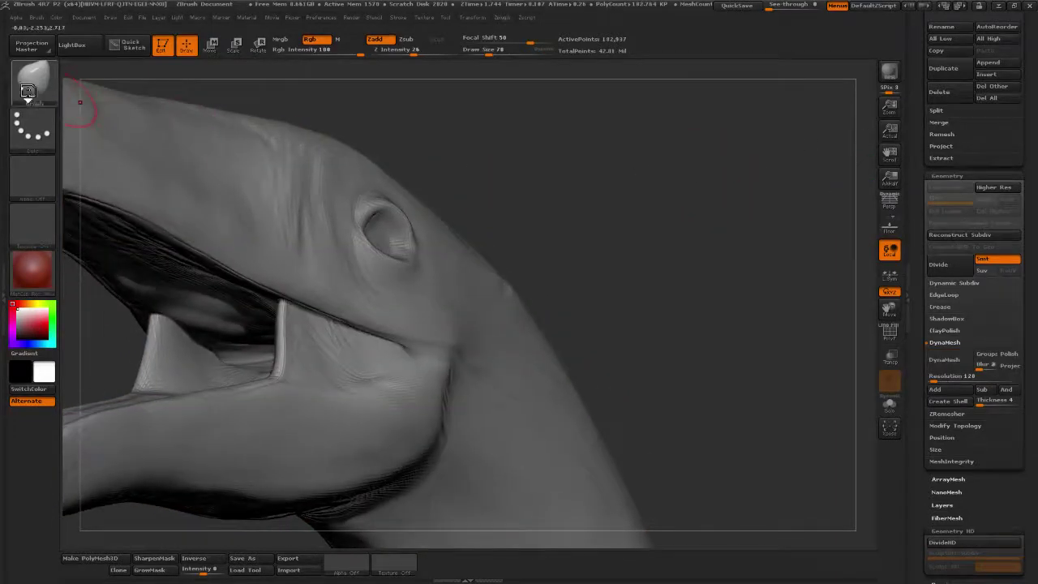
{"action": "left_click", "coordinate": [27, 90]}
{"action": "left_click", "coordinate": [288, 99]}
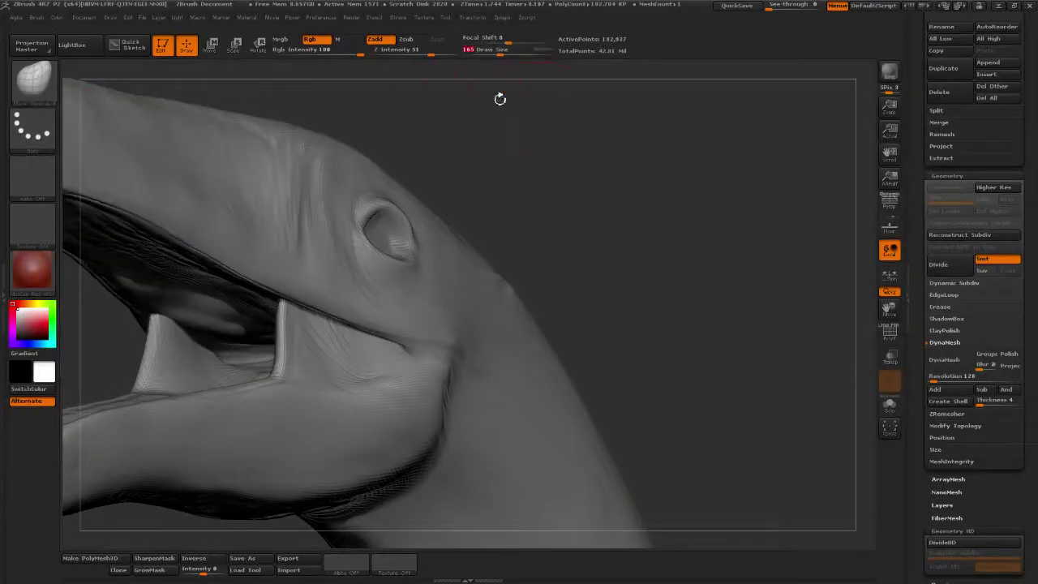
{"action": "left_click_drag", "start_coordinate": [498, 100], "coordinate": [441, 74]}
{"action": "left_click", "coordinate": [505, 51]}
{"action": "mouse_move", "coordinate": [521, 112]}
{"action": "left_mouse_down", "text": "alt"}
{"action": "mouse_move", "coordinate": [547, 176]}
{"action": "mouse_move", "coordinate": [572, 176]}
{"action": "left_mouse_up", "text": "alt"}
{"action": "left_click_drag", "start_coordinate": [361, 307], "coordinate": [592, 277]}
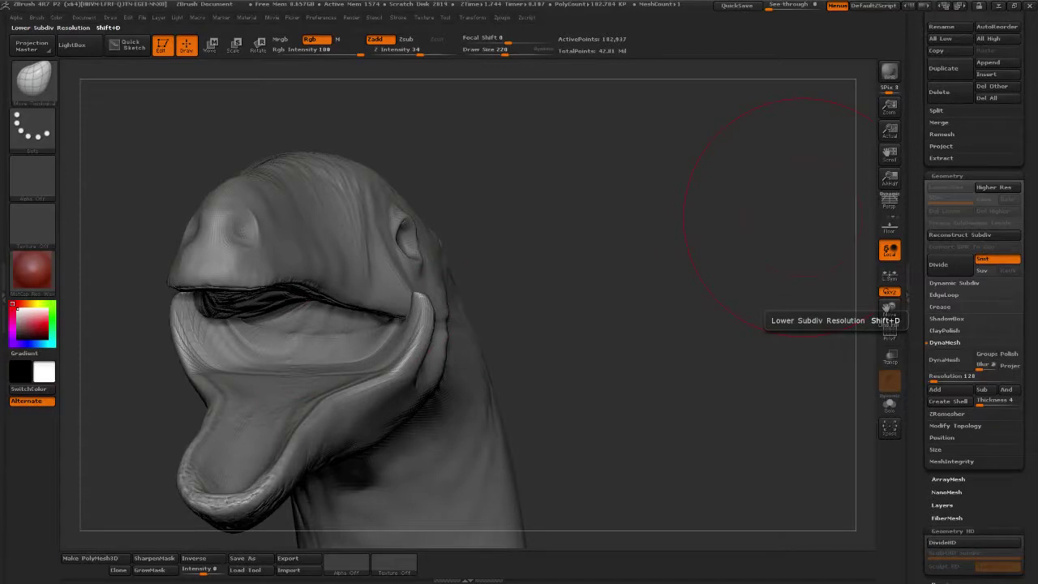
{"action": "key", "text": "ctrl+z"}
- Try DynaMesh on the head at resolution 800, smooth the membrane near the mouth corner, and undo the remesh
{"action": "mouse_move", "coordinate": [816, 161]}
{"action": "left_mouse_down"}
{"action": "mouse_move", "coordinate": [611, 244]}
{"action": "mouse_move", "coordinate": [600, 232]}
{"action": "left_mouse_up"}
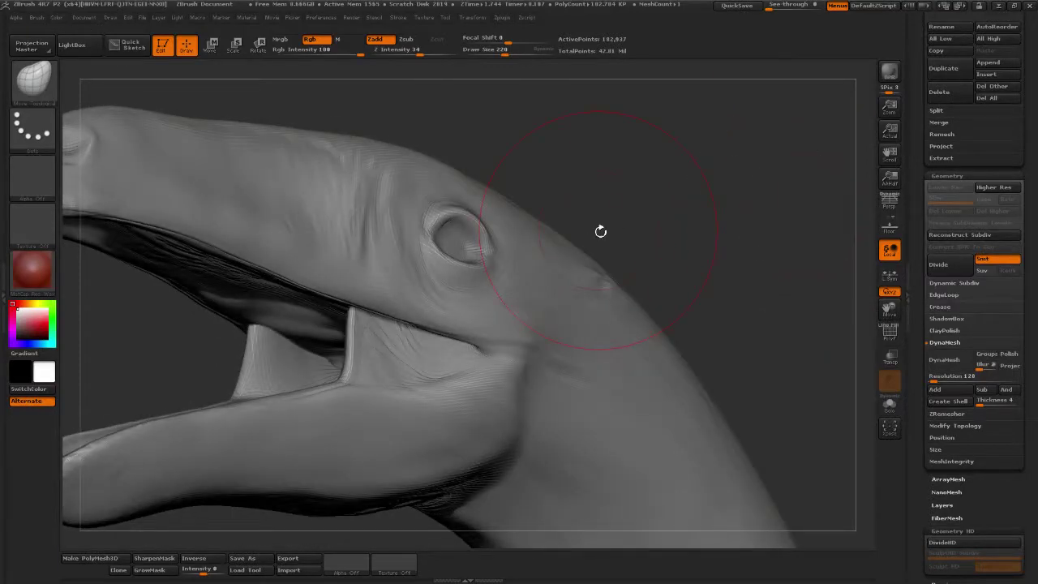
{"action": "left_click_drag", "start_coordinate": [600, 232], "coordinate": [690, 232]}
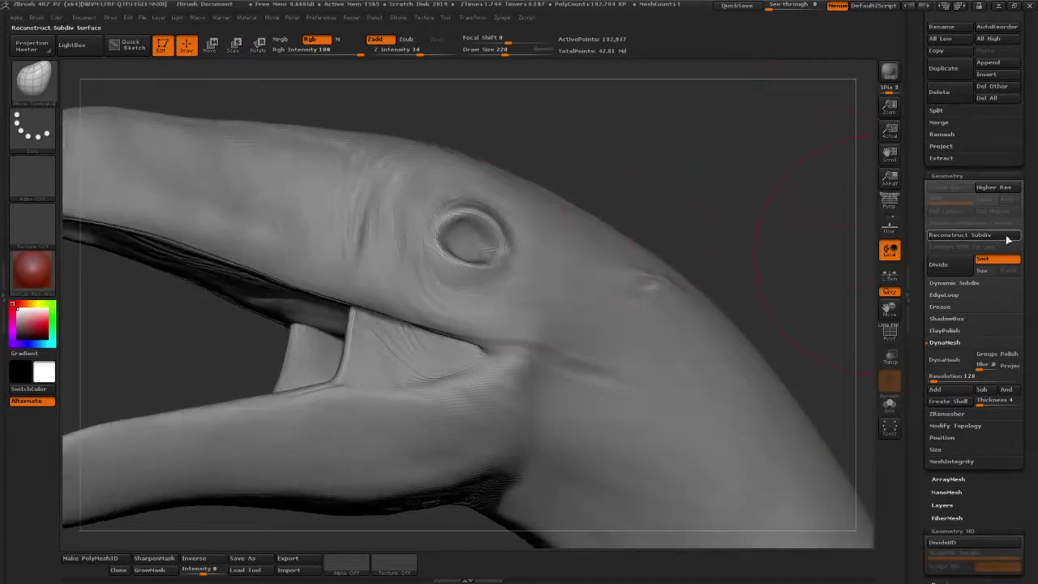
{"action": "left_click", "coordinate": [949, 376]}
{"action": "type", "text": "680"}
{"action": "left_click", "coordinate": [950, 378]}
{"action": "left_click", "coordinate": [950, 378]}
{"action": "left_click", "coordinate": [945, 359]}
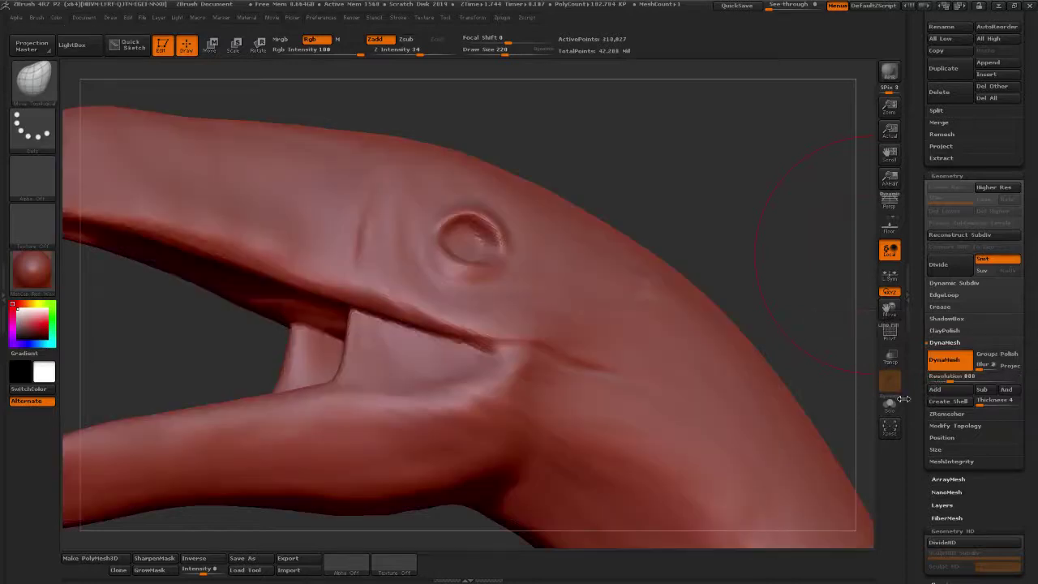
{"action": "mouse_move", "coordinate": [811, 207]}
{"action": "left_mouse_down"}
{"action": "mouse_move", "coordinate": [645, 278]}
{"action": "mouse_move", "coordinate": [393, 327]}
{"action": "mouse_move", "coordinate": [430, 325]}
{"action": "mouse_move", "coordinate": [398, 324]}
{"action": "mouse_move", "coordinate": [418, 326]}
{"action": "left_mouse_up"}
{"action": "key", "text": "ctrl+z"}
{"action": "left_click_drag", "start_coordinate": [717, 255], "coordinate": [617, 294]}
{"action": "left_click_drag", "start_coordinate": [386, 328], "coordinate": [405, 323], "text": "shift"}
{"action": "left_click_drag", "start_coordinate": [505, 52], "coordinate": [487, 52]}
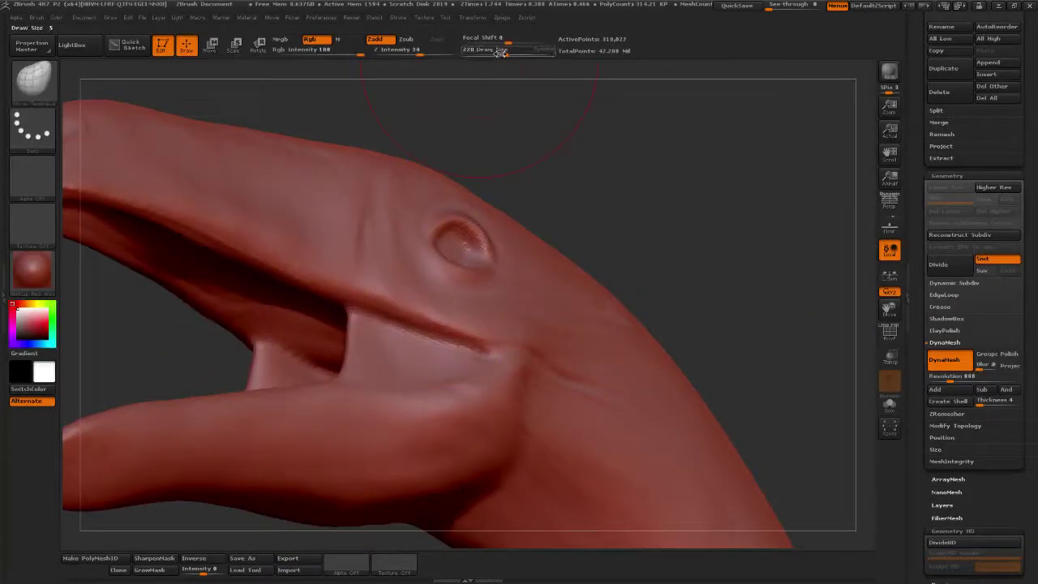
{"action": "left_click_drag", "start_coordinate": [547, 141], "coordinate": [602, 217]}
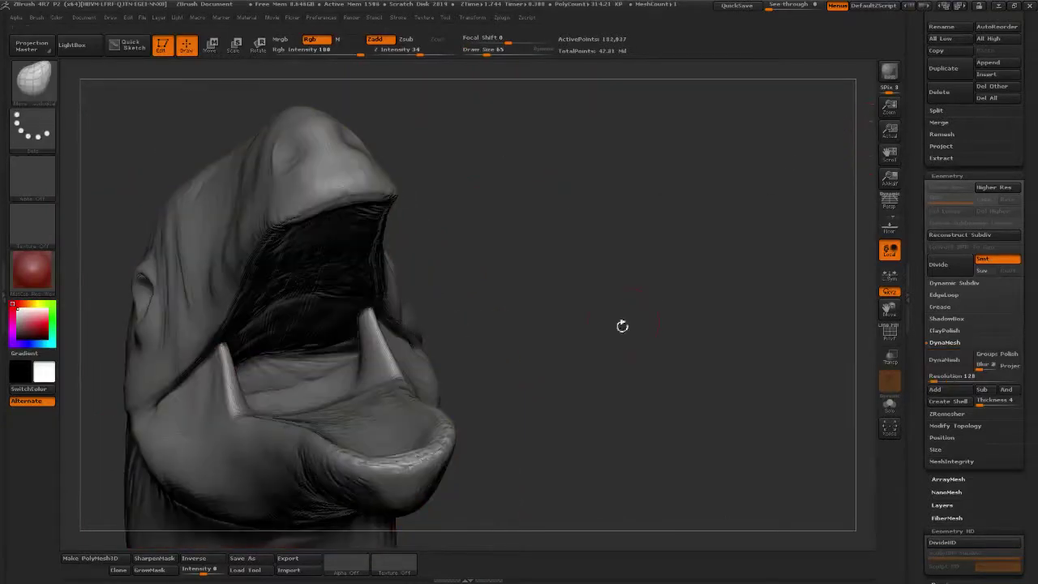
- Remesh the head with DynaMesh at resolution 800 and switch its material to a plain grey
{"action": "left_click_drag", "start_coordinate": [622, 324], "coordinate": [552, 318]}
{"action": "left_click_drag", "start_coordinate": [932, 378], "coordinate": [951, 376]}
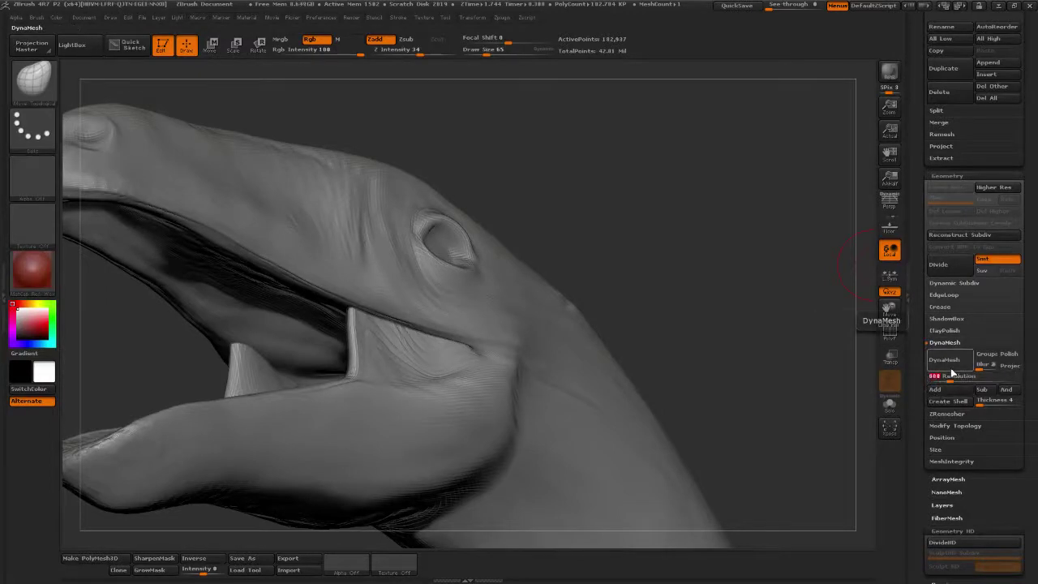
{"action": "left_click", "coordinate": [945, 360]}
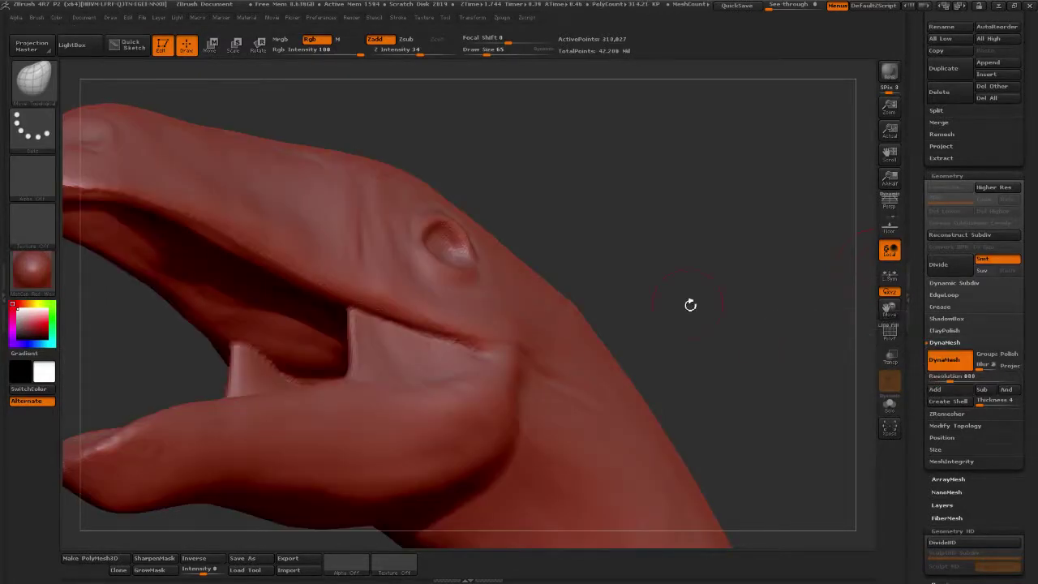
{"action": "left_click_drag", "start_coordinate": [690, 304], "coordinate": [569, 205]}
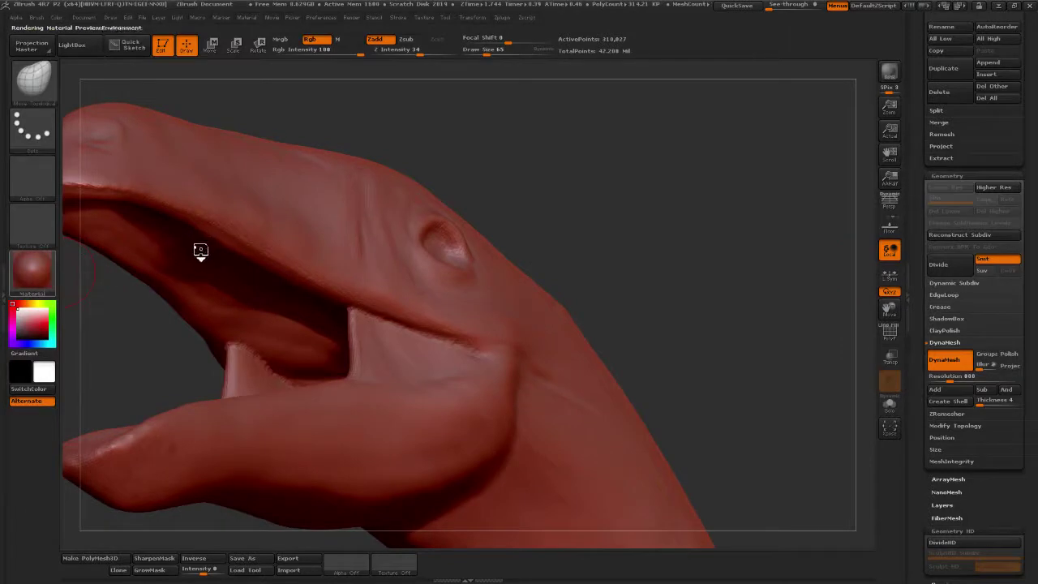
{"action": "key", "text": "m"}
{"action": "left_click", "coordinate": [142, 439]}
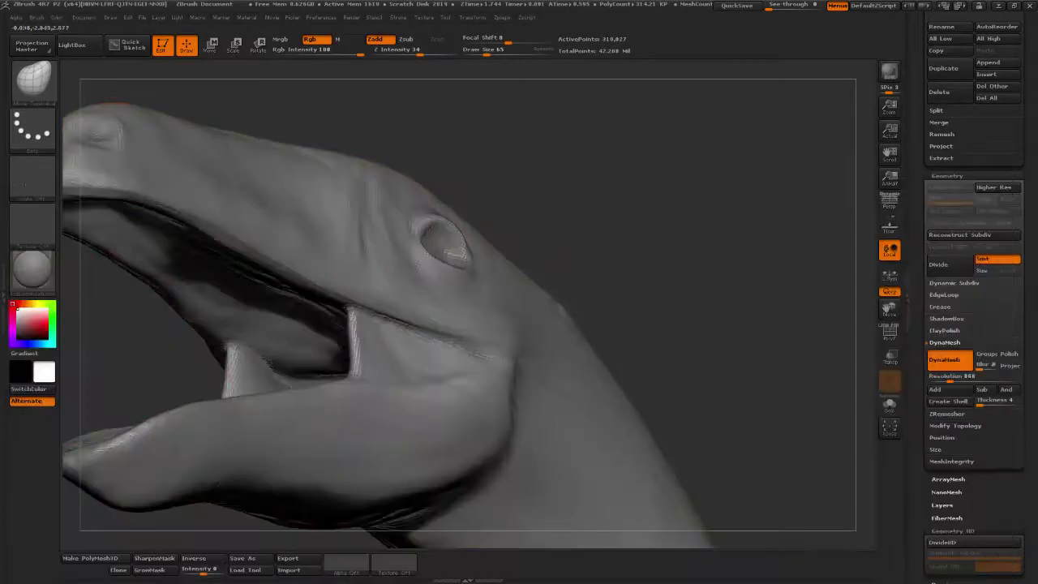
- Smooth the lip line, mouth corner and cheek membranes, turning DynaMesh off for the head along the way
{"action": "left_click_drag", "start_coordinate": [593, 236], "coordinate": [586, 213]}
{"action": "left_click_drag", "start_coordinate": [364, 301], "coordinate": [484, 357], "text": "shift"}
{"action": "mouse_move", "coordinate": [552, 267]}
{"action": "left_mouse_down"}
{"action": "mouse_move", "coordinate": [779, 248]}
{"action": "mouse_move", "coordinate": [755, 232]}
{"action": "mouse_move", "coordinate": [761, 172]}
{"action": "left_mouse_up"}
{"action": "left_click", "coordinate": [939, 365]}
{"action": "left_click_drag", "start_coordinate": [313, 311], "coordinate": [331, 297], "text": "shift"}
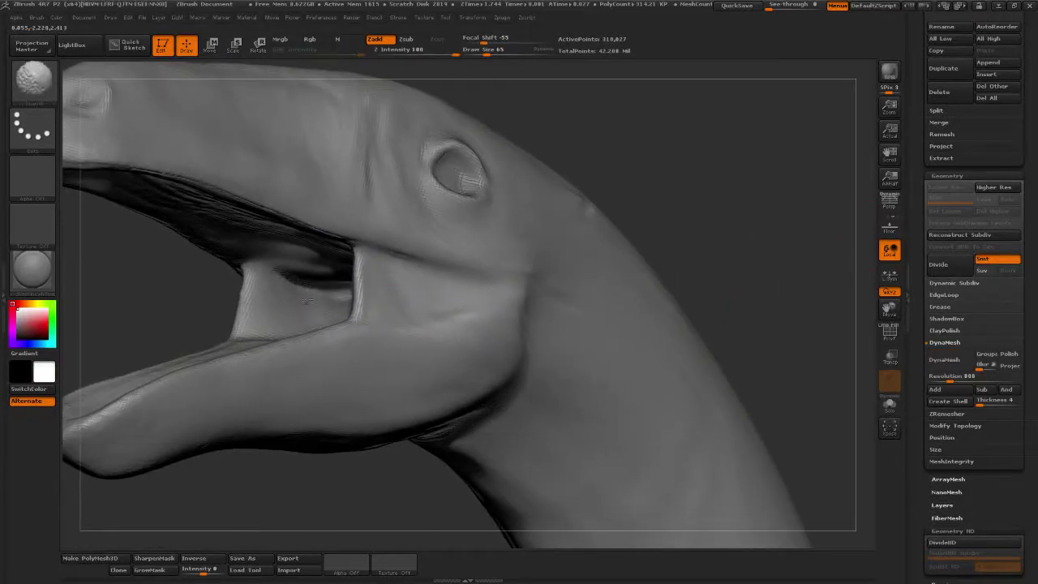
{"action": "left_click_drag", "start_coordinate": [777, 206], "coordinate": [900, 219]}
{"action": "left_click_drag", "start_coordinate": [395, 279], "coordinate": [352, 281], "text": "shift"}
{"action": "mouse_move", "coordinate": [791, 248]}
{"action": "left_mouse_down"}
{"action": "mouse_move", "coordinate": [716, 251]}
{"action": "mouse_move", "coordinate": [705, 274]}
{"action": "mouse_move", "coordinate": [637, 268]}
{"action": "mouse_move", "coordinate": [699, 260]}
{"action": "mouse_move", "coordinate": [711, 246]}
{"action": "mouse_move", "coordinate": [788, 281]}
{"action": "left_mouse_up"}
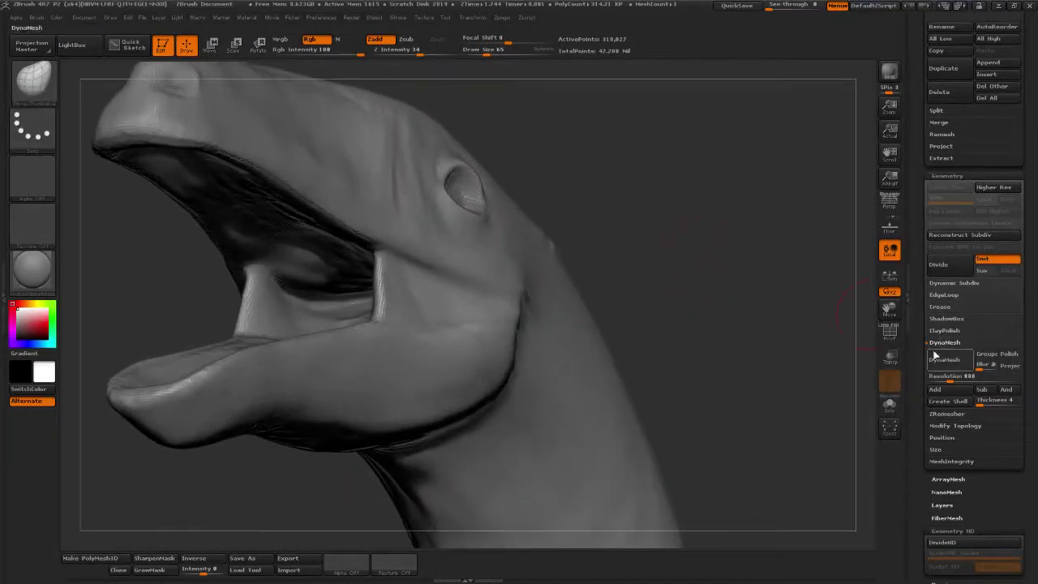
- Rebuild the smoothed head by turning DynaMesh back on at the same resolution, and inspect the eye and mouth corner
{"action": "left_click", "coordinate": [931, 371]}
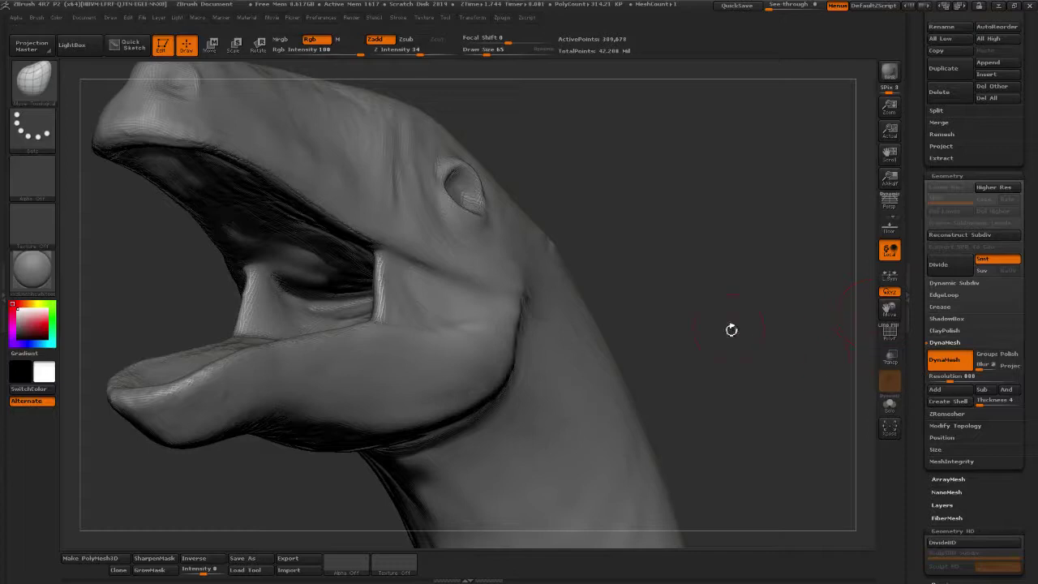
{"action": "left_click_drag", "start_coordinate": [715, 296], "coordinate": [775, 292]}
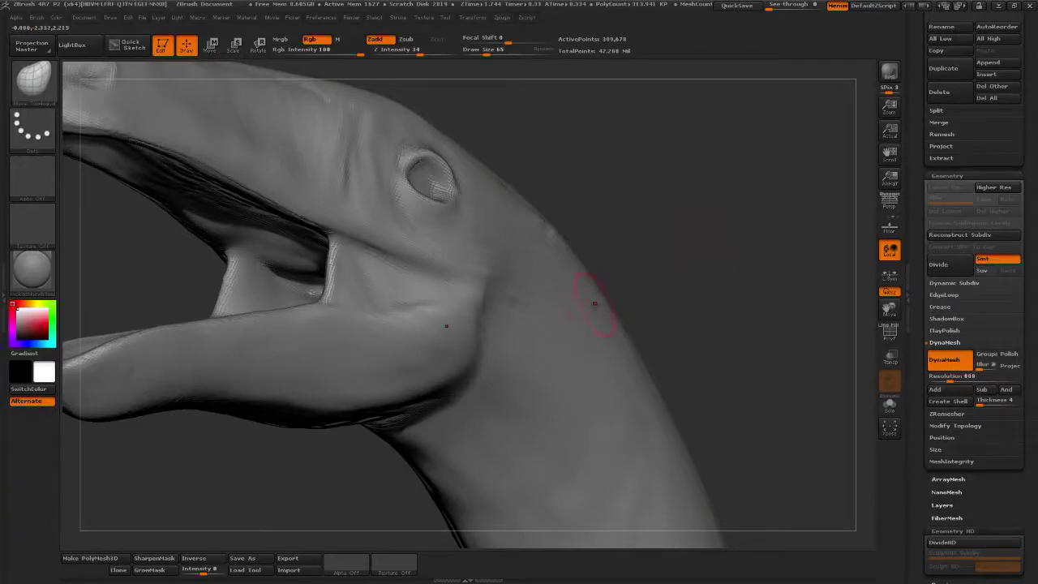
{"action": "left_click_drag", "start_coordinate": [655, 235], "coordinate": [649, 284]}
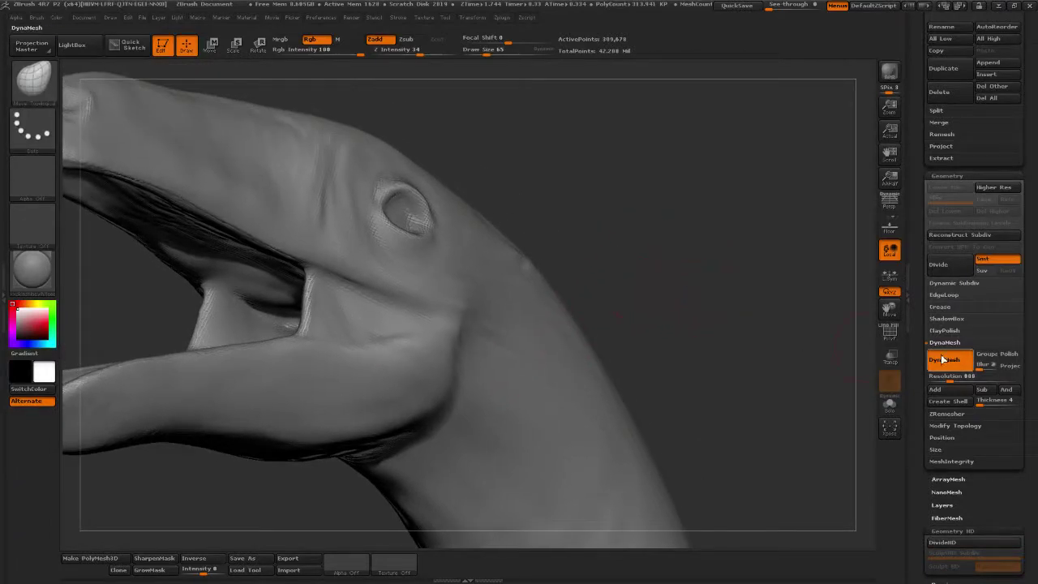
{"action": "key", "text": "ctrl"}
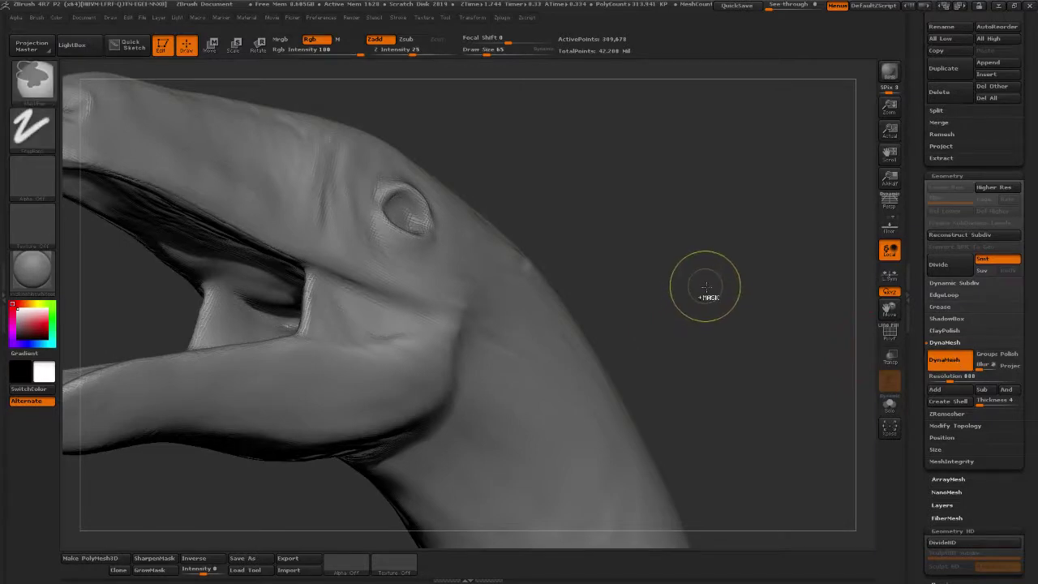
{"action": "mouse_move", "coordinate": [695, 265]}
{"action": "left_mouse_down"}
{"action": "mouse_move", "coordinate": [663, 278]}
{"action": "mouse_move", "coordinate": [630, 317]}
{"action": "left_mouse_up"}
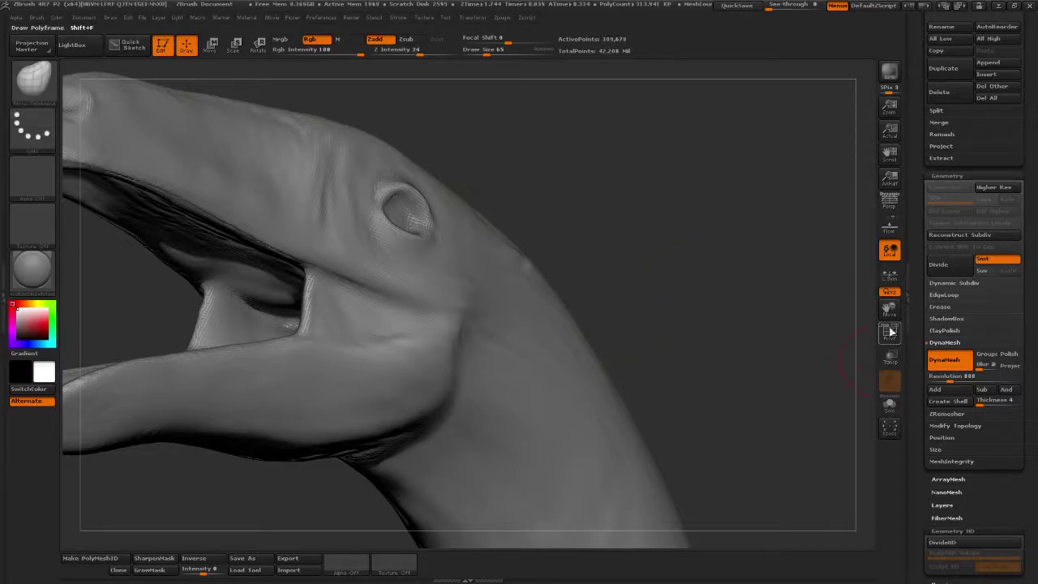
- Turn on the polyframe display and examine the mesh around the eye and mouth corner up close
{"action": "key", "text": "shift+f"}
{"action": "left_click_drag", "start_coordinate": [778, 306], "coordinate": [800, 222], "text": "alt"}
{"action": "key", "text": "ctrl"}
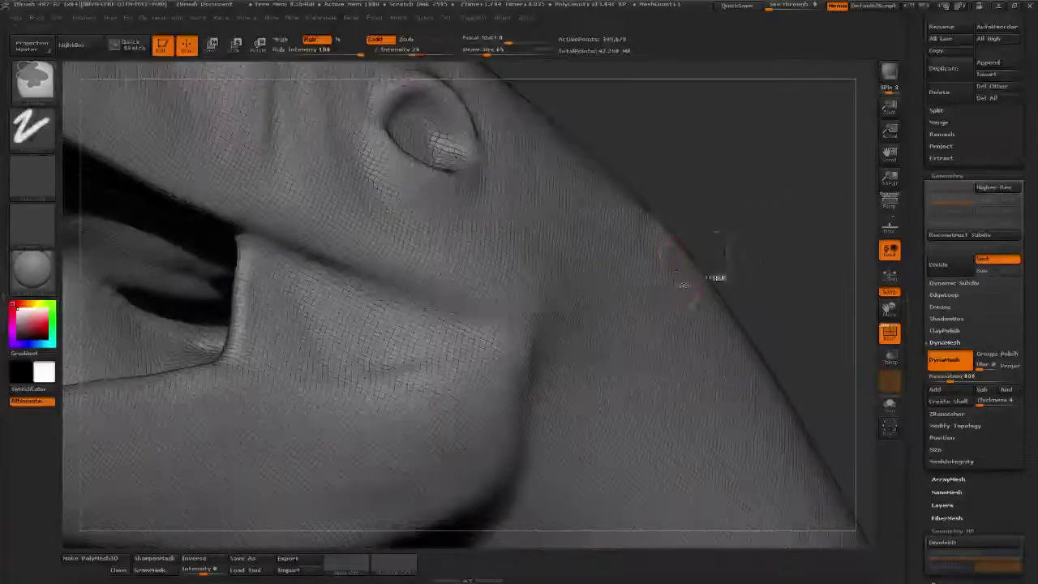
- Pull a long test spike out of the back of the head with brush intensity 49 and draw size 158
{"action": "left_click", "coordinate": [430, 52]}
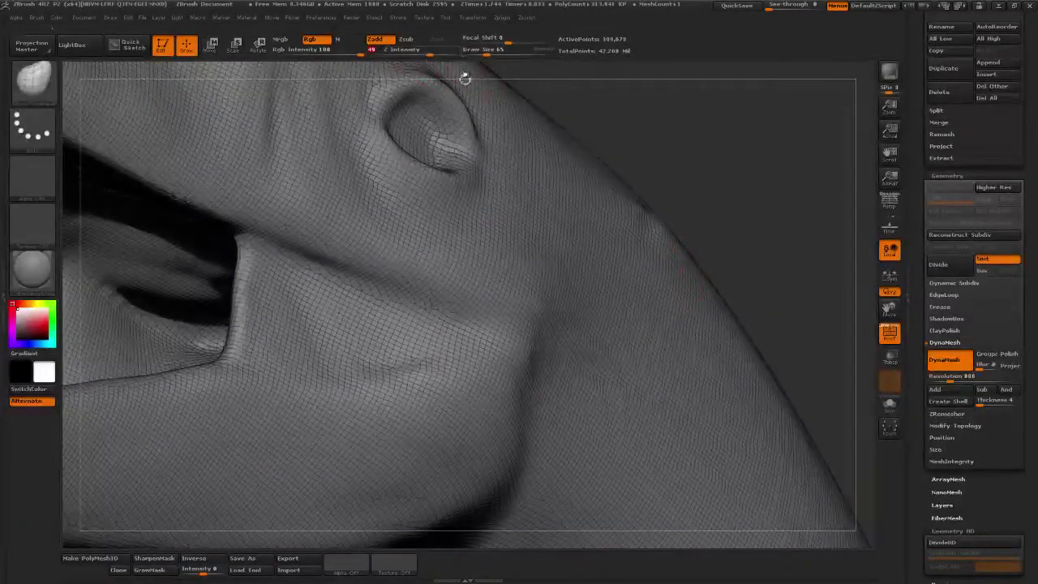
{"action": "left_click", "coordinate": [498, 51]}
{"action": "left_click_drag", "start_coordinate": [666, 138], "coordinate": [655, 212], "text": "alt"}
{"action": "left_click_drag", "start_coordinate": [543, 255], "coordinate": [897, 120]}
- Remesh the stretched spike with DynaMesh, and undo both the remesh and the spike
{"action": "mouse_move", "coordinate": [706, 259]}
{"action": "left_mouse_down", "text": "ctrl"}
{"action": "mouse_move", "coordinate": [750, 289]}
{"action": "mouse_move", "coordinate": [608, 290]}
{"action": "mouse_move", "coordinate": [656, 299]}
{"action": "left_mouse_up", "text": "ctrl"}
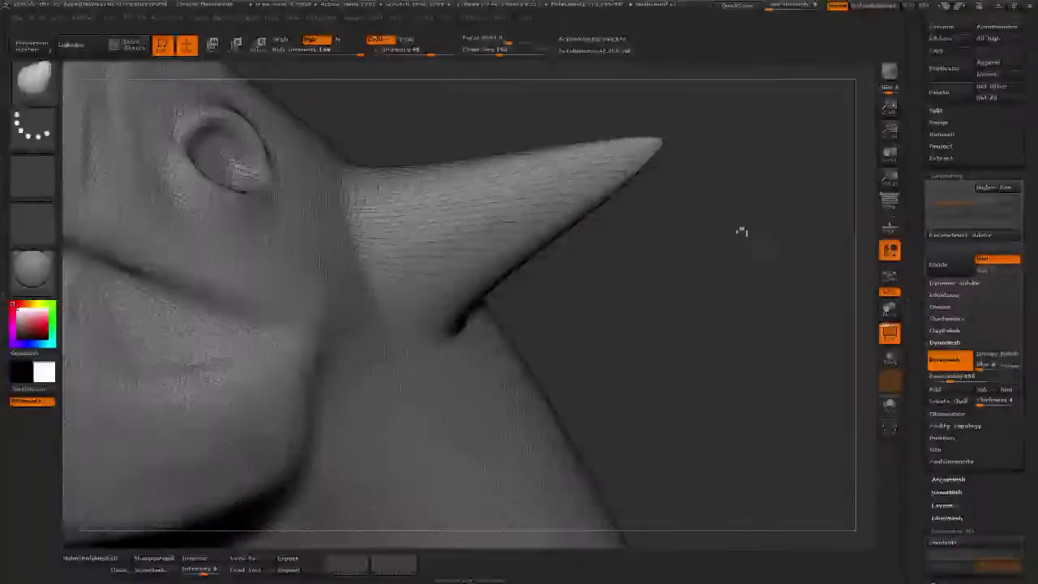
{"action": "key", "text": "ctrl"}
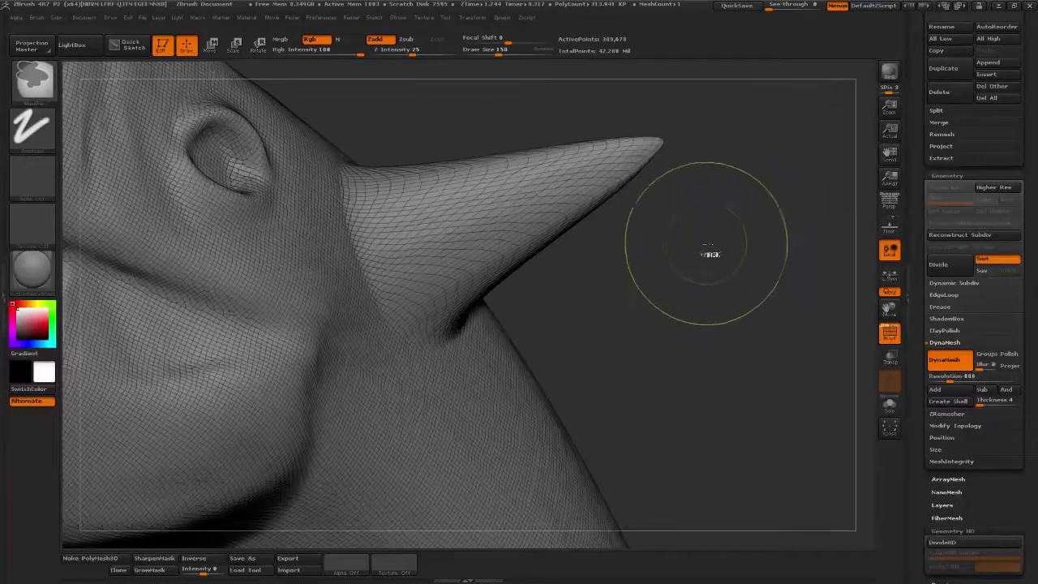
{"action": "left_click_drag", "start_coordinate": [721, 233], "coordinate": [620, 295], "text": "ctrl"}
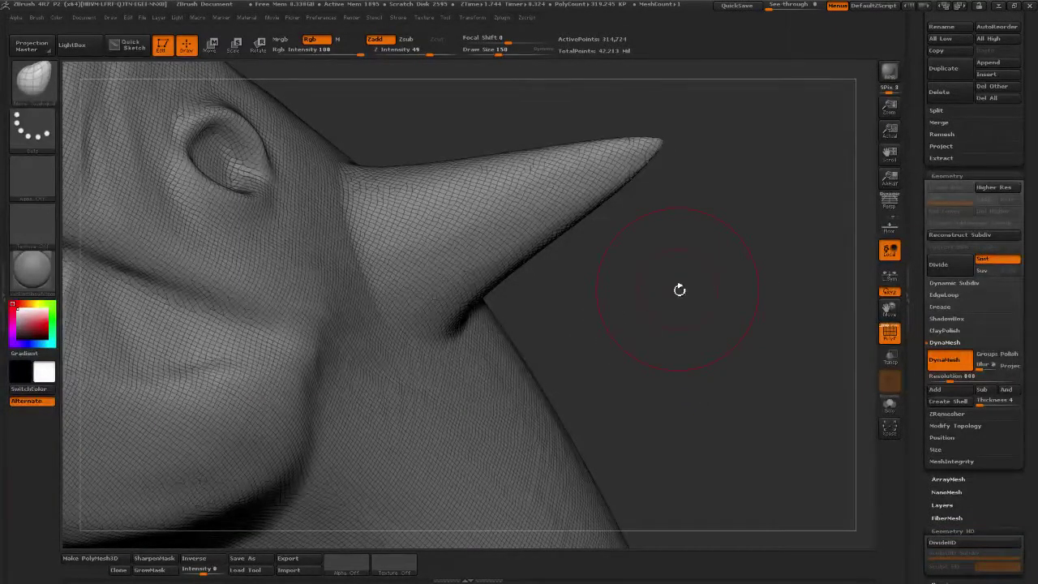
{"action": "key", "text": "ctrl+z"}
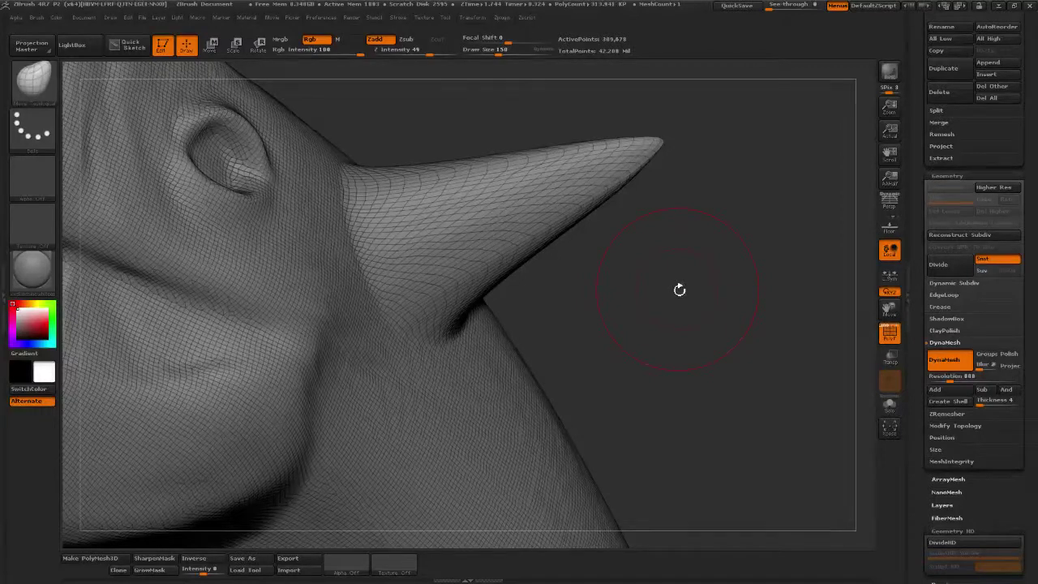
{"action": "key", "text": "ctrl+z"}
{"action": "left_click_drag", "start_coordinate": [622, 193], "coordinate": [586, 218], "text": "alt"}
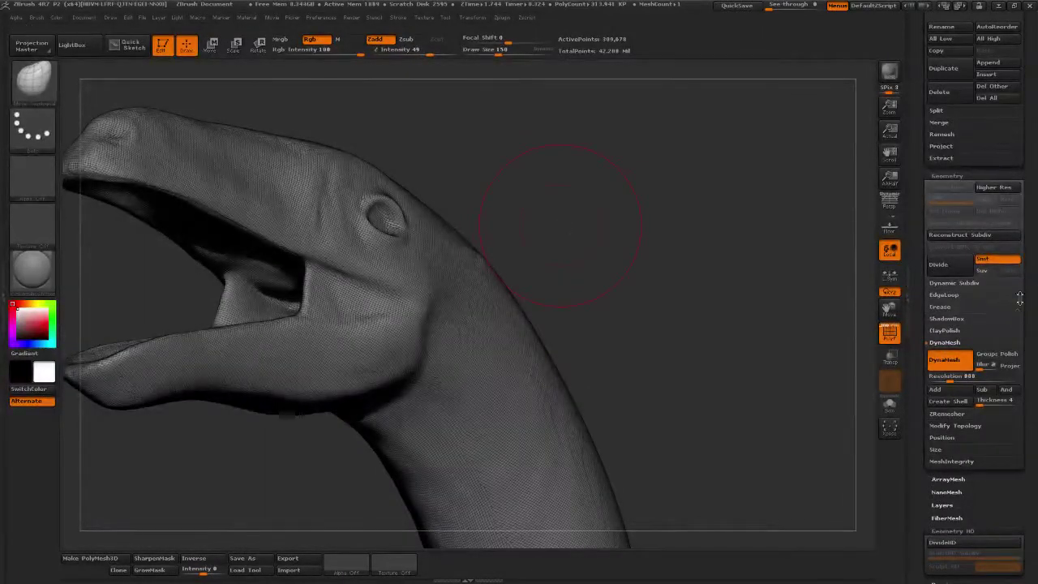
- Turn DynaMesh off for the head and inspect the mouth and neck topology from both sides
{"action": "left_click", "coordinate": [955, 365]}
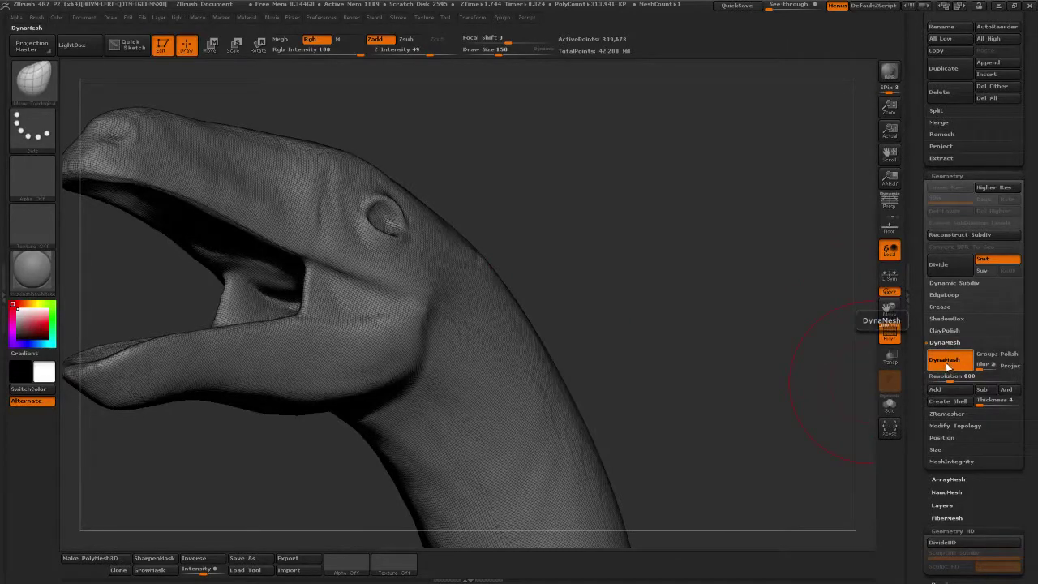
{"action": "left_click_drag", "start_coordinate": [652, 304], "coordinate": [683, 329]}
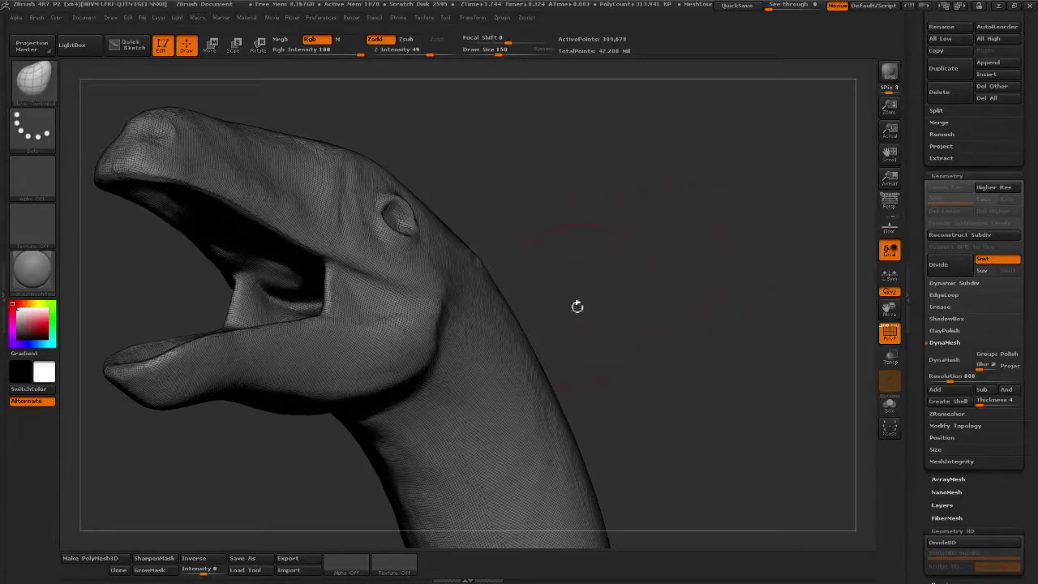
{"action": "left_click_drag", "start_coordinate": [691, 295], "coordinate": [609, 275]}
{"action": "left_click_drag", "start_coordinate": [503, 52], "coordinate": [491, 52]}
{"action": "mouse_move", "coordinate": [647, 295]}
{"action": "left_mouse_down"}
{"action": "mouse_move", "coordinate": [688, 312]}
{"action": "mouse_move", "coordinate": [666, 315]}
{"action": "mouse_move", "coordinate": [679, 329]}
{"action": "mouse_move", "coordinate": [672, 424]}
{"action": "mouse_move", "coordinate": [714, 435]}
{"action": "mouse_move", "coordinate": [699, 436]}
{"action": "left_mouse_up"}
{"action": "left_click", "coordinate": [970, 382]}
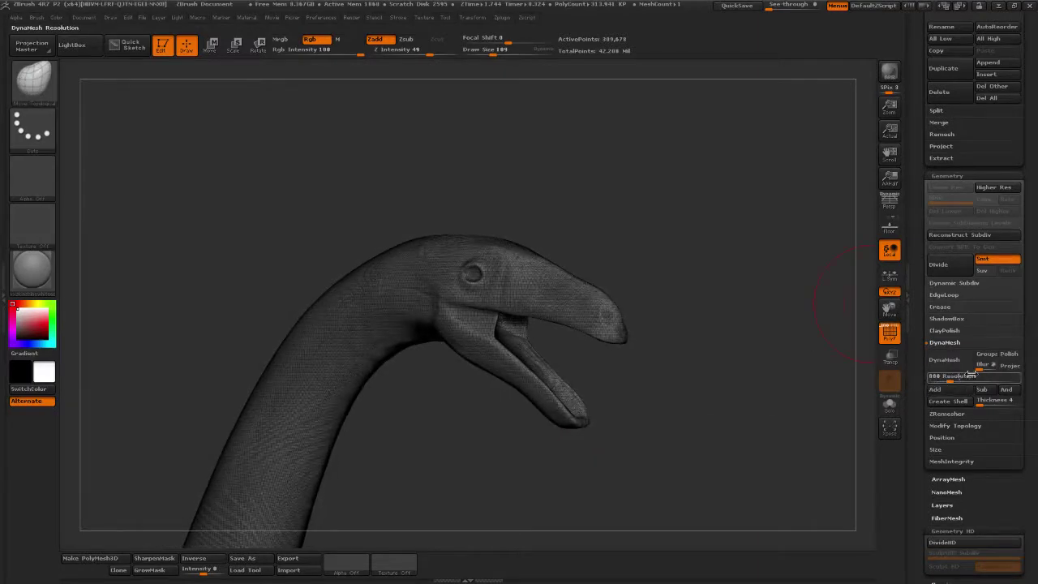
{"action": "left_click_drag", "start_coordinate": [683, 416], "coordinate": [649, 324]}
{"action": "left_click_drag", "start_coordinate": [708, 382], "coordinate": [721, 300]}
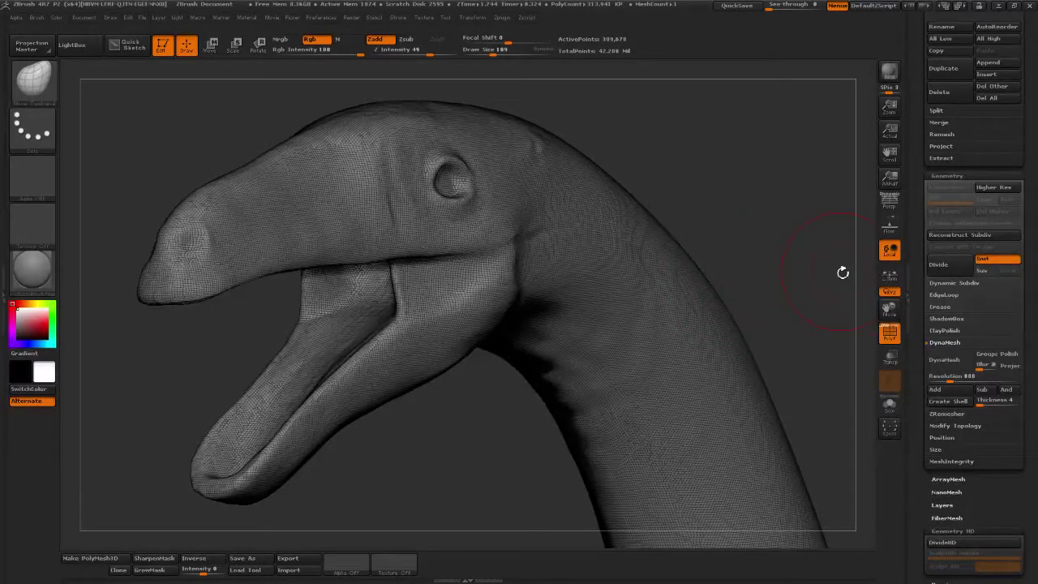
{"action": "left_click_drag", "start_coordinate": [766, 224], "coordinate": [699, 233], "text": "alt"}
{"action": "left_click", "coordinate": [485, 52]}
- Set ZRemesher's AdaptiveSize to 22 and run ZRemesher on the head
{"action": "left_click_drag", "start_coordinate": [922, 204], "coordinate": [922, 424]}
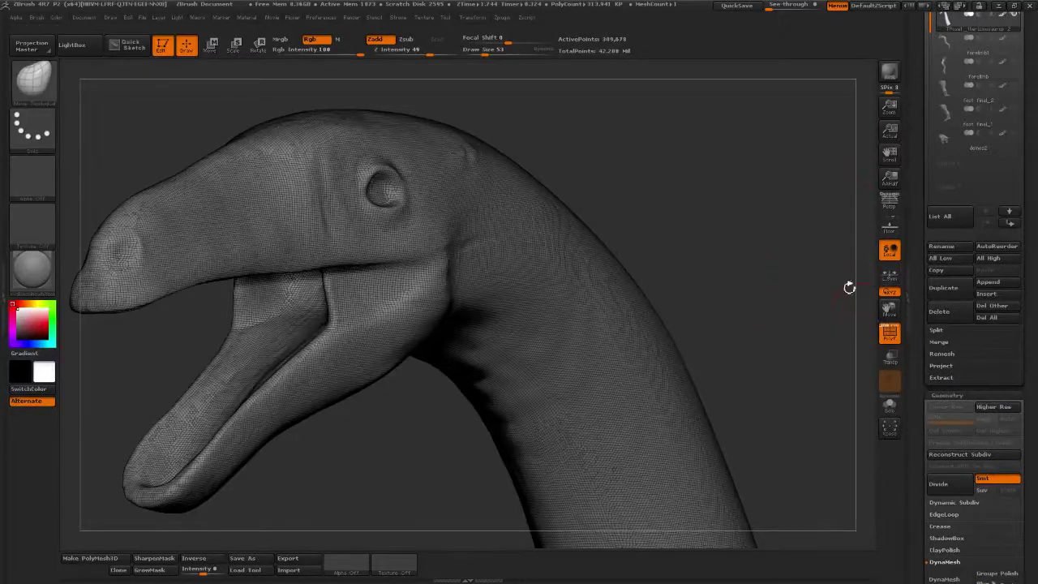
{"action": "left_click_drag", "start_coordinate": [921, 301], "coordinate": [920, 197]}
{"action": "left_click", "coordinate": [946, 306]}
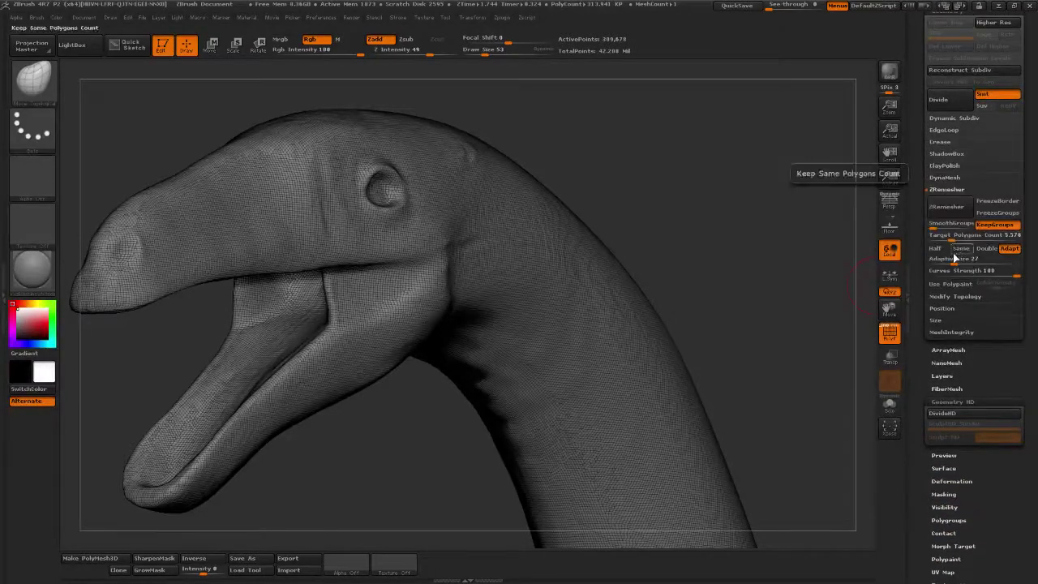
{"action": "left_click_drag", "start_coordinate": [748, 248], "coordinate": [730, 175]}
{"action": "left_click", "coordinate": [954, 236]}
{"action": "left_click", "coordinate": [954, 238]}
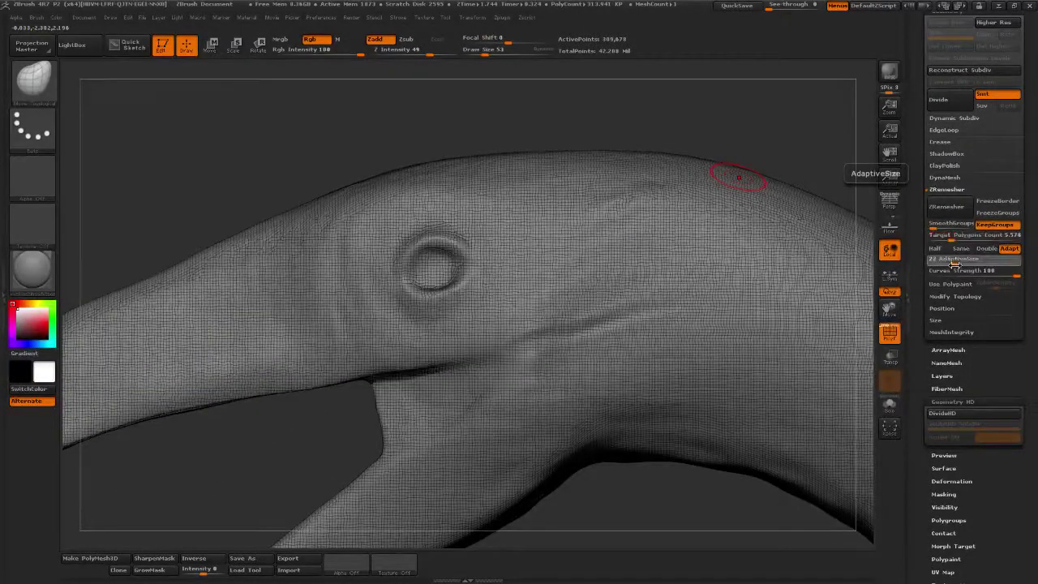
{"action": "key", "text": "Return"}
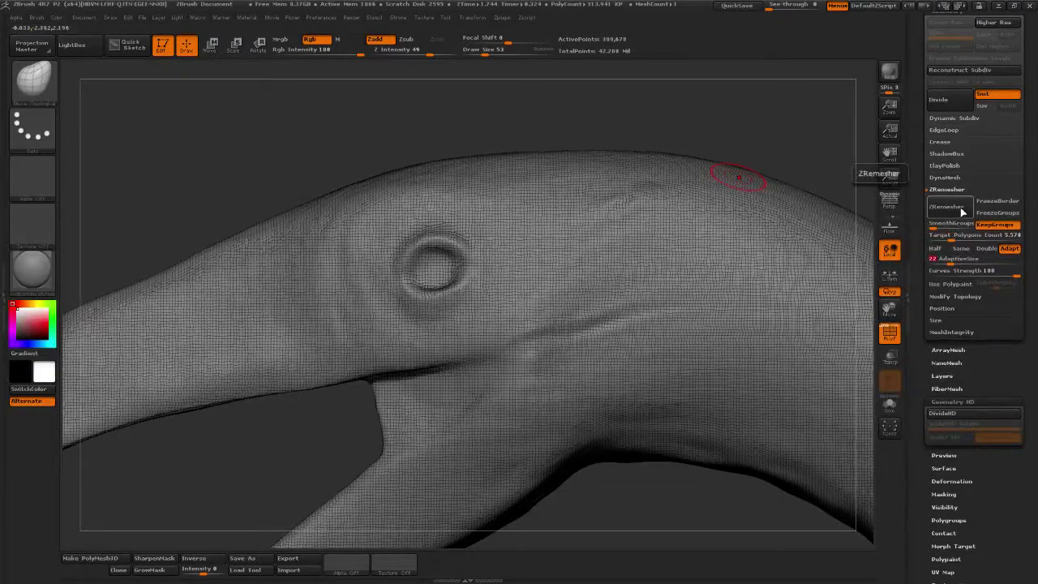
{"action": "left_click", "coordinate": [961, 210]}
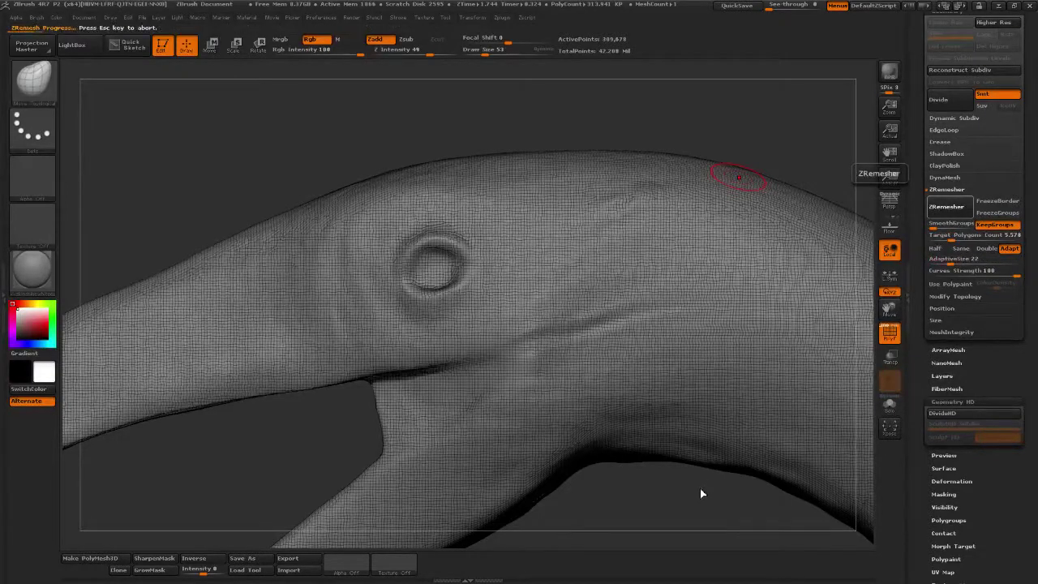
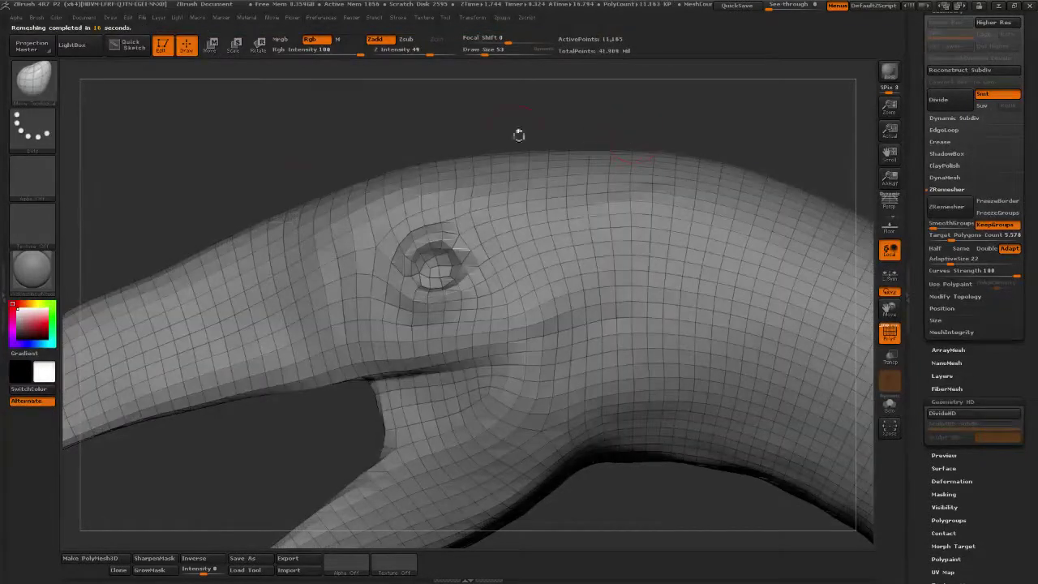
- Examine the remeshed topology around the eye, open mouth, cheek and neck from several angles
{"action": "left_click_drag", "start_coordinate": [328, 138], "coordinate": [451, 89], "text": "alt"}
{"action": "left_click_drag", "start_coordinate": [334, 419], "coordinate": [350, 232]}
{"action": "left_click_drag", "start_coordinate": [551, 309], "coordinate": [646, 243]}
{"action": "left_click_drag", "start_coordinate": [493, 195], "coordinate": [608, 528]}
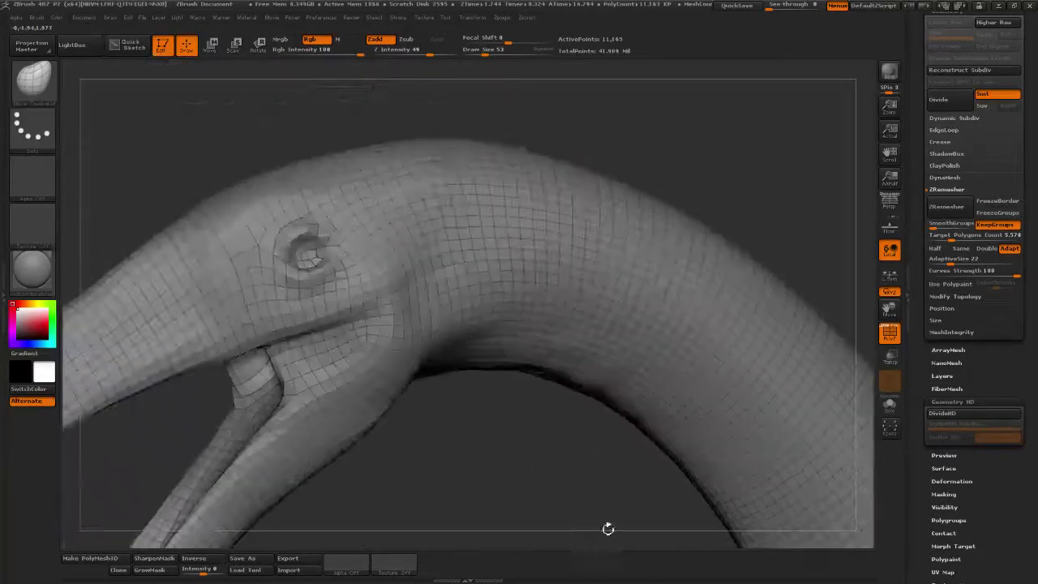
{"action": "left_click_drag", "start_coordinate": [538, 455], "coordinate": [690, 478]}
{"action": "left_click_drag", "start_coordinate": [483, 502], "coordinate": [701, 230]}
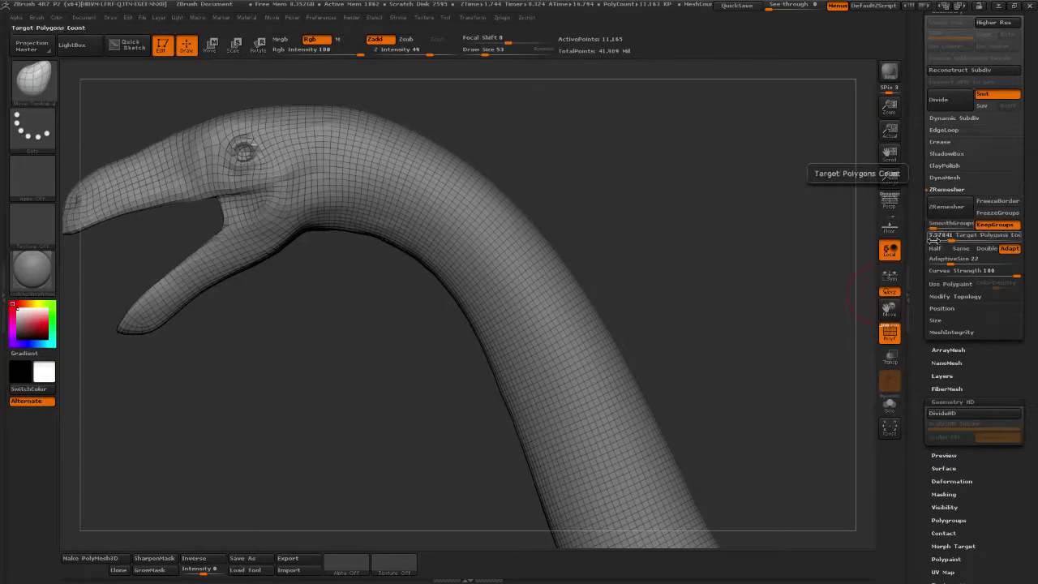
- Divide the retopologized head twice to reach subdivision level 3
{"action": "left_click_drag", "start_coordinate": [917, 168], "coordinate": [909, 326]}
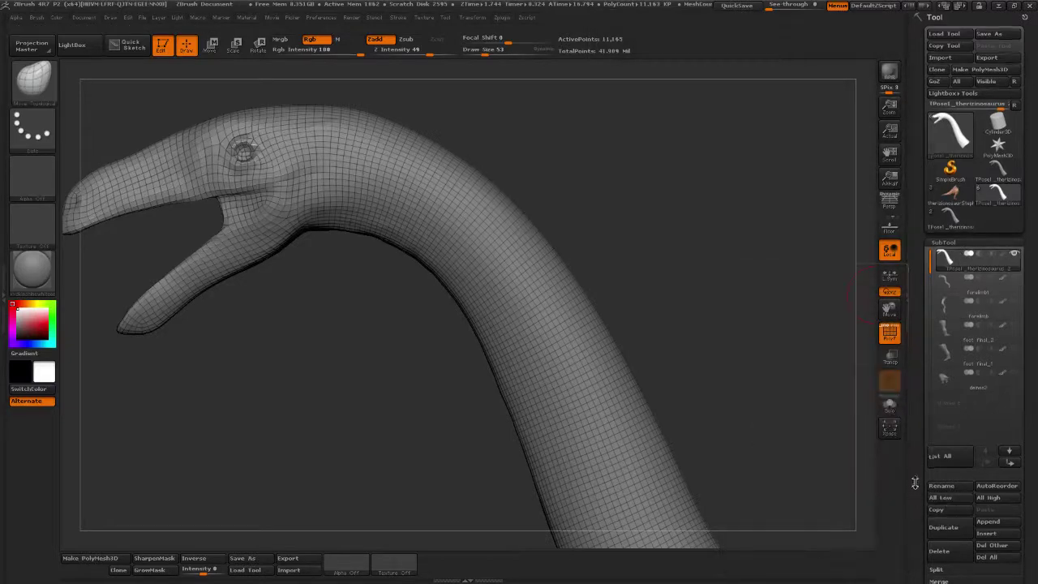
{"action": "scroll", "coordinate": [915, 483], "scroll_direction": "down", "scroll_amount": 5}
{"action": "left_click", "coordinate": [943, 368]}
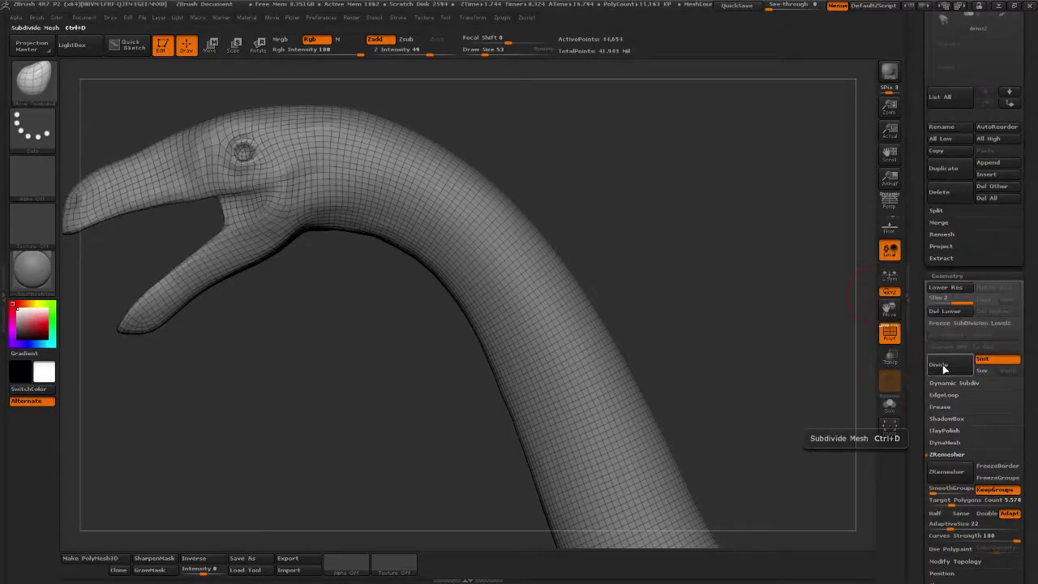
{"action": "left_click", "coordinate": [943, 367]}
- Switch to the detailed Therizinosaurus head tools and inspect their mesh around the head and neck
{"action": "scroll", "coordinate": [918, 320], "scroll_direction": "up", "scroll_amount": 1}
{"action": "left_click_drag", "start_coordinate": [918, 321], "coordinate": [919, 418]}
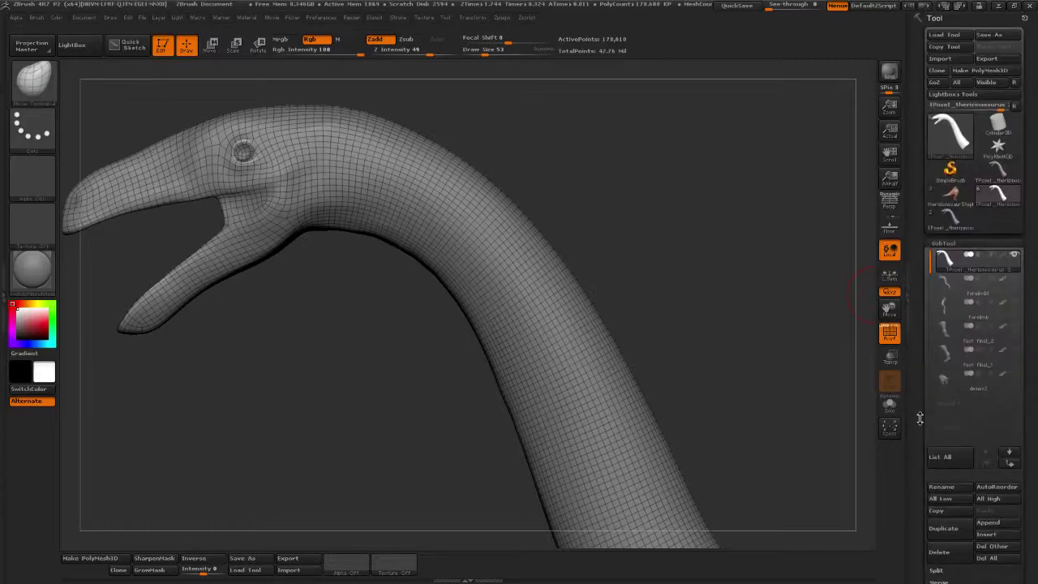
{"action": "left_click", "coordinate": [961, 225]}
{"action": "left_click_drag", "start_coordinate": [691, 241], "coordinate": [555, 218]}
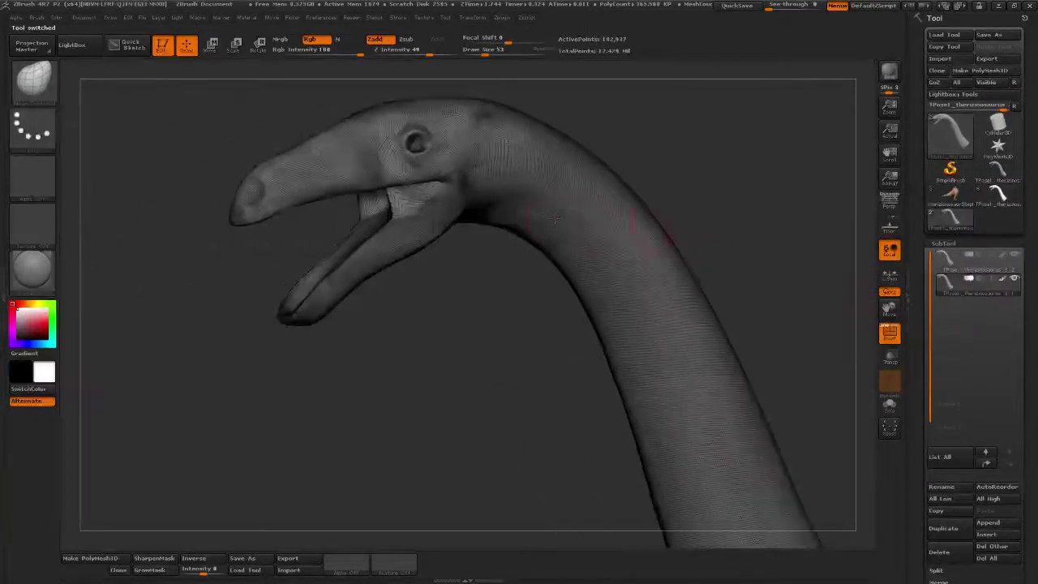
{"action": "left_click_drag", "start_coordinate": [678, 218], "coordinate": [786, 213]}
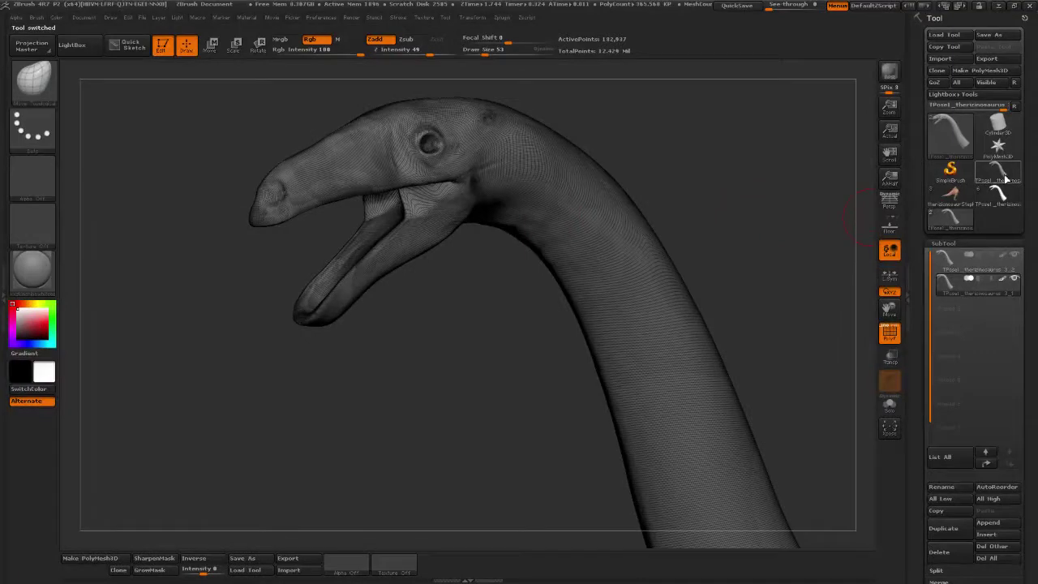
{"action": "mouse_move", "coordinate": [1006, 178]}
{"action": "left_click_drag", "start_coordinate": [733, 265], "coordinate": [749, 239]}
{"action": "left_click_drag", "start_coordinate": [772, 277], "coordinate": [734, 350]}
{"action": "mouse_move", "coordinate": [811, 337]}
{"action": "left_mouse_down", "text": "alt"}
{"action": "mouse_move", "coordinate": [790, 329]}
{"action": "mouse_move", "coordinate": [816, 335]}
{"action": "left_mouse_up", "text": "alt"}
{"action": "left_click_drag", "start_coordinate": [844, 291], "coordinate": [845, 371], "text": "alt"}
{"action": "left_click_drag", "start_coordinate": [724, 446], "coordinate": [633, 400], "text": "alt"}
{"action": "left_click_drag", "start_coordinate": [792, 293], "coordinate": [789, 247], "text": "alt"}
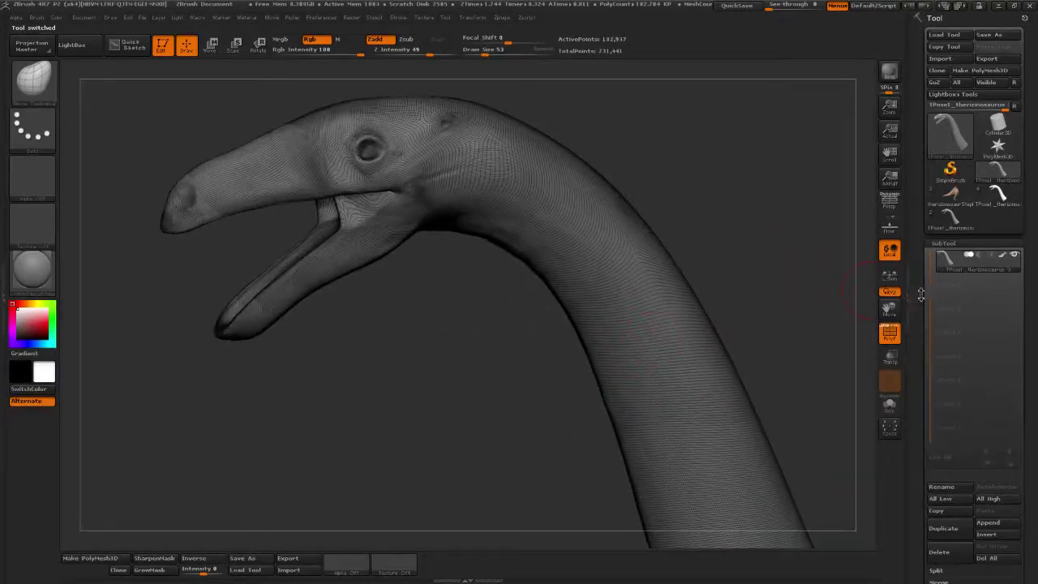
{"action": "mouse_move", "coordinate": [675, 179]}
{"action": "left_mouse_down"}
{"action": "mouse_move", "coordinate": [658, 163]}
{"action": "mouse_move", "coordinate": [668, 142]}
{"action": "mouse_move", "coordinate": [629, 173]}
{"action": "mouse_move", "coordinate": [630, 217]}
{"action": "mouse_move", "coordinate": [686, 244]}
{"action": "mouse_move", "coordinate": [752, 323]}
{"action": "mouse_move", "coordinate": [709, 245]}
{"action": "mouse_move", "coordinate": [741, 266]}
{"action": "left_mouse_up"}
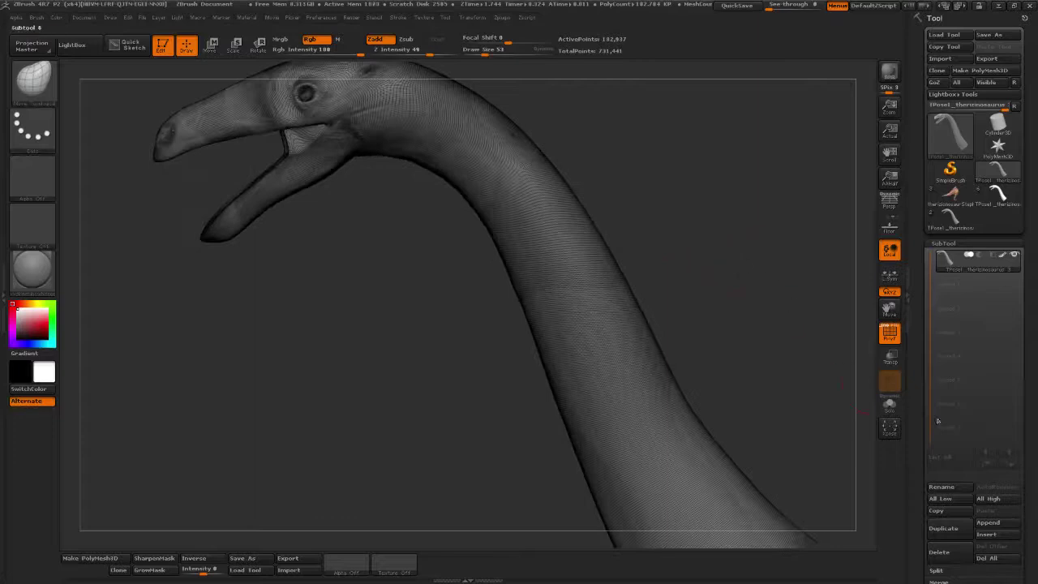
- Hide the polyframe and switch between the retopologized and detailed head tools to compare their surface detail
{"action": "left_click", "coordinate": [890, 333]}
{"action": "left_click_drag", "start_coordinate": [730, 283], "coordinate": [736, 362]}
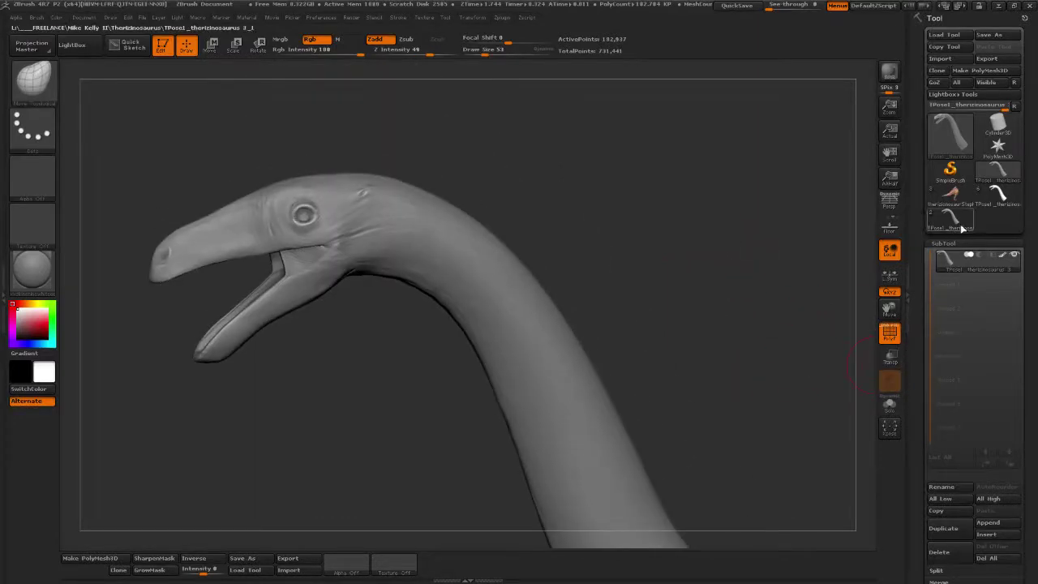
{"action": "mouse_move", "coordinate": [995, 201]}
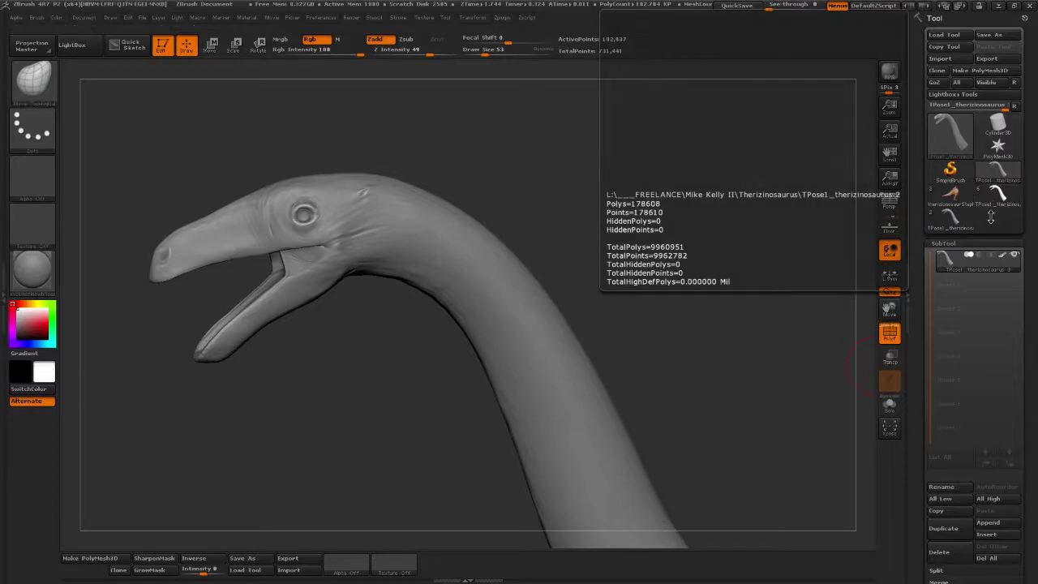
{"action": "left_click", "coordinate": [996, 201]}
{"action": "mouse_move", "coordinate": [949, 221]}
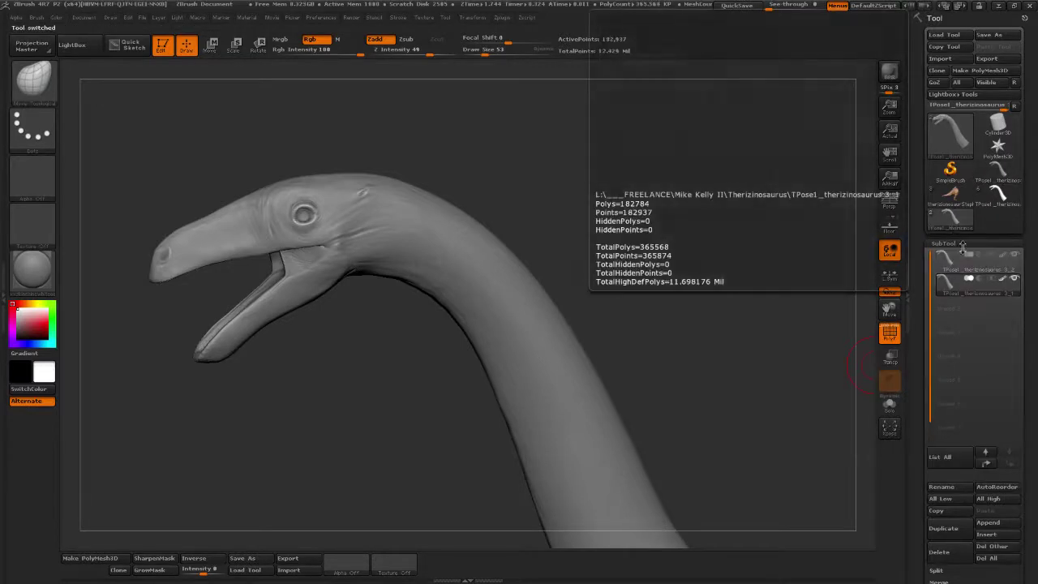
{"action": "left_click", "coordinate": [1000, 203]}
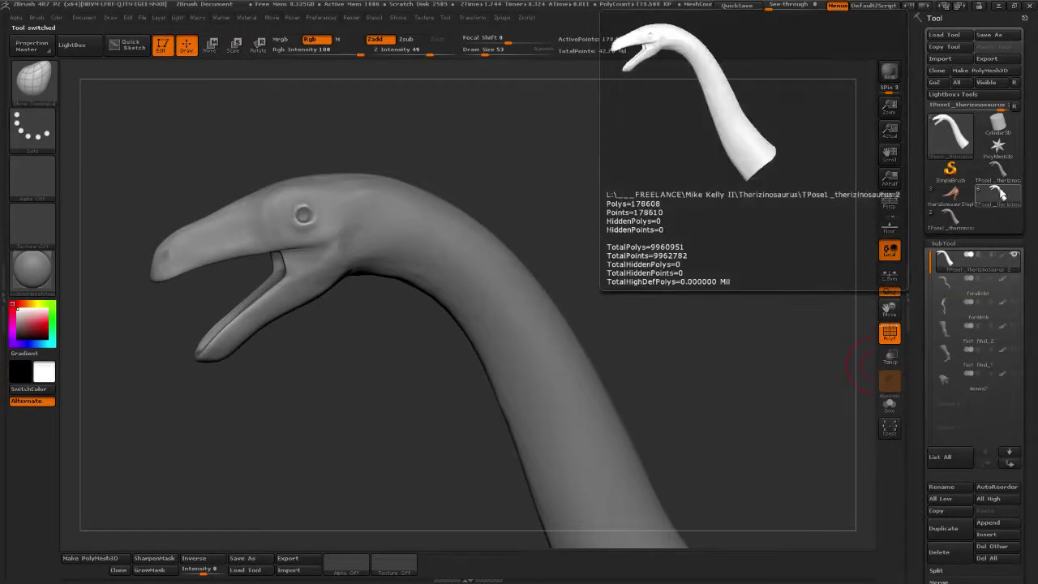
{"action": "left_click", "coordinate": [999, 192]}
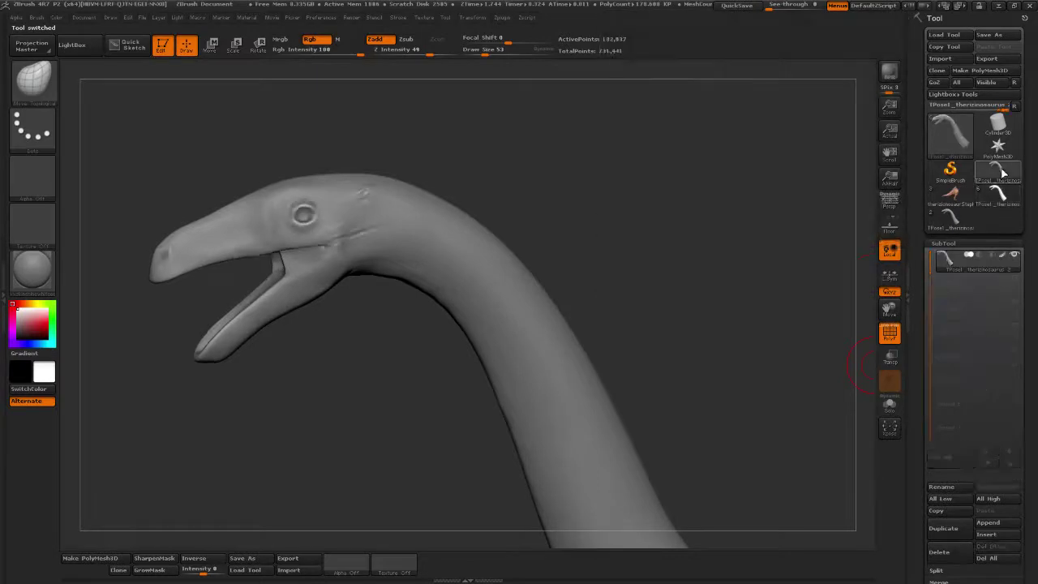
- Compare the subtools TPose1_therizinosaurus 3_2 and 3_1 in the tool that holds two head versions
{"action": "left_click", "coordinate": [960, 216]}
{"action": "left_click", "coordinate": [969, 266]}
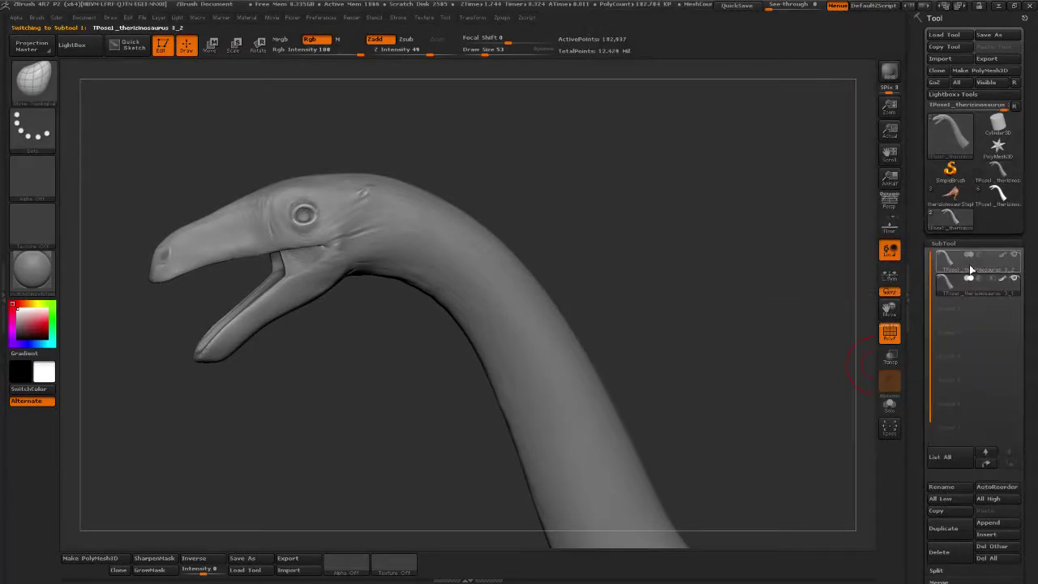
{"action": "left_click", "coordinate": [956, 288]}
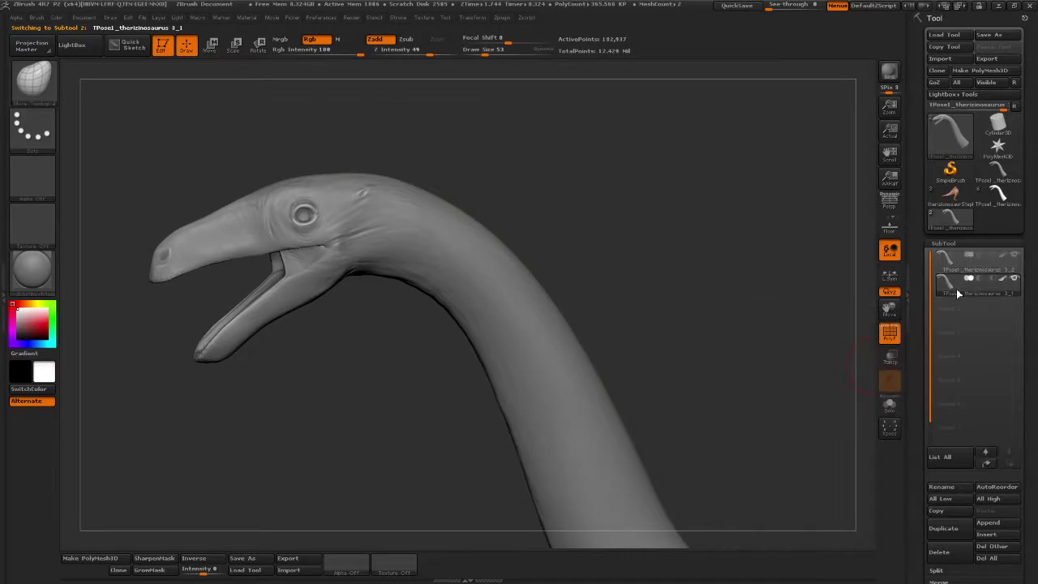
{"action": "left_click", "coordinate": [1013, 278]}
- Return to the retopologized TPose1_therizinosaurus 2 head and divide it once more to subdivision level 4
{"action": "left_click", "coordinate": [1000, 197]}
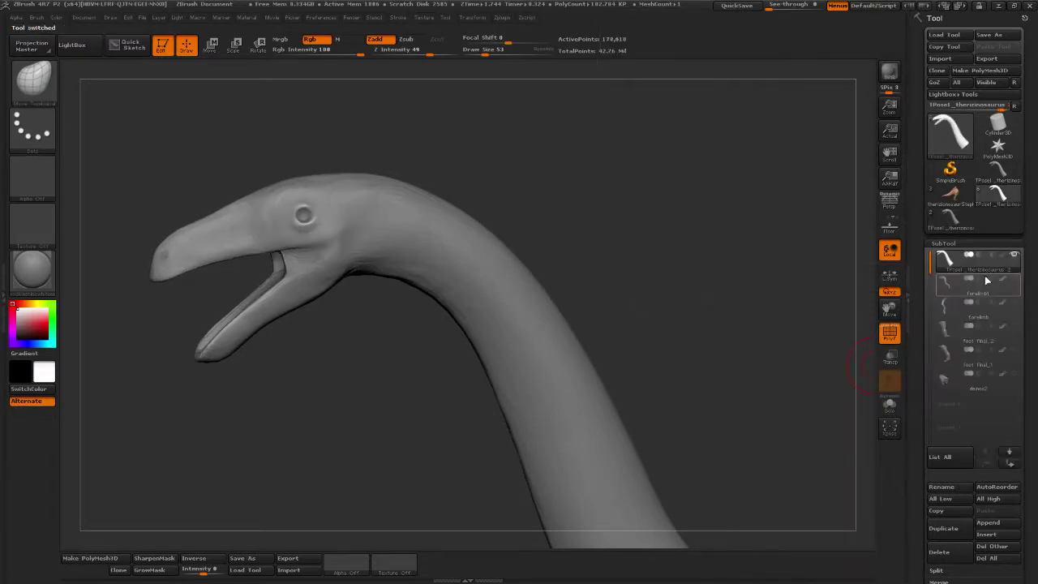
{"action": "mouse_move", "coordinate": [983, 290]}
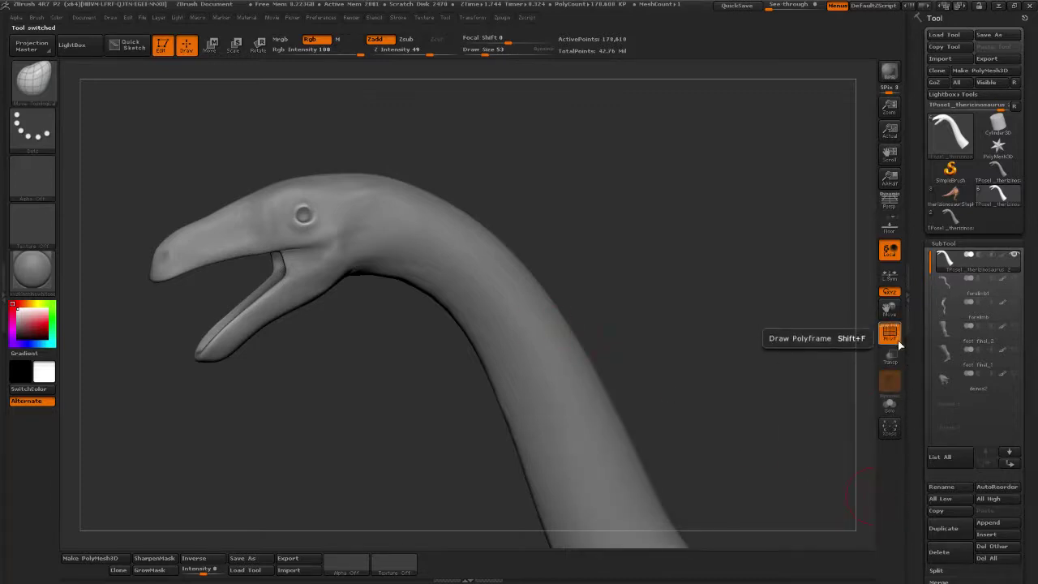
{"action": "left_click_drag", "start_coordinate": [655, 294], "coordinate": [699, 378], "text": "alt"}
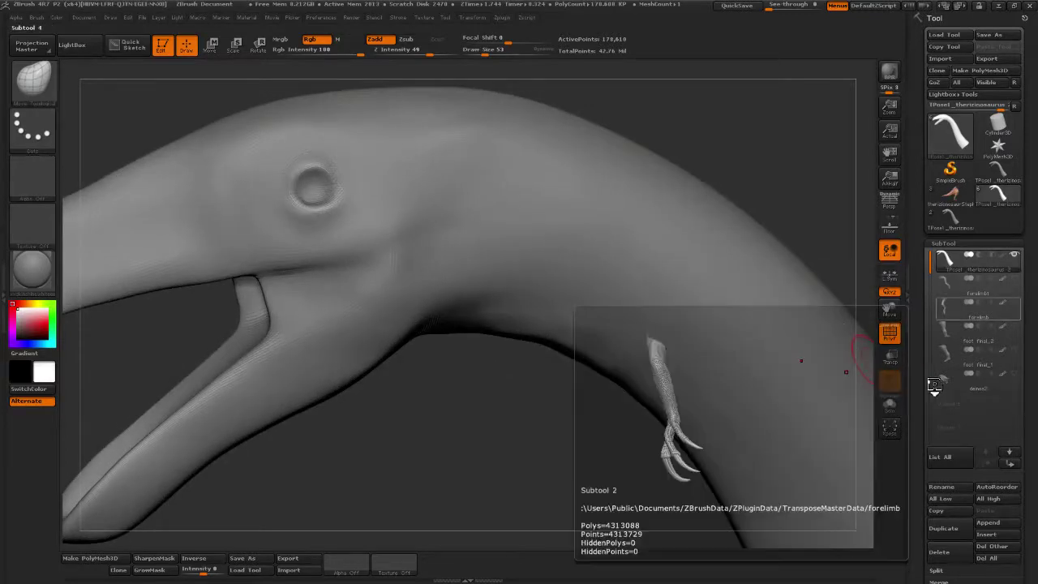
{"action": "scroll", "coordinate": [925, 390], "scroll_direction": "down", "scroll_amount": 5}
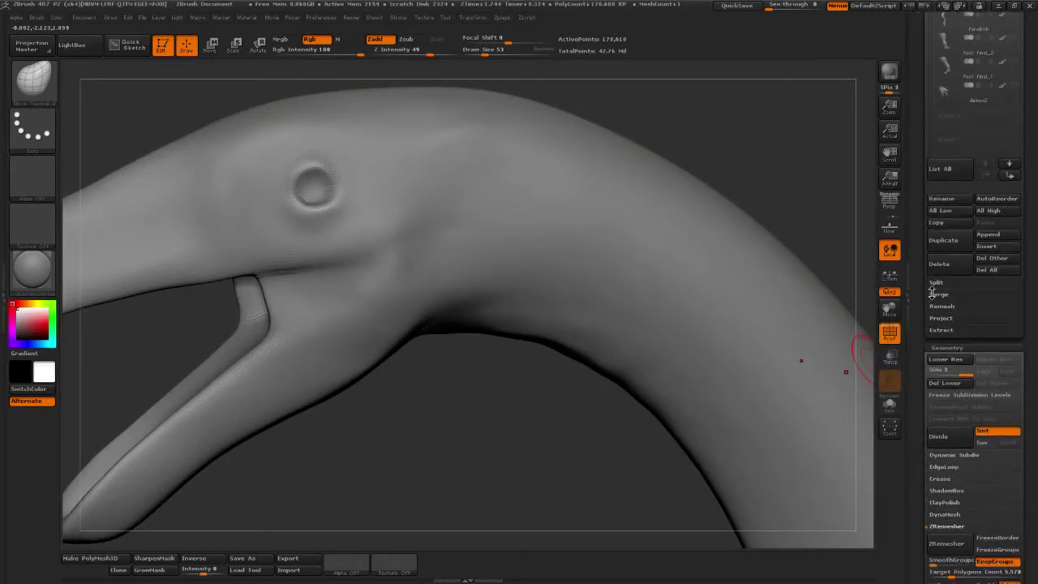
{"action": "left_click", "coordinate": [933, 370]}
{"action": "left_click_drag", "start_coordinate": [941, 370], "coordinate": [973, 371]}
{"action": "left_click", "coordinate": [954, 438]}
{"action": "scroll", "coordinate": [911, 428], "scroll_direction": "up", "scroll_amount": 3}
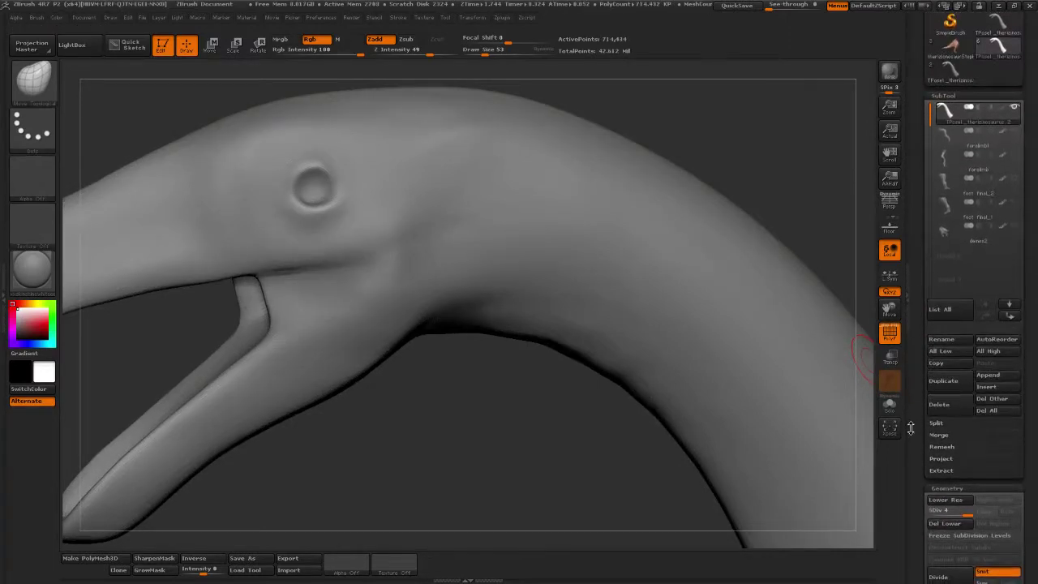
- Append the detailed head TPose1_therizinosaurus 3_1 as a subtool and frame the whole head and neck
{"action": "left_click", "coordinate": [980, 378]}
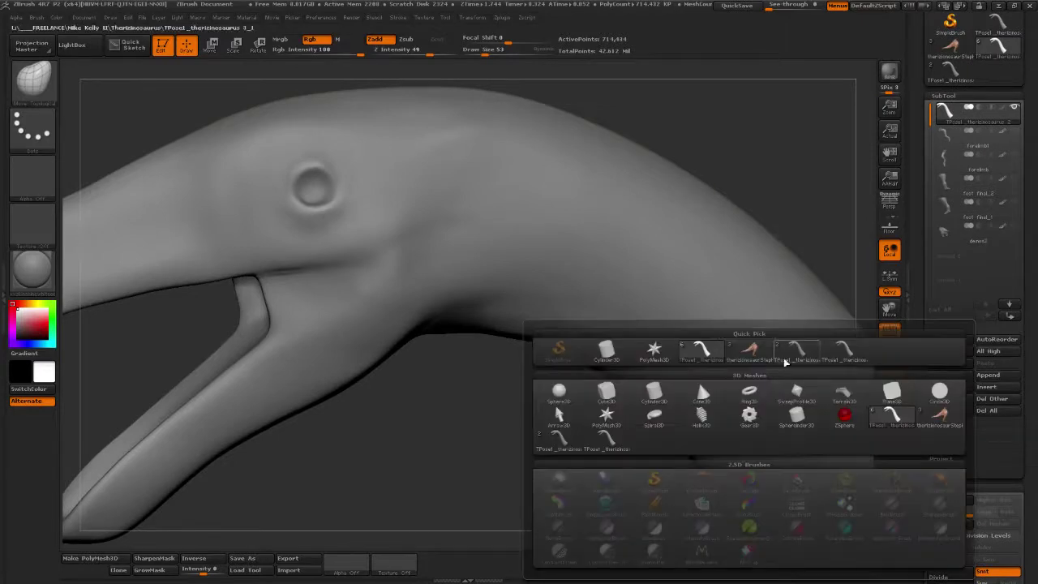
{"action": "mouse_move", "coordinate": [850, 360]}
{"action": "mouse_move", "coordinate": [809, 358]}
{"action": "left_click", "coordinate": [808, 358]}
{"action": "left_click_drag", "start_coordinate": [541, 424], "coordinate": [689, 353]}
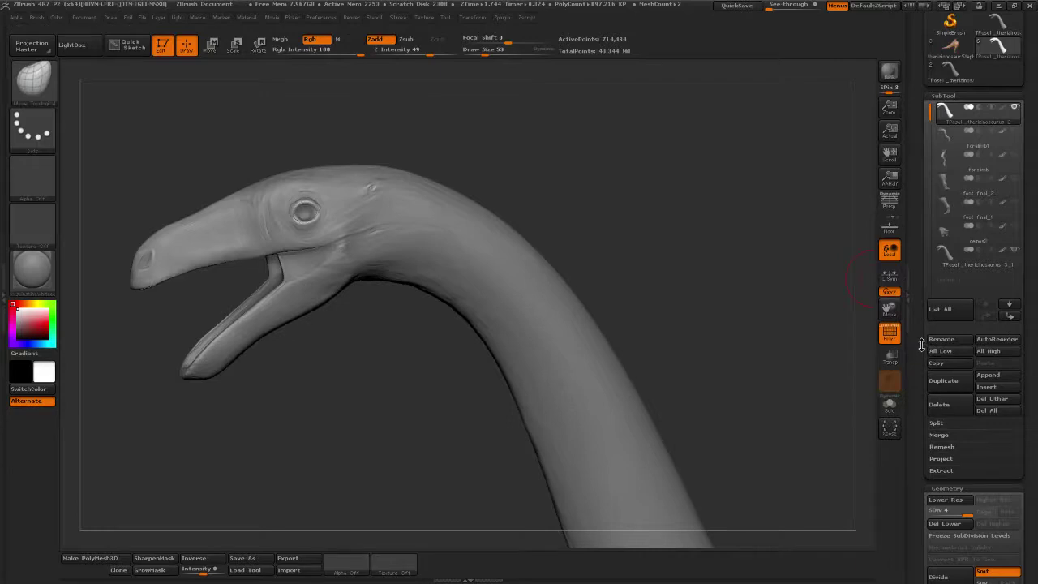
- Project the appended head's detail onto the retopologized head with ProjectAll, without projecting the PolyPaint
{"action": "left_click_drag", "start_coordinate": [922, 339], "coordinate": [919, 329]}
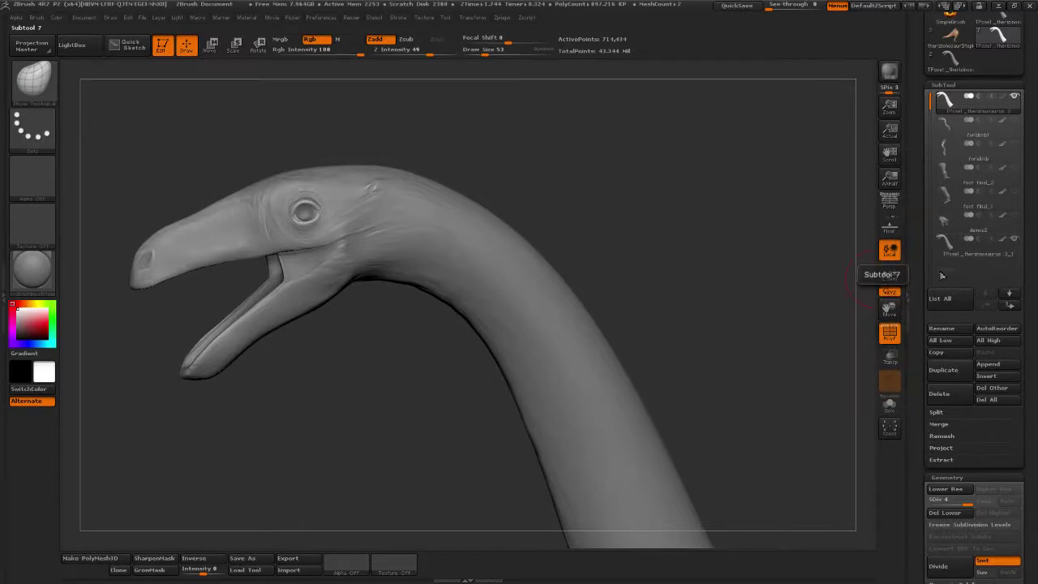
{"action": "left_click_drag", "start_coordinate": [917, 142], "coordinate": [920, 159]}
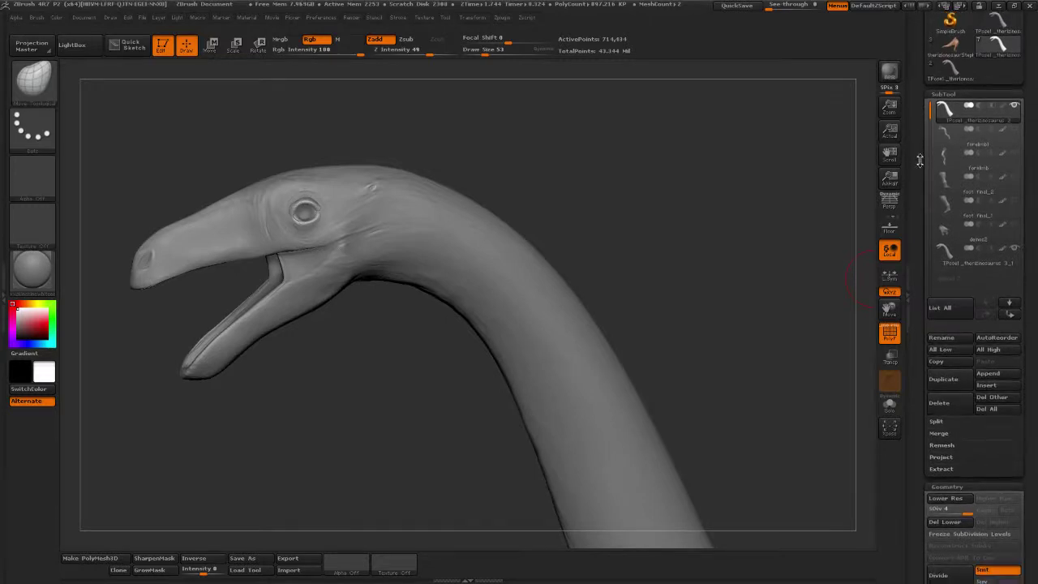
{"action": "left_click_drag", "start_coordinate": [922, 273], "coordinate": [925, 245]}
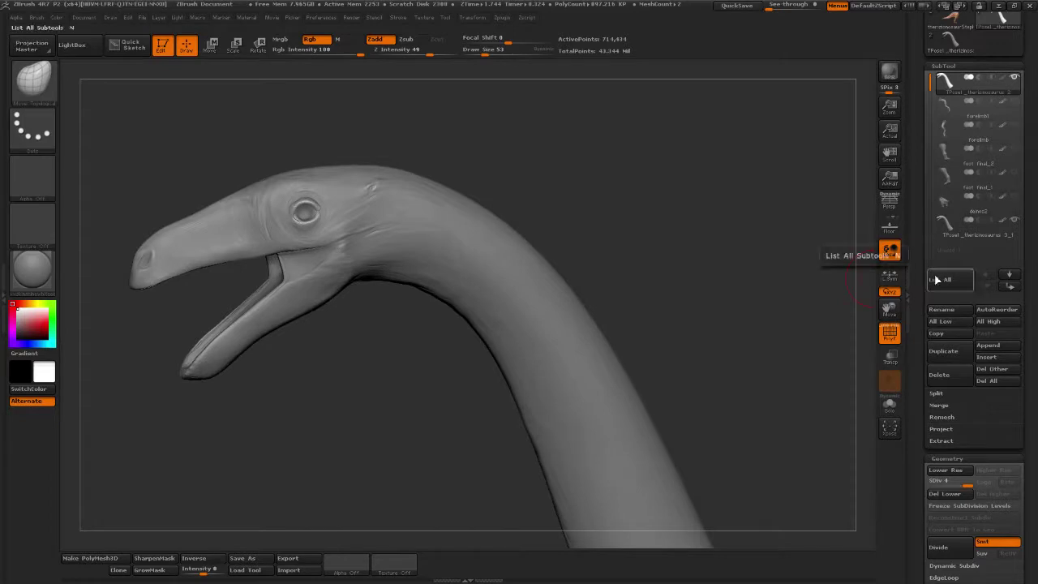
{"action": "mouse_move", "coordinate": [972, 228]}
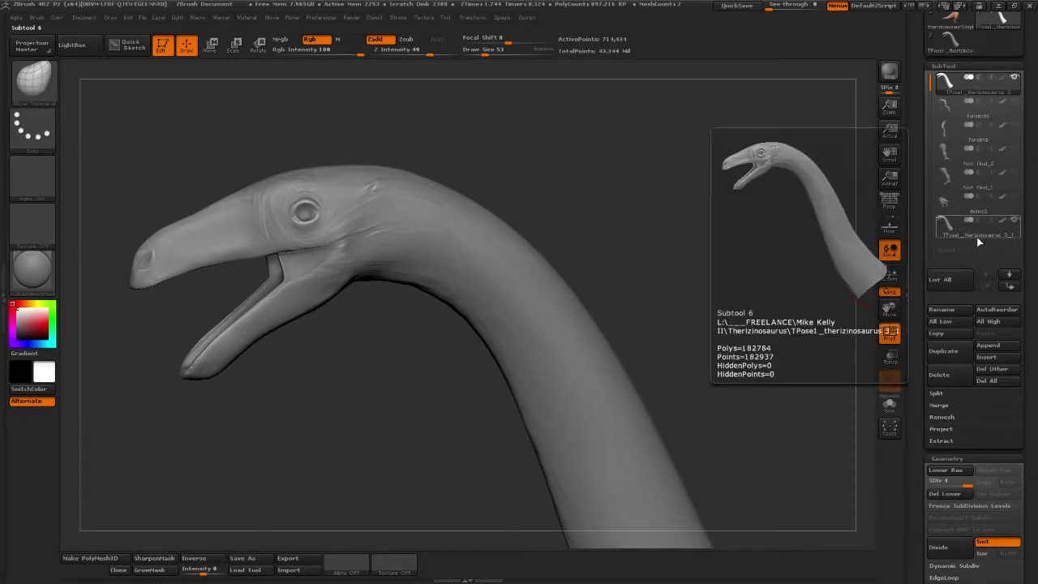
{"action": "scroll", "coordinate": [961, 212], "scroll_direction": "down", "scroll_amount": 1}
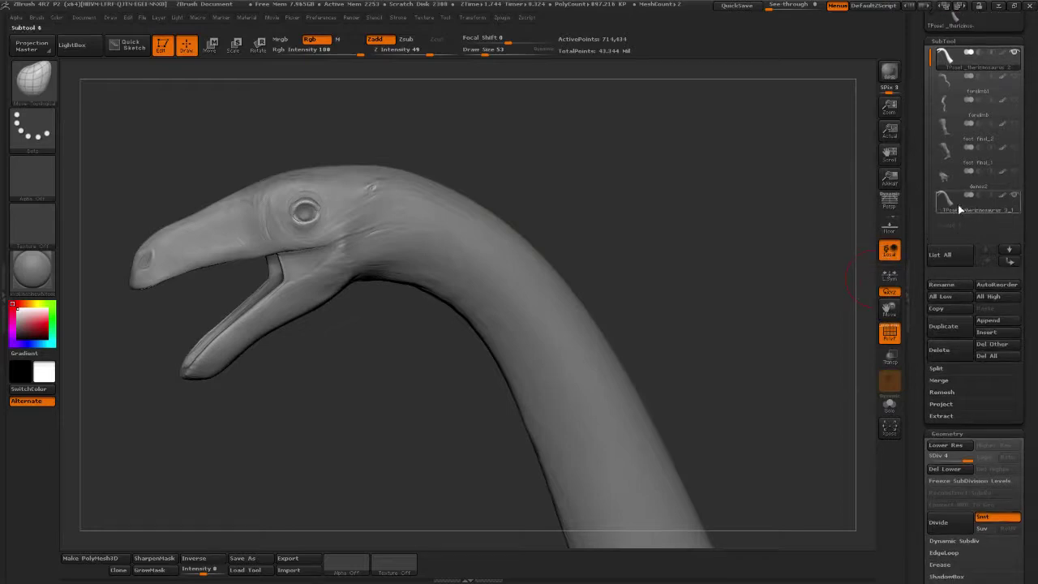
{"action": "left_click", "coordinate": [959, 405]}
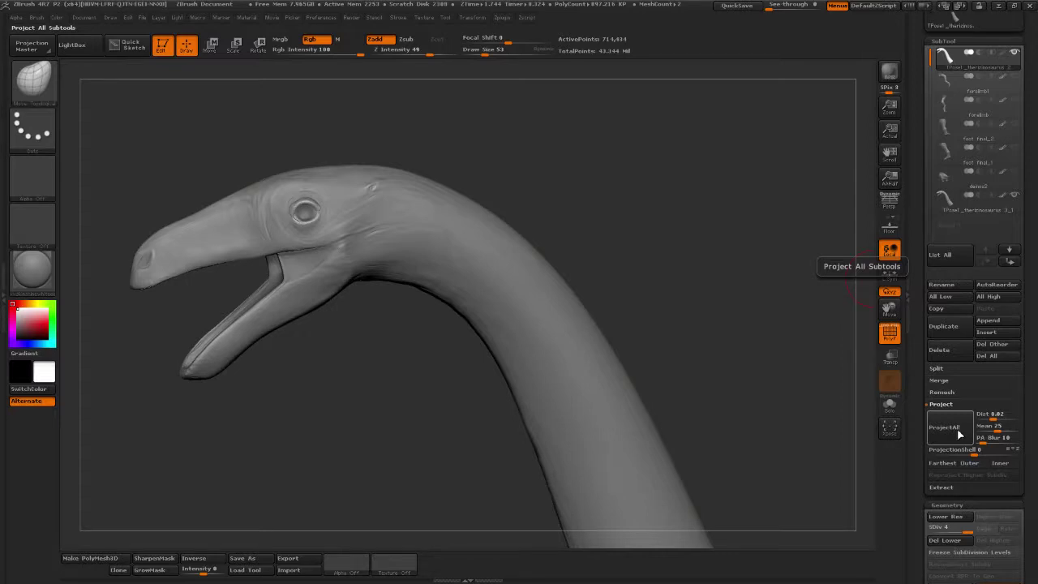
{"action": "left_click", "coordinate": [959, 436]}
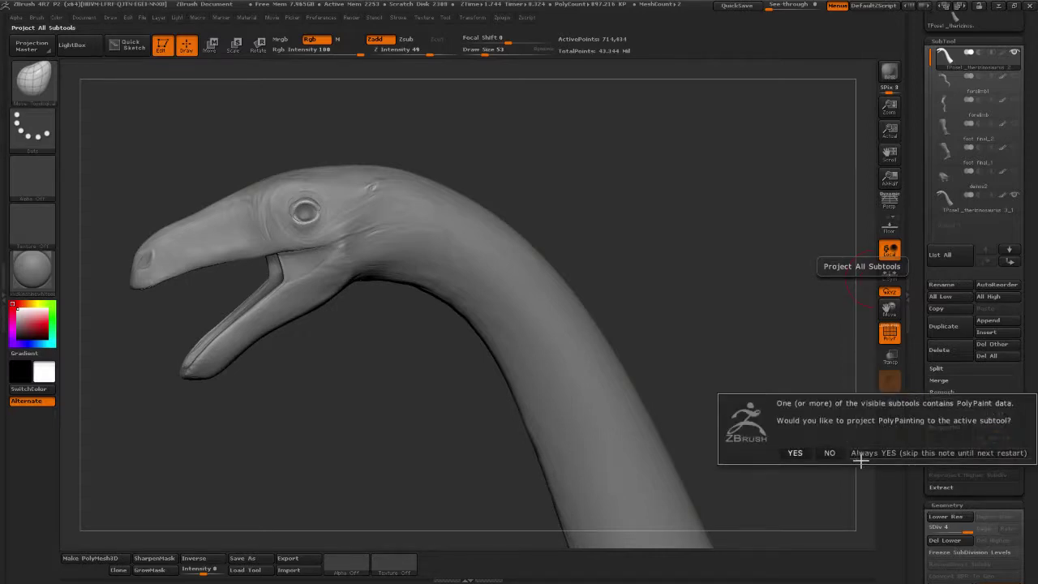
{"action": "left_click", "coordinate": [829, 453]}
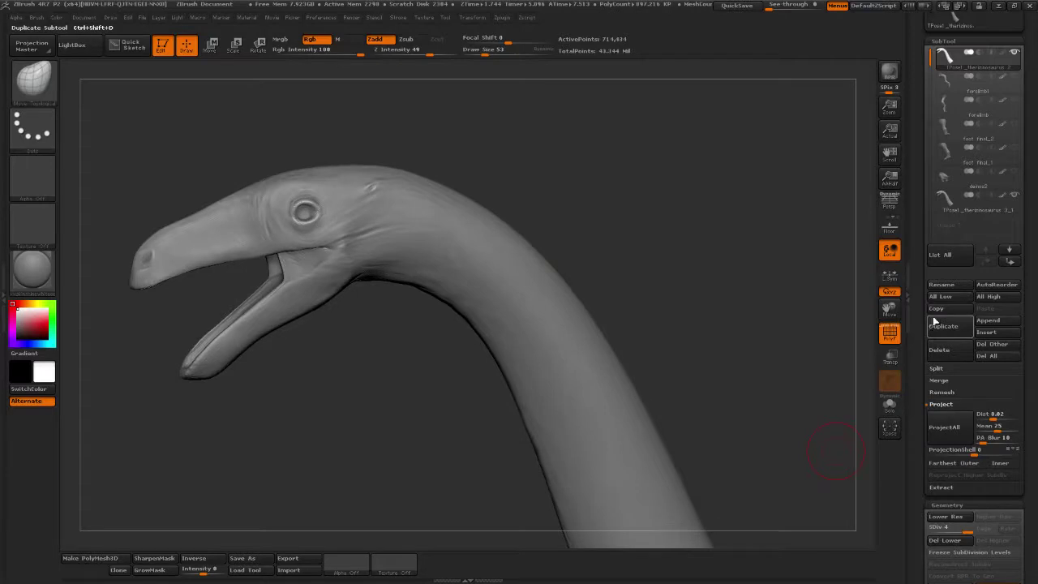
- Hide the appended head subtool and compare the head before and after the projection, looking closely at the face
{"action": "left_click_drag", "start_coordinate": [917, 183], "coordinate": [916, 241]}
{"action": "left_click", "coordinate": [1014, 253]}
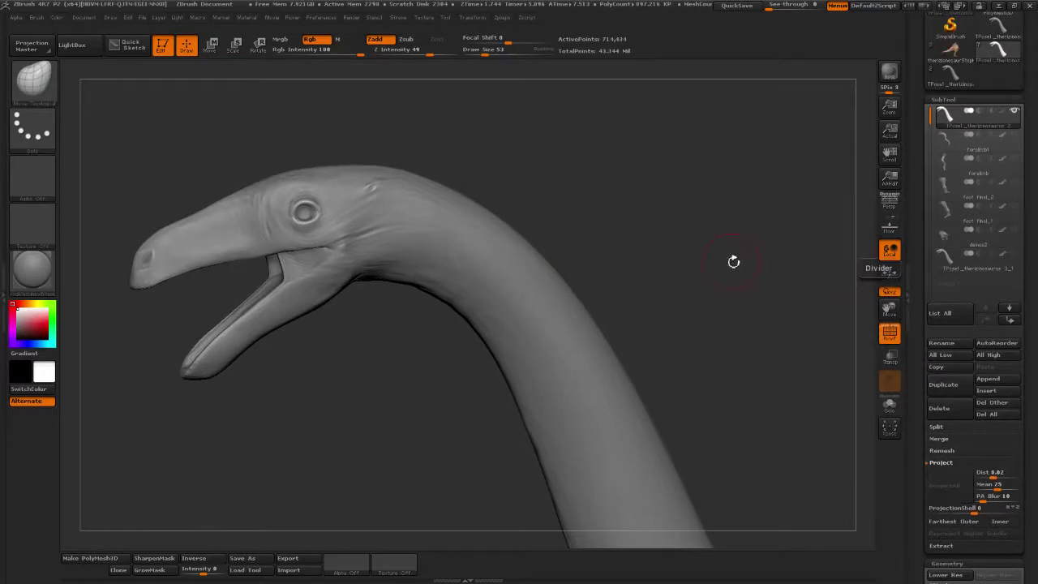
{"action": "key", "text": "ctrl+z"}
{"action": "left_click_drag", "start_coordinate": [652, 201], "coordinate": [824, 406], "text": "alt"}
{"action": "left_click_drag", "start_coordinate": [610, 167], "coordinate": [730, 294]}
- Delete the appended TPose1_therizinosaurus 3_1 subtool
{"action": "left_click", "coordinate": [956, 261]}
{"action": "left_click", "coordinate": [963, 410]}
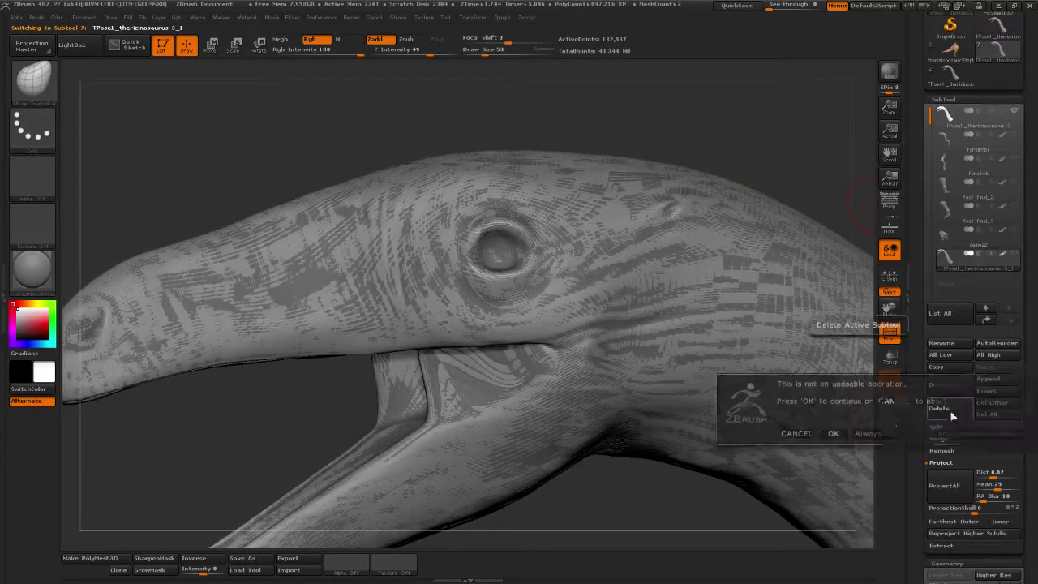
{"action": "left_click", "coordinate": [835, 434]}
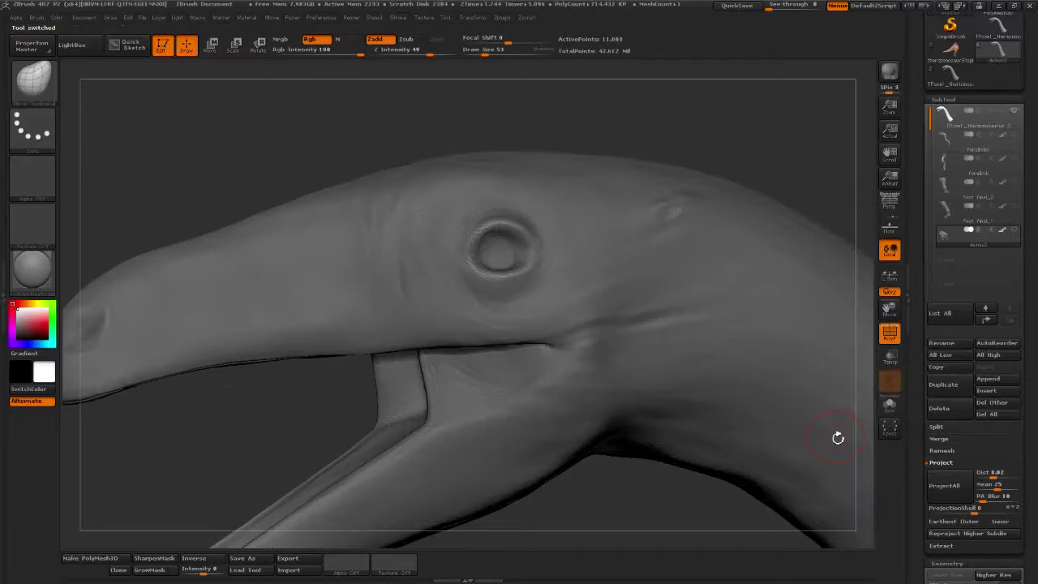
- Select the retopologized head subtool and smooth the upper edge of the cheek membrane toward the mouth corner
{"action": "left_click", "coordinate": [971, 126]}
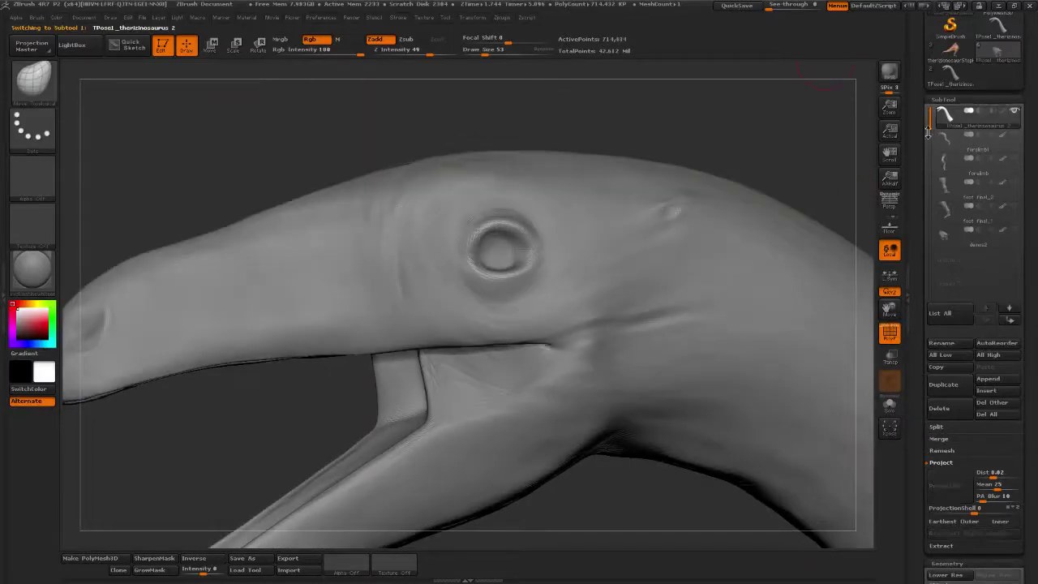
{"action": "left_click_drag", "start_coordinate": [489, 51], "coordinate": [449, 64]}
{"action": "mouse_move", "coordinate": [534, 129]}
{"action": "left_mouse_down", "text": "alt"}
{"action": "mouse_move", "coordinate": [487, 123]}
{"action": "mouse_move", "coordinate": [487, 105]}
{"action": "mouse_move", "coordinate": [500, 196]}
{"action": "left_mouse_up", "text": "alt"}
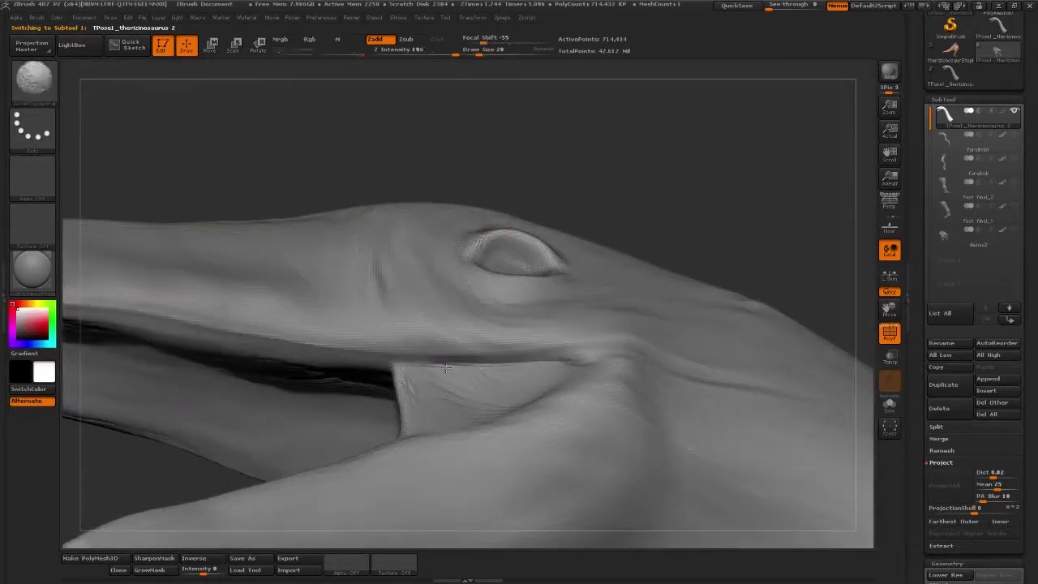
{"action": "left_click_drag", "start_coordinate": [482, 372], "coordinate": [580, 360], "text": "shift"}
{"action": "left_click", "coordinate": [487, 51]}
{"action": "left_click_drag", "start_coordinate": [617, 128], "coordinate": [580, 123], "text": "alt"}
{"action": "left_click_drag", "start_coordinate": [310, 310], "coordinate": [310, 284], "text": "shift"}
{"action": "mouse_move", "coordinate": [605, 170]}
{"action": "left_mouse_down", "text": "alt"}
{"action": "mouse_move", "coordinate": [822, 145]}
{"action": "mouse_move", "coordinate": [350, 321]}
{"action": "left_mouse_up", "text": "alt"}
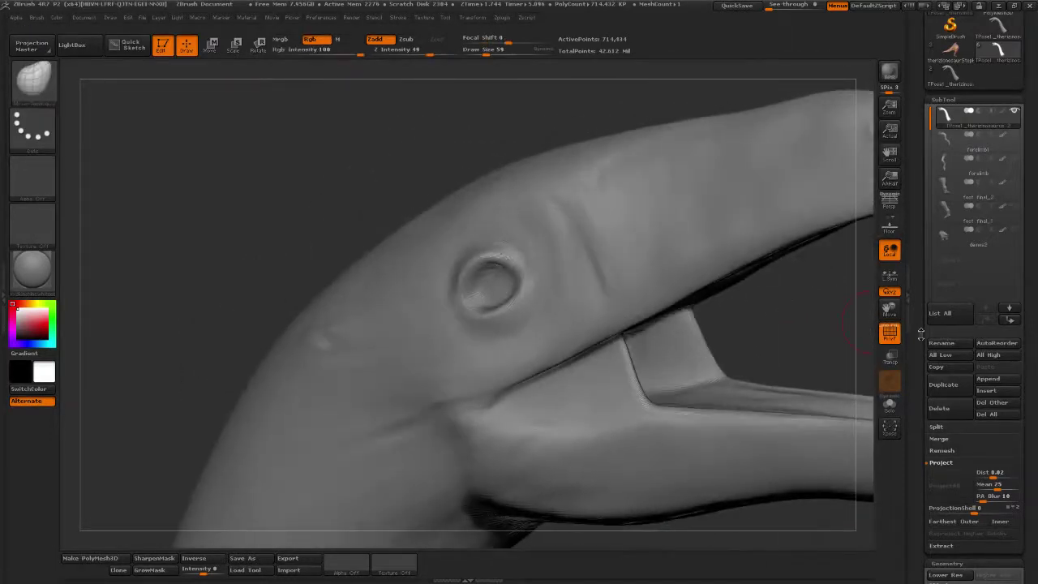
- Switch between the projected head and the earlier head tools to compare their surface detail around the cheek membrane and mouth corner
{"action": "left_click", "coordinate": [890, 333]}
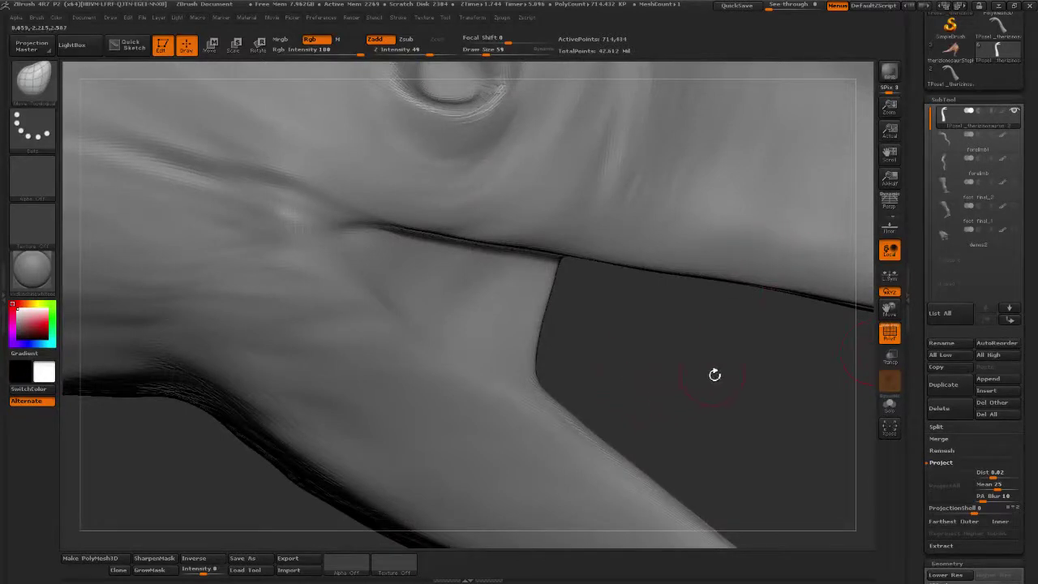
{"action": "left_click_drag", "start_coordinate": [788, 387], "coordinate": [429, 320], "text": "alt"}
{"action": "left_click_drag", "start_coordinate": [413, 214], "coordinate": [902, 385]}
{"action": "left_click", "coordinate": [967, 85]}
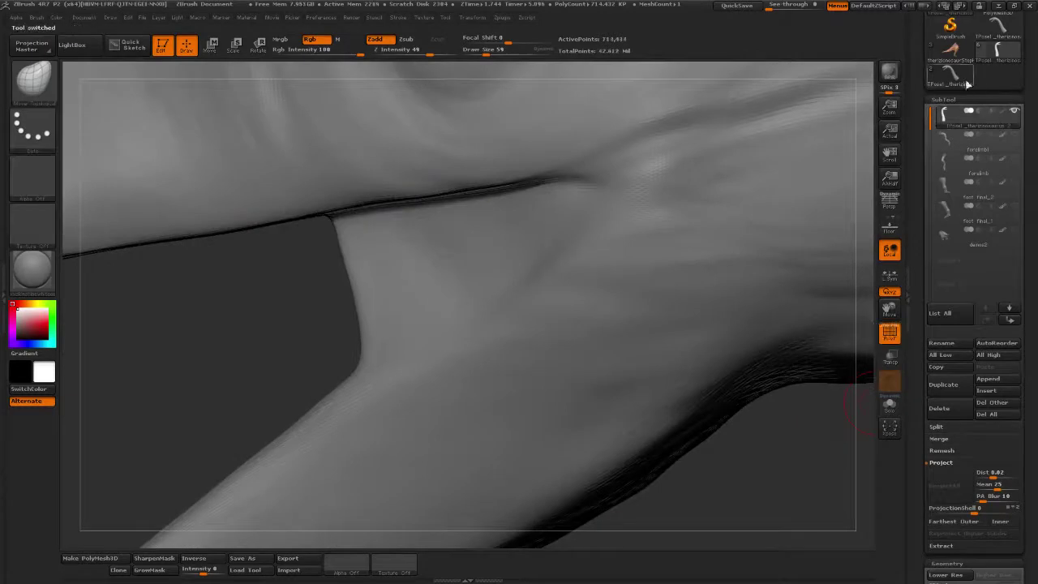
{"action": "left_click", "coordinate": [889, 337]}
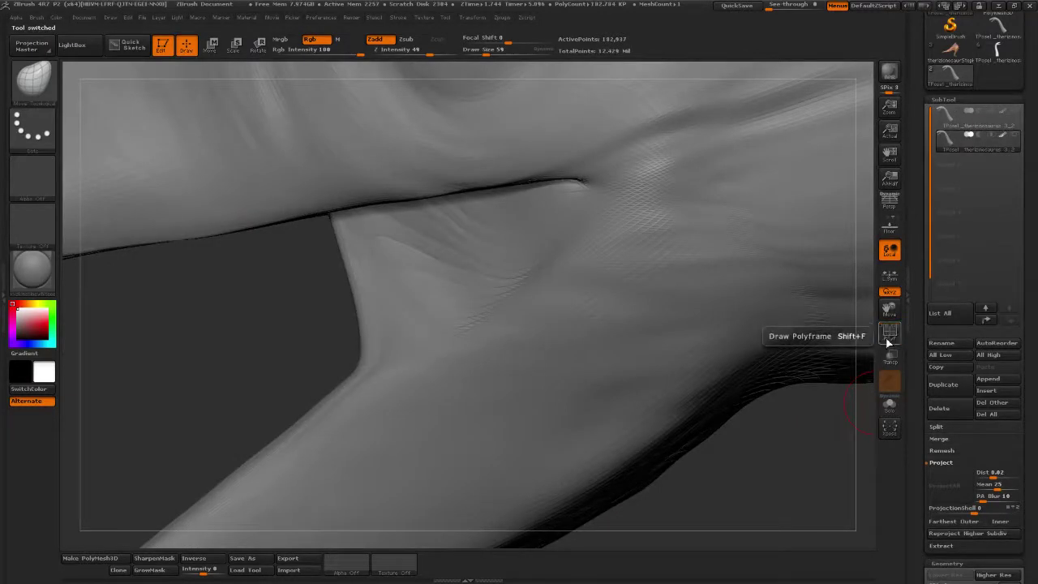
{"action": "left_click", "coordinate": [887, 340]}
{"action": "left_click", "coordinate": [888, 341]}
{"action": "left_click", "coordinate": [890, 336]}
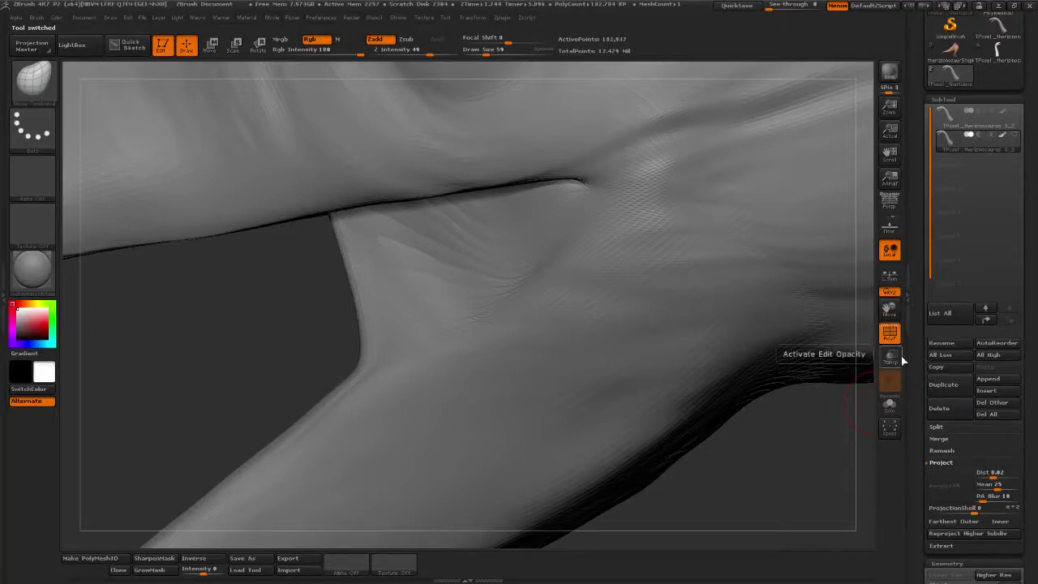
{"action": "left_click", "coordinate": [894, 338]}
{"action": "left_click", "coordinate": [894, 338]}
{"action": "scroll", "coordinate": [940, 186], "scroll_direction": "up", "scroll_amount": 3}
{"action": "left_click", "coordinate": [943, 198]}
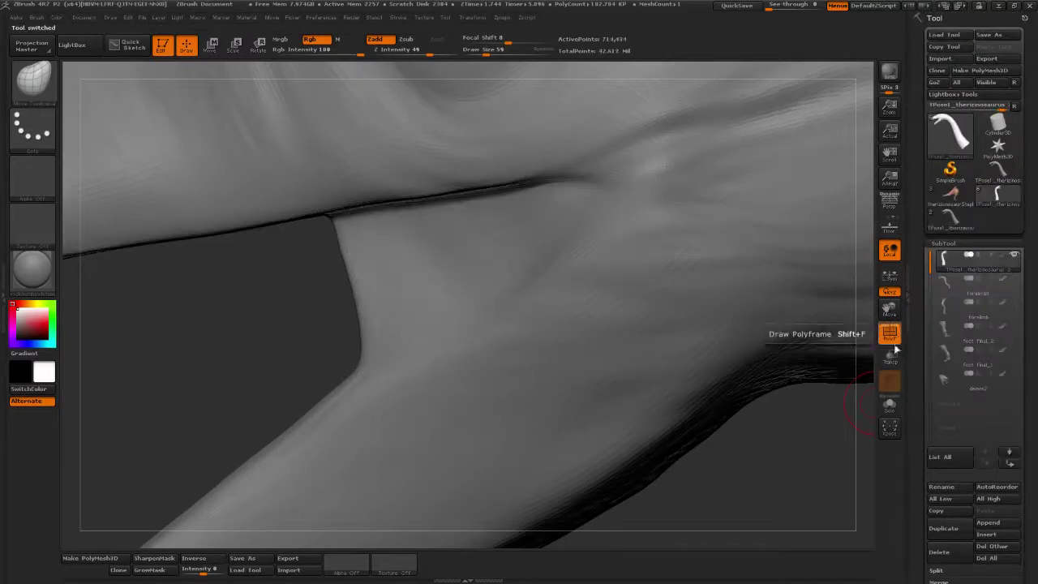
{"action": "left_click", "coordinate": [997, 172]}
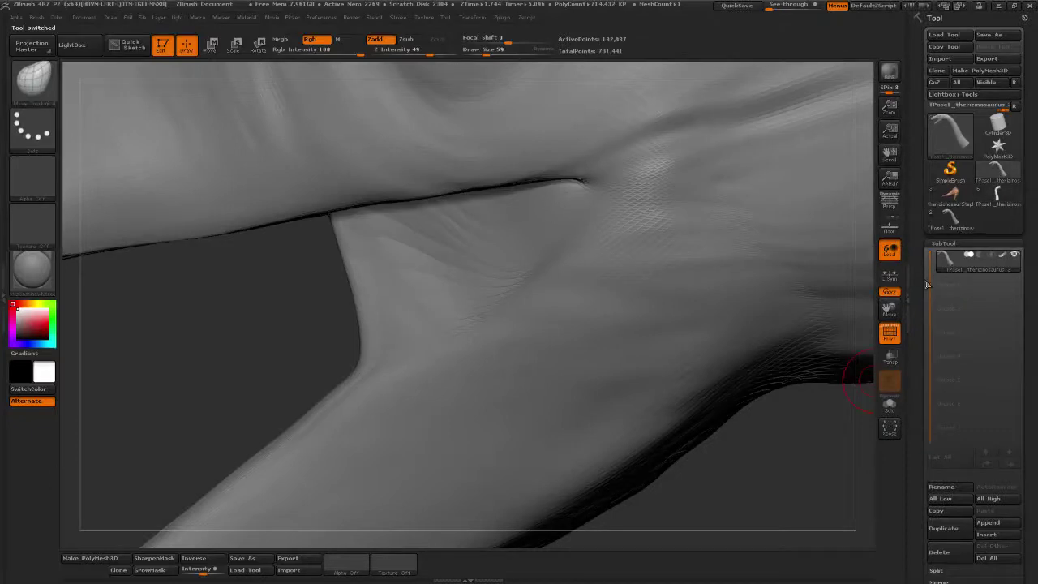
{"action": "left_click", "coordinate": [957, 223]}
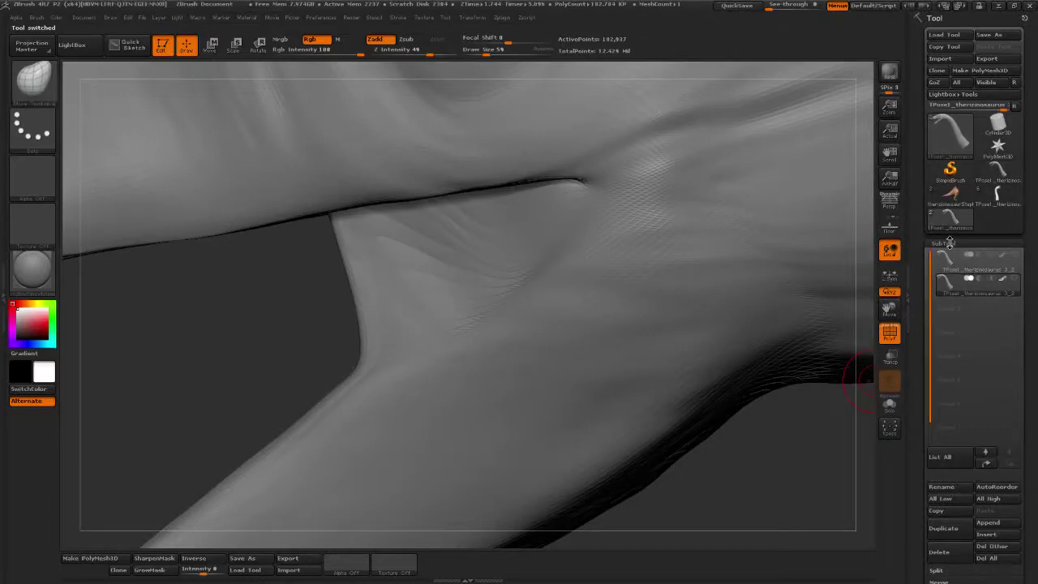
{"action": "left_click", "coordinate": [995, 202]}
- Check the projected head at a lower subdivision level and back at SDiv 4, examining the open jaws and neck
{"action": "left_click_drag", "start_coordinate": [795, 482], "coordinate": [702, 381], "text": "alt"}
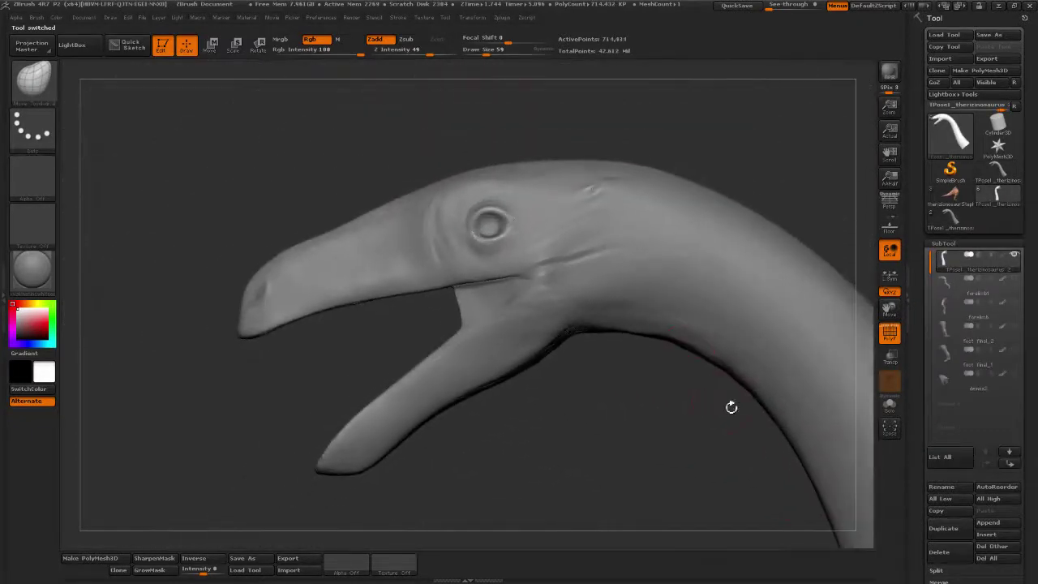
{"action": "scroll", "coordinate": [933, 365], "scroll_direction": "down", "scroll_amount": 5}
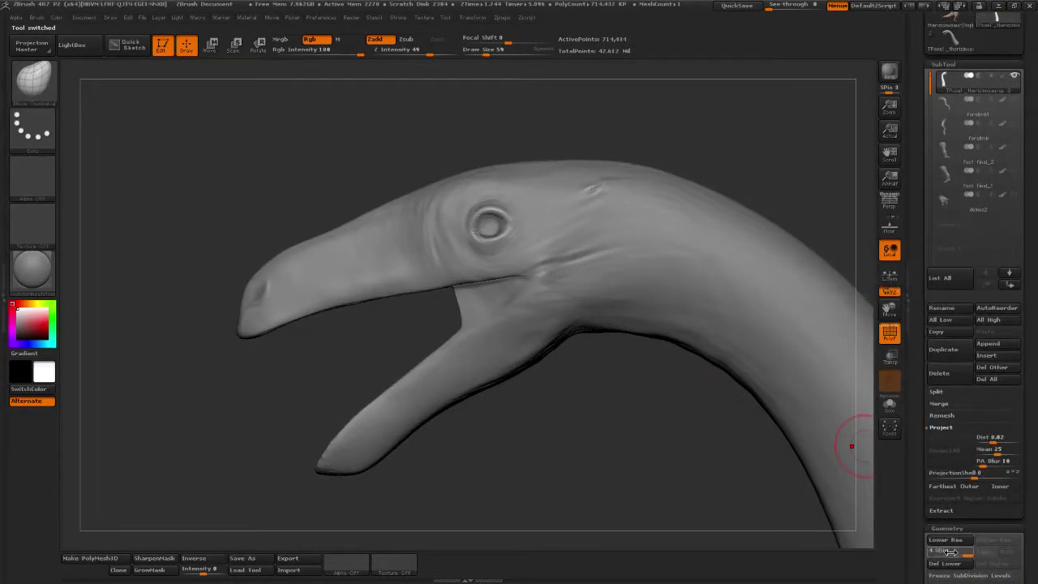
{"action": "left_click", "coordinate": [933, 553]}
{"action": "left_click_drag", "start_coordinate": [945, 552], "coordinate": [970, 552]}
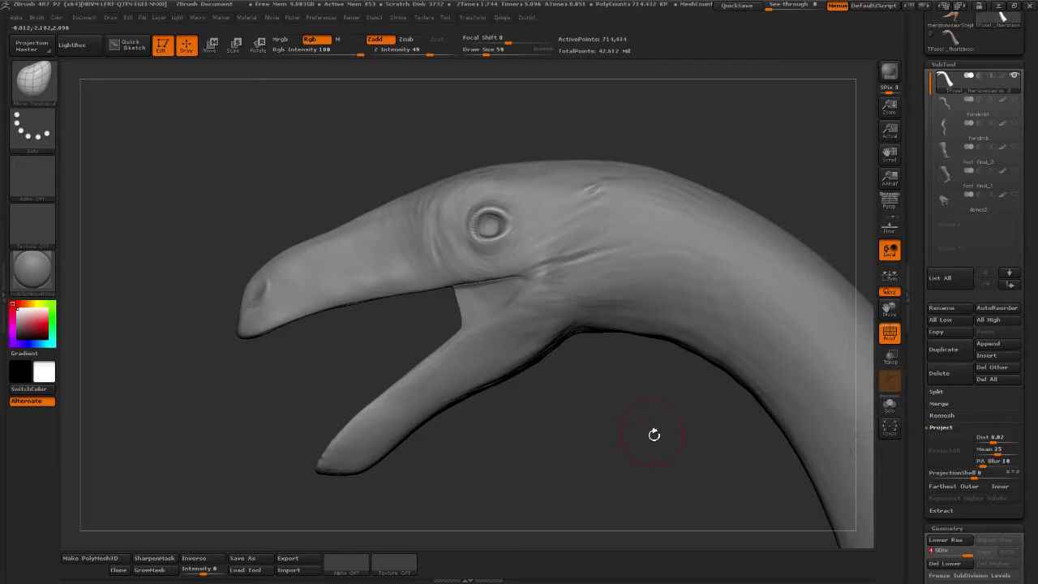
{"action": "left_click_drag", "start_coordinate": [656, 433], "coordinate": [506, 403], "text": "alt"}
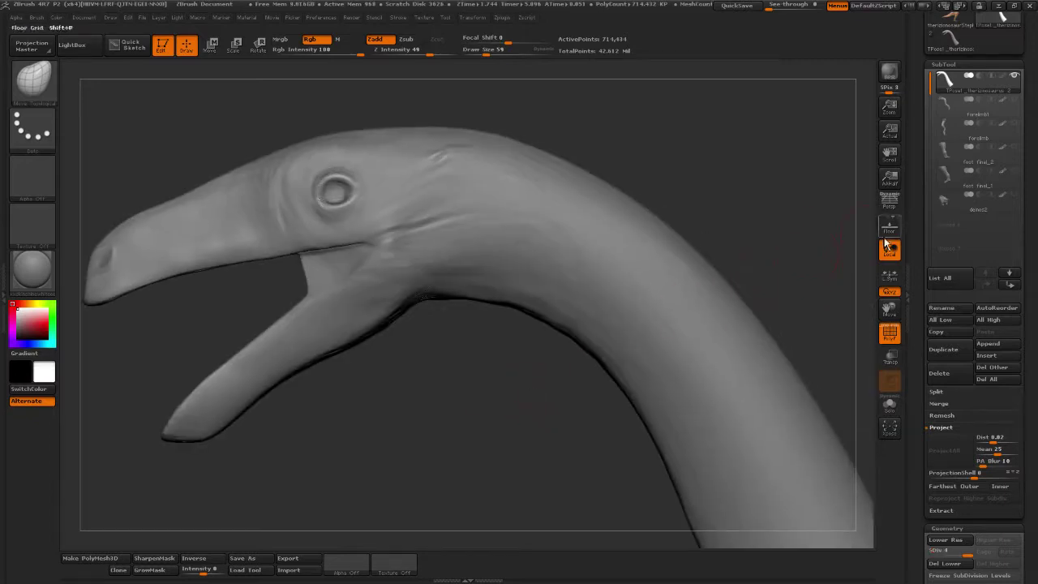
{"action": "left_click_drag", "start_coordinate": [919, 192], "coordinate": [915, 248]}
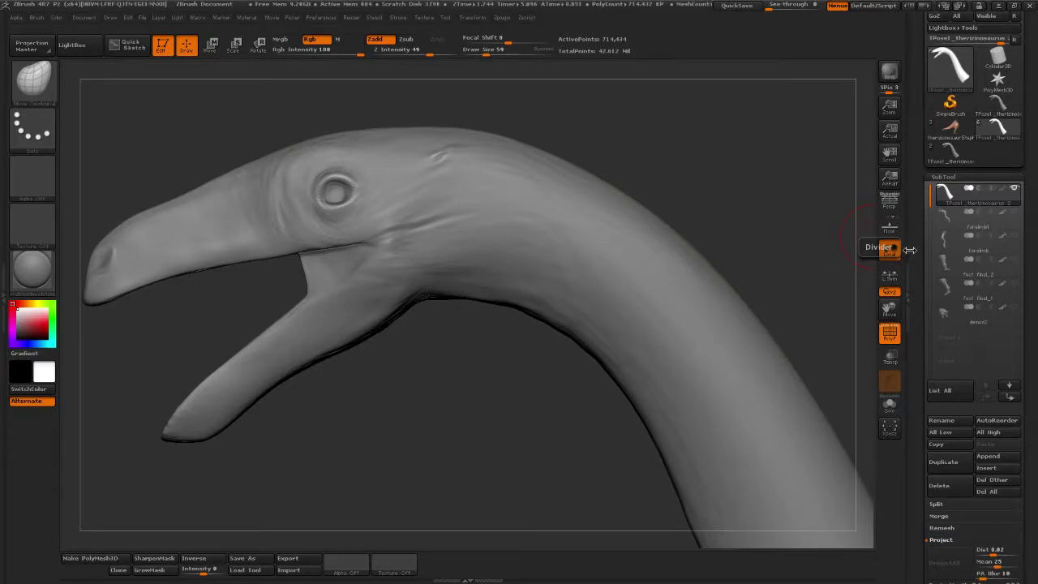
{"action": "left_click", "coordinate": [890, 250]}
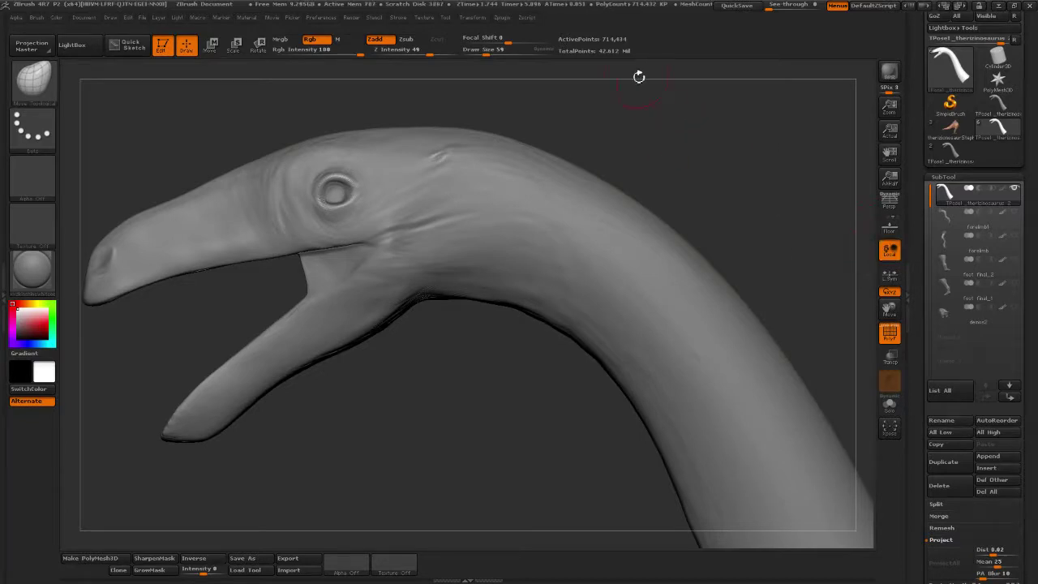
{"action": "left_click_drag", "start_coordinate": [585, 117], "coordinate": [614, 109]}
{"action": "mouse_move", "coordinate": [494, 332]}
{"action": "left_mouse_down"}
{"action": "mouse_move", "coordinate": [498, 287]}
{"action": "mouse_move", "coordinate": [547, 308]}
{"action": "left_mouse_up"}
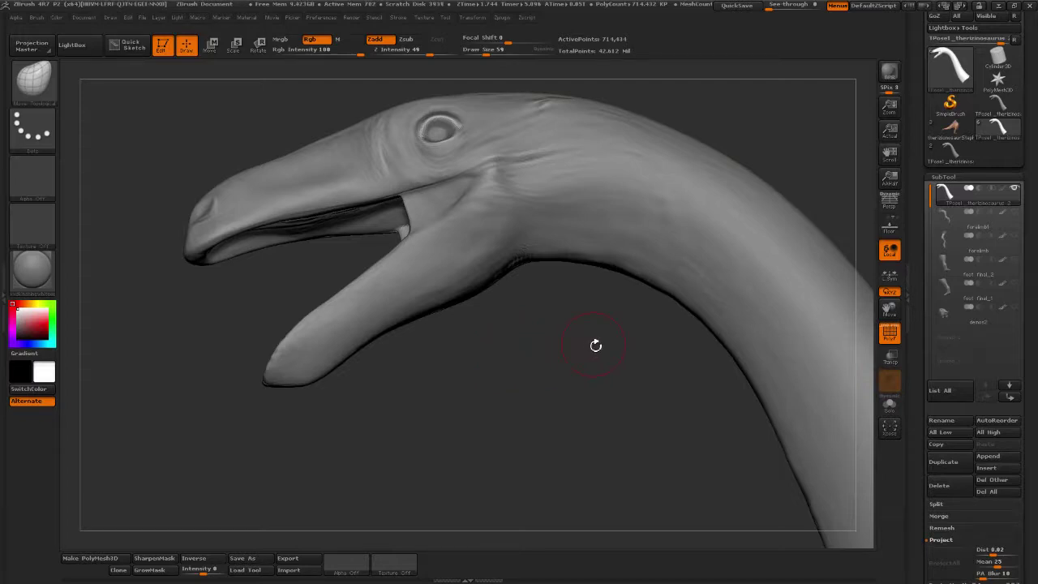
{"action": "left_click_drag", "start_coordinate": [551, 353], "coordinate": [551, 371]}
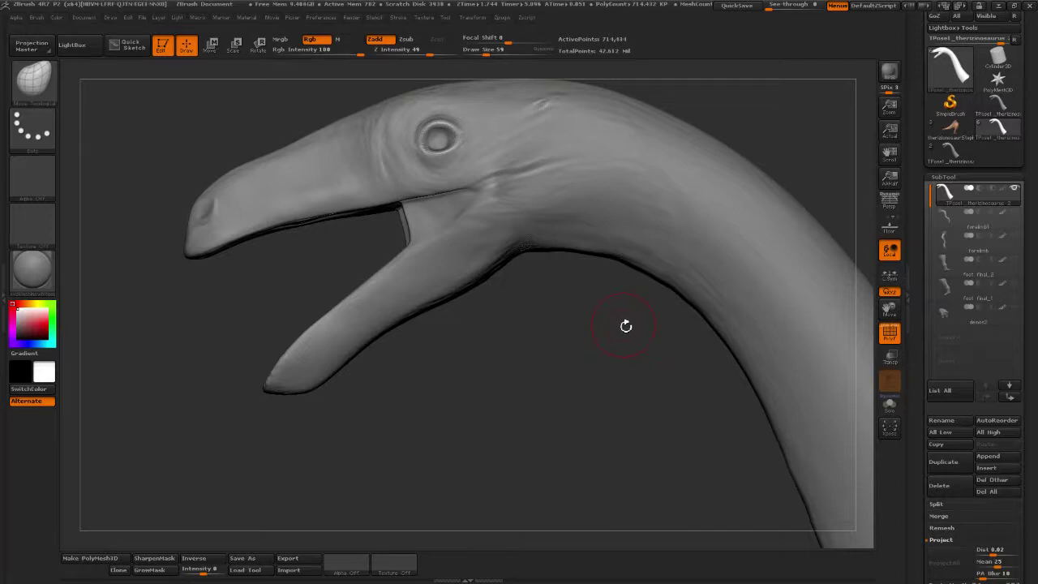
- Smooth the surface inside the open mouth between the two cheek membranes
{"action": "left_click_drag", "start_coordinate": [559, 362], "coordinate": [804, 357]}
{"action": "left_click_drag", "start_coordinate": [745, 386], "coordinate": [607, 378]}
{"action": "left_click_drag", "start_coordinate": [601, 413], "coordinate": [742, 372]}
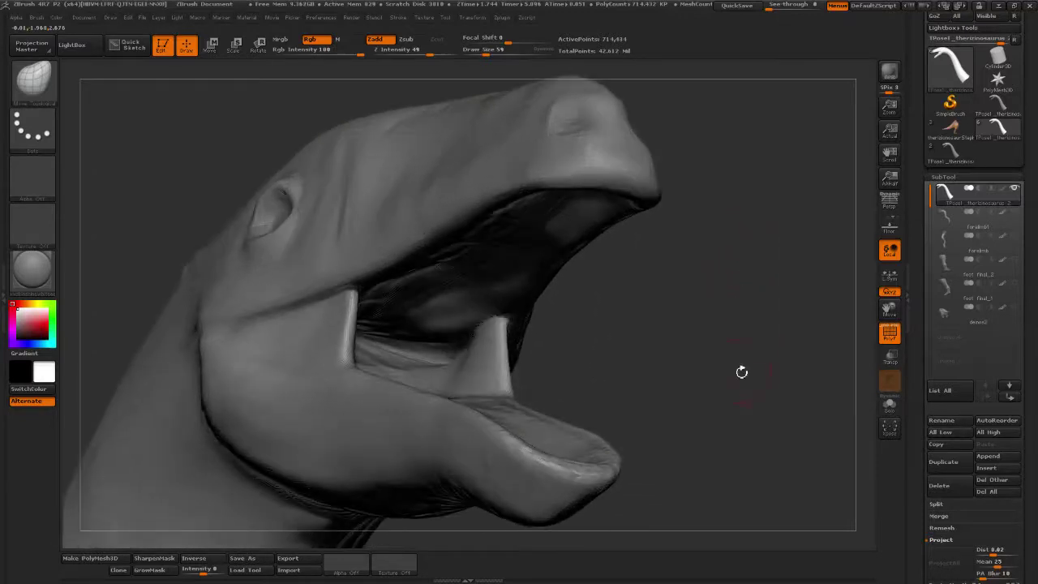
{"action": "key", "text": "shift"}
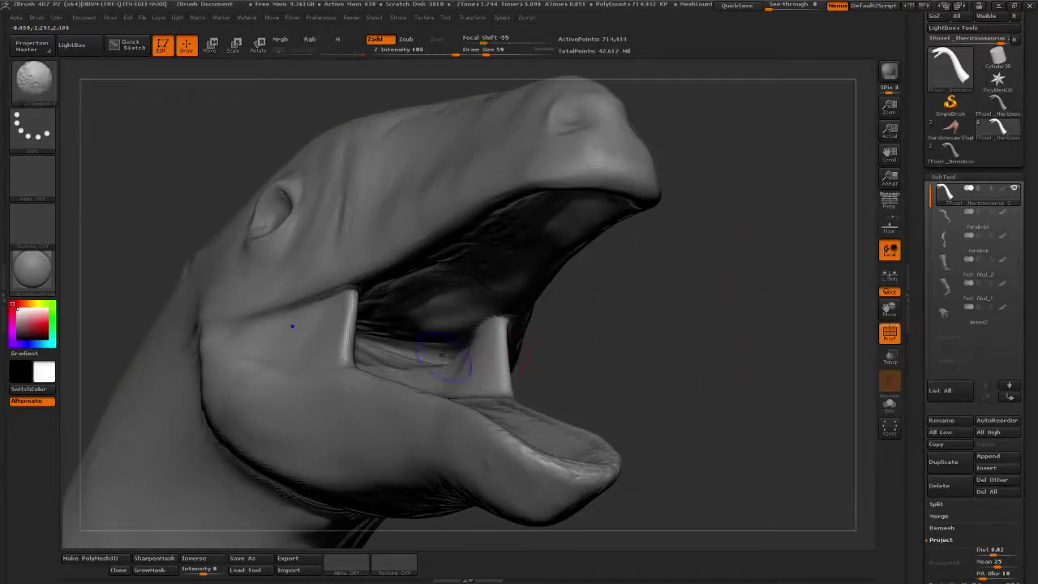
{"action": "left_click_drag", "start_coordinate": [444, 358], "coordinate": [496, 329], "text": "shift"}
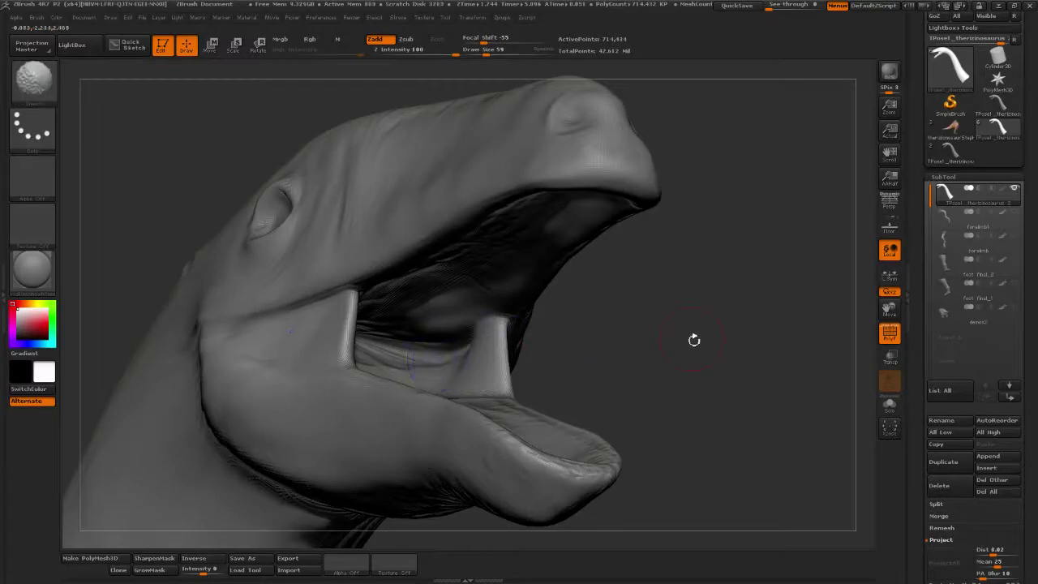
{"action": "key", "text": "b"}
{"action": "key", "text": "z"}
{"action": "key", "text": "m"}
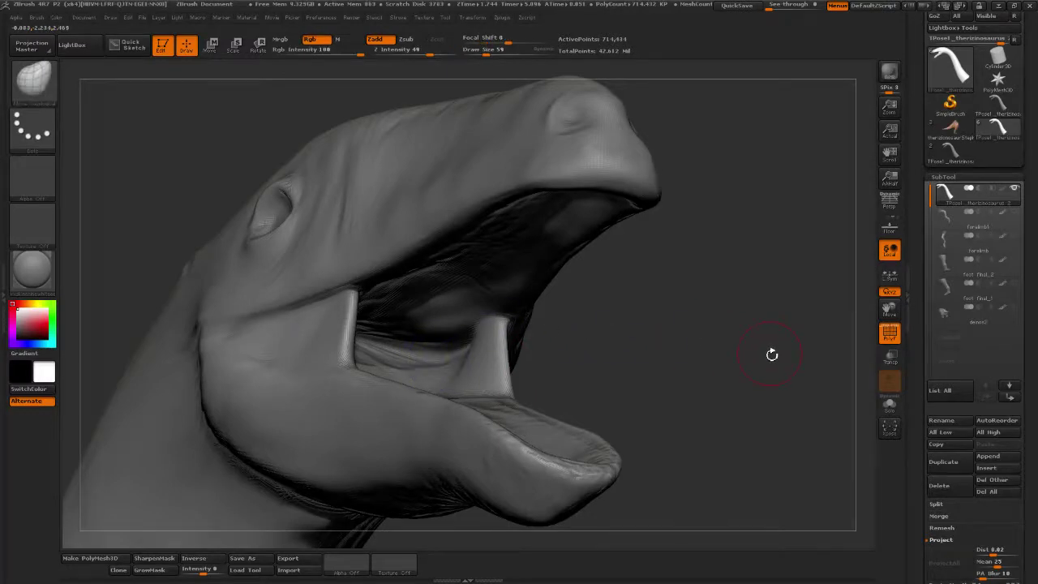
- Save the tool with the finished head as a new ZTool file named therizinosaurus 3
{"action": "left_click_drag", "start_coordinate": [686, 368], "coordinate": [559, 370], "text": "alt"}
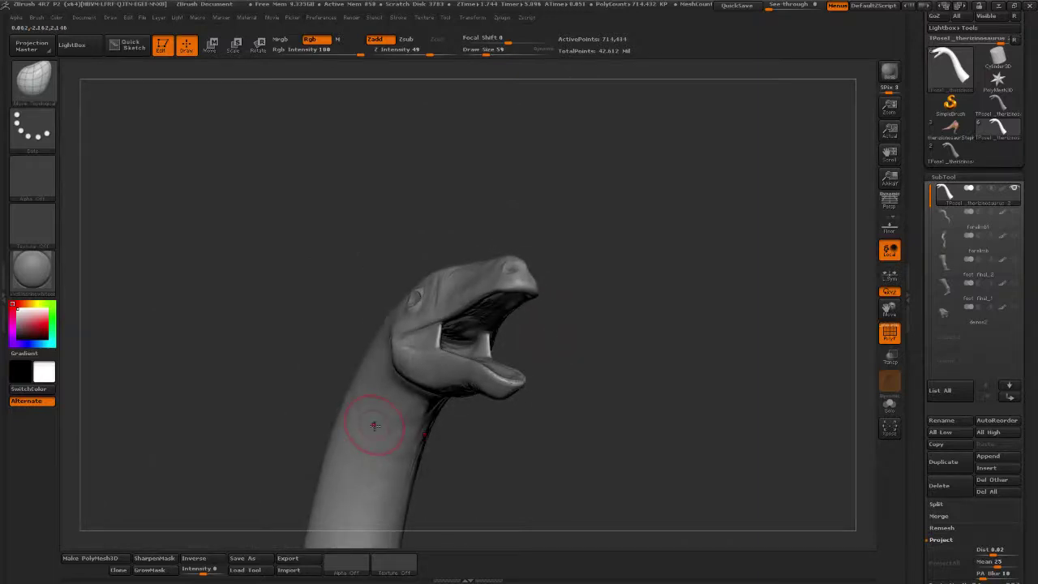
{"action": "left_click_drag", "start_coordinate": [644, 352], "coordinate": [667, 309]}
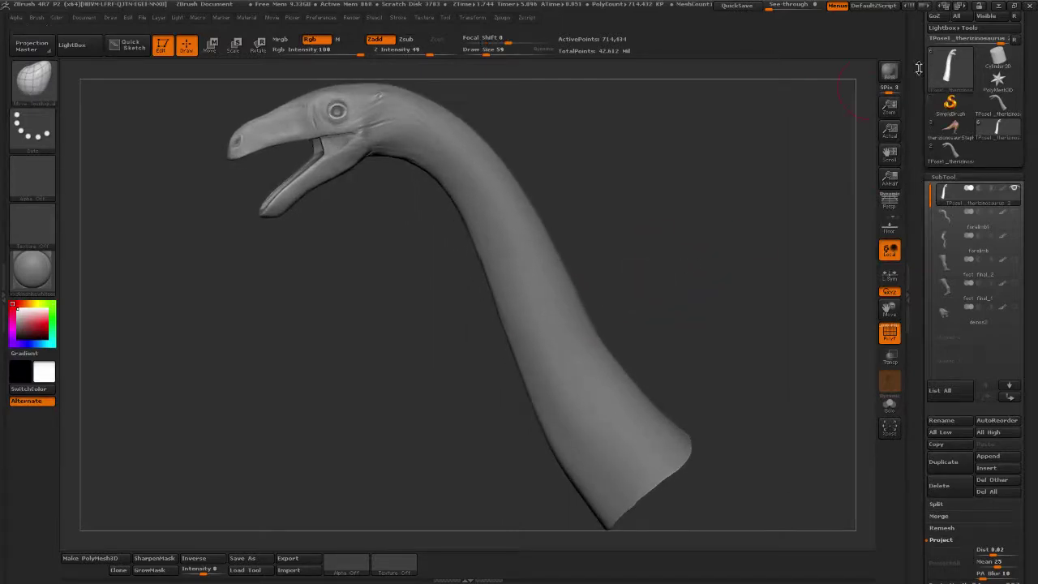
{"action": "left_click_drag", "start_coordinate": [920, 66], "coordinate": [920, 229]}
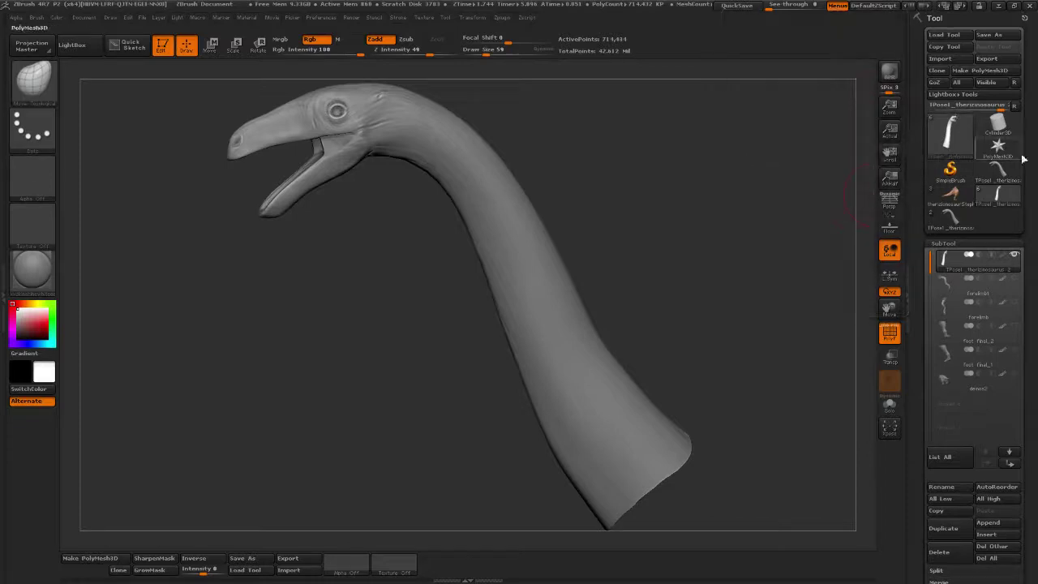
{"action": "left_click", "coordinate": [989, 35]}
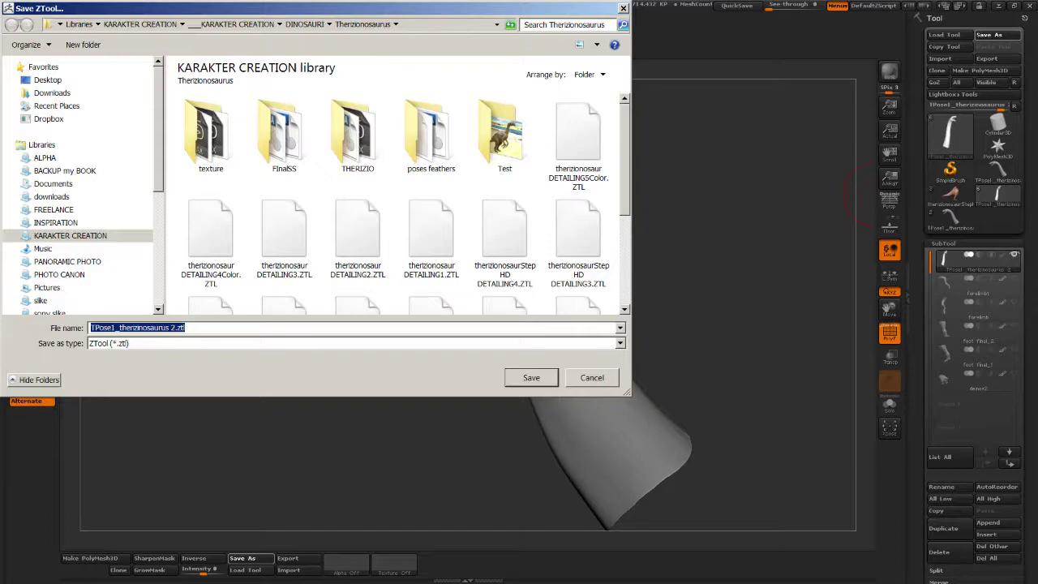
{"action": "key", "text": "Return"}
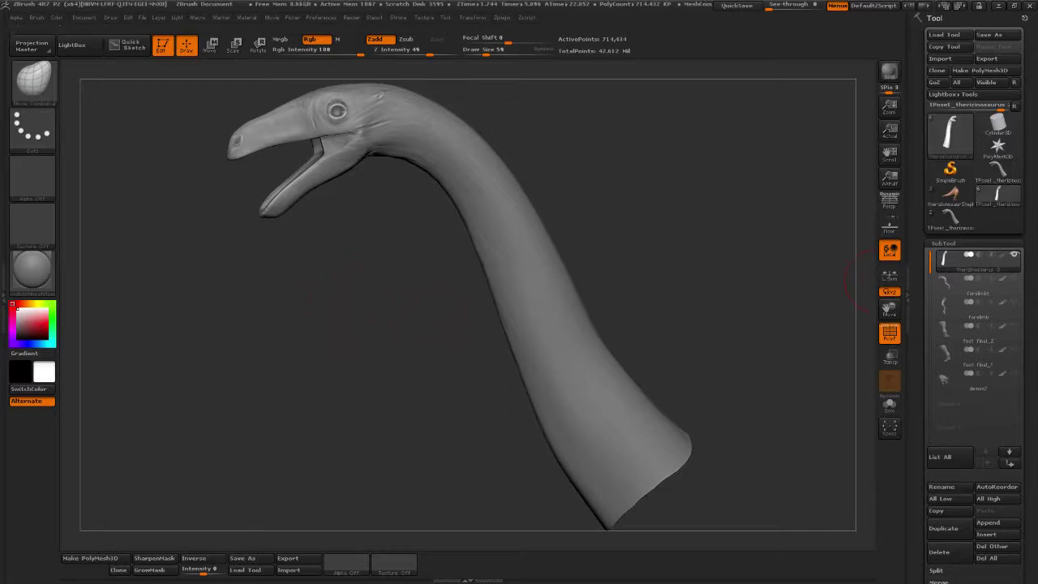
- Examine the saved head and neck from several angles and preview the deinos2 subtool's details
{"action": "left_click_drag", "start_coordinate": [603, 151], "coordinate": [703, 220]}
{"action": "left_click_drag", "start_coordinate": [783, 188], "coordinate": [625, 186], "text": "alt"}
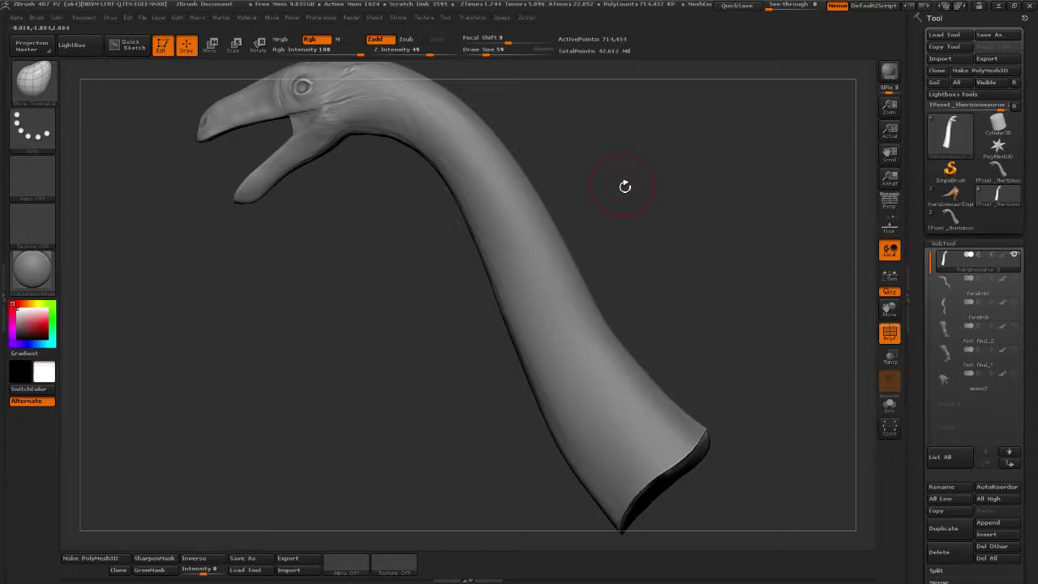
{"action": "left_click_drag", "start_coordinate": [643, 220], "coordinate": [672, 227]}
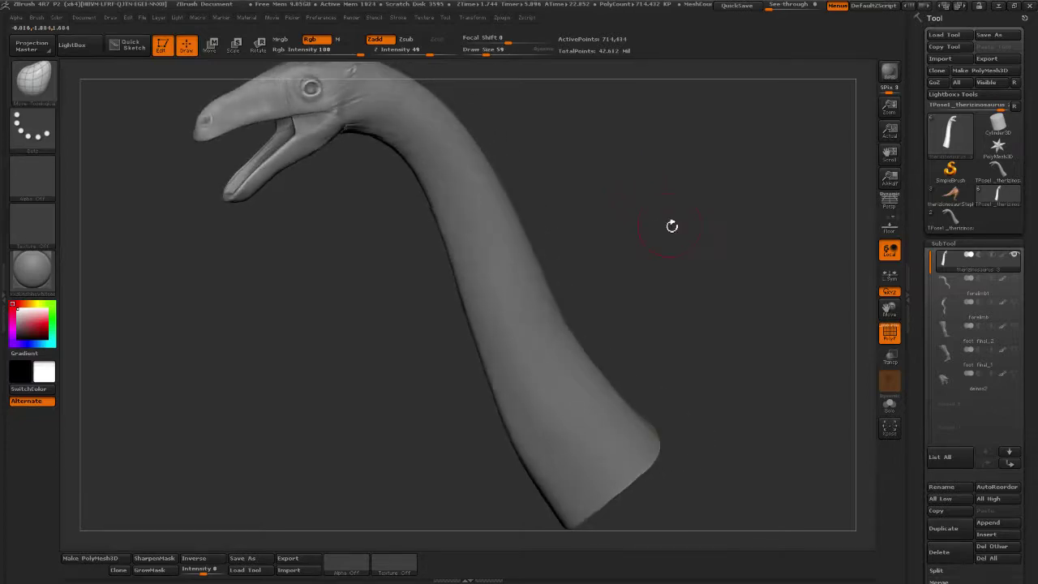
{"action": "left_click_drag", "start_coordinate": [672, 264], "coordinate": [725, 257]}
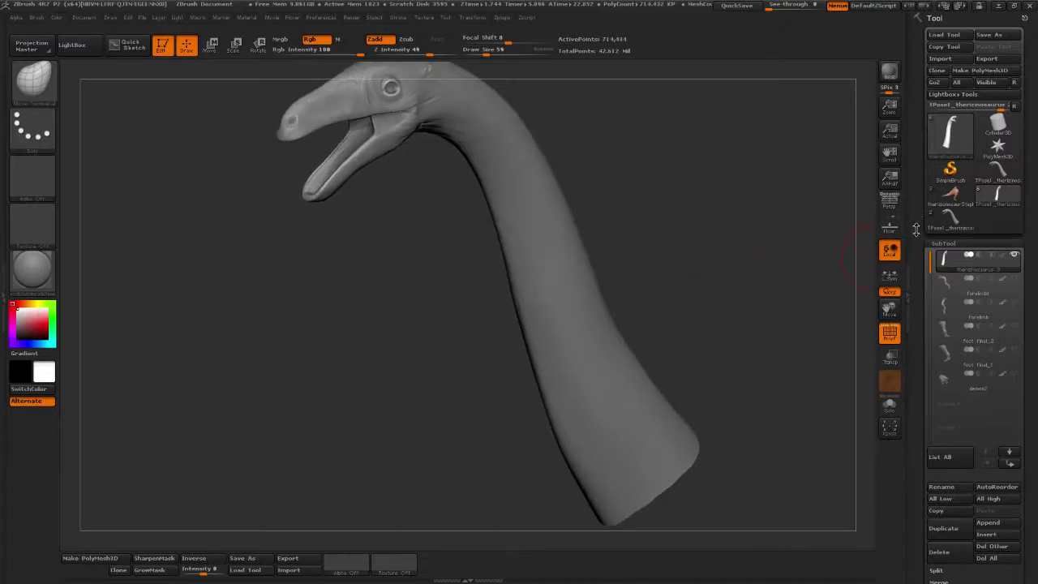
{"action": "left_click_drag", "start_coordinate": [917, 277], "coordinate": [921, 225]}
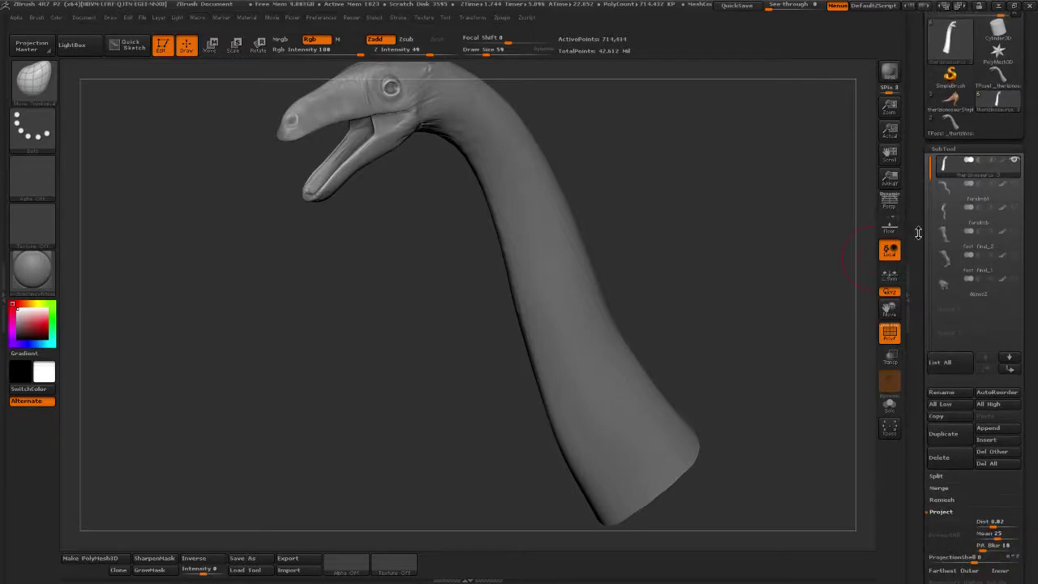
{"action": "left_click_drag", "start_coordinate": [921, 203], "coordinate": [925, 286]}
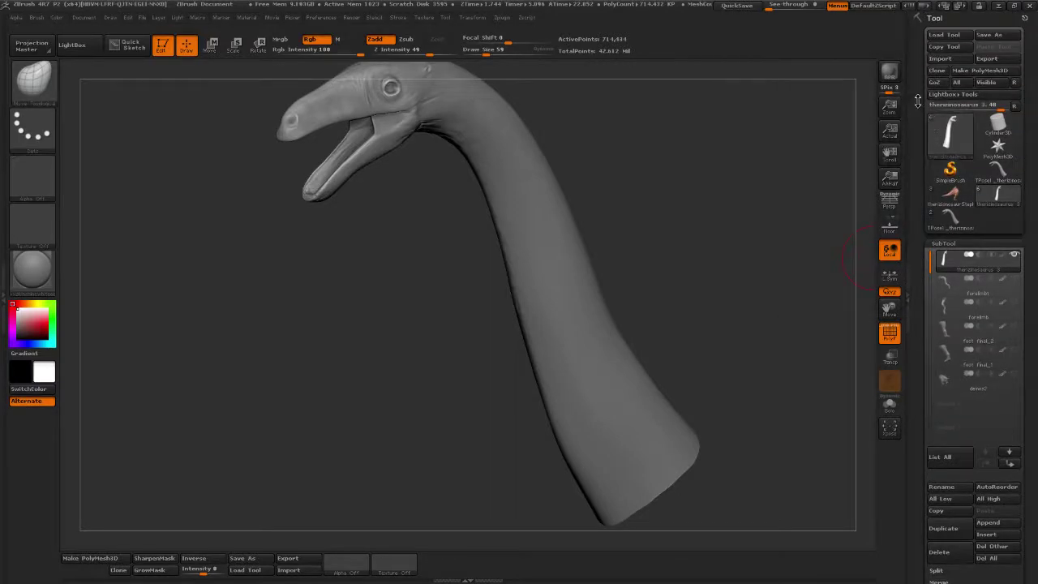
{"action": "left_click_drag", "start_coordinate": [786, 191], "coordinate": [688, 238]}
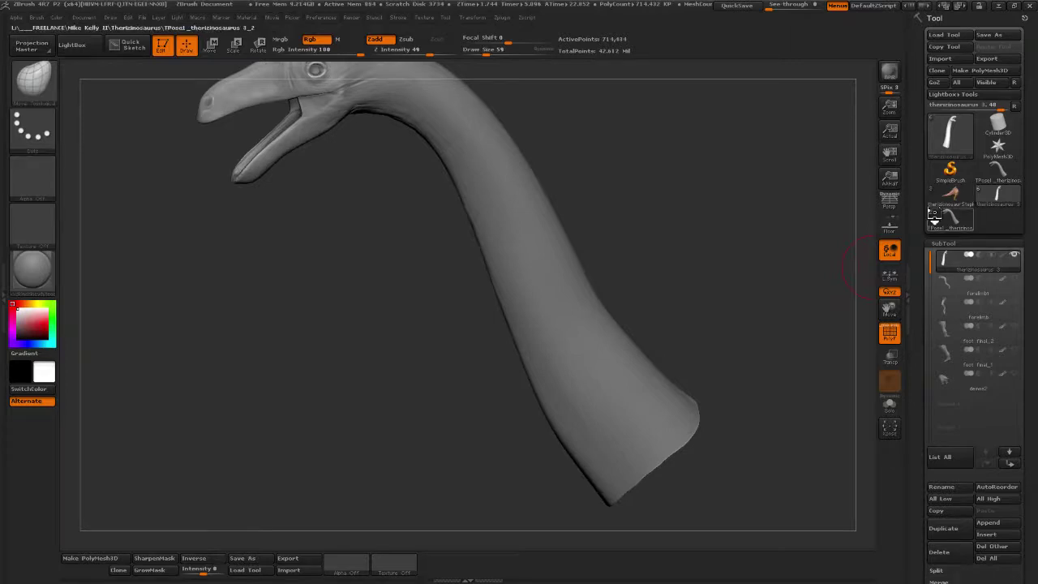
{"action": "mouse_move", "coordinate": [927, 193]}
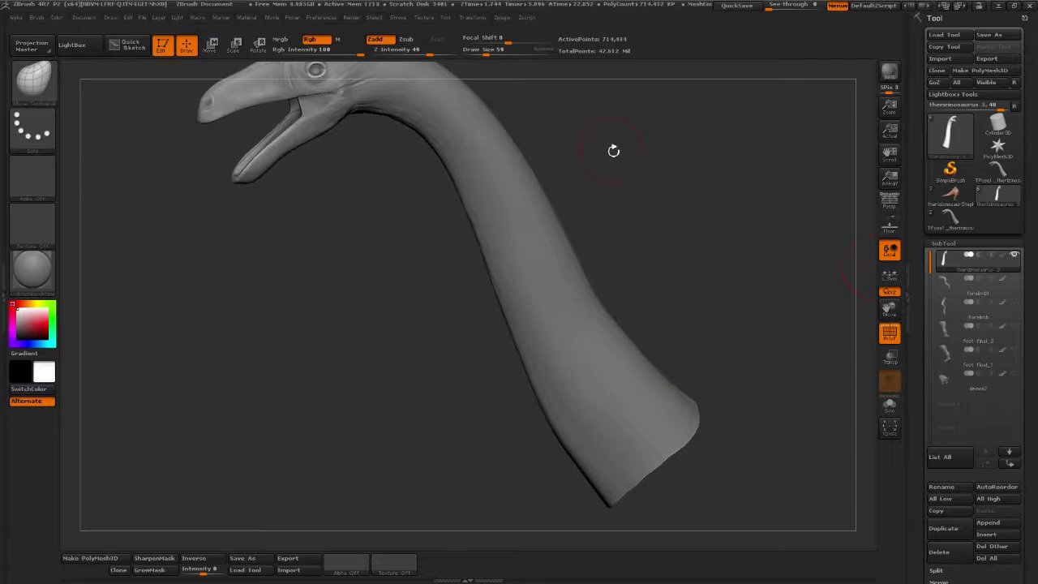
{"action": "left_click_drag", "start_coordinate": [611, 189], "coordinate": [693, 224]}
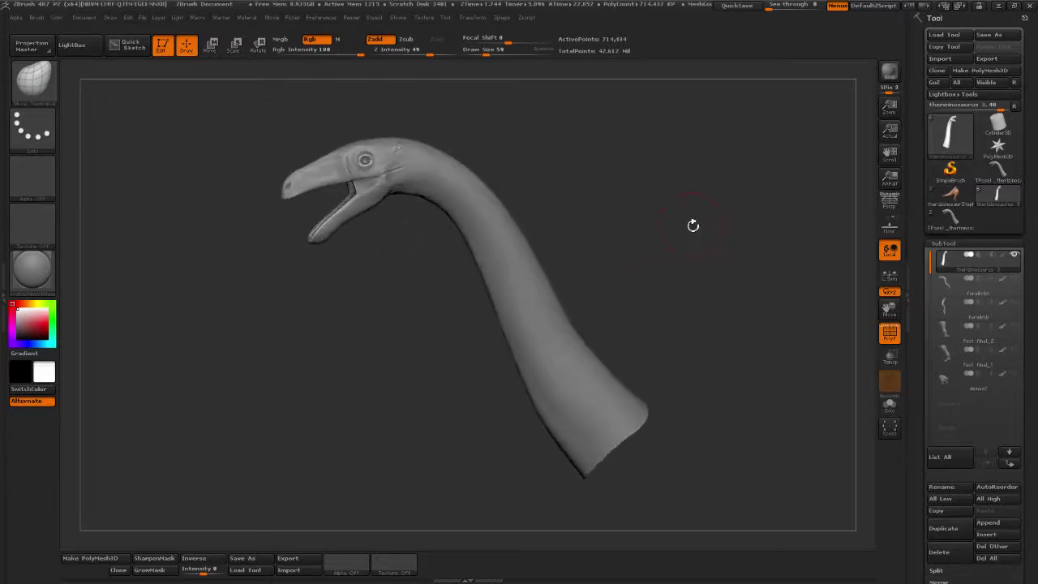
{"action": "left_click_drag", "start_coordinate": [654, 146], "coordinate": [727, 231]}
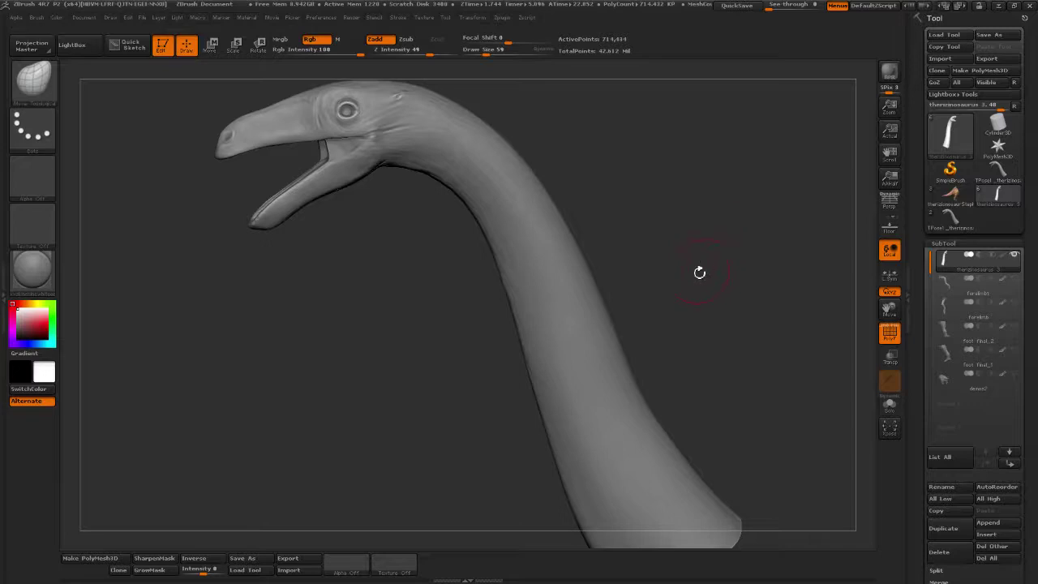
{"action": "left_click_drag", "start_coordinate": [700, 228], "coordinate": [739, 220]}
{"action": "left_click_drag", "start_coordinate": [424, 275], "coordinate": [588, 261]}
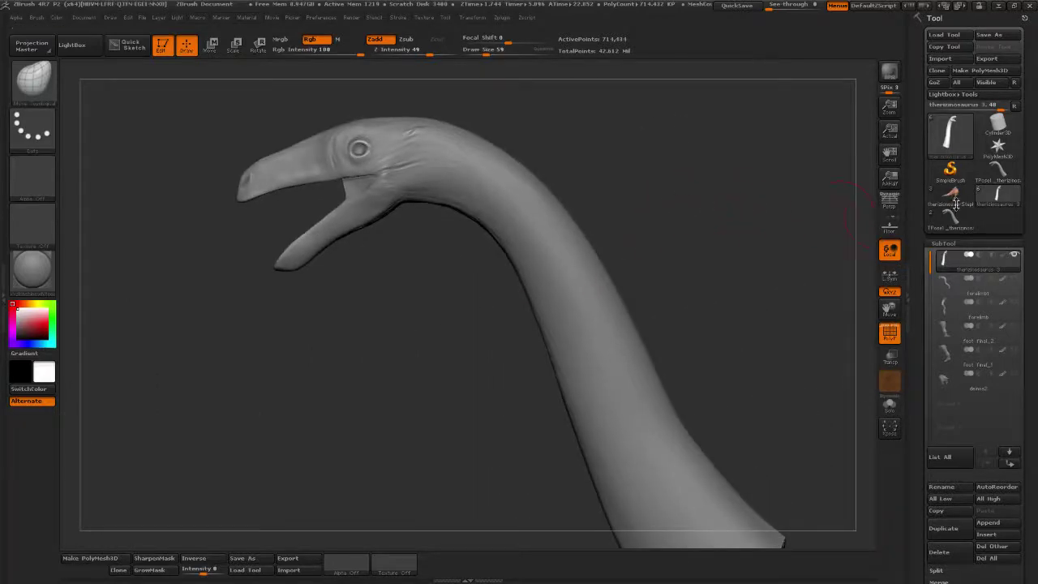
{"action": "mouse_move", "coordinate": [977, 380]}
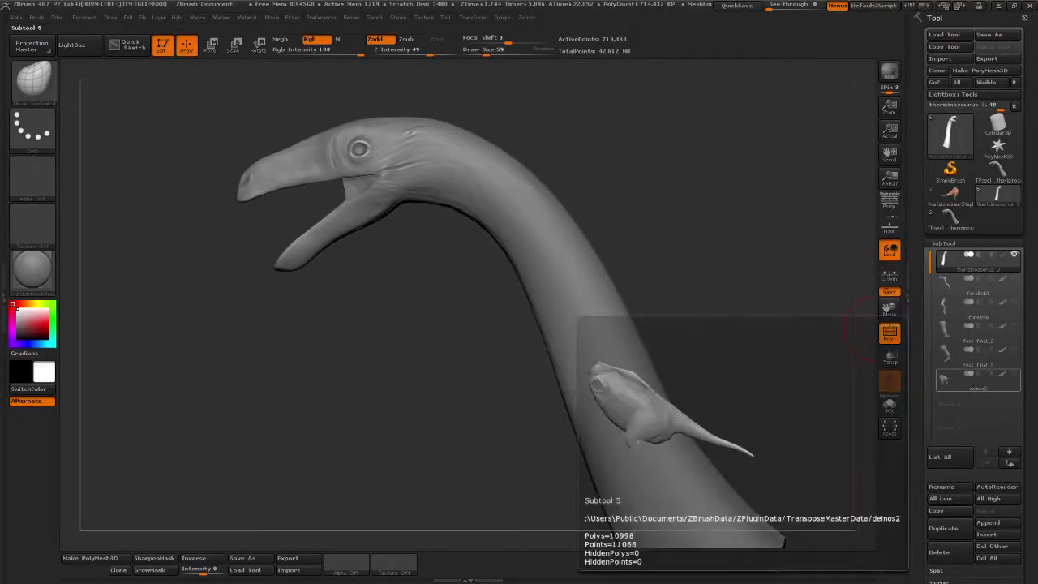